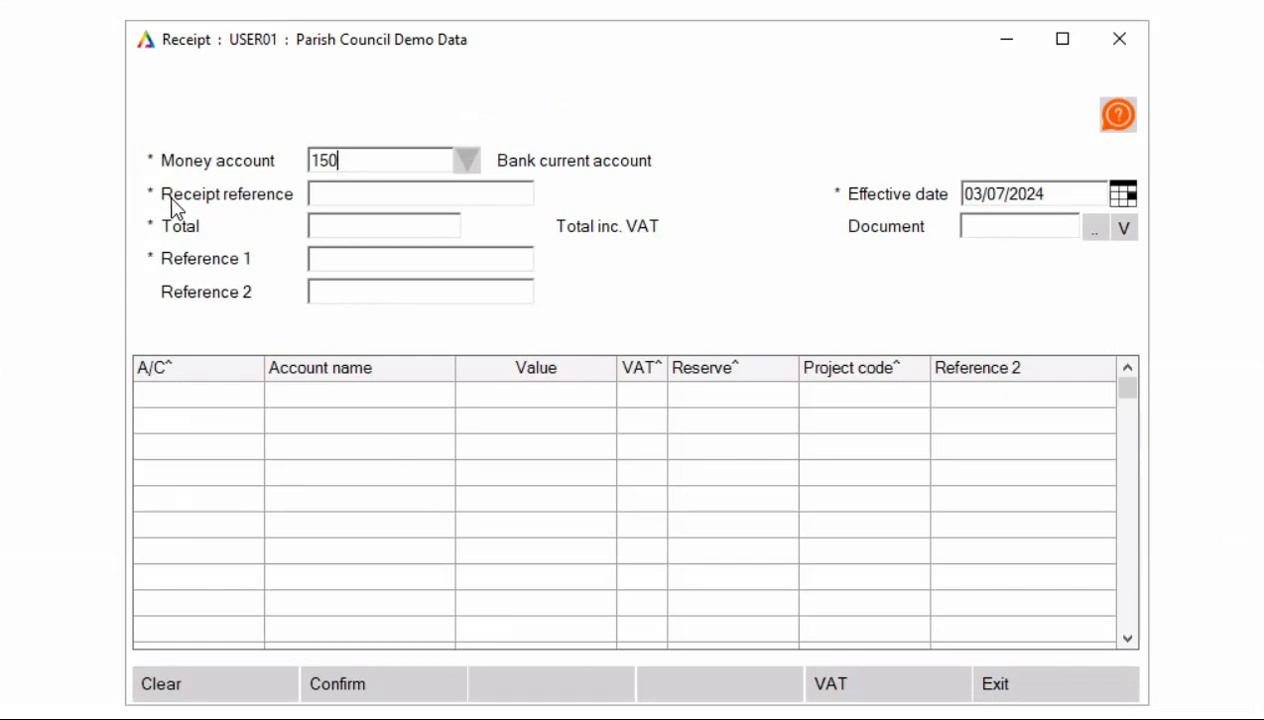
- Fill in the receipt header with reference Grant18994, total 1000, Reference 1 "Building grant" and effective date 01/07/2024
click(345, 193)
click(345, 290)
click(332, 196)
text(Grant18994)
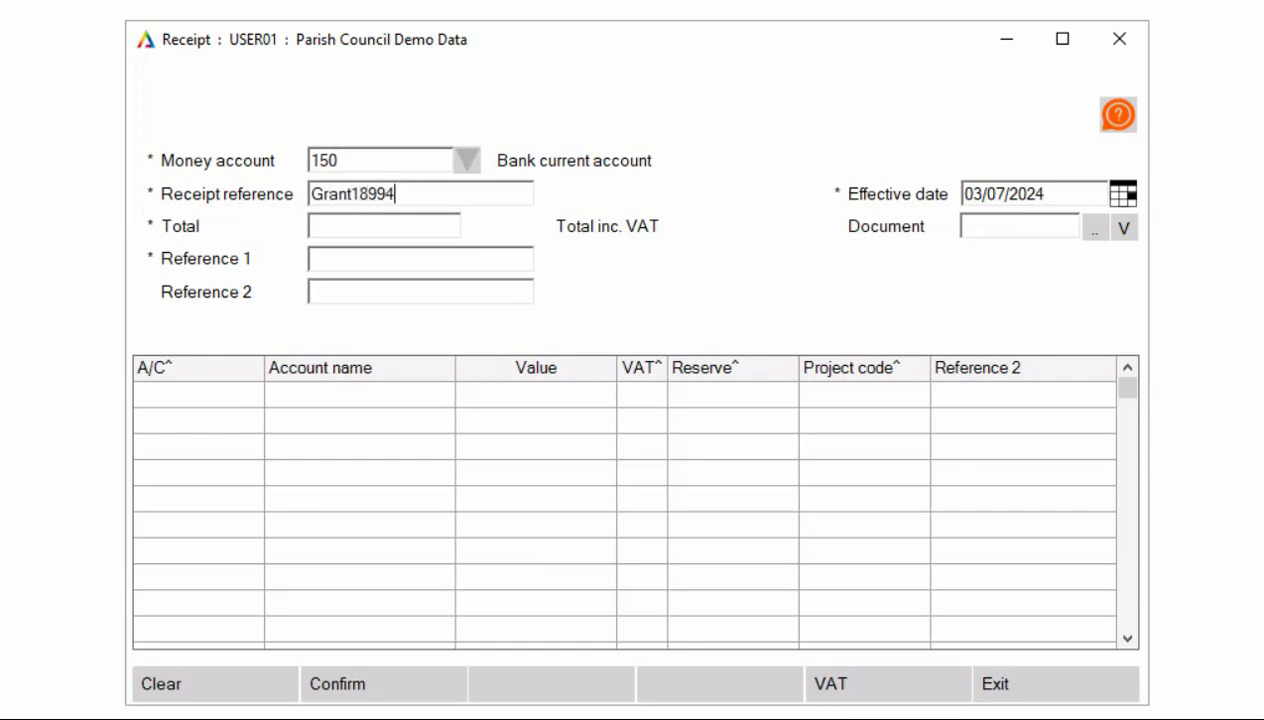
click(431, 226)
text(1000)
click(399, 250)
text(Building grant)
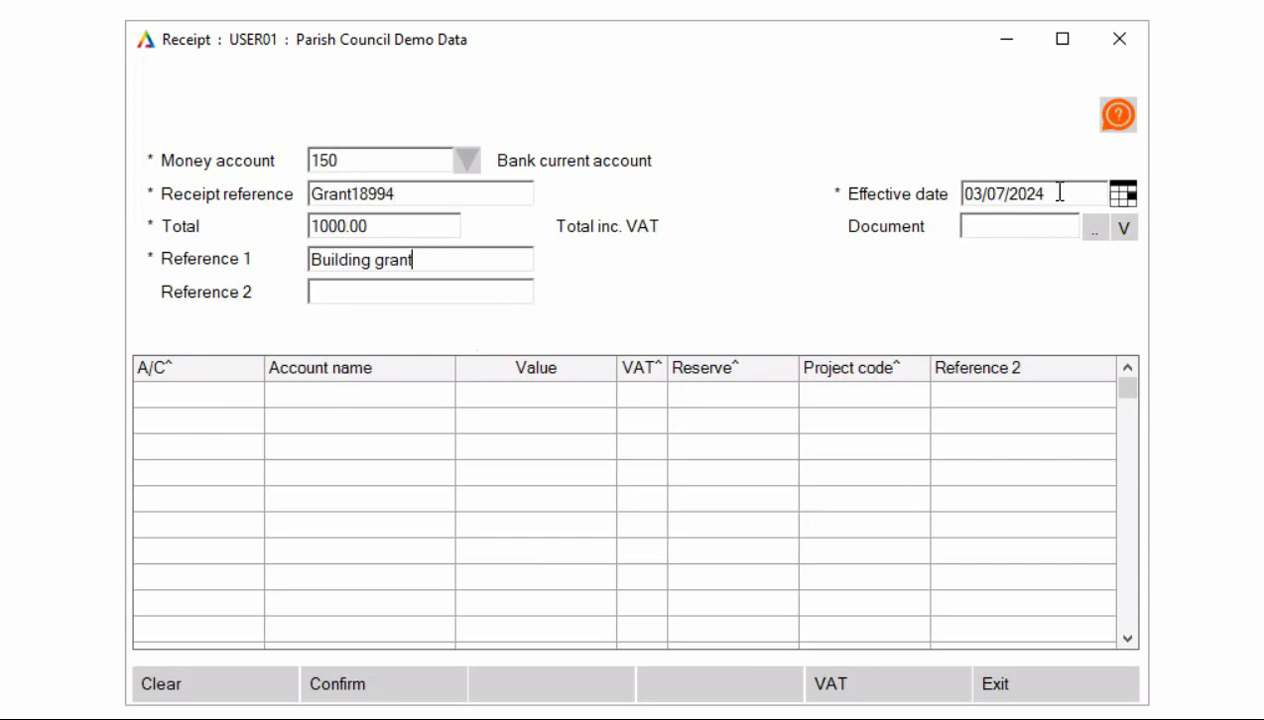
click(1124, 192)
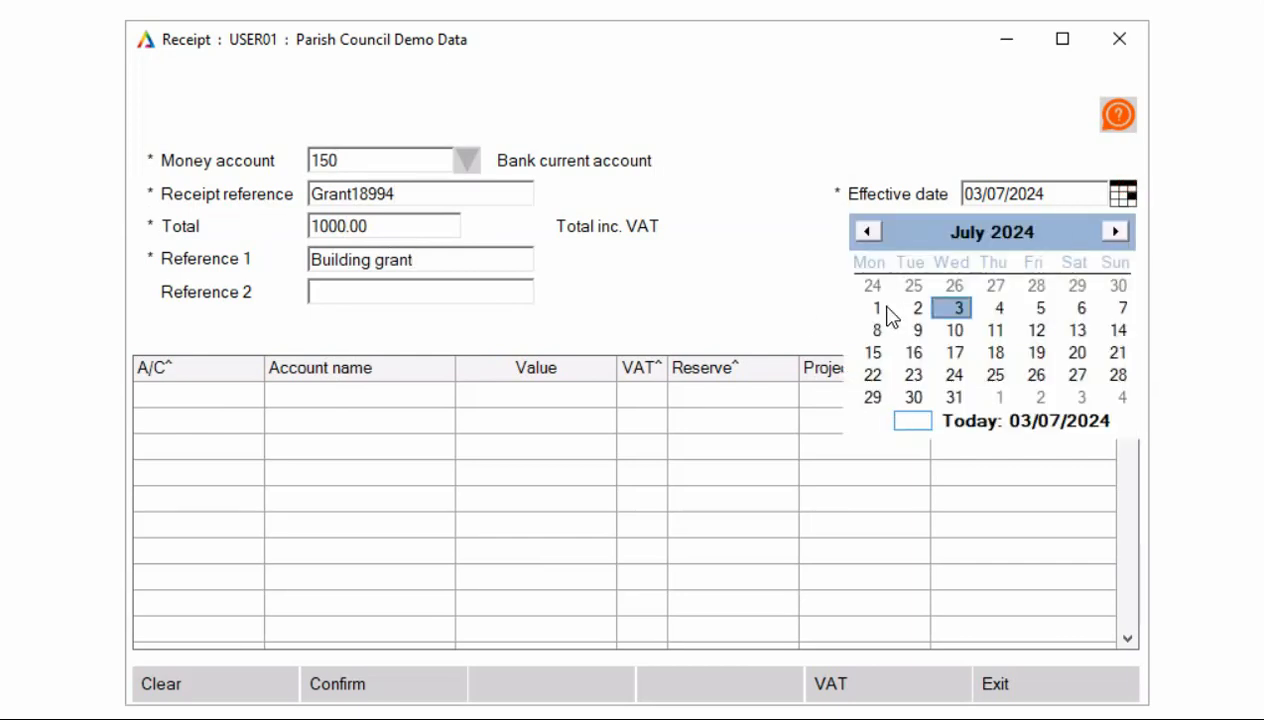
click(885, 309)
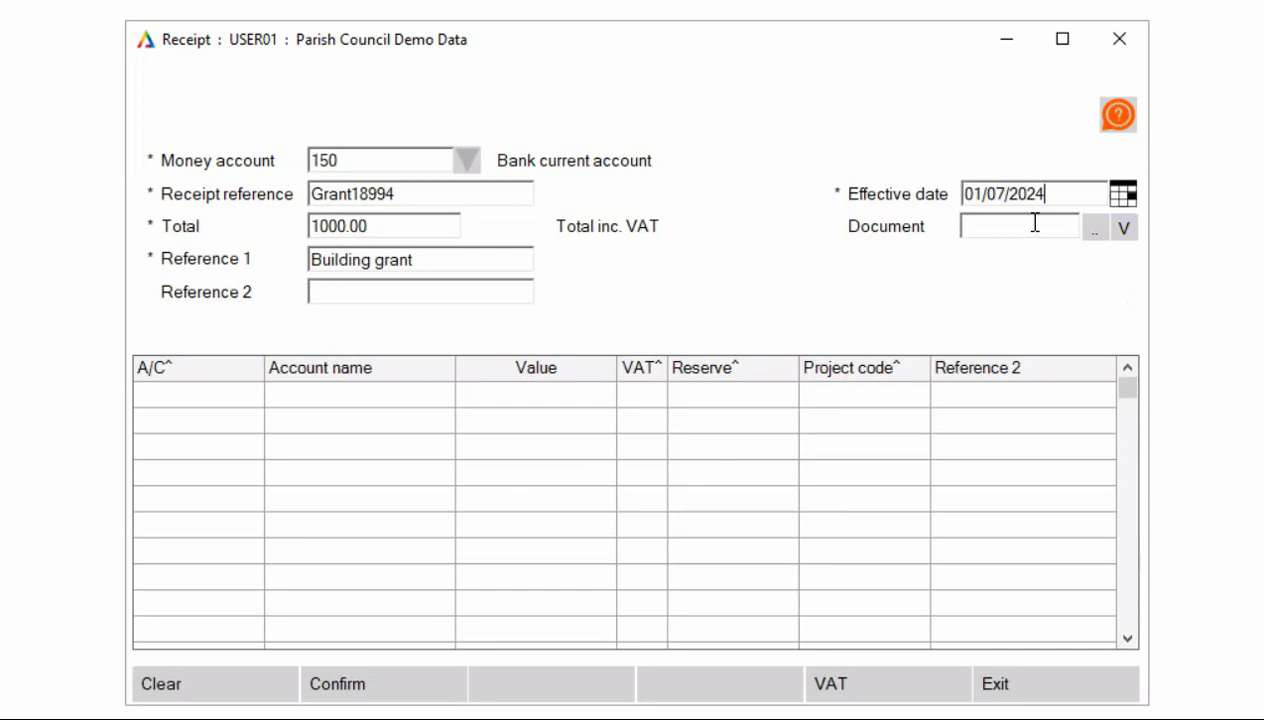
- Add a receipt line for account 250 Grants with value 1000, VAT code 2 and the General reserve, leaving the project code blank
click(192, 395)
click(194, 400)
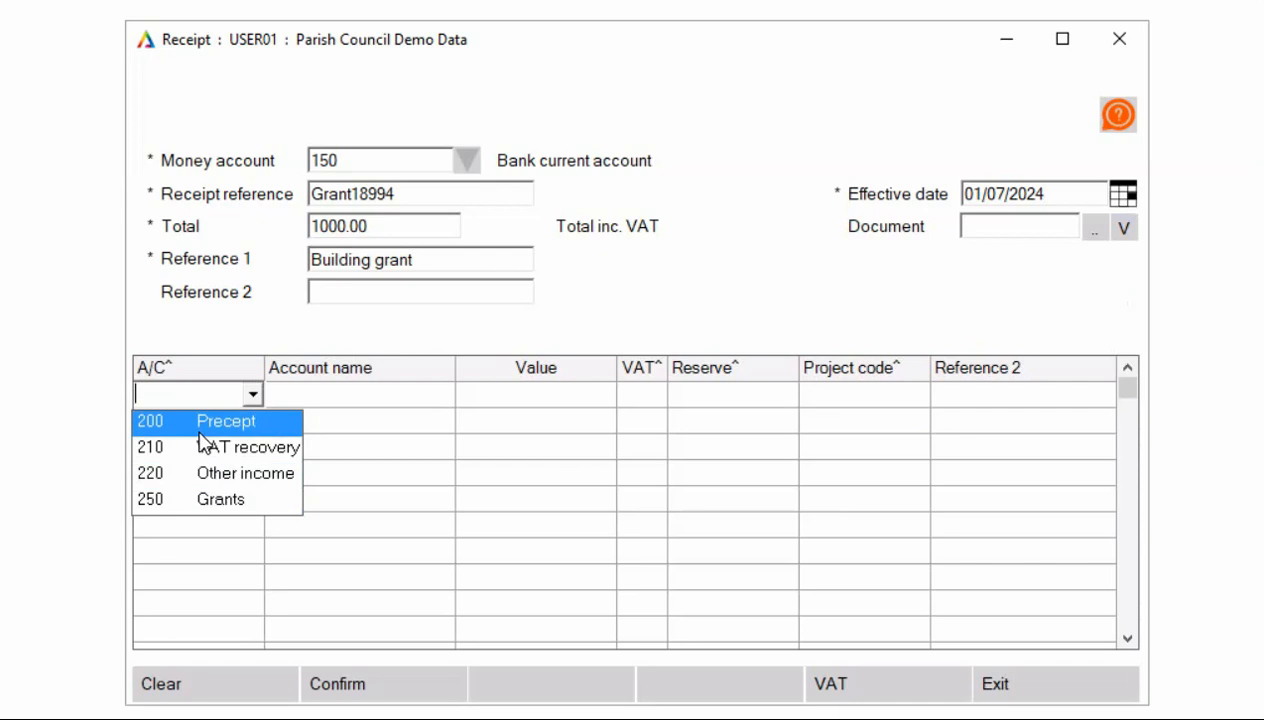
click(236, 502)
click(552, 398)
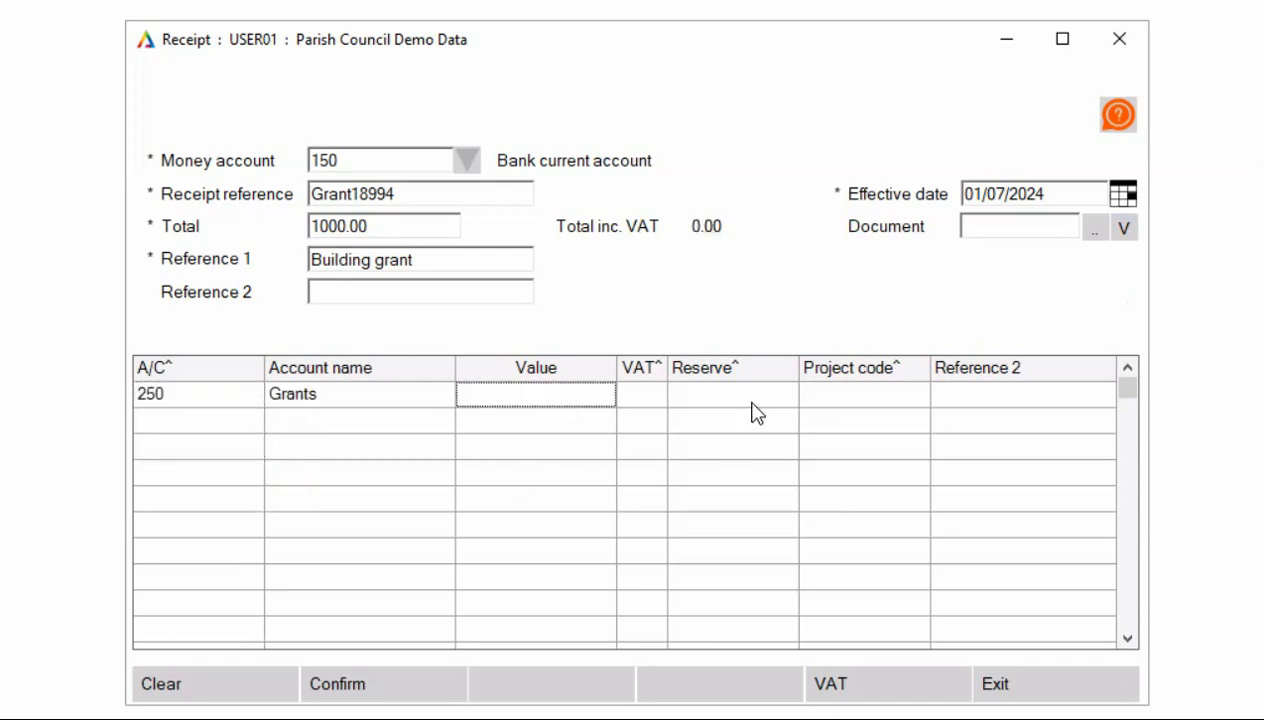
text(1000)
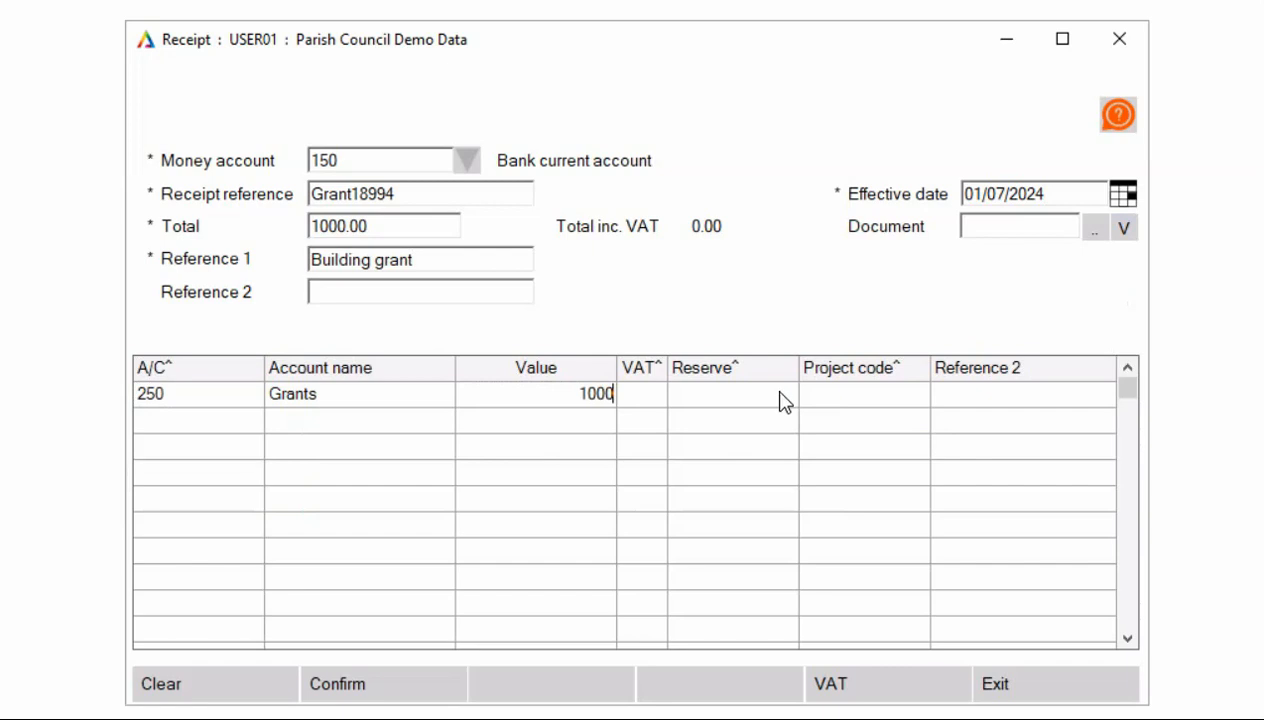
click(650, 397)
text(2)
click(711, 392)
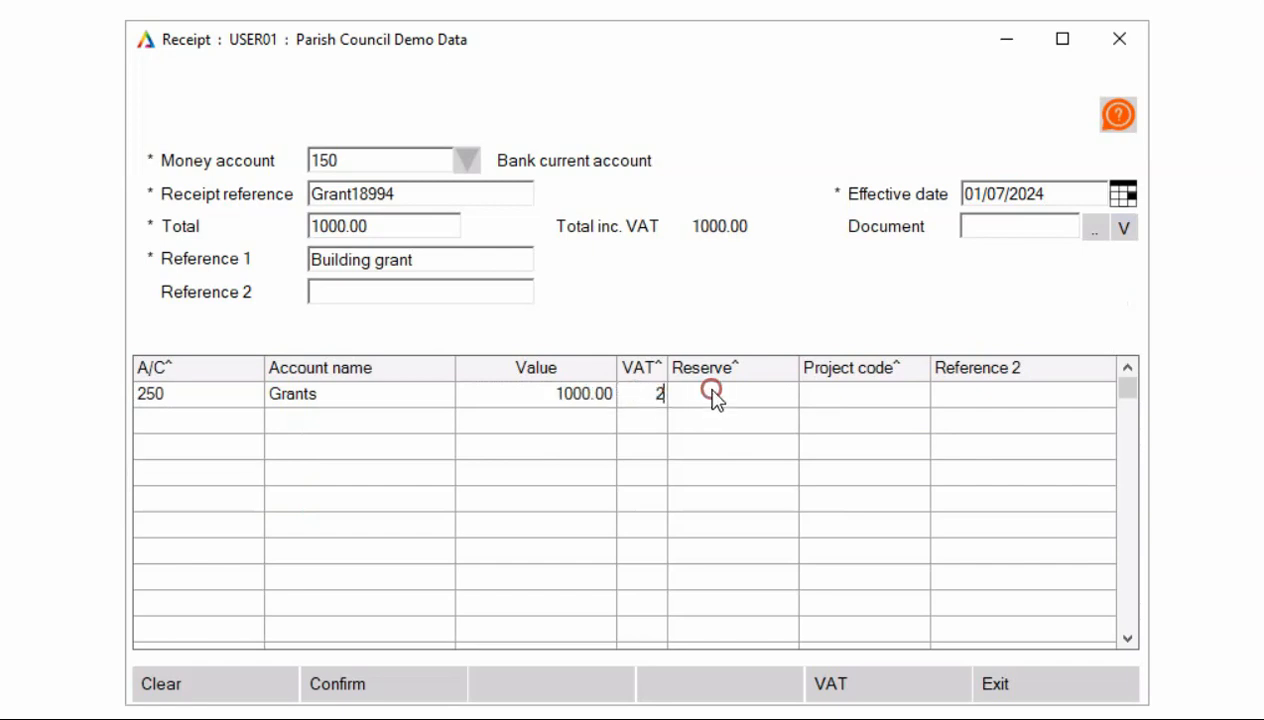
click(756, 403)
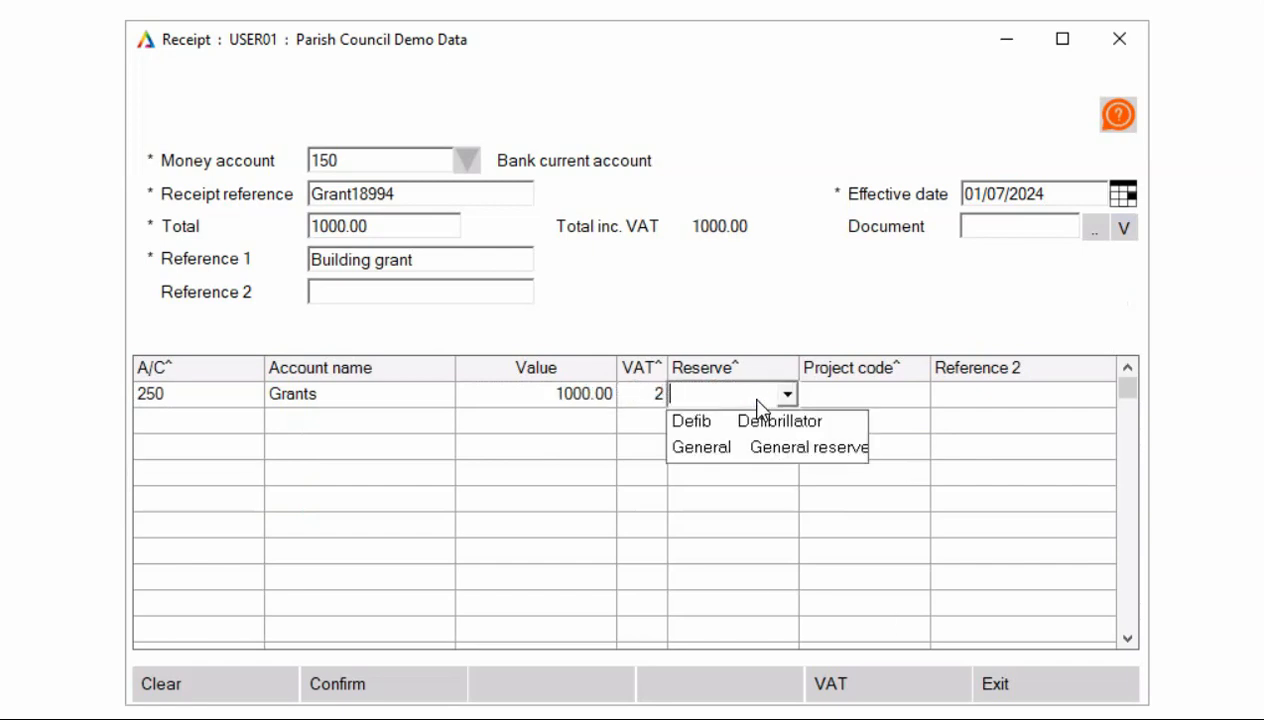
click(770, 450)
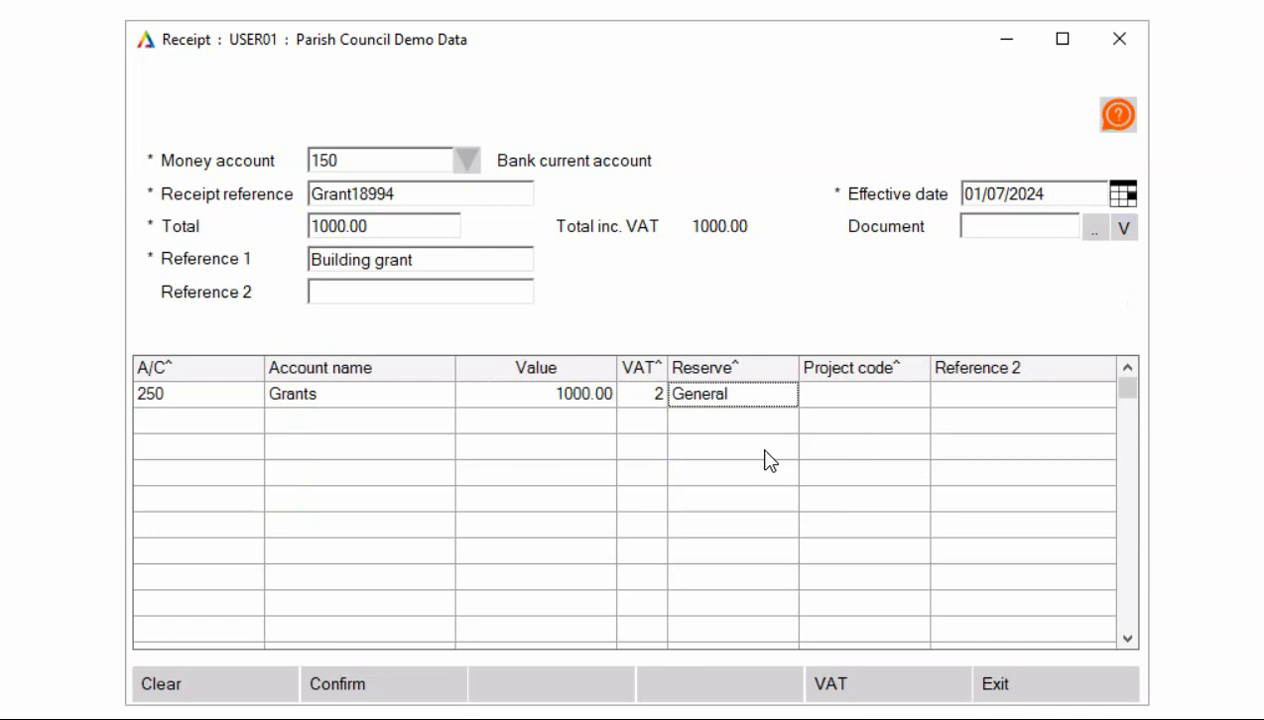
click(872, 397)
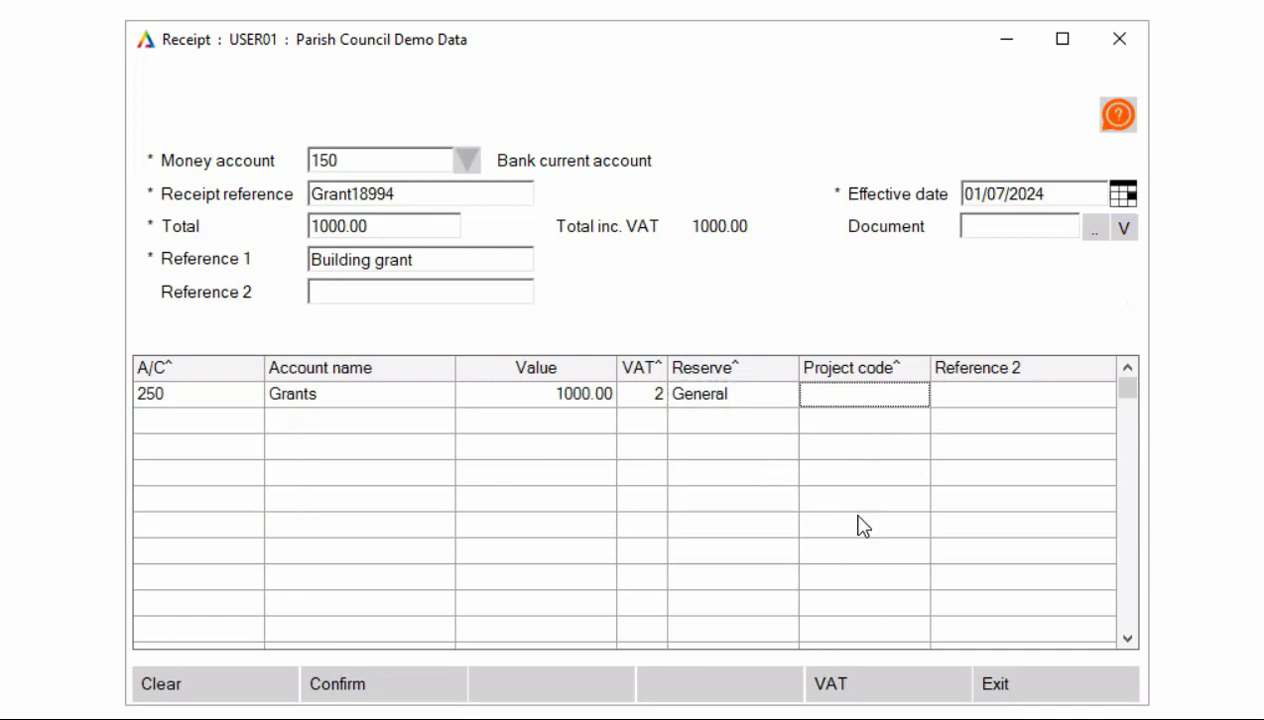
- Confirm and record the building grant receipt, and return to the main menu
click(384, 697)
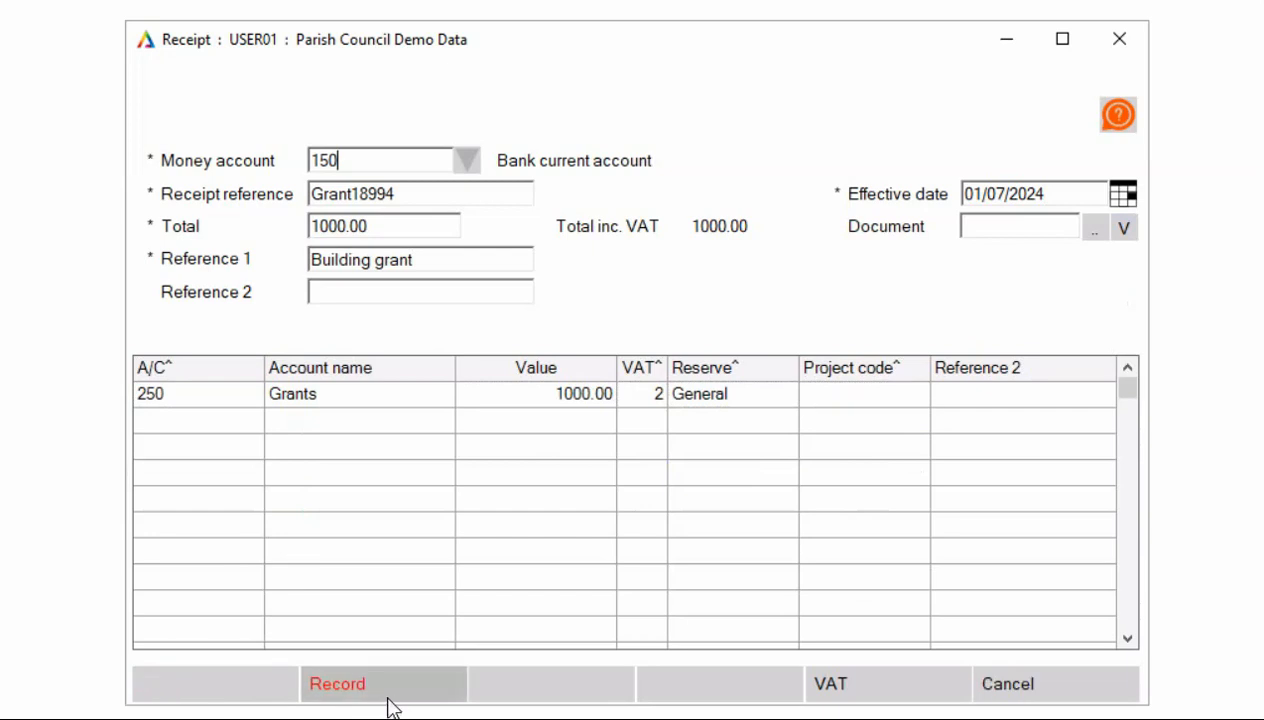
click(383, 688)
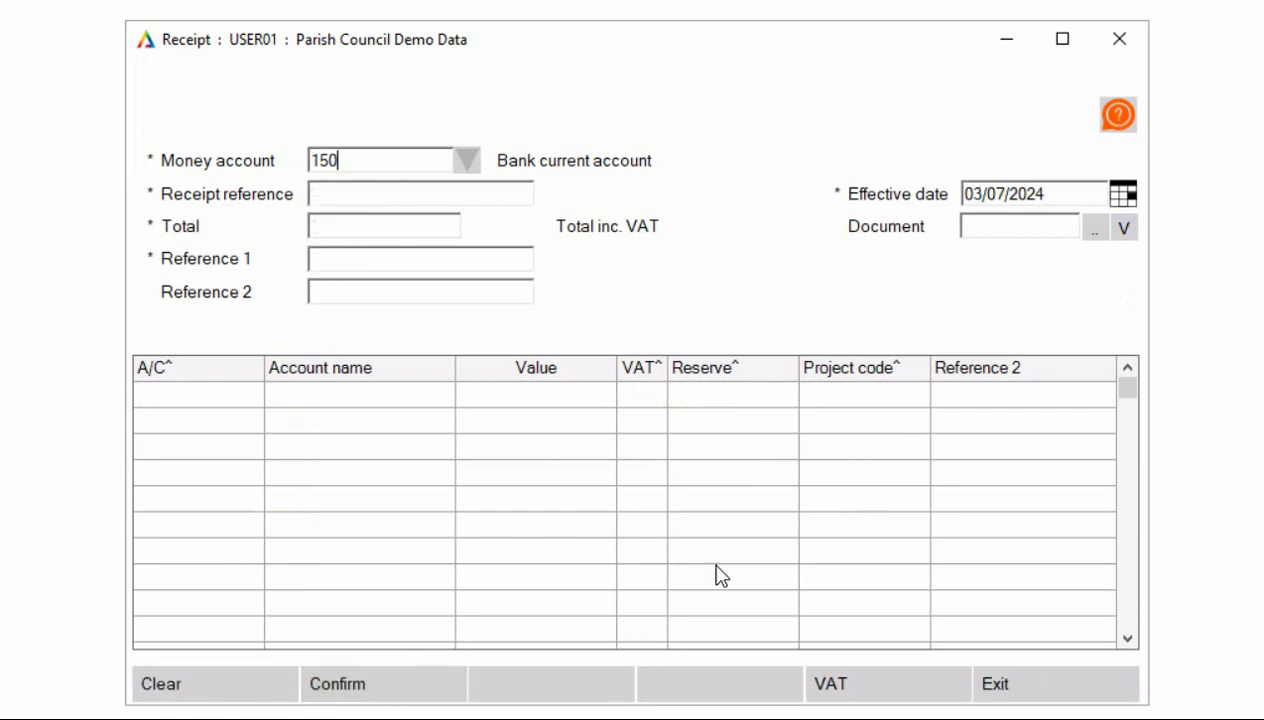
click(1089, 689)
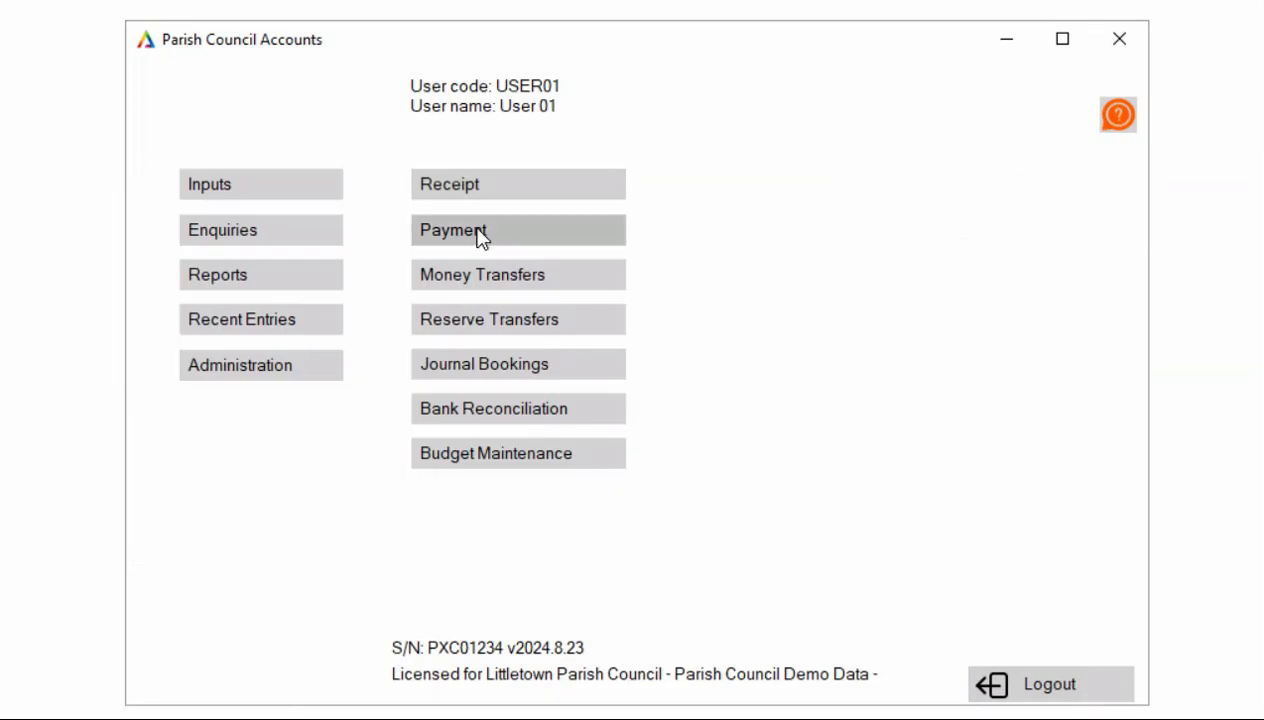
- Open the payment entry form, examine its fields and expense account choices, and exit without recording a payment
click(482, 234)
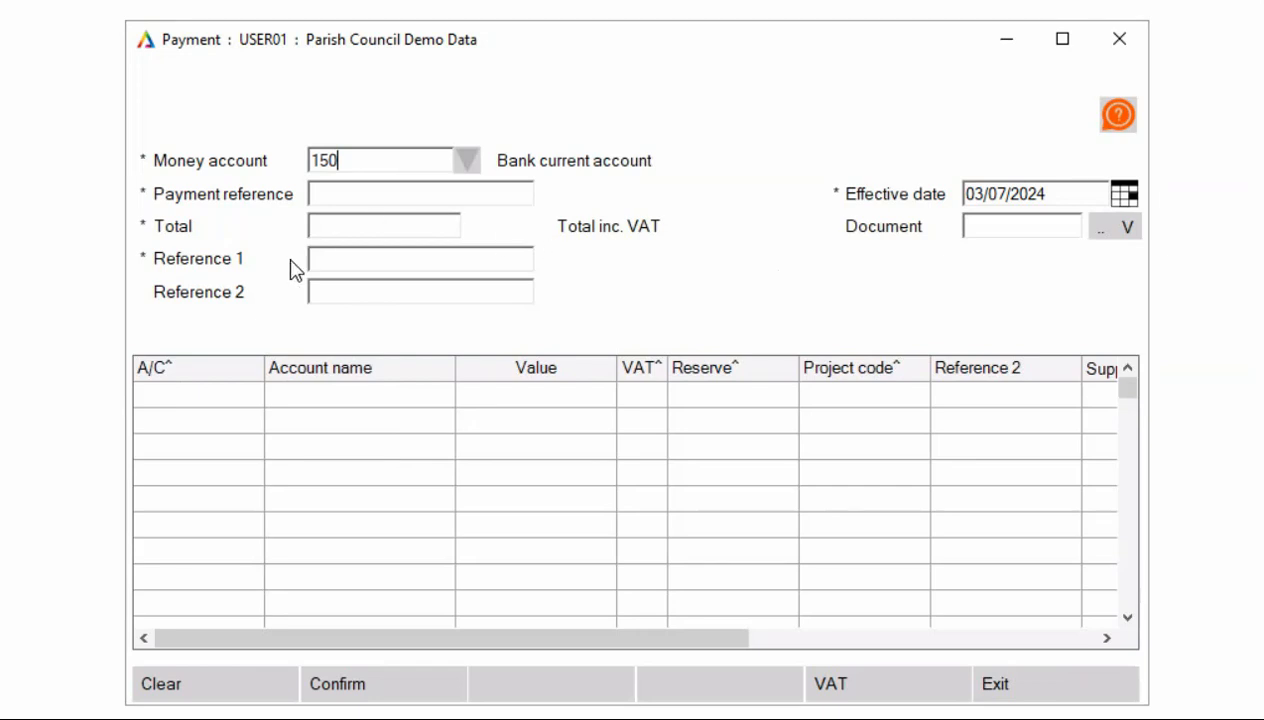
click(355, 194)
click(192, 398)
click(196, 406)
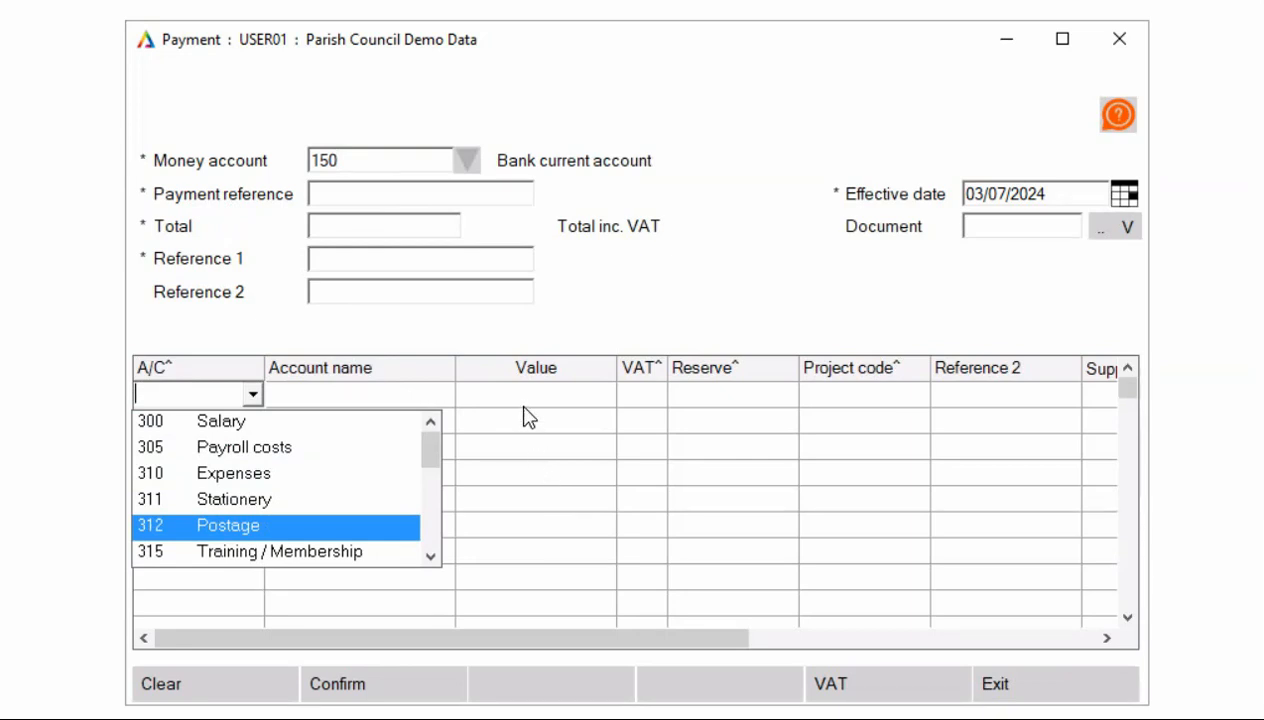
click(552, 395)
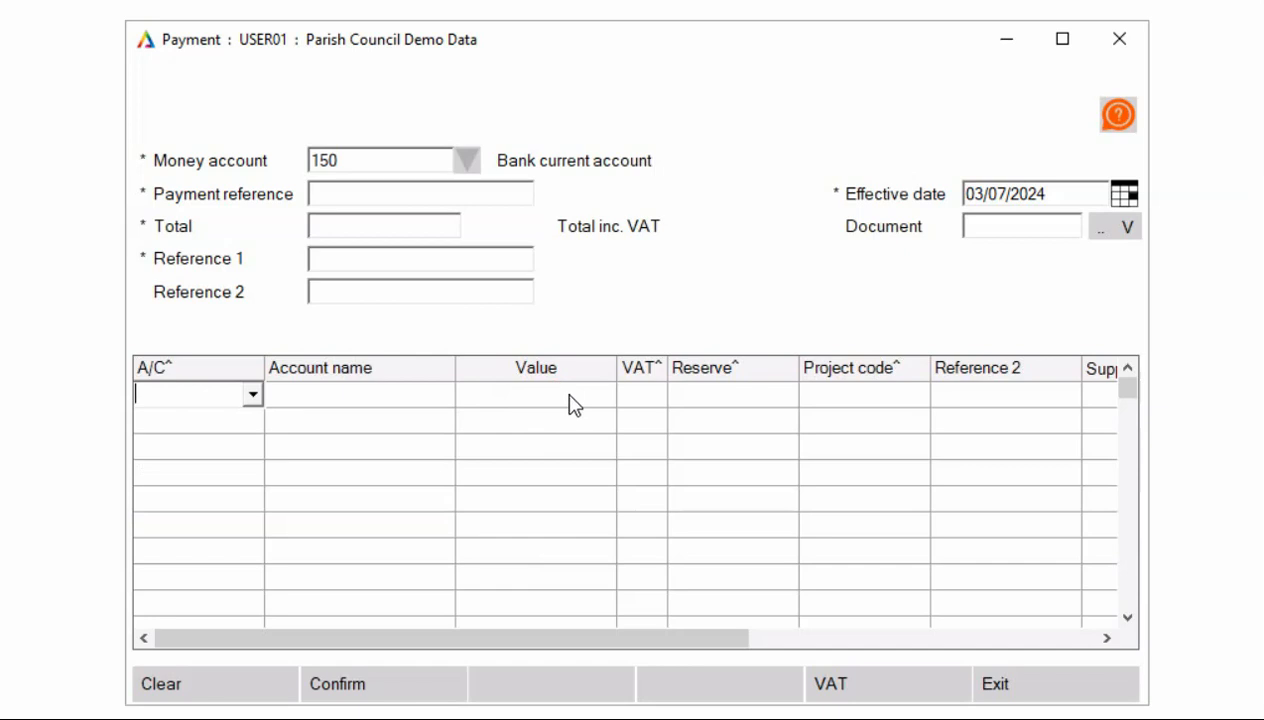
click(1043, 690)
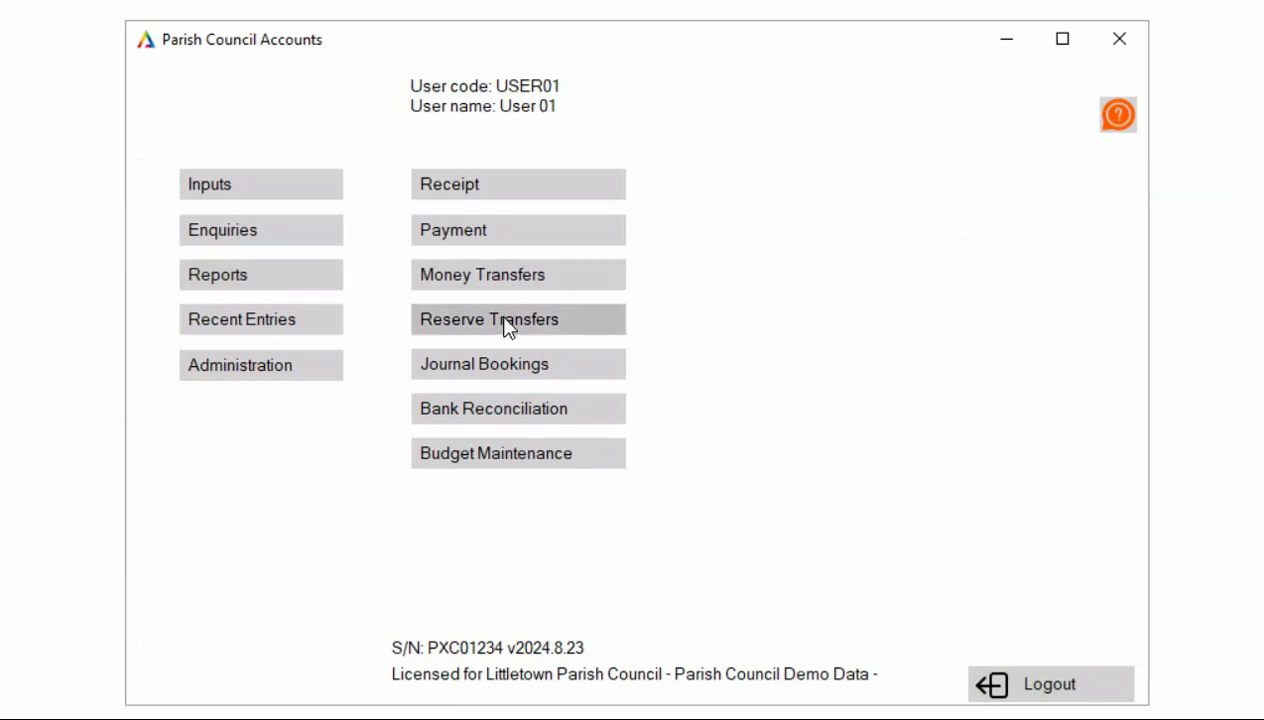
- Start a money transfer for the General reserve from money account 150 to money account 160
click(510, 280)
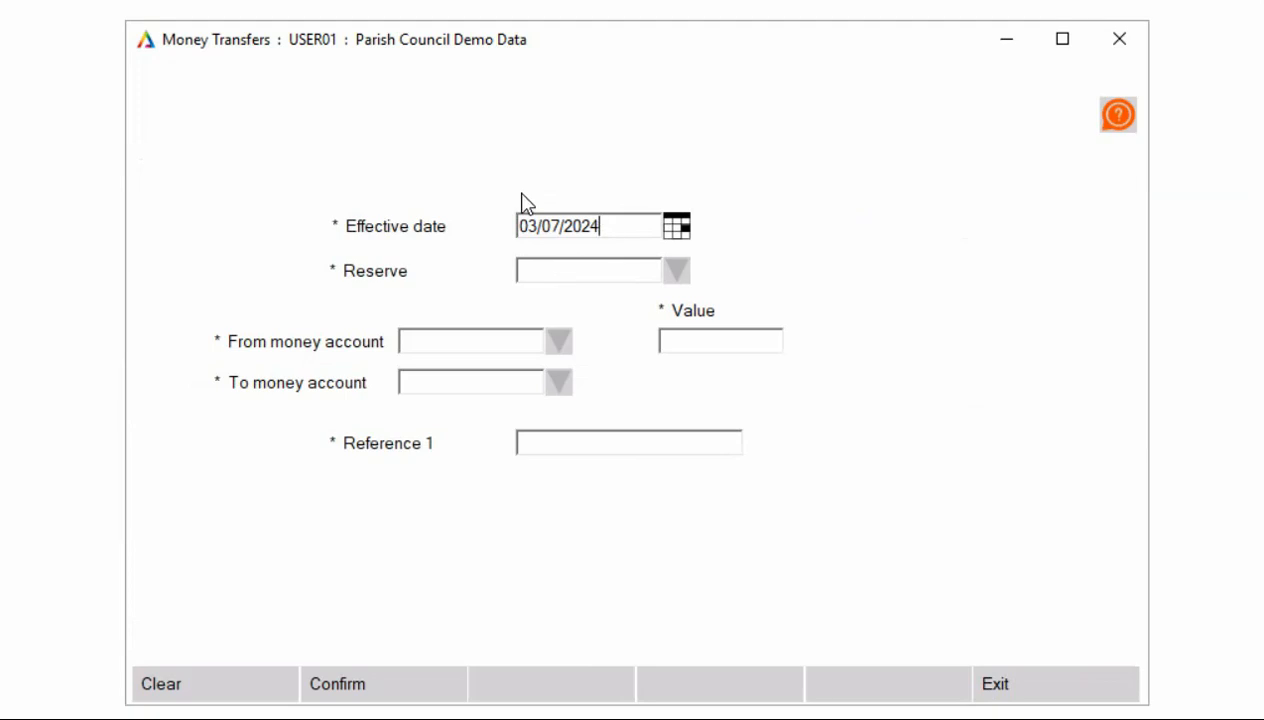
click(684, 278)
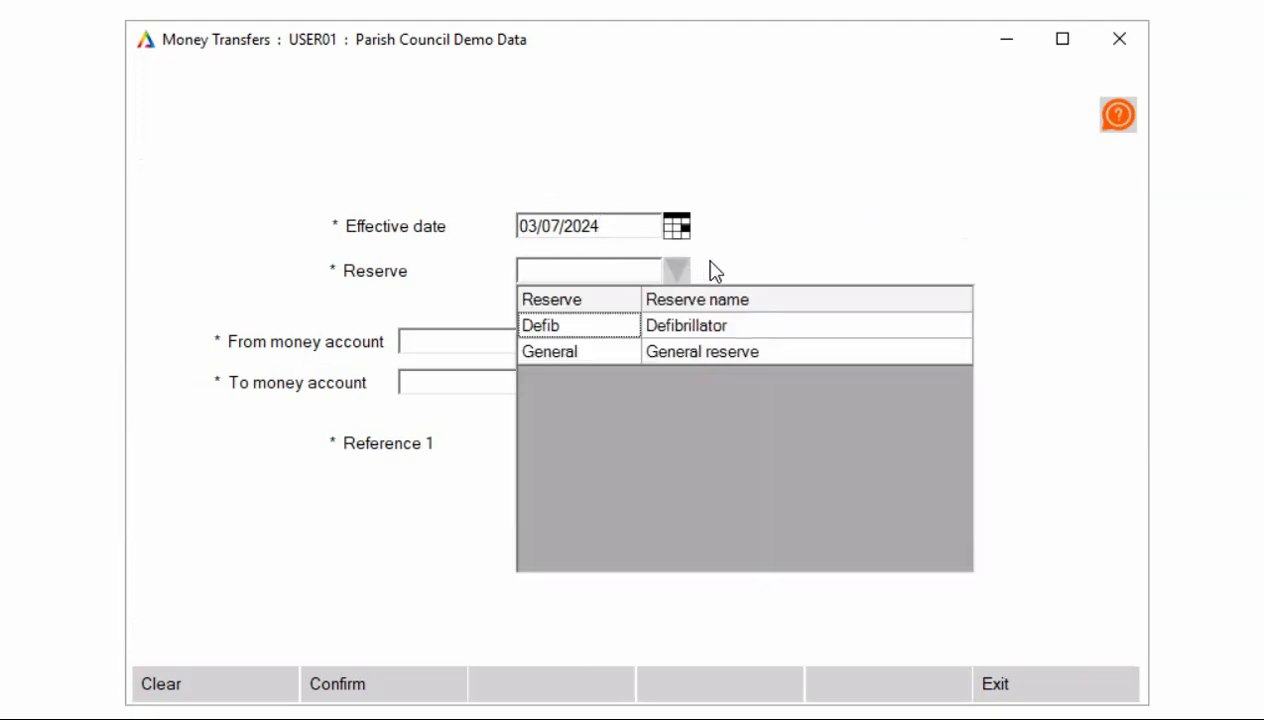
click(543, 358)
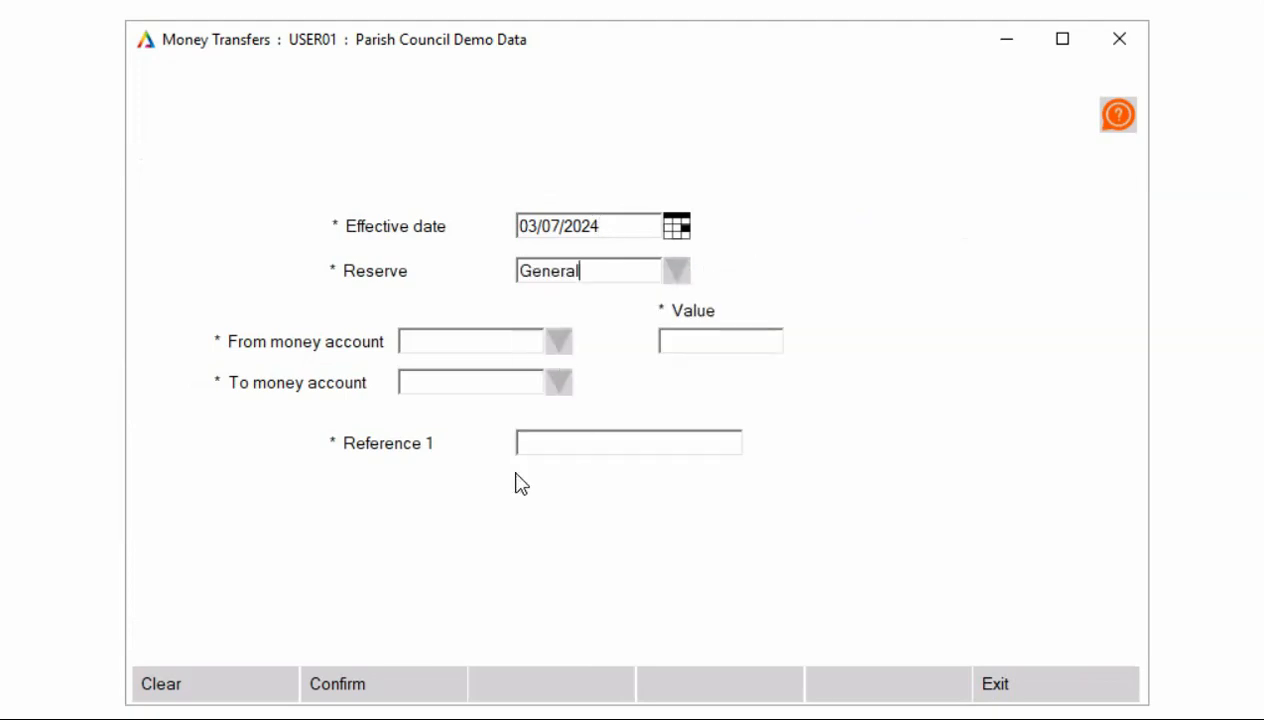
click(562, 343)
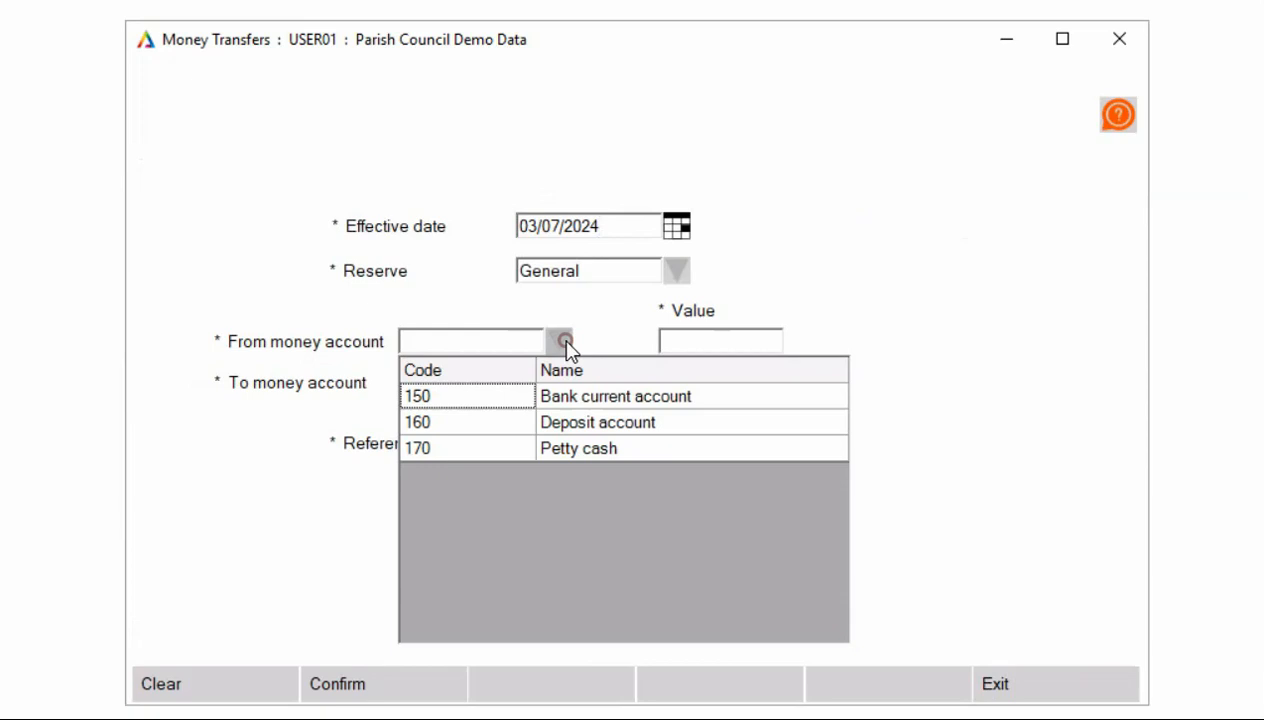
click(474, 398)
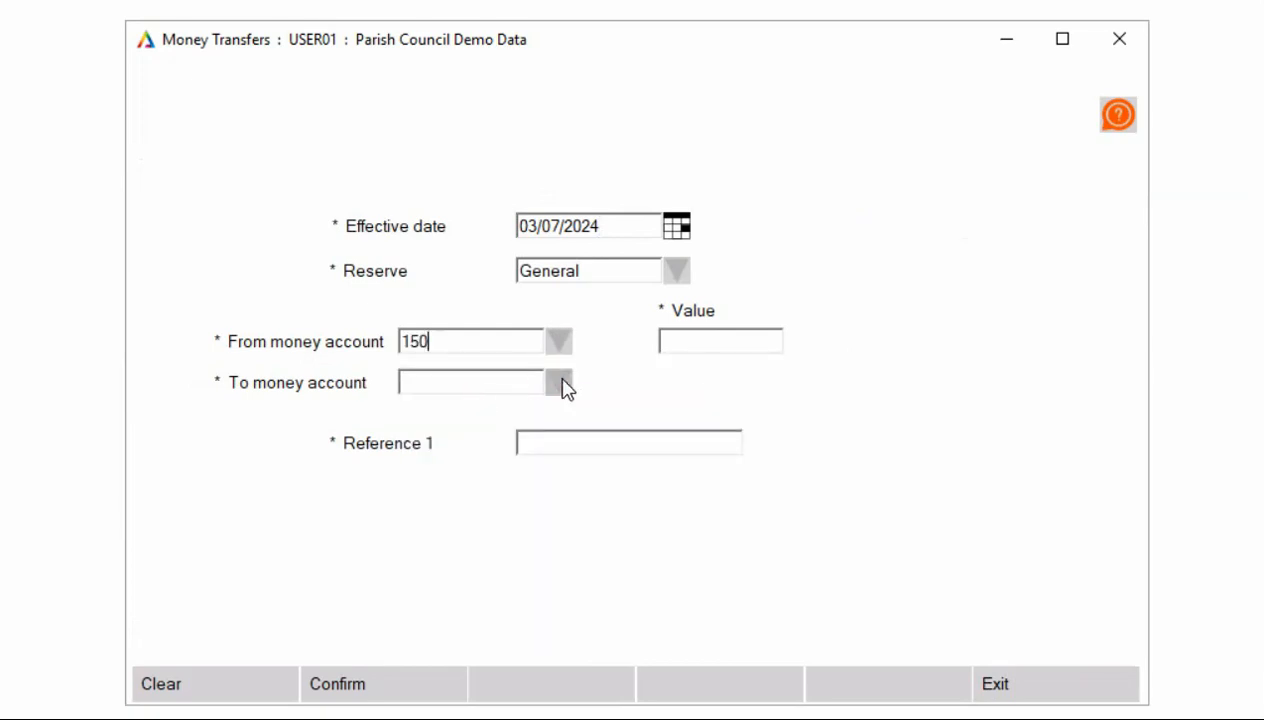
click(562, 386)
click(483, 466)
- Set the money transfer's value to 500 and Reference 1 to "trans", record it, and return to the main menu
click(719, 340)
text(500)
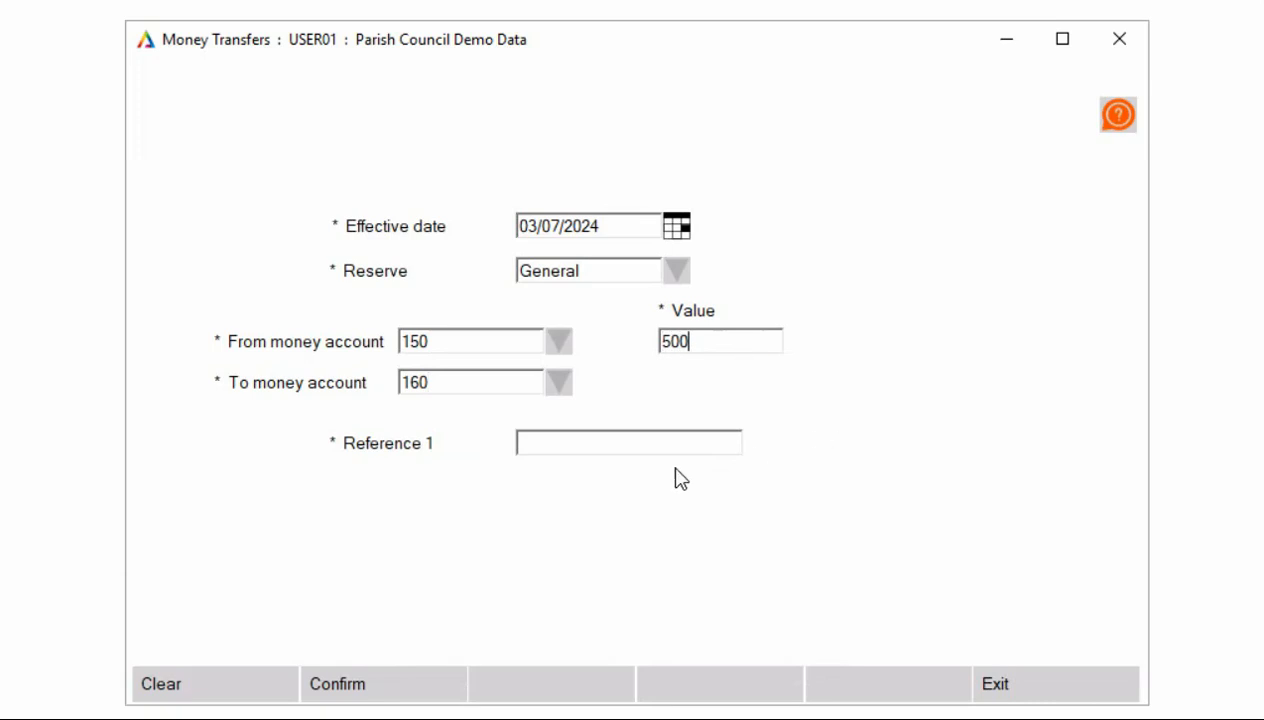
click(592, 441)
text(trans)
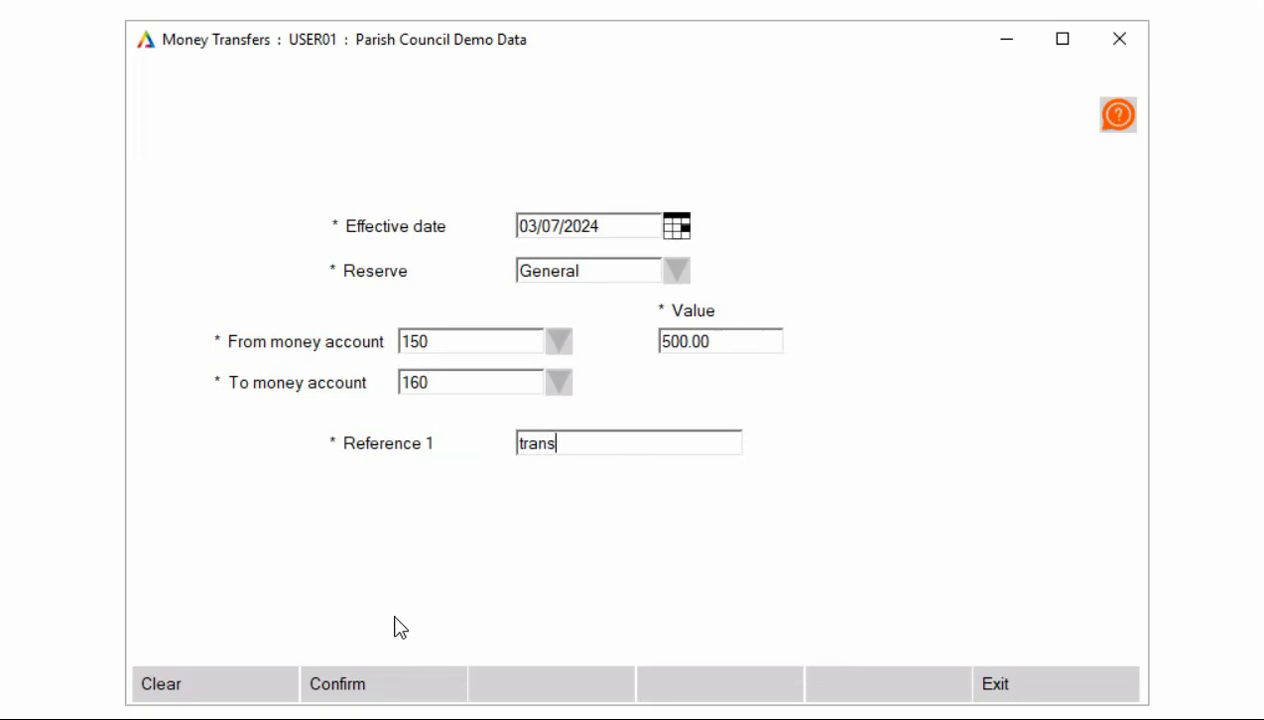
click(380, 688)
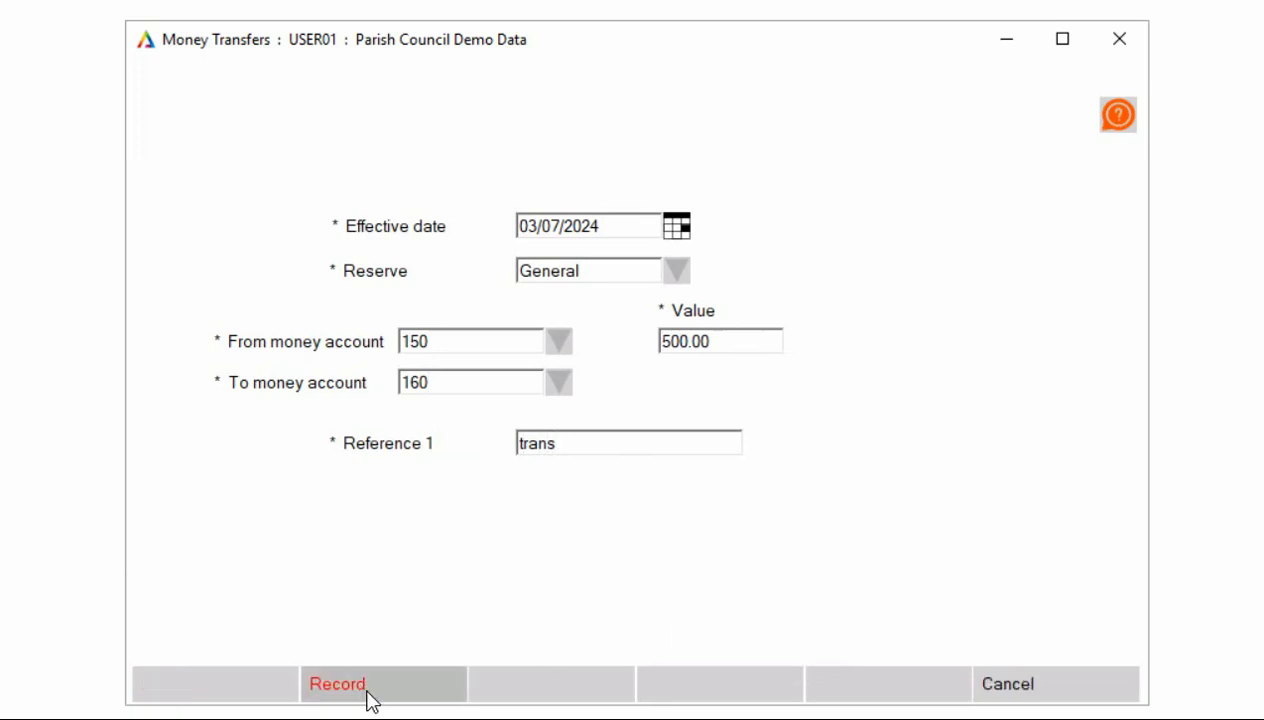
click(375, 700)
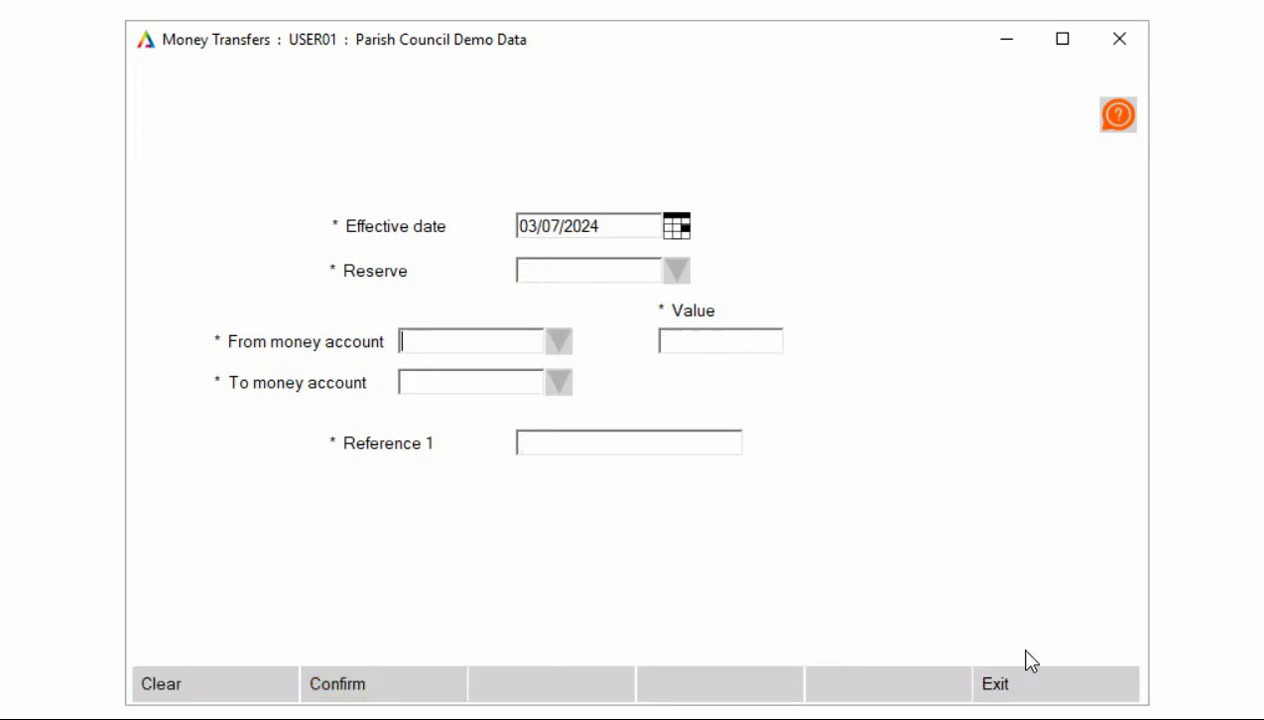
click(1040, 683)
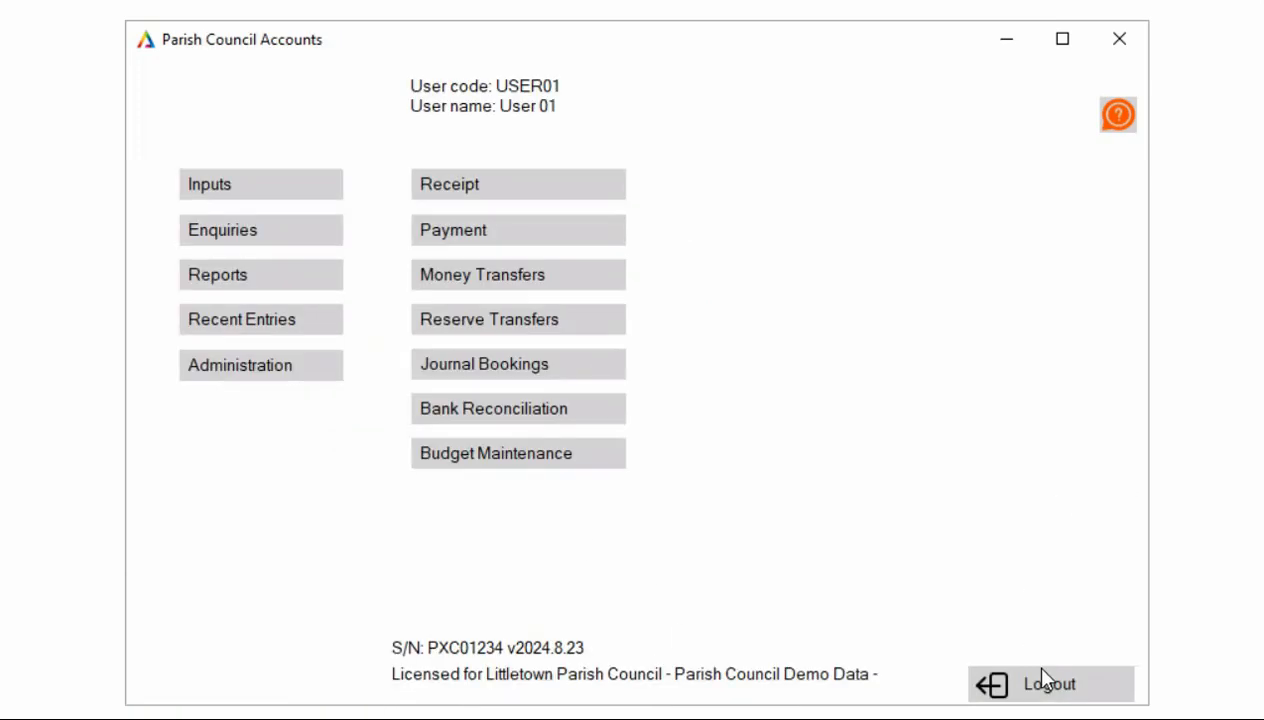
- Start a reserve transfer from the General reserve, money account 150, to the Defib reserve, money account 150
click(490, 326)
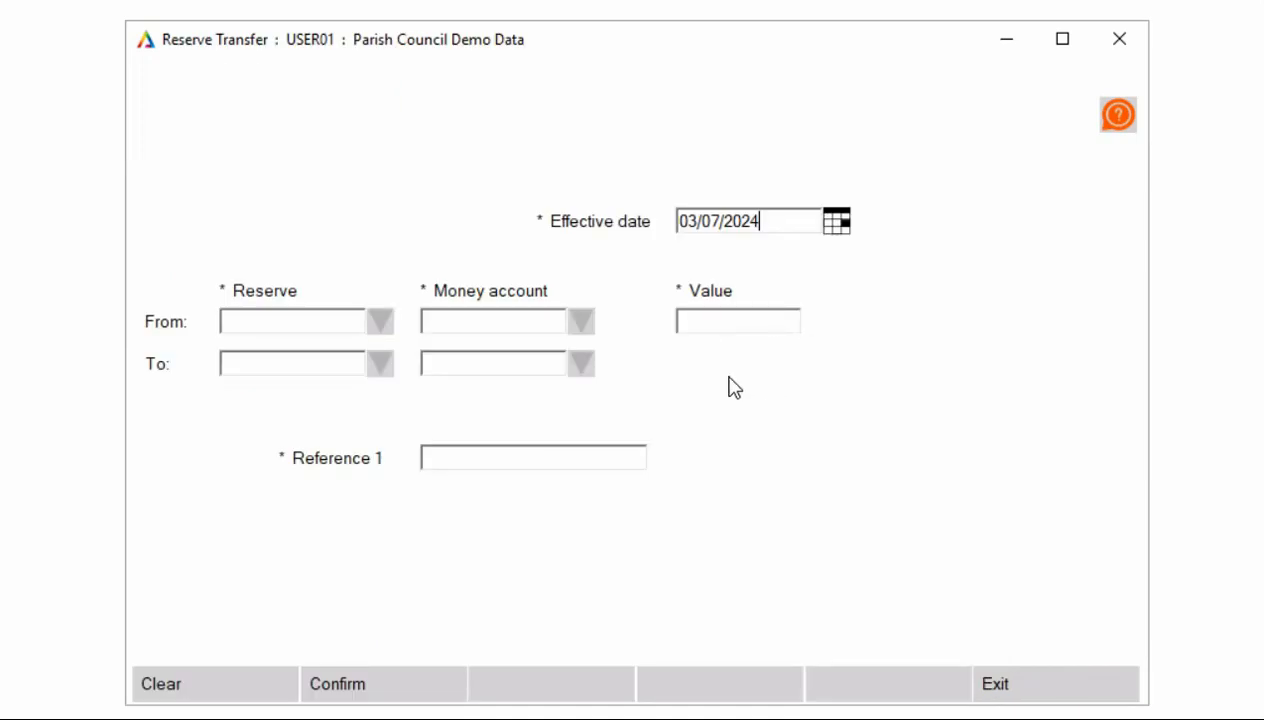
click(377, 322)
click(280, 402)
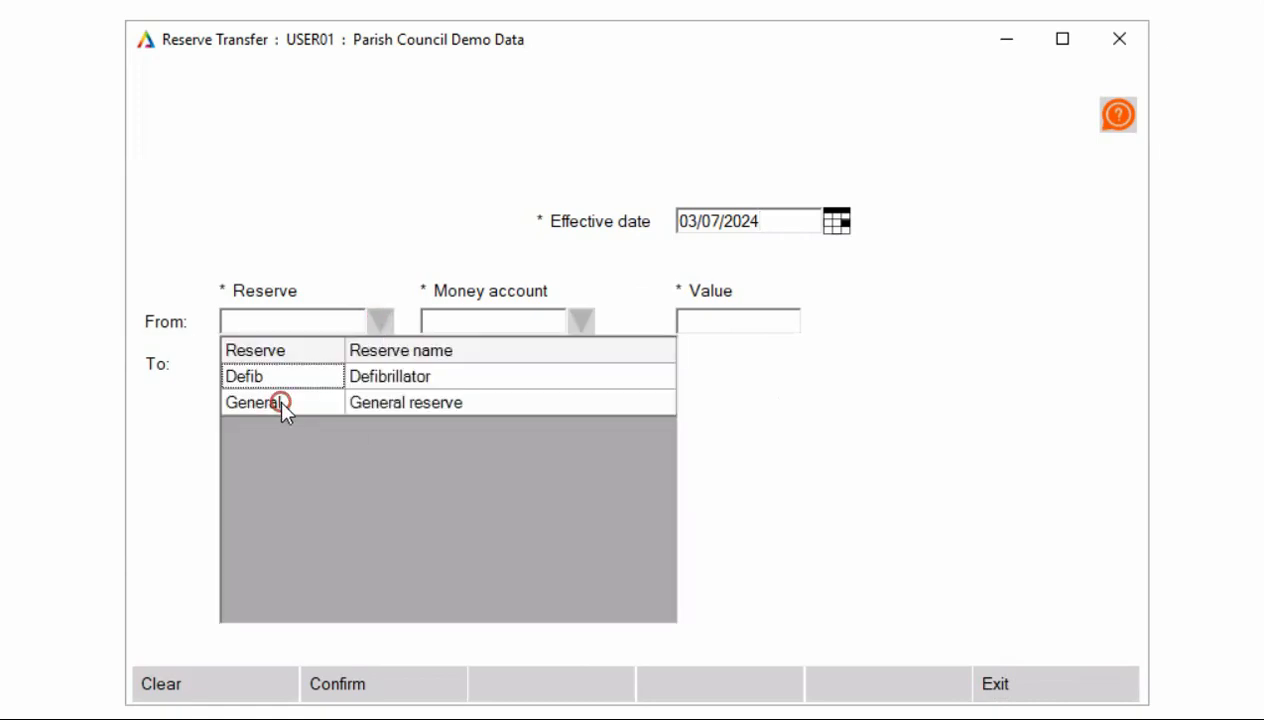
click(577, 327)
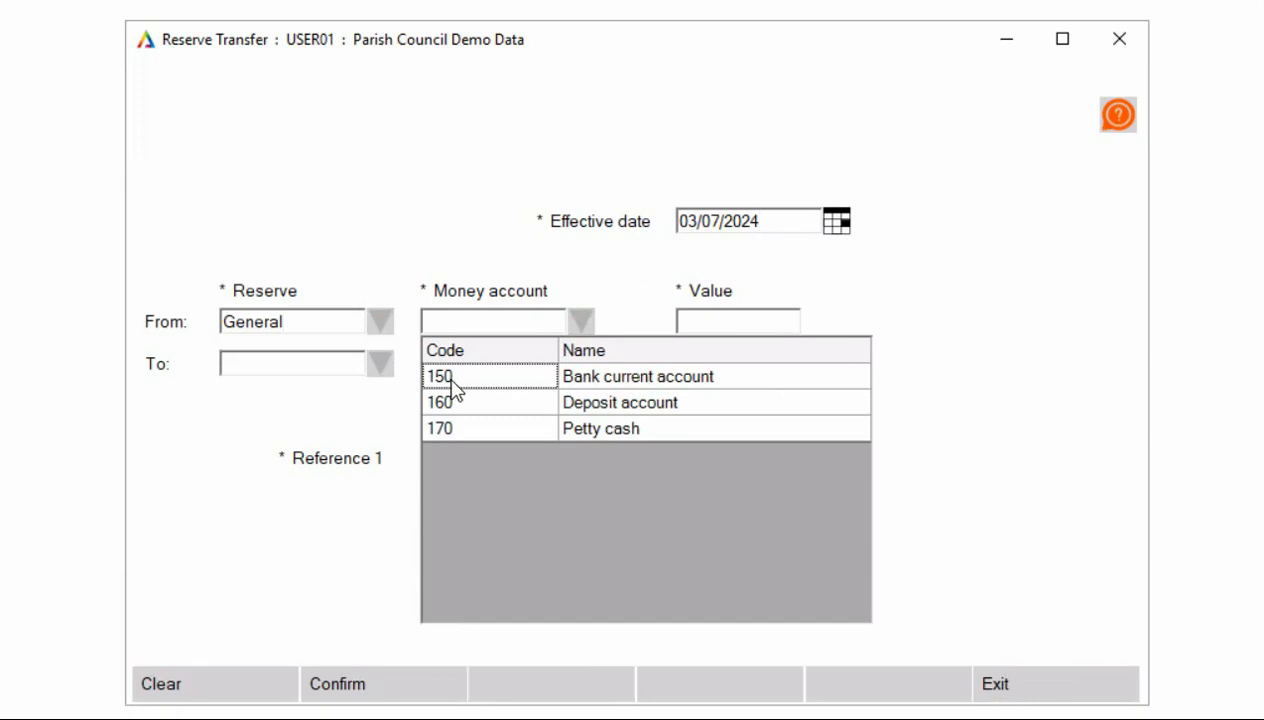
click(472, 374)
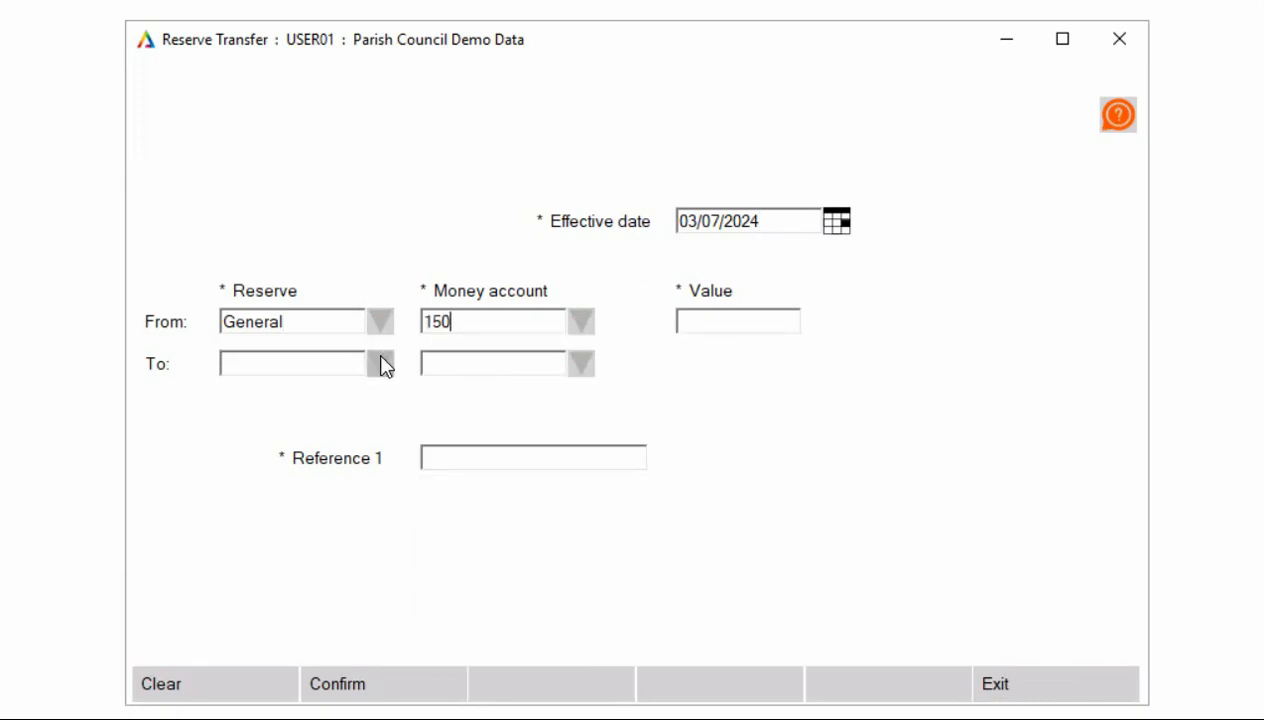
click(381, 364)
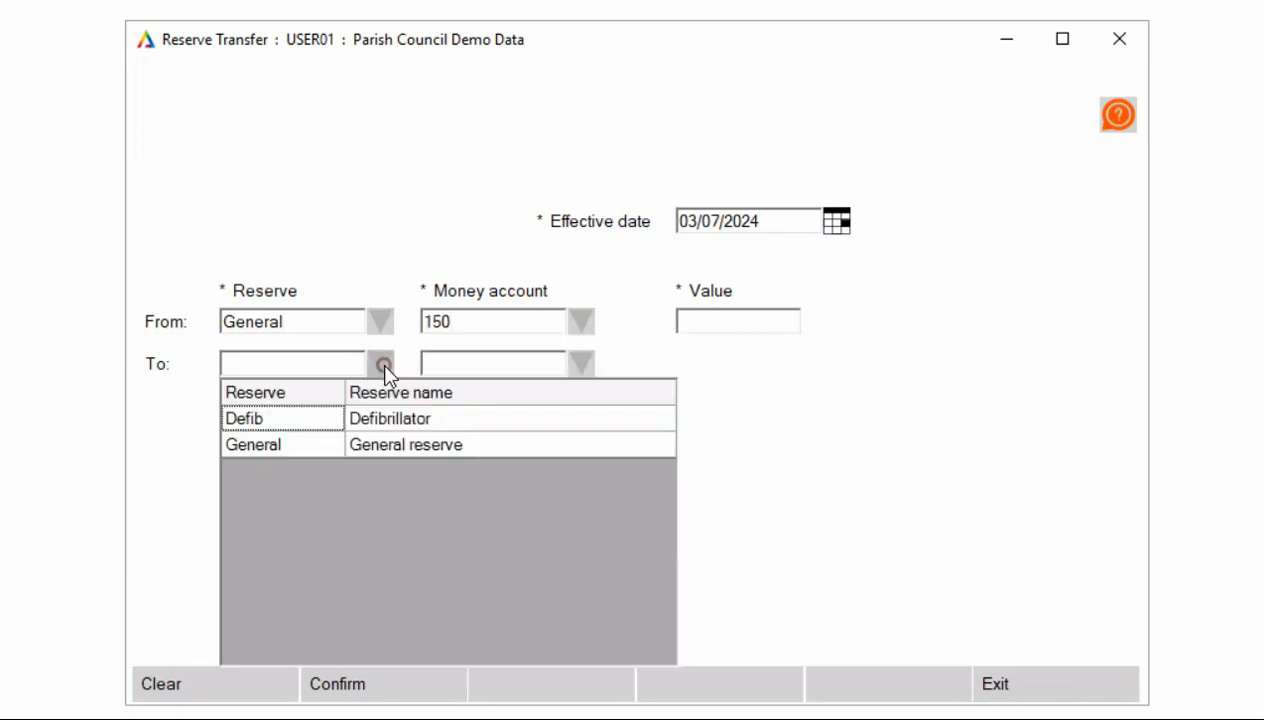
click(280, 425)
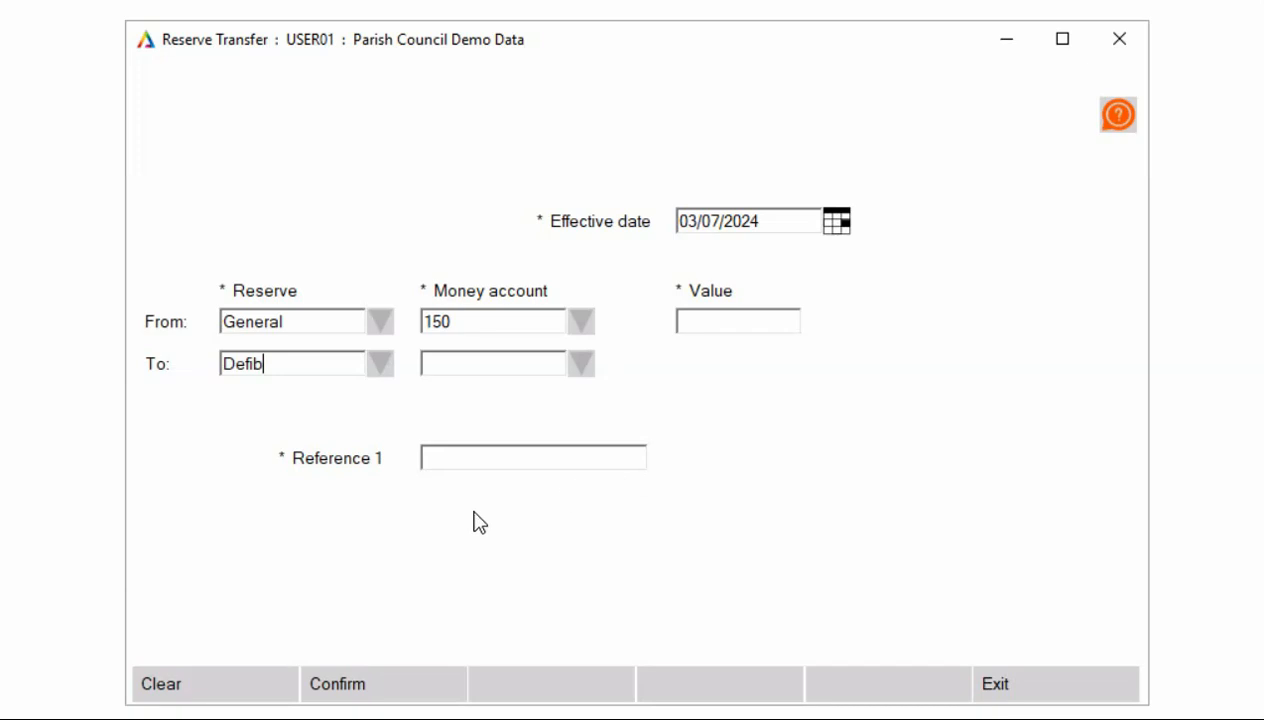
click(581, 365)
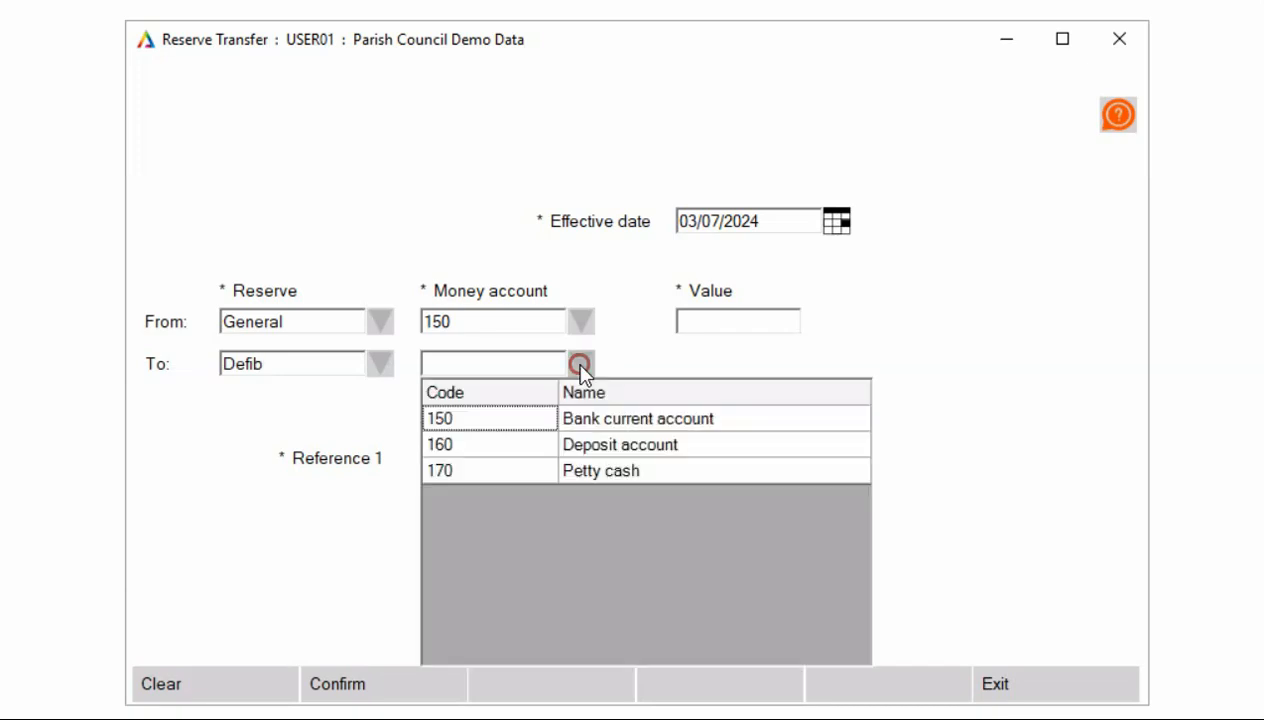
click(498, 420)
- Set the reserve transfer's value to 250 and Reference 1 to "transfer", record it, and return to the main menu
click(710, 322)
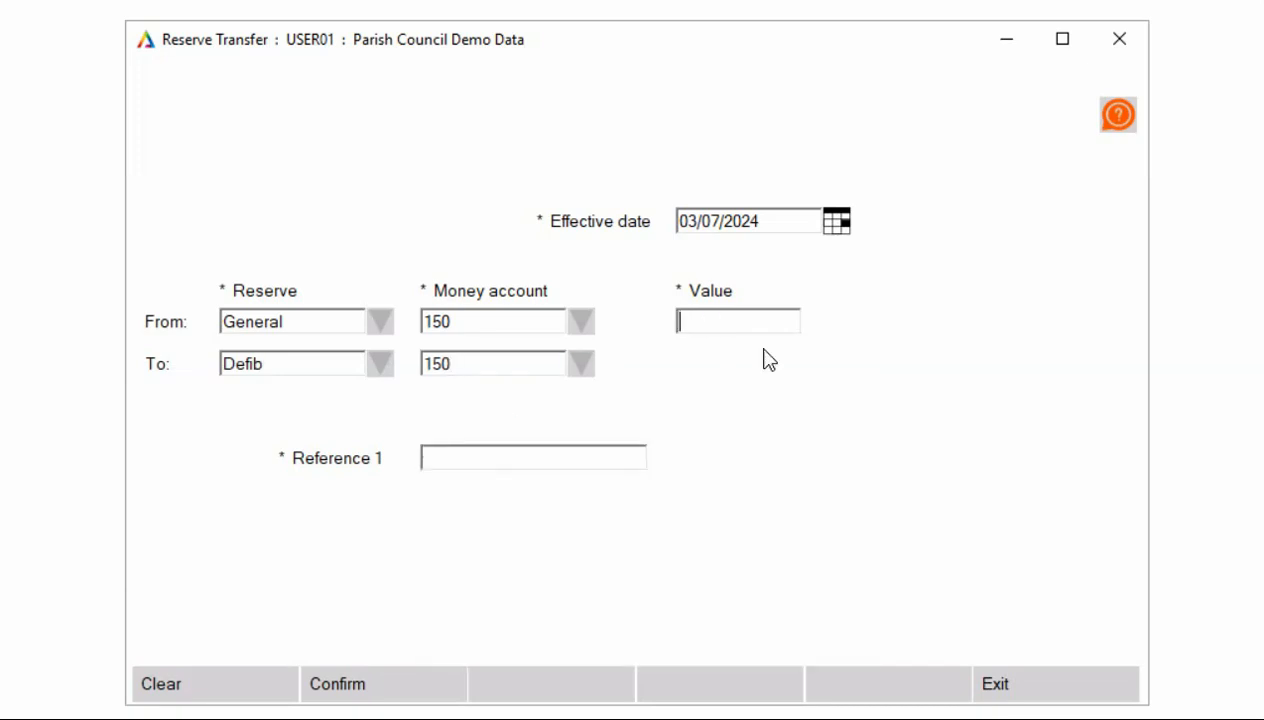
text(250)
click(590, 457)
text(transfer)
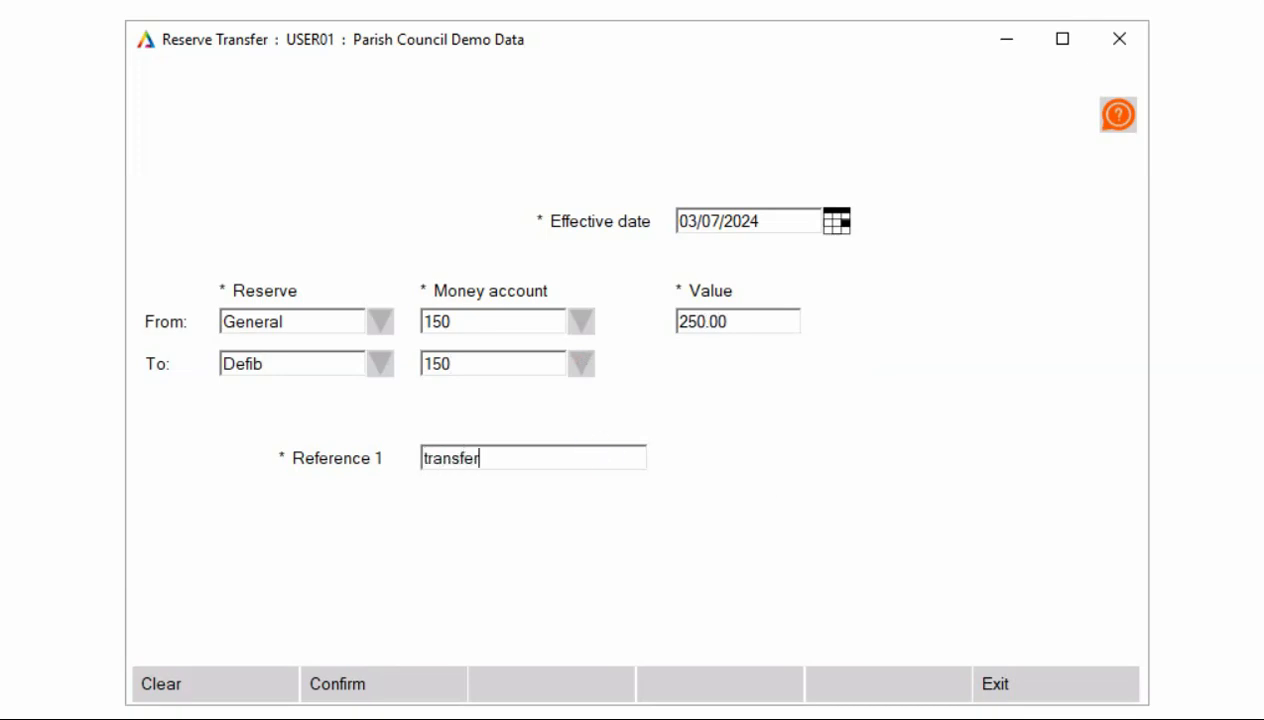
click(408, 702)
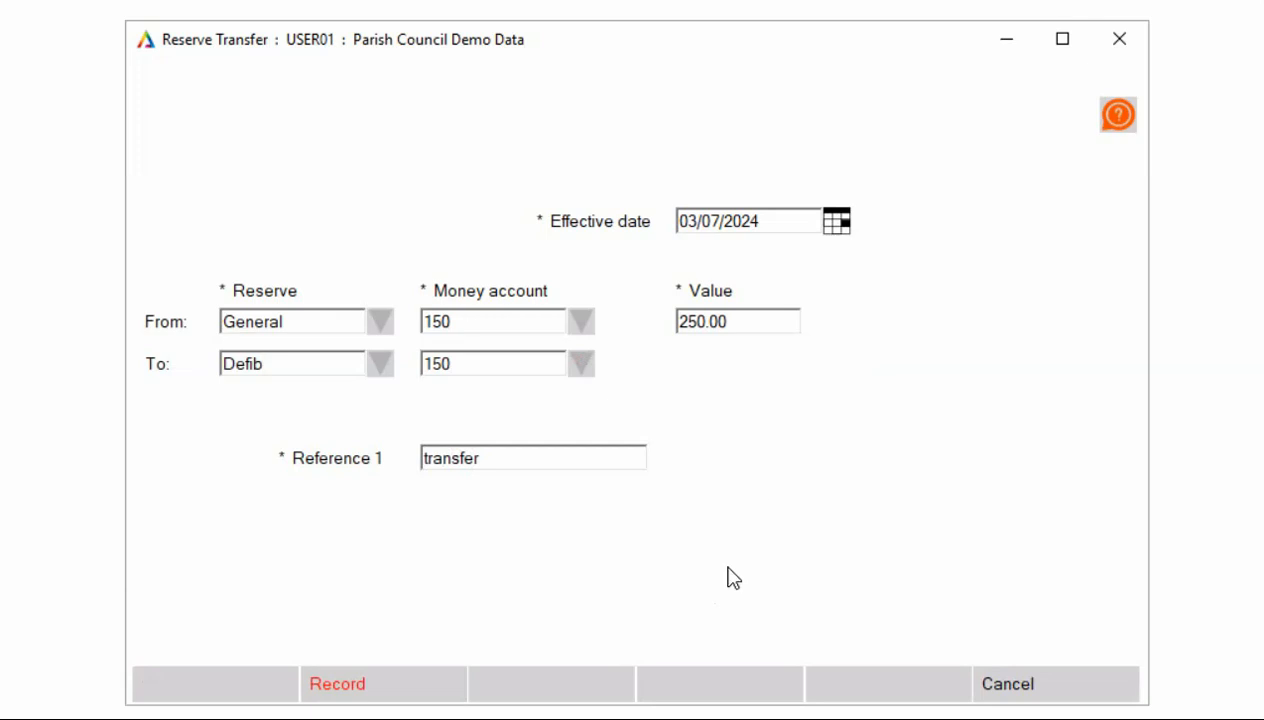
click(385, 683)
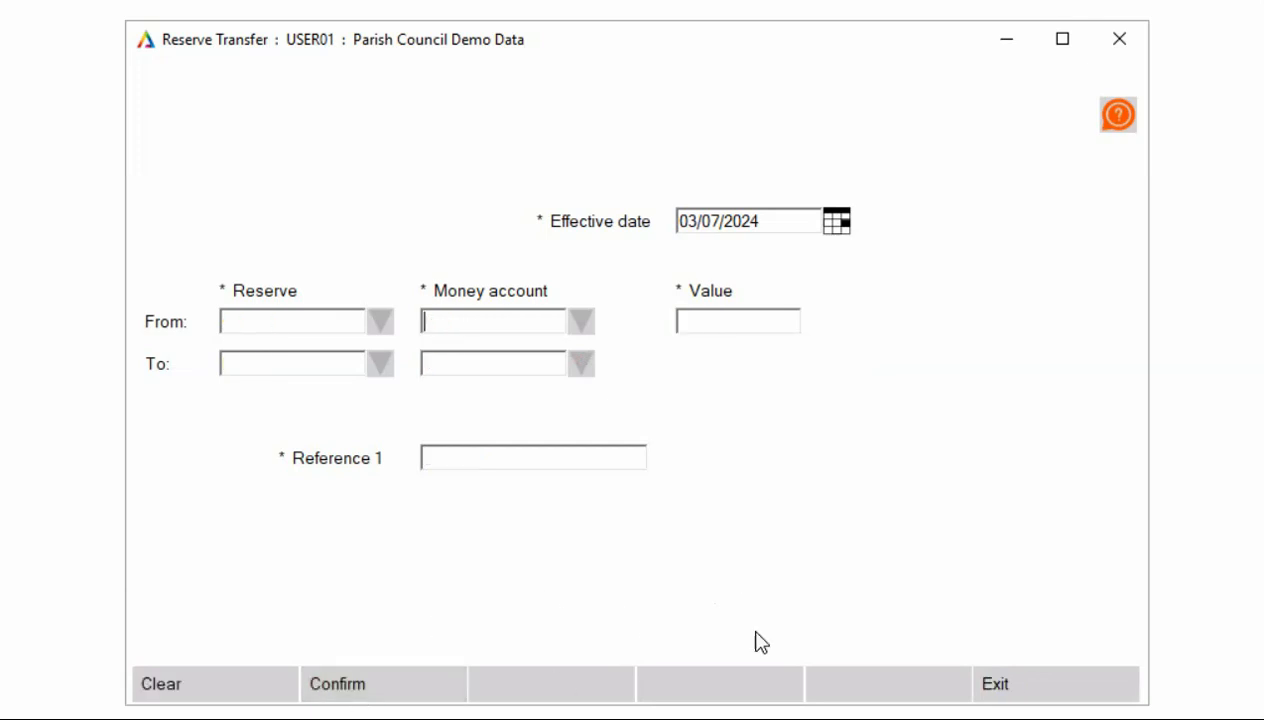
click(1081, 695)
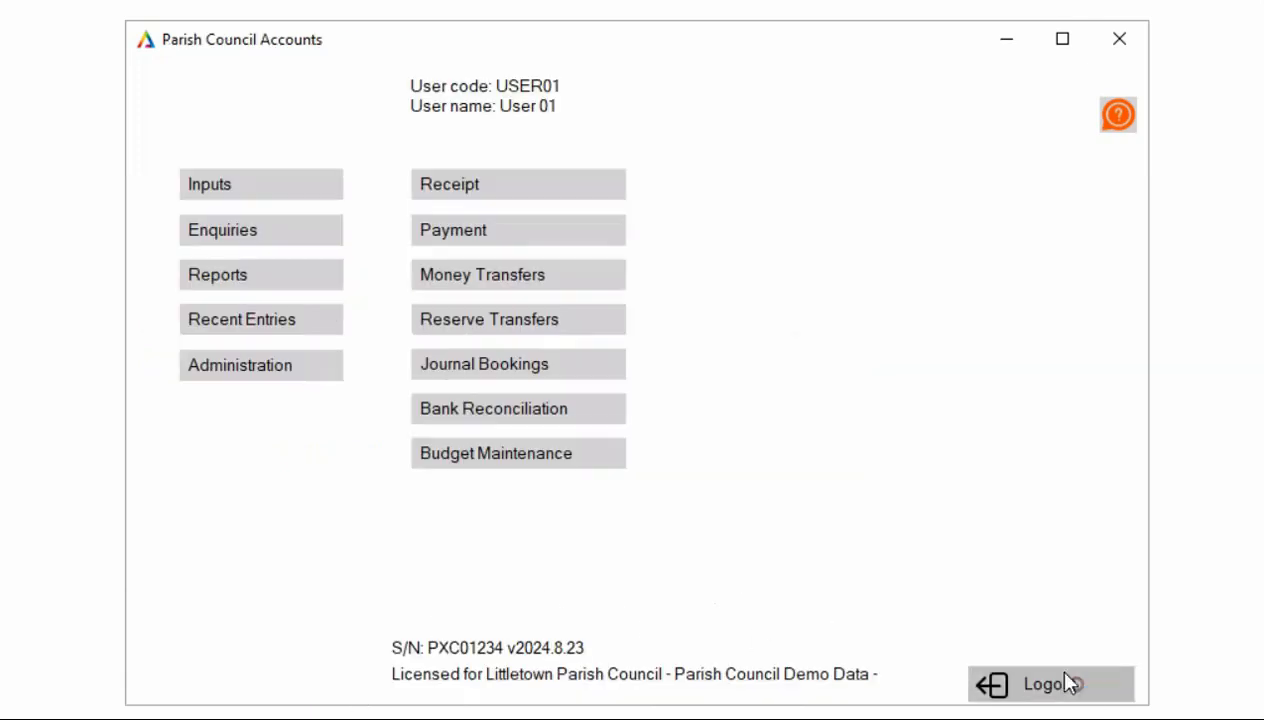
- Start a journal booking with Reference 1 set to "adjustment"
click(479, 368)
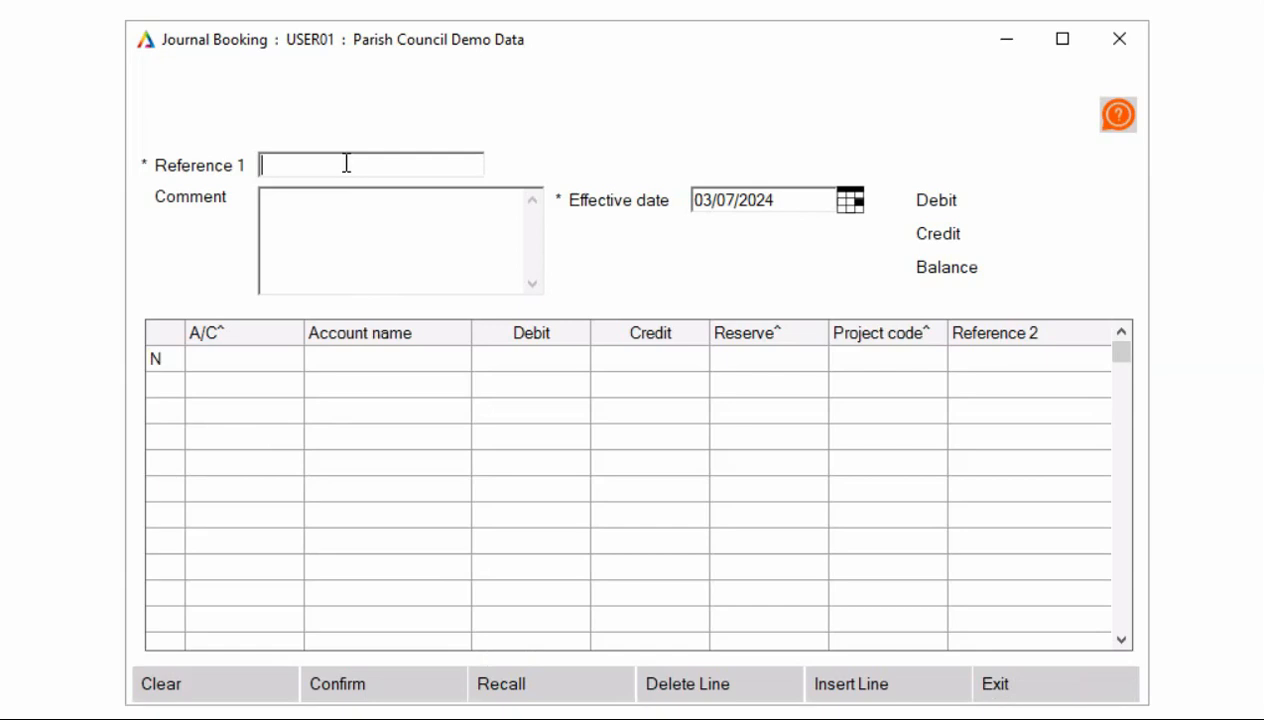
text(adjustment)
click(310, 227)
- Add a journal line for account 311 Stationery with a debit of 100
click(245, 364)
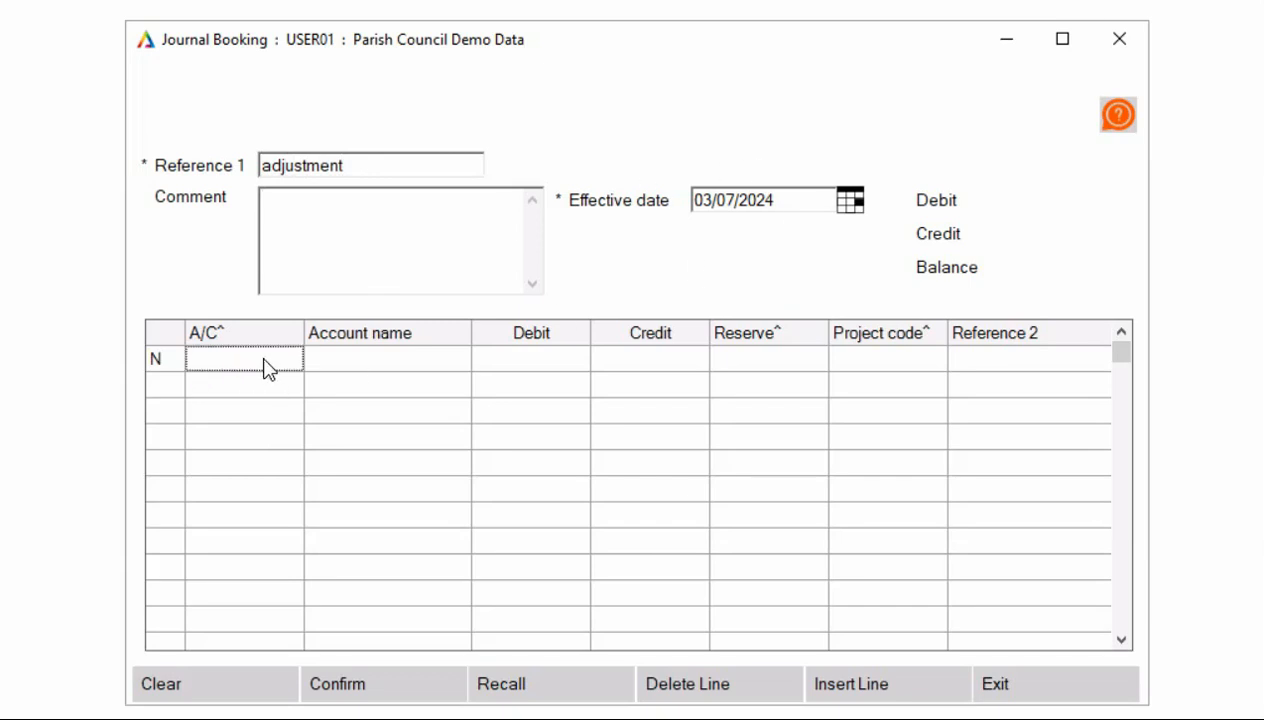
click(246, 360)
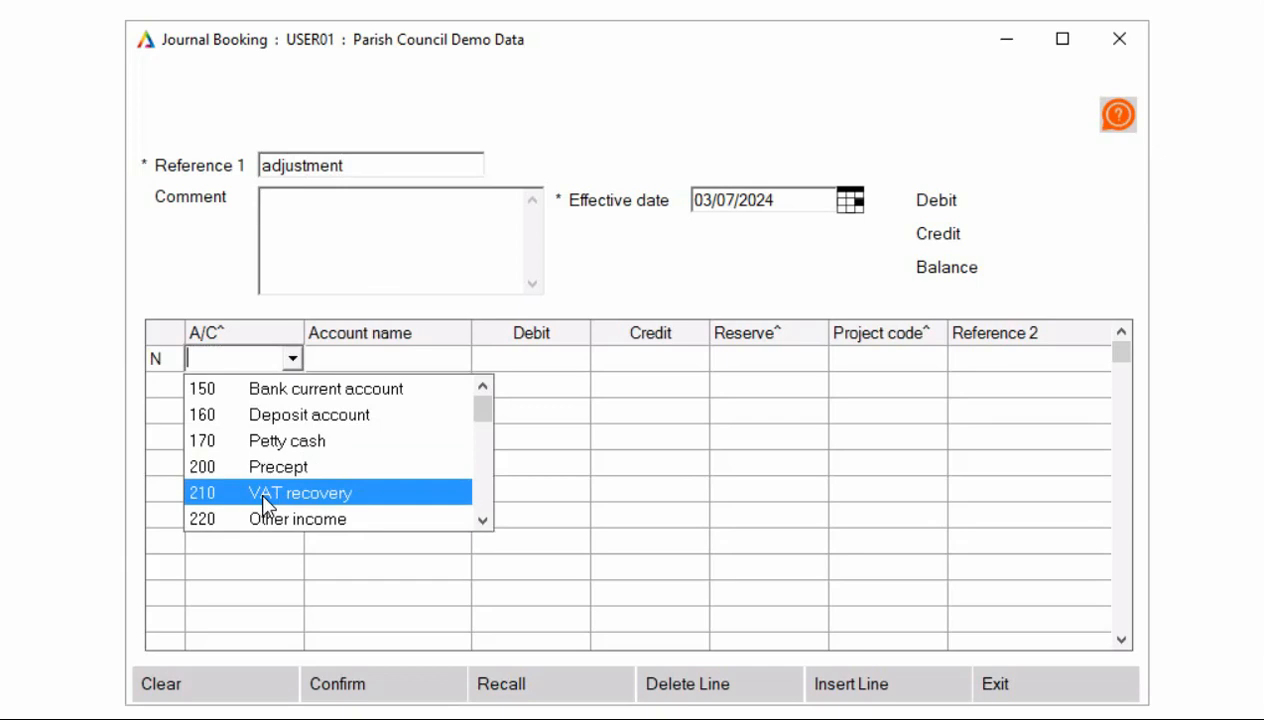
drag(480, 415, 487, 448)
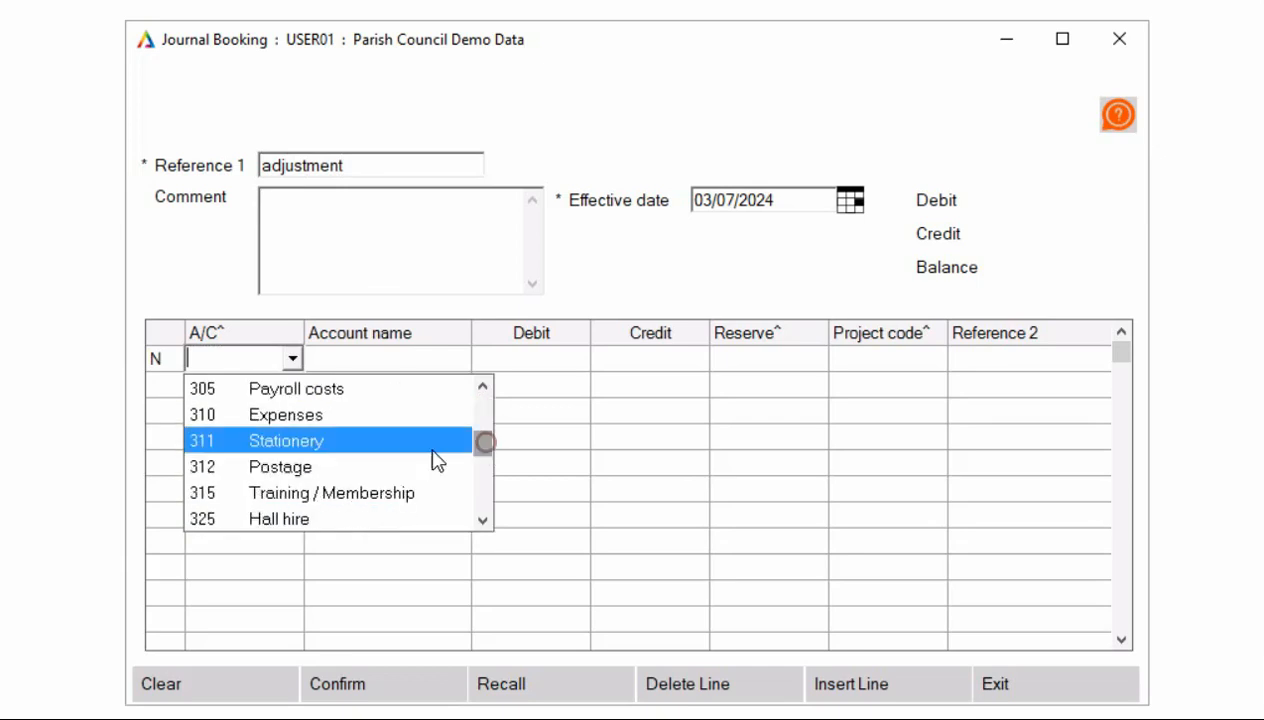
click(322, 442)
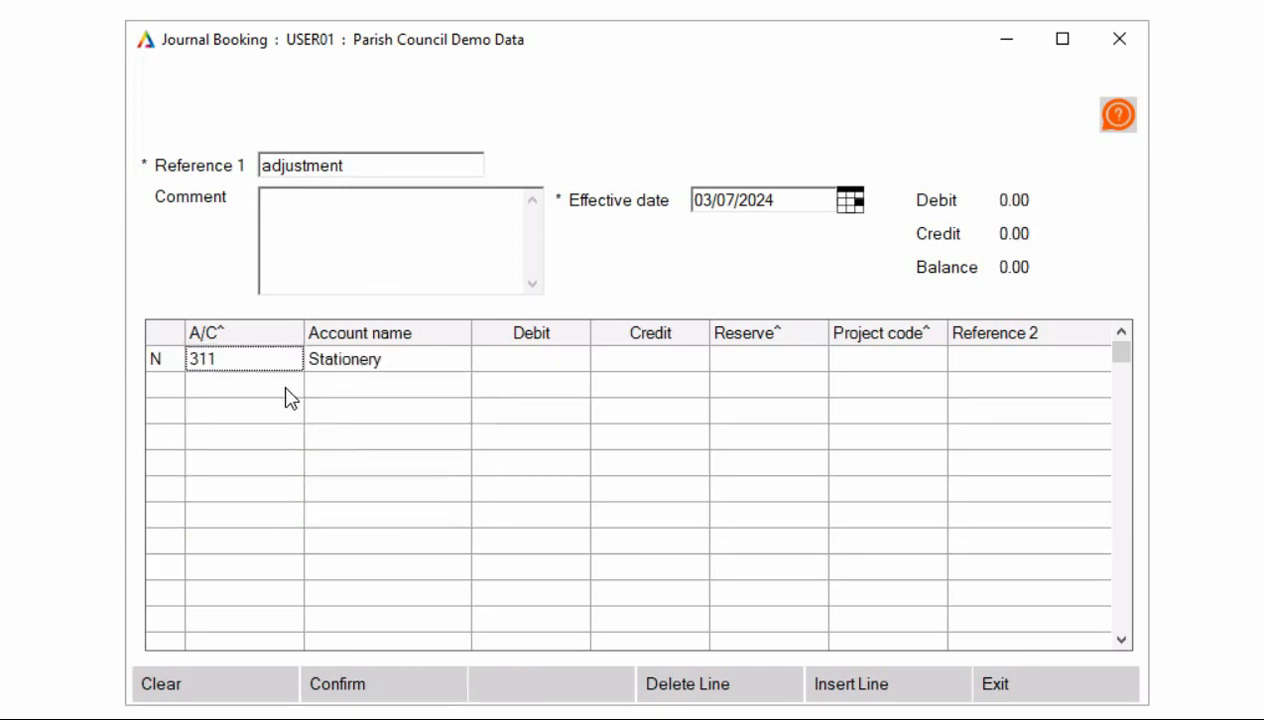
click(516, 358)
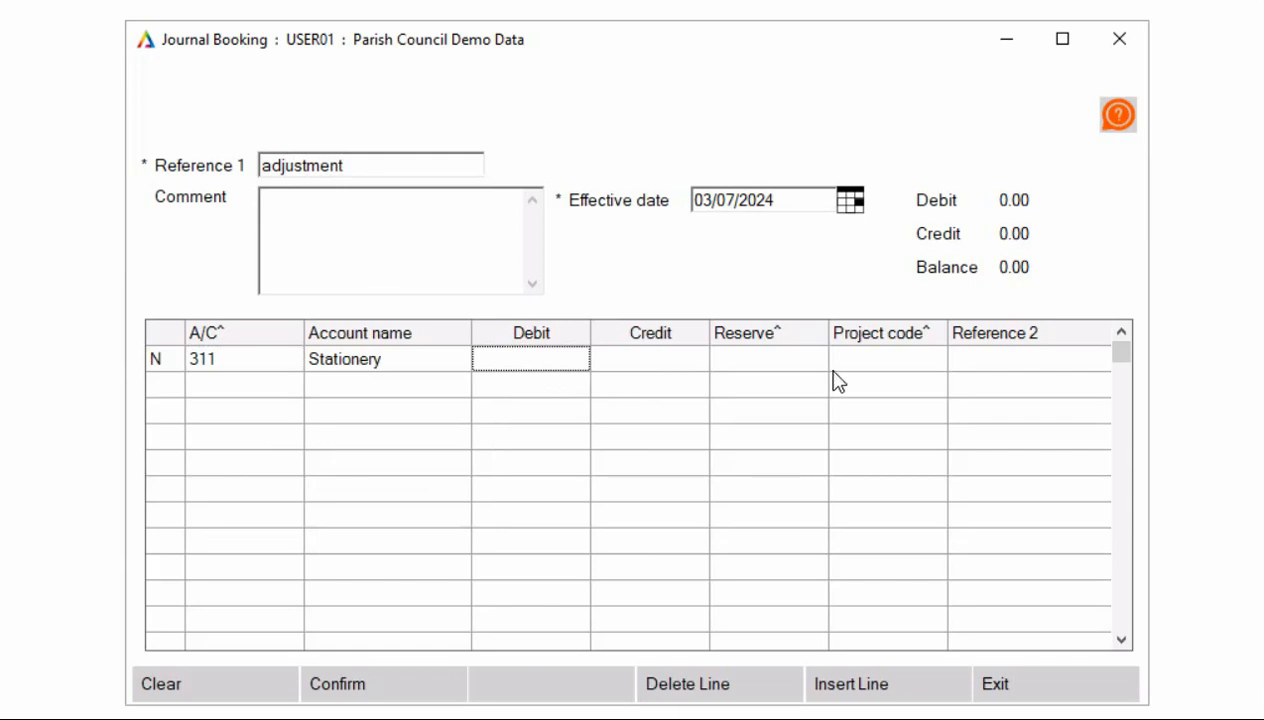
text(100)
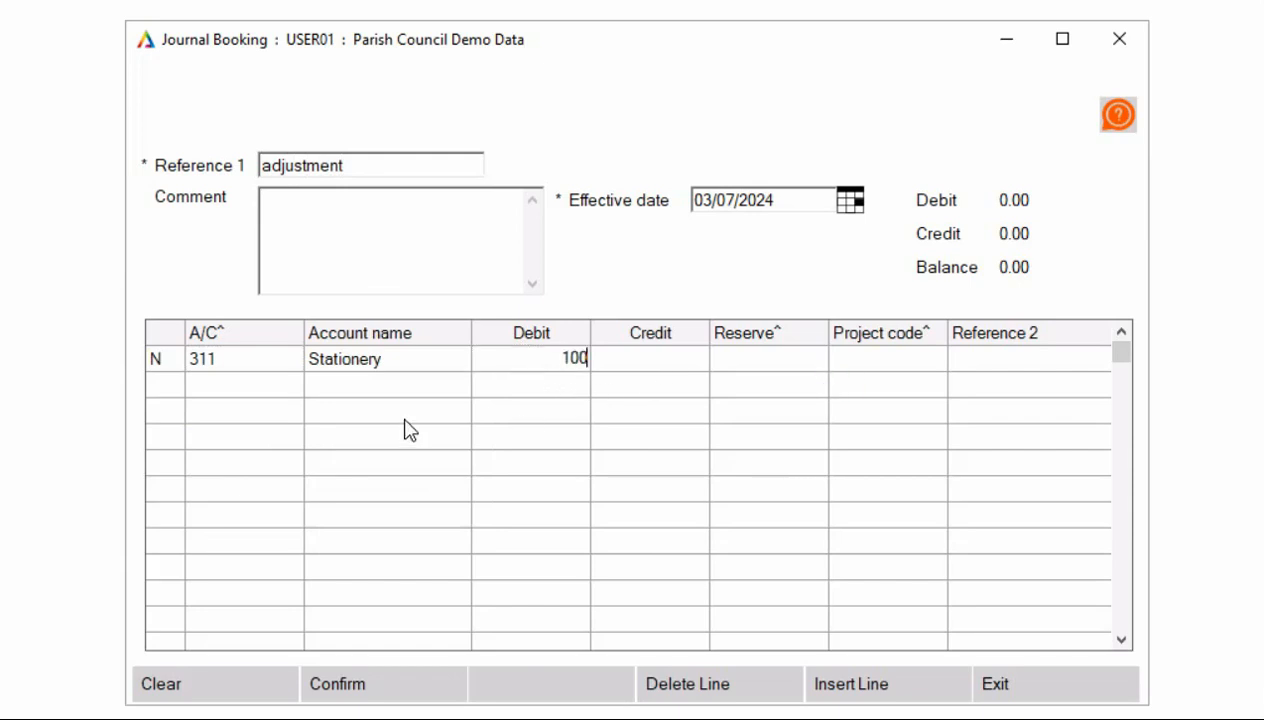
- Add a second journal line for account 325 Hall hire with a credit of 100
click(231, 390)
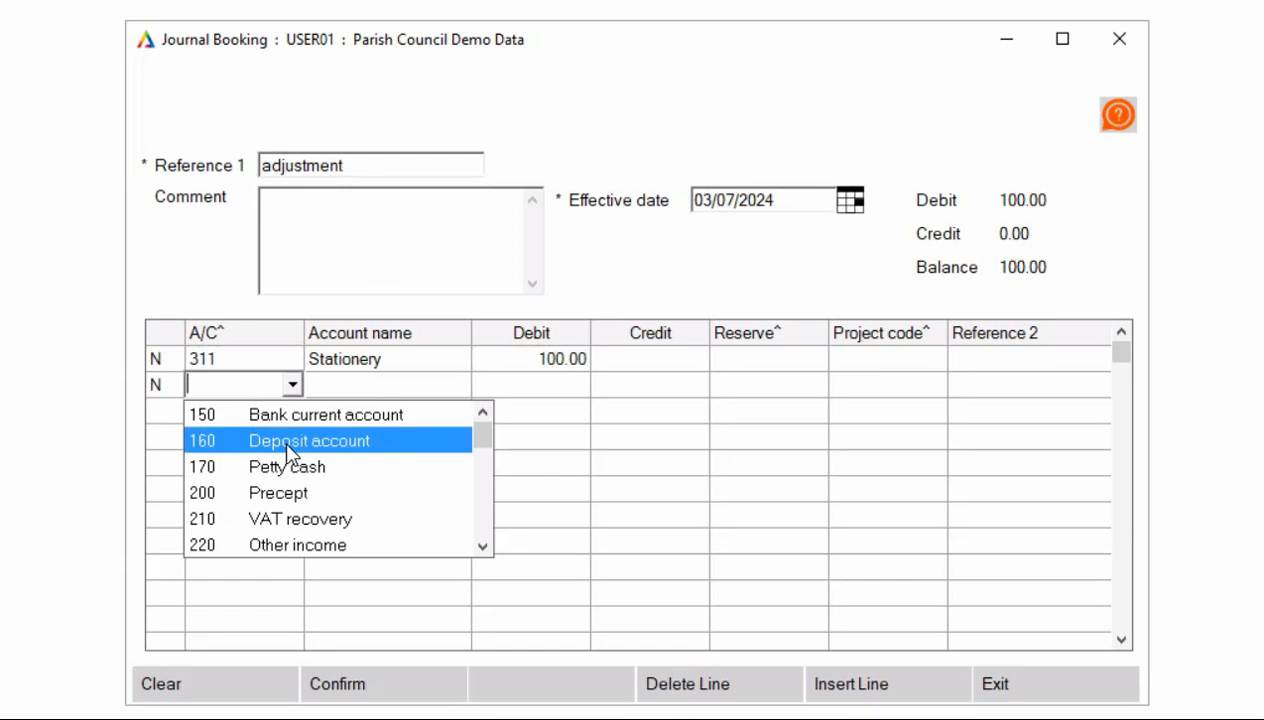
scroll(301, 465, down, 3)
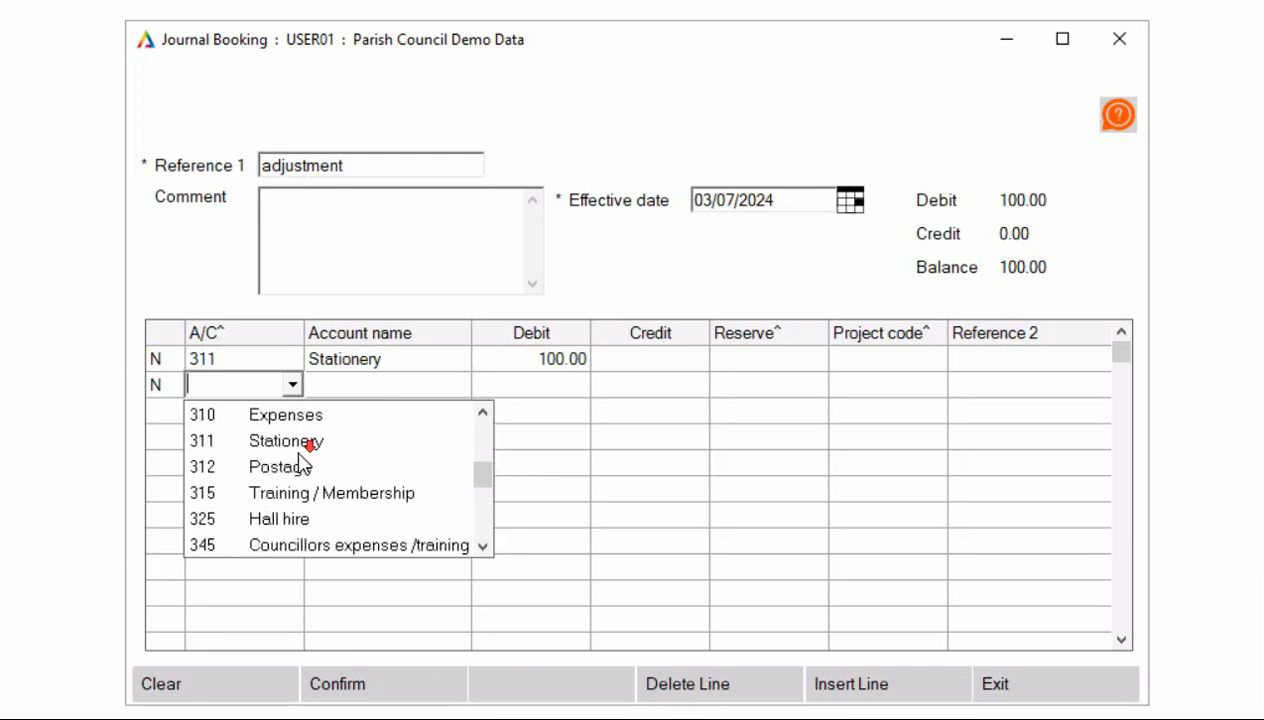
scroll(299, 455, down, 1)
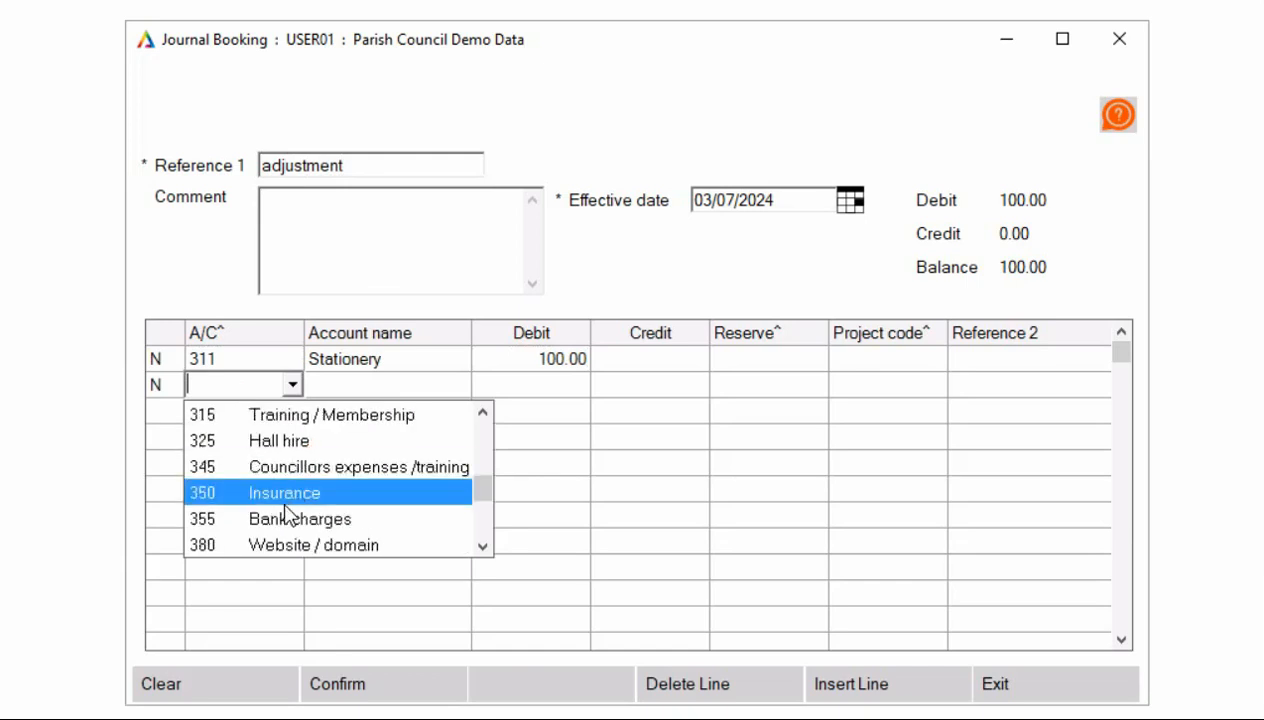
click(278, 441)
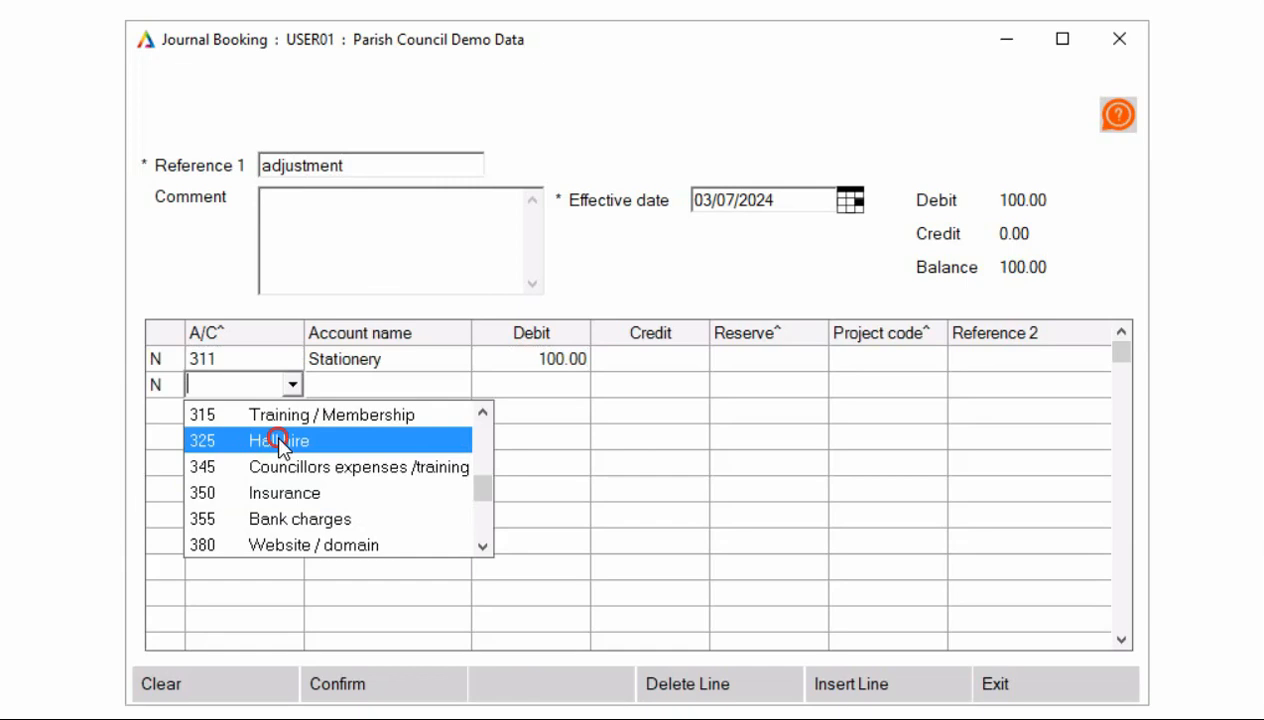
click(643, 385)
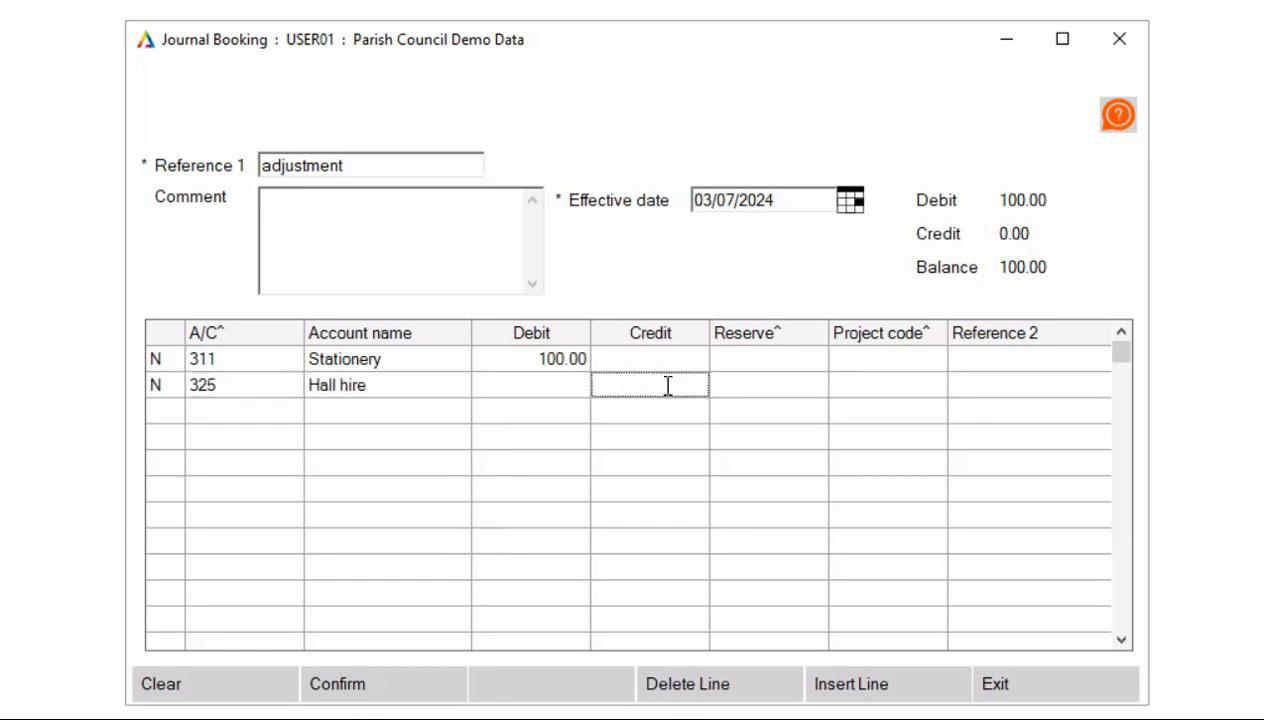
text(100)
- Confirm and record the journal booking without choosing a reserve, and return to the main menu
click(798, 361)
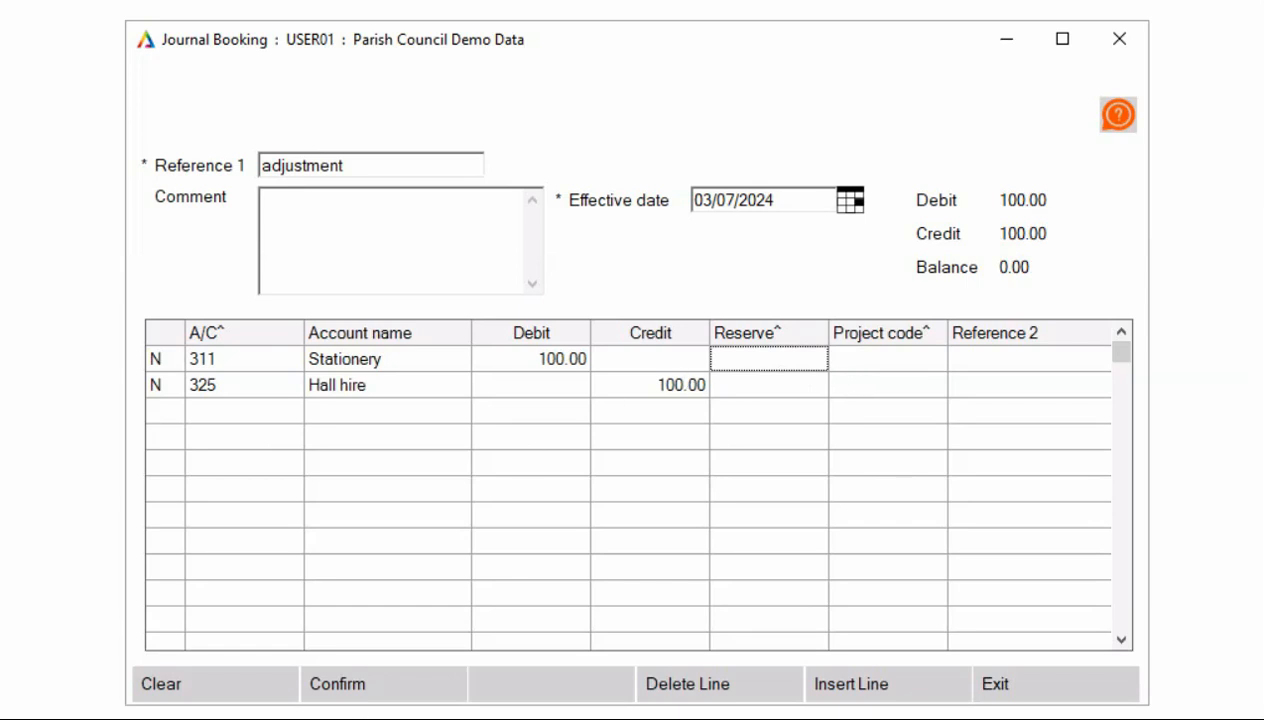
click(362, 688)
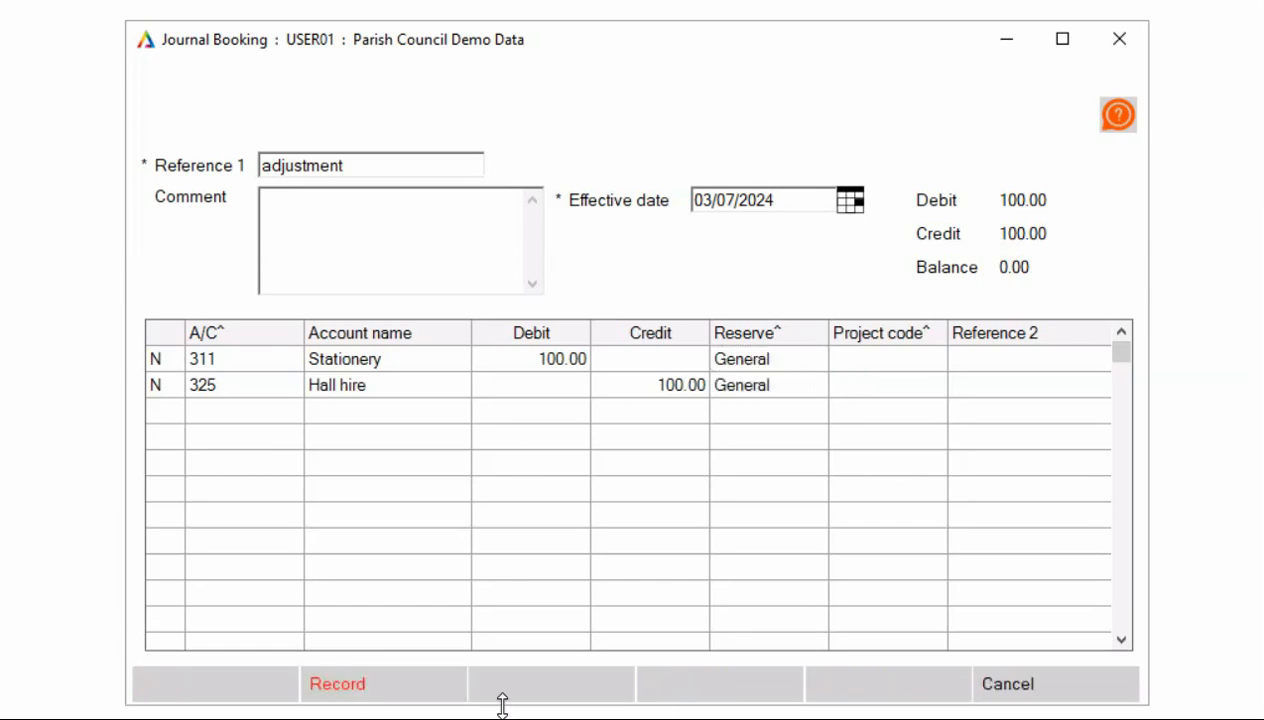
click(364, 686)
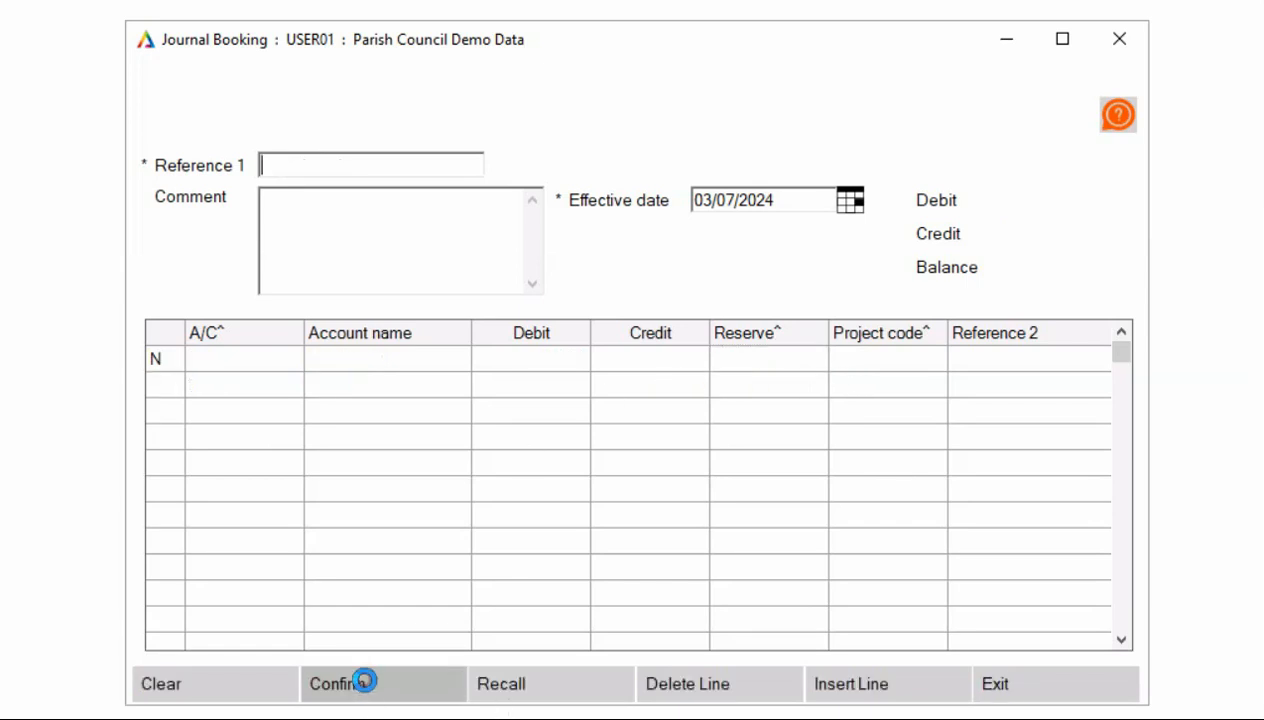
click(1080, 690)
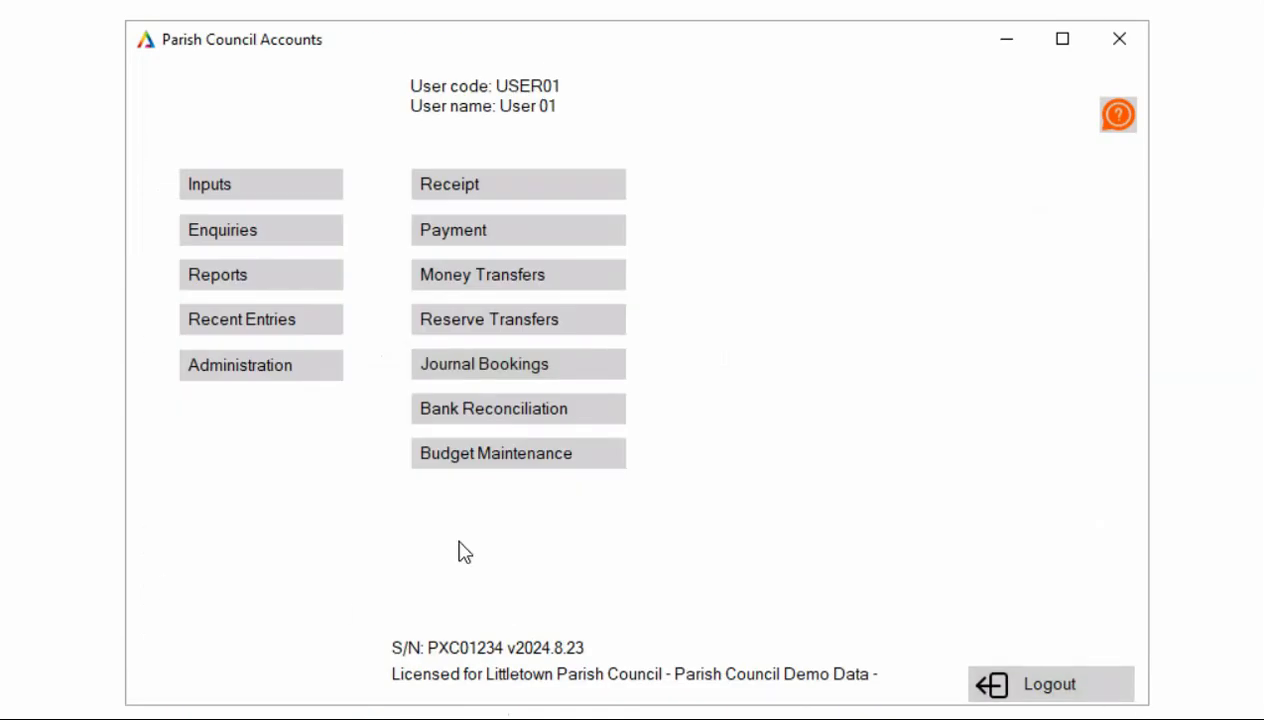
- Start a new bank reconciliation for money account 150 with the reference "BR Oct 23"
click(505, 410)
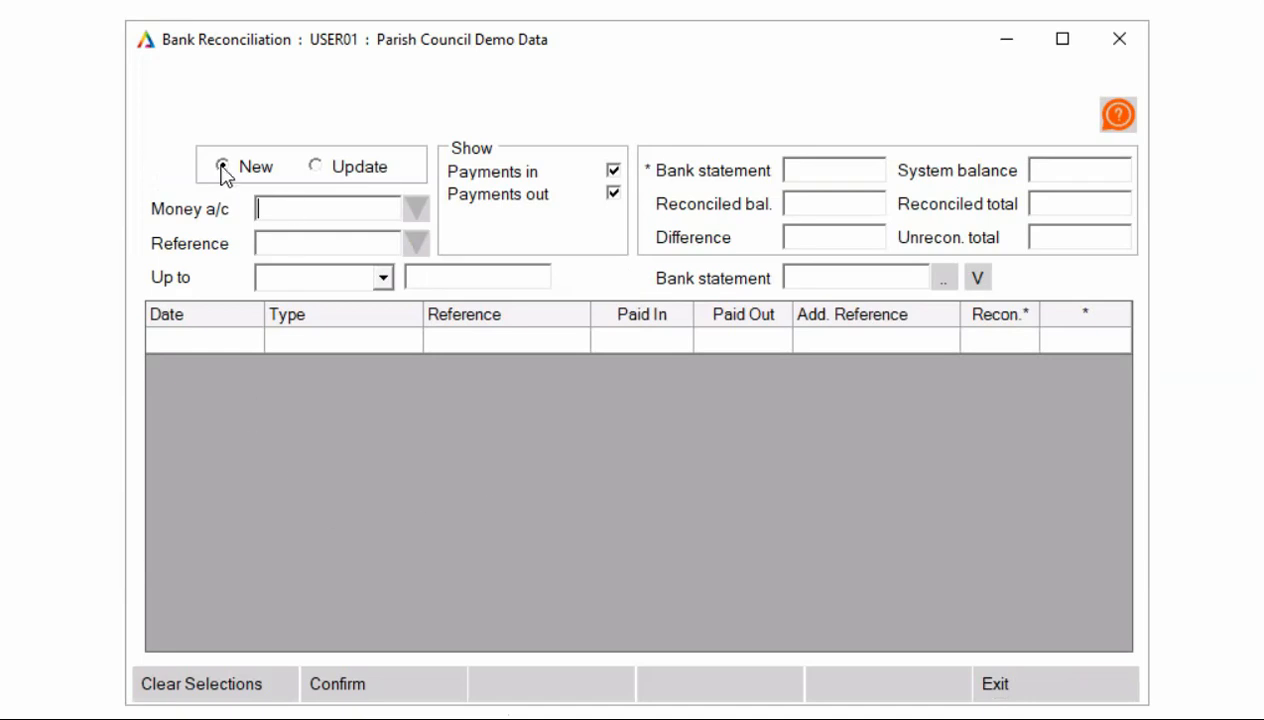
click(415, 212)
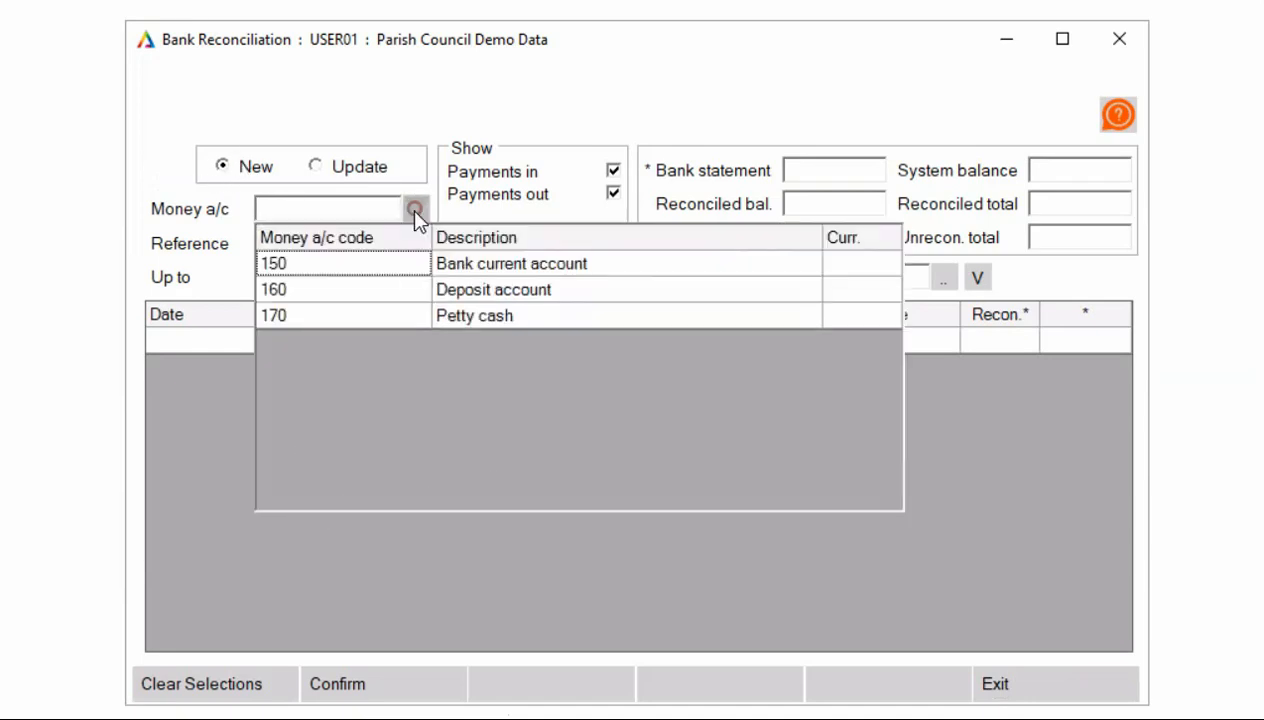
click(355, 266)
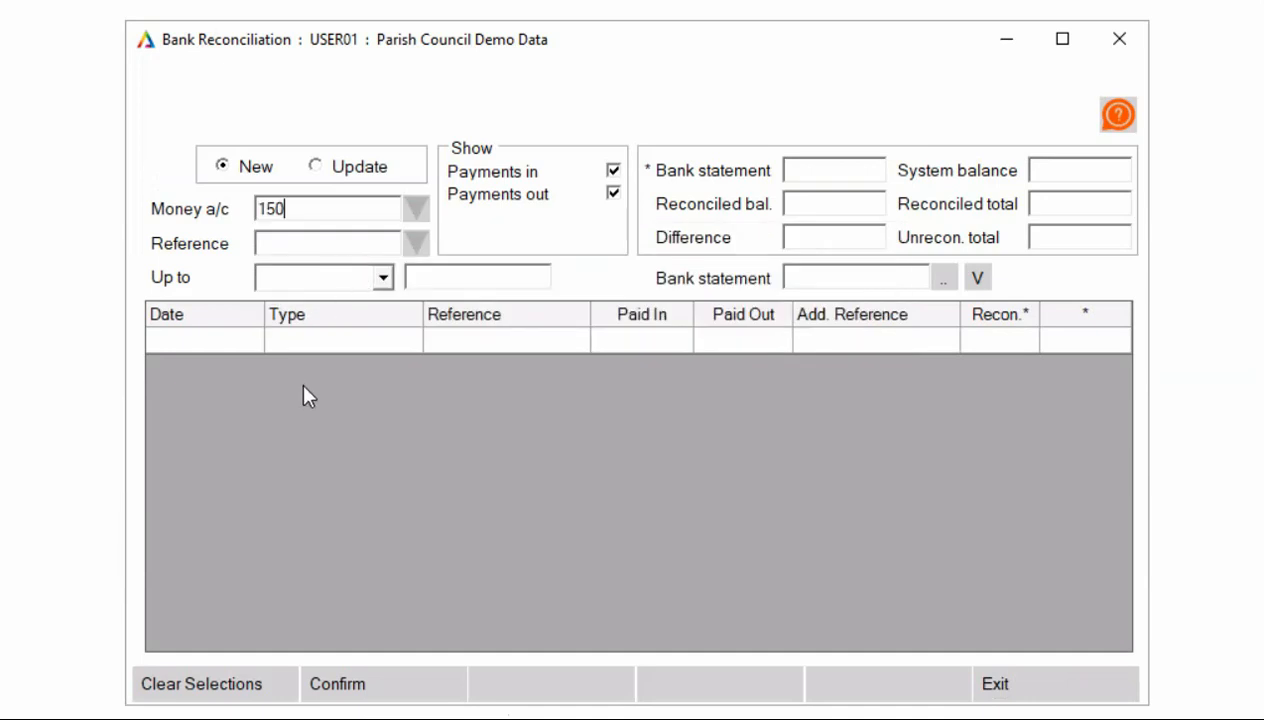
click(308, 244)
text(BR Oct 23)
- Set the bank reconciliation to run by month up to October 2023
click(324, 277)
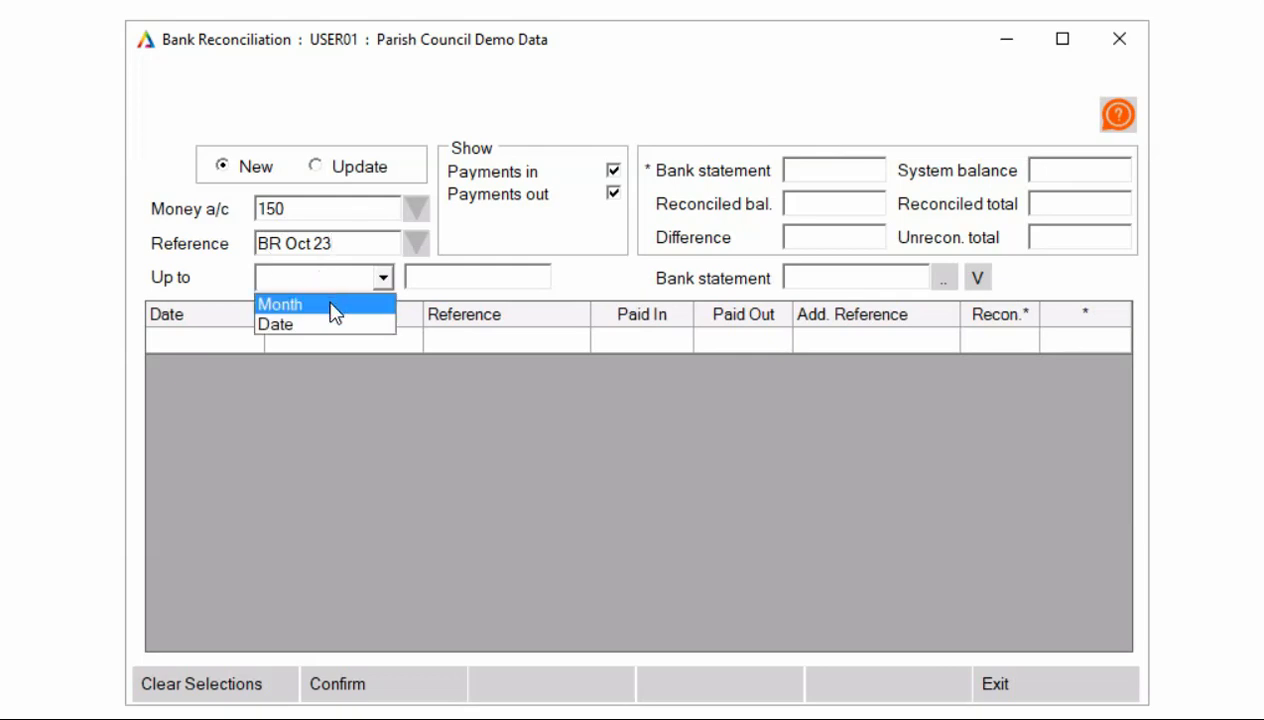
click(333, 306)
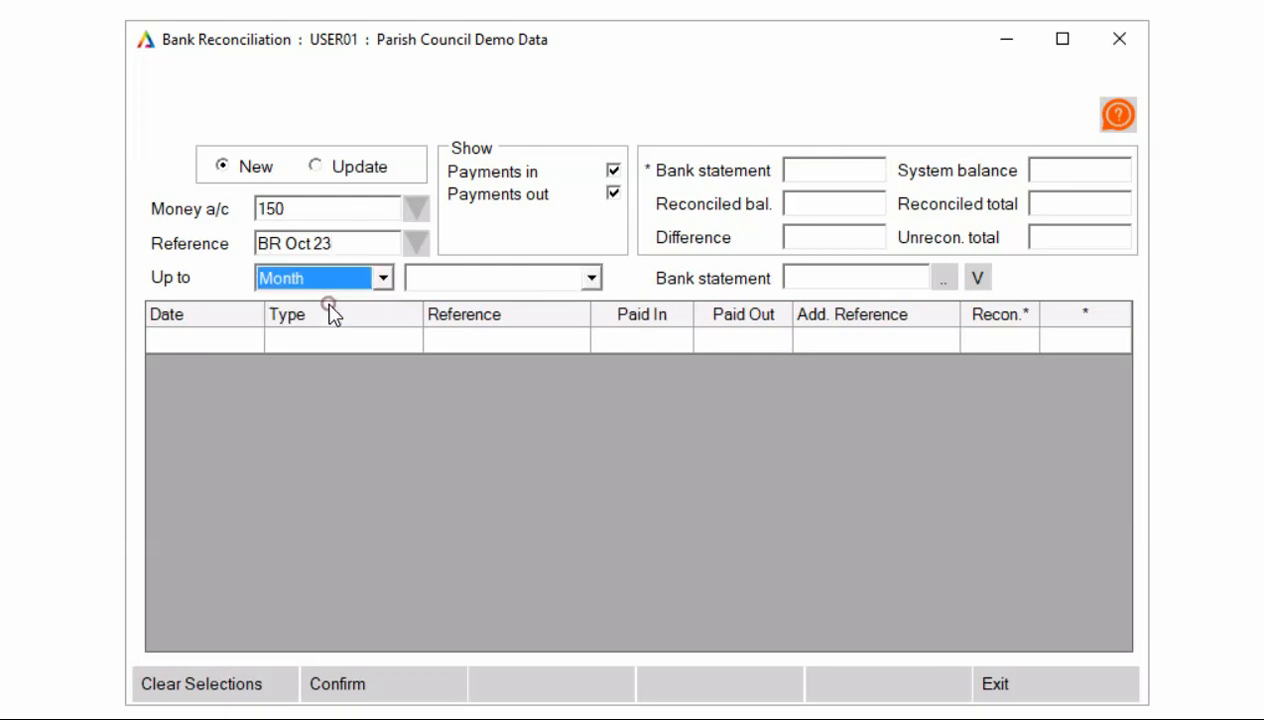
click(593, 278)
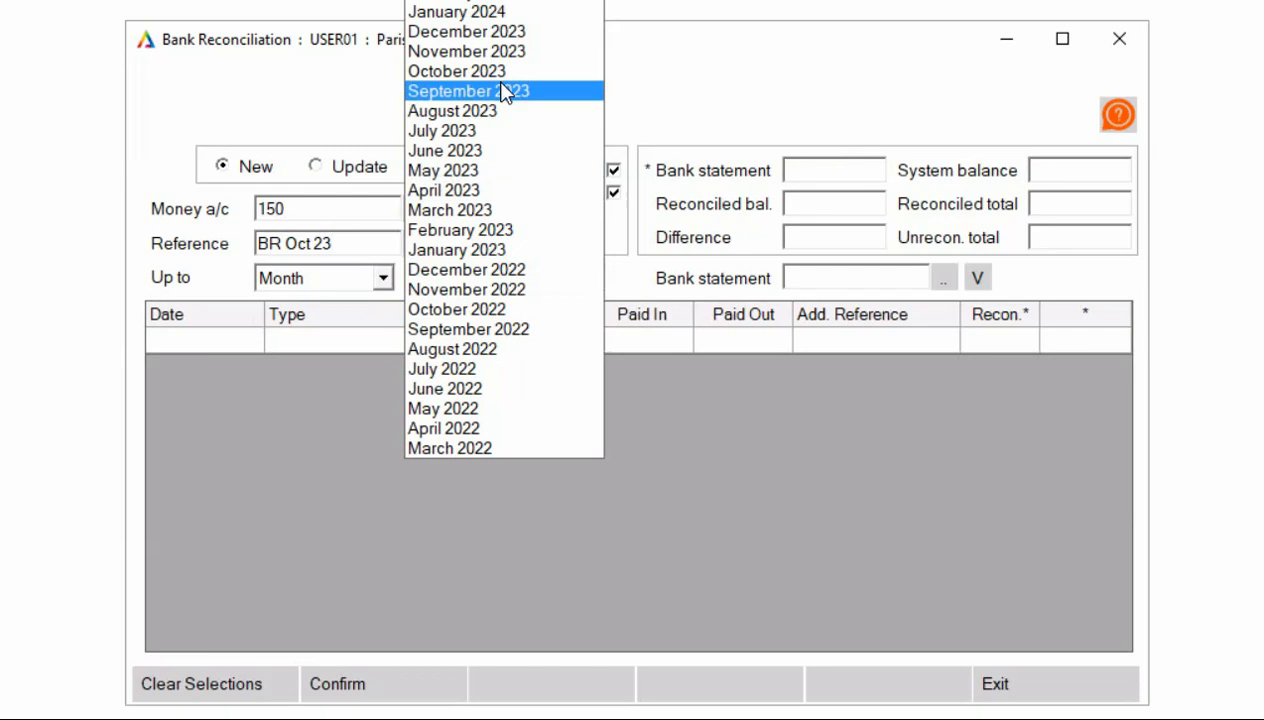
click(499, 72)
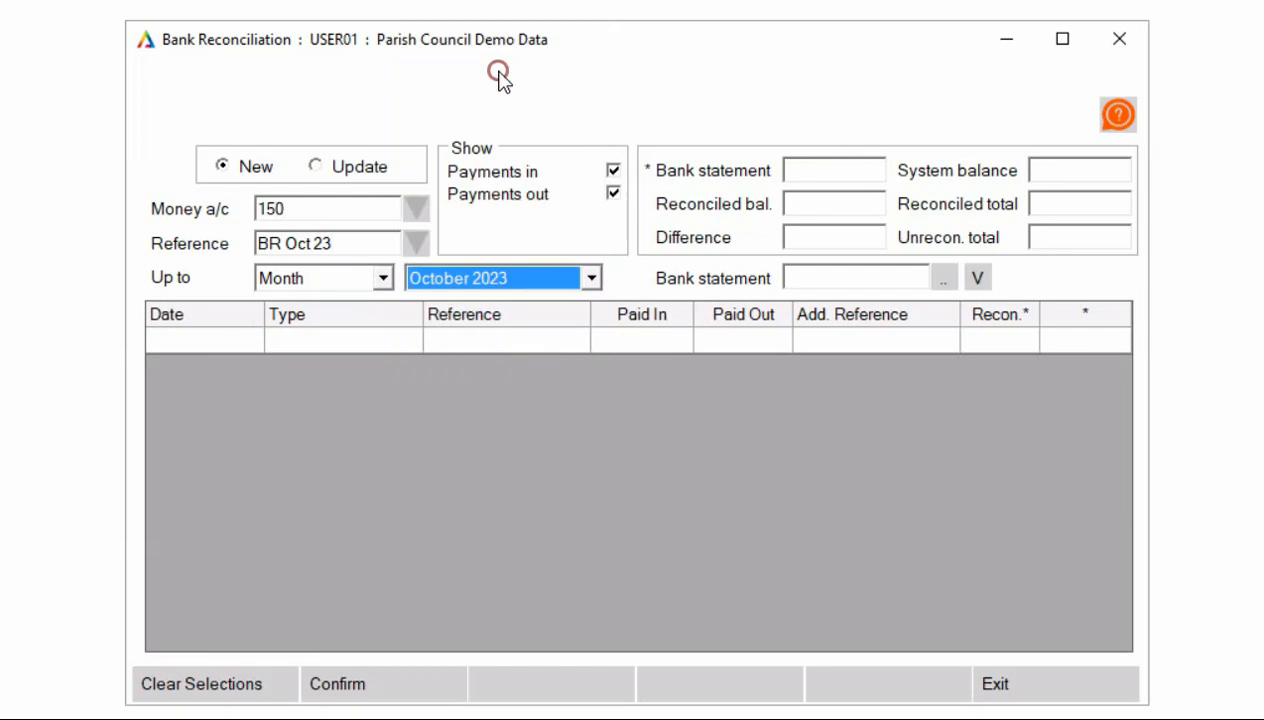
- Enter a bank statement balance of 15317.61 and confirm the reconciliation selections to list the transactions
click(840, 171)
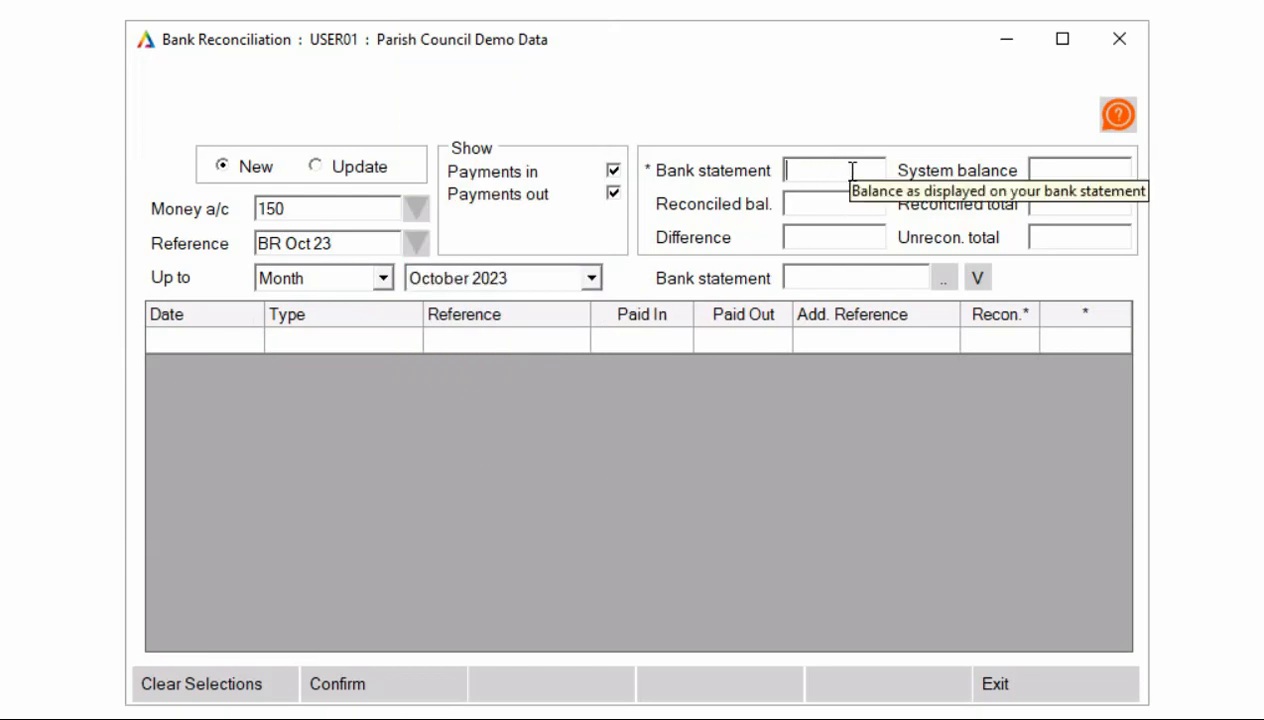
text(15317.61)
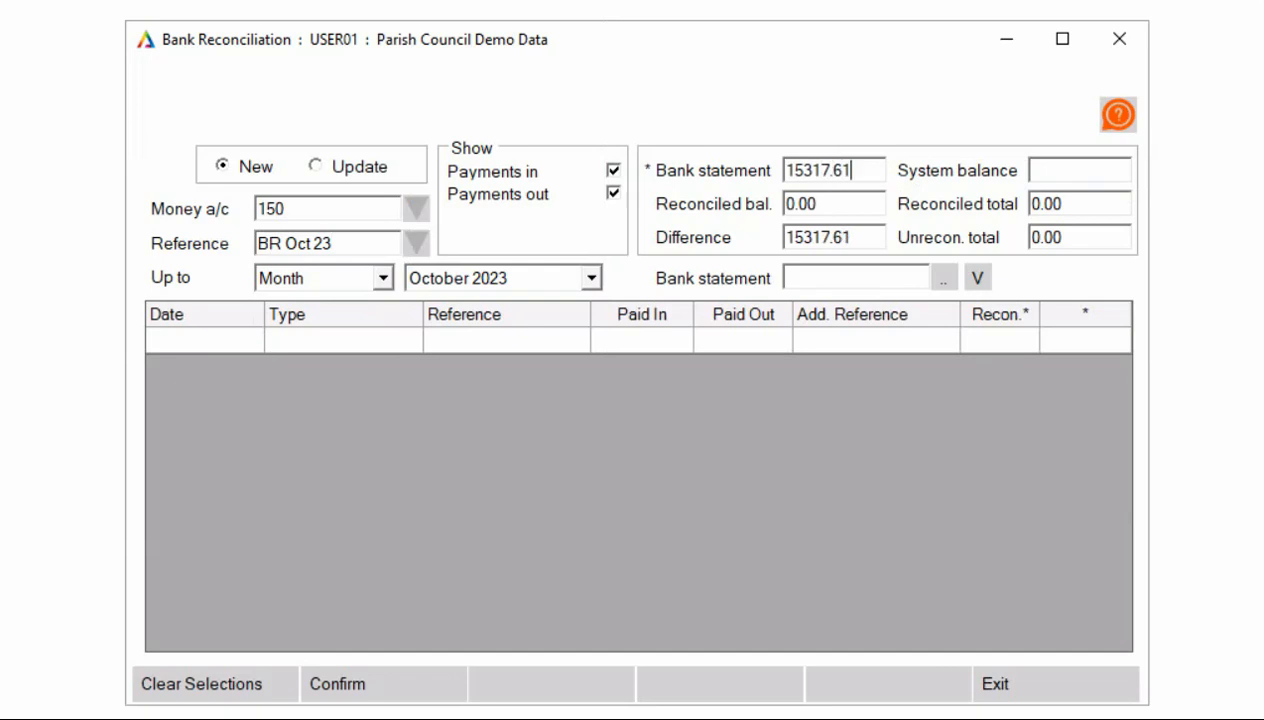
click(360, 686)
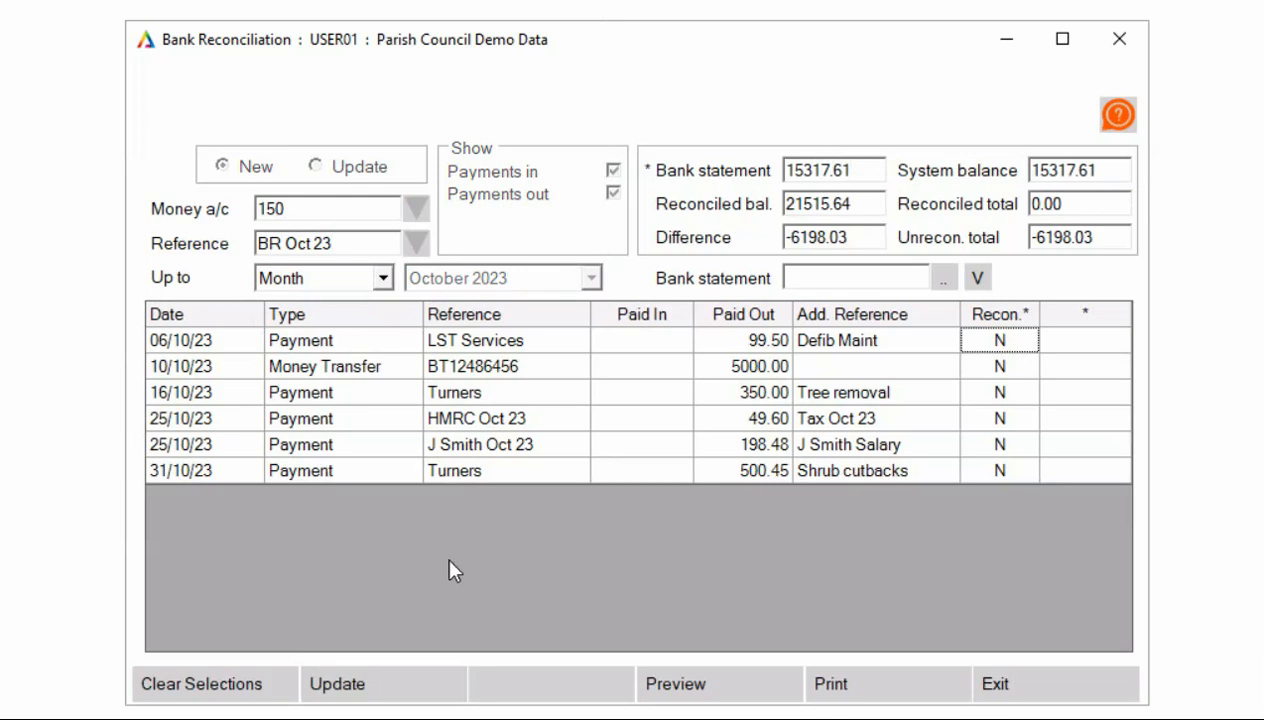
- Start updating the reconciliation and mark the five transactions dated 06/10/23 to 25/10/23 as reconciled
click(352, 686)
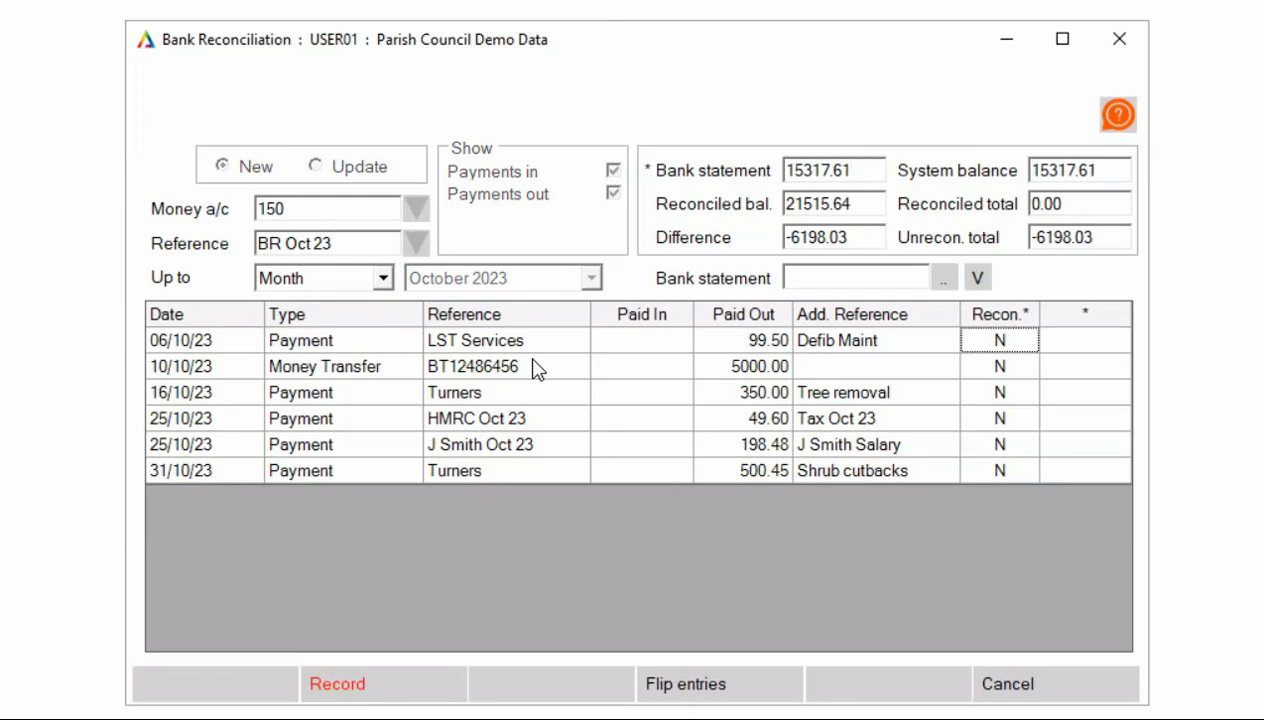
click(1006, 341)
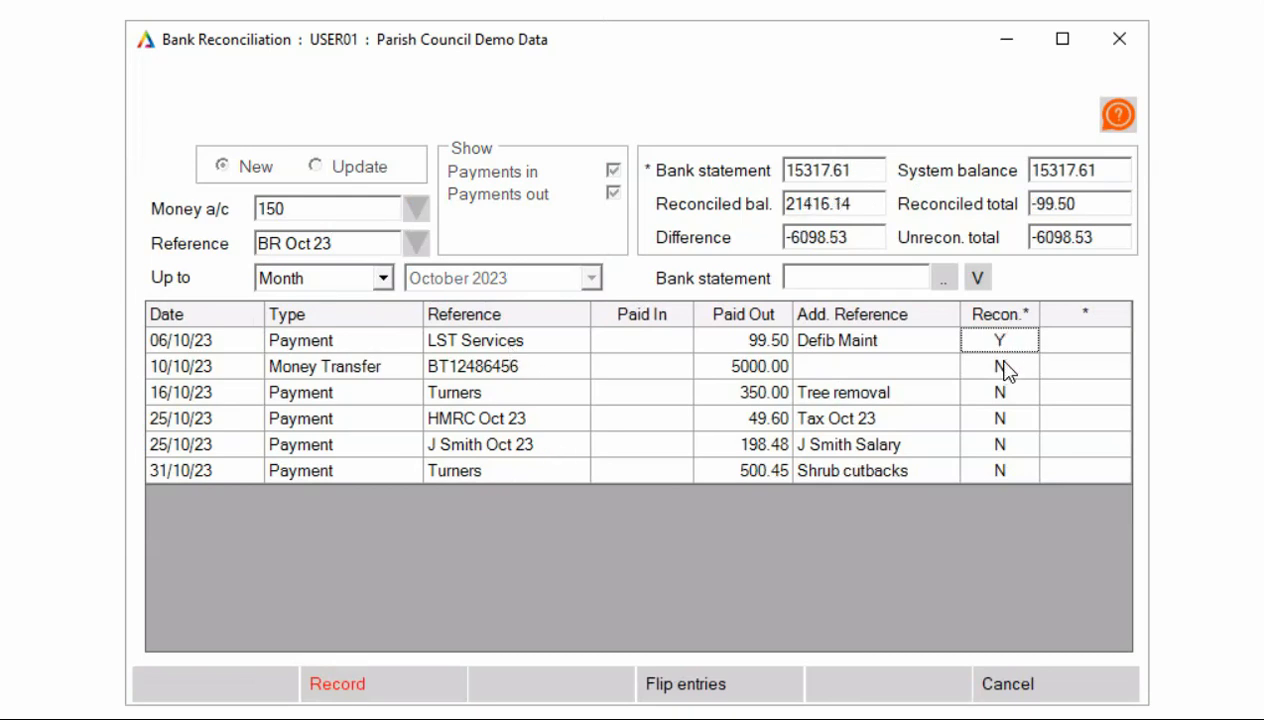
click(1002, 367)
click(1000, 398)
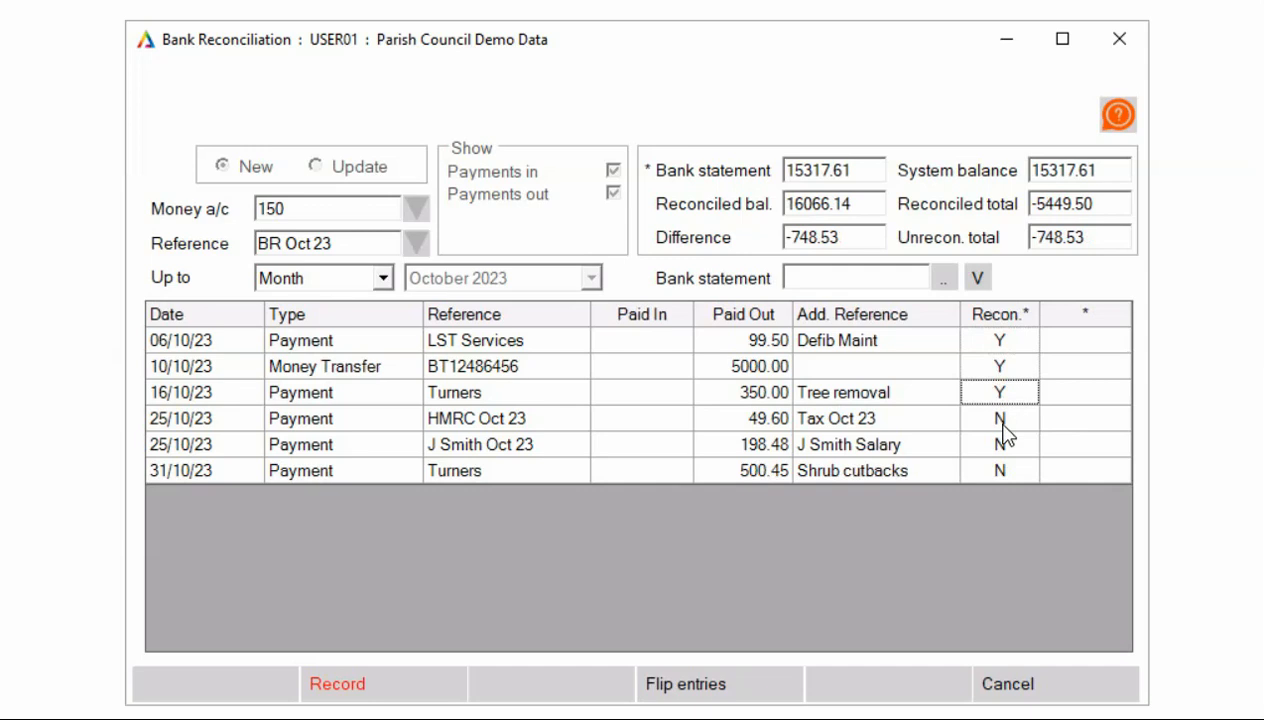
click(1001, 419)
click(1007, 448)
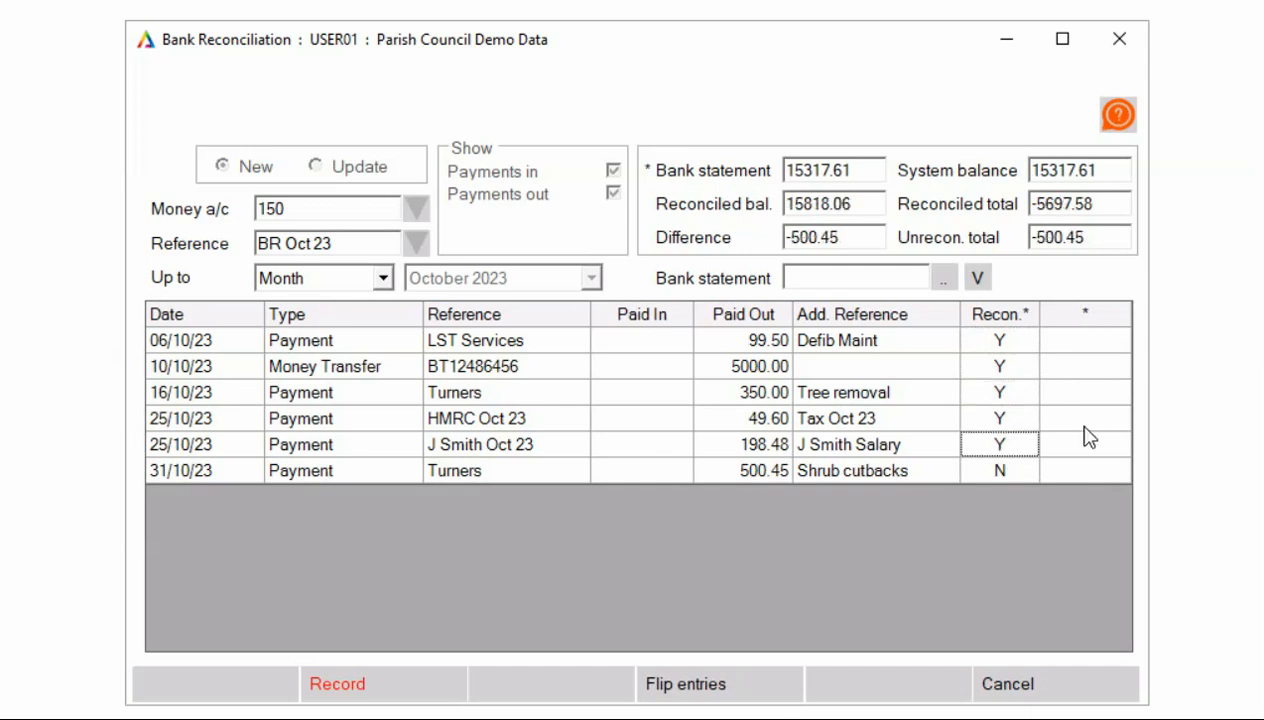
- View the original payment entry behind the 31/10/23 Shrub cutbacks line and return to the reconciliation
click(1078, 468)
double_click(1080, 472)
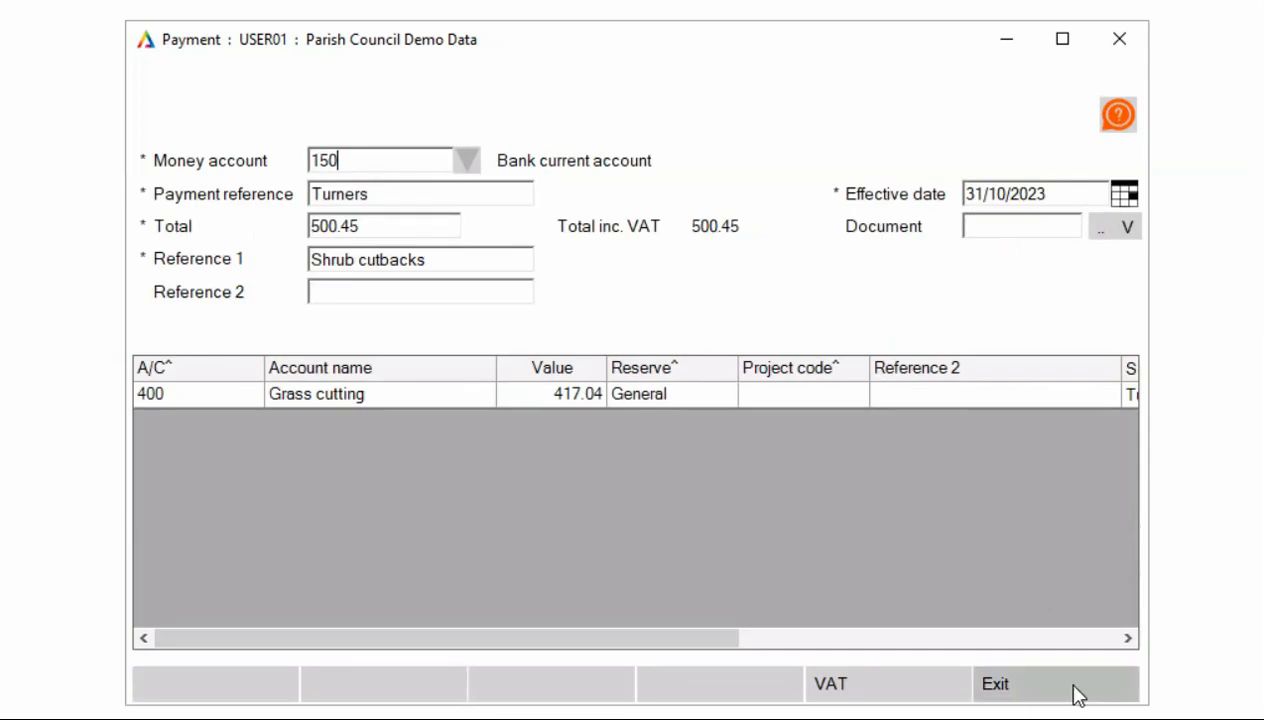
click(1075, 690)
- Mark the 31/10/23 Turners payment for Shrub cutbacks as reconciled and record the bank reconciliation
click(1000, 468)
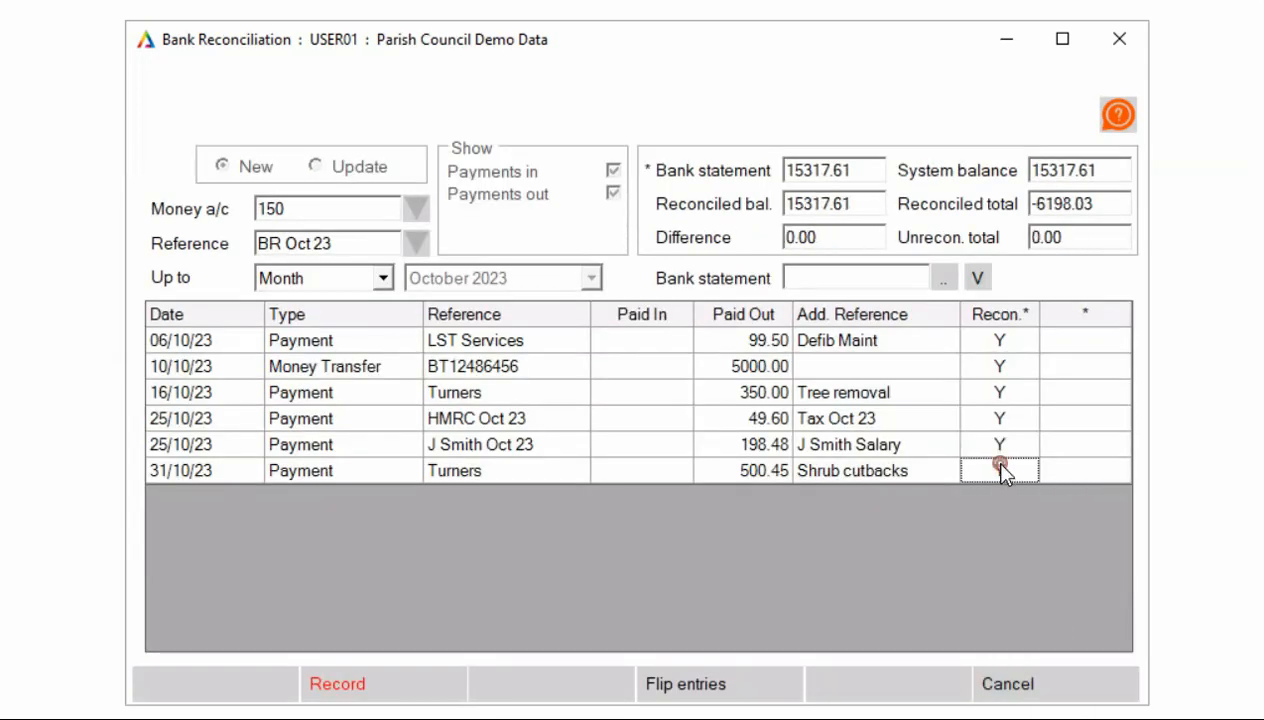
click(1000, 470)
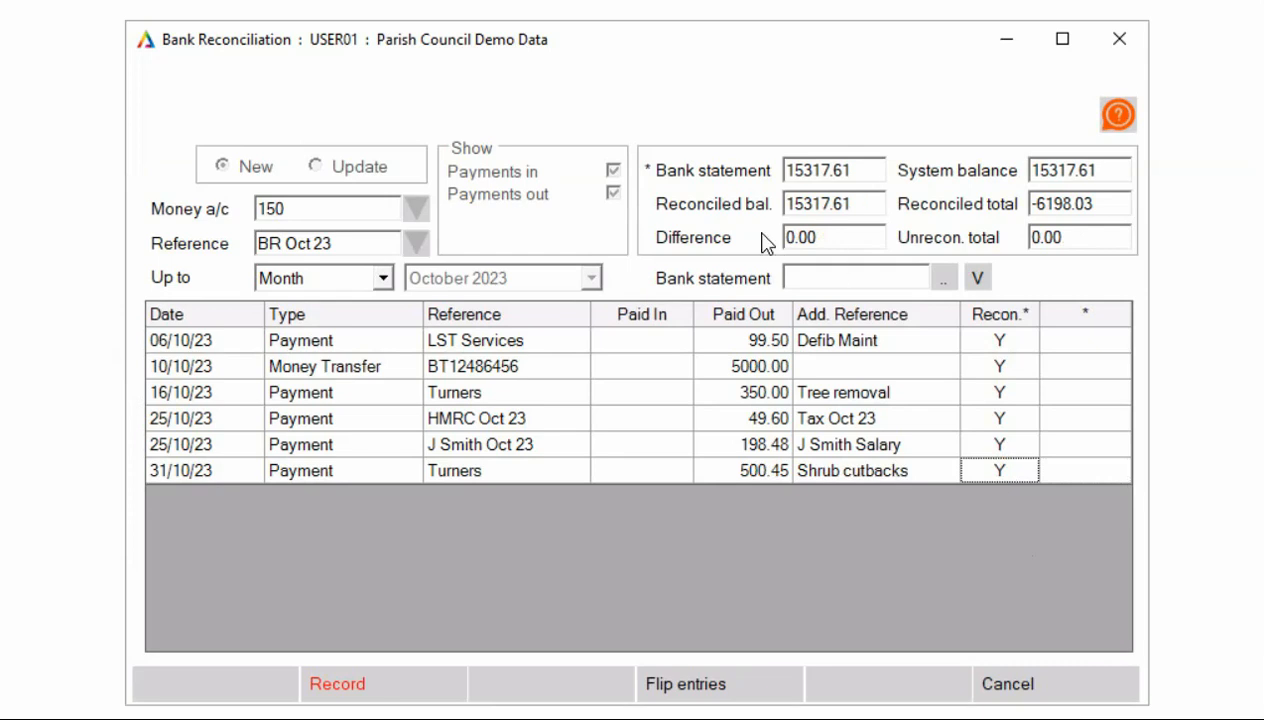
click(389, 694)
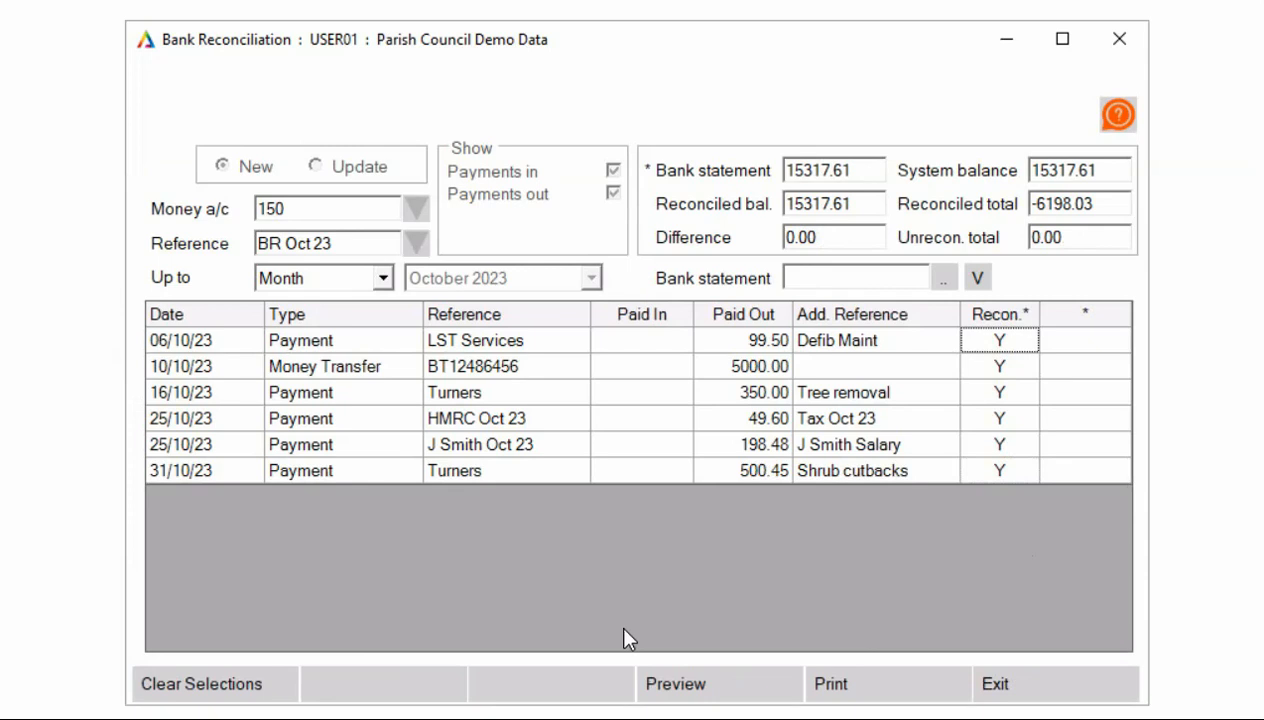
- Reopen the saved reconciliation "BR Oct 23" in Update mode with unreconciled items added, and exit to the main menu
click(255, 688)
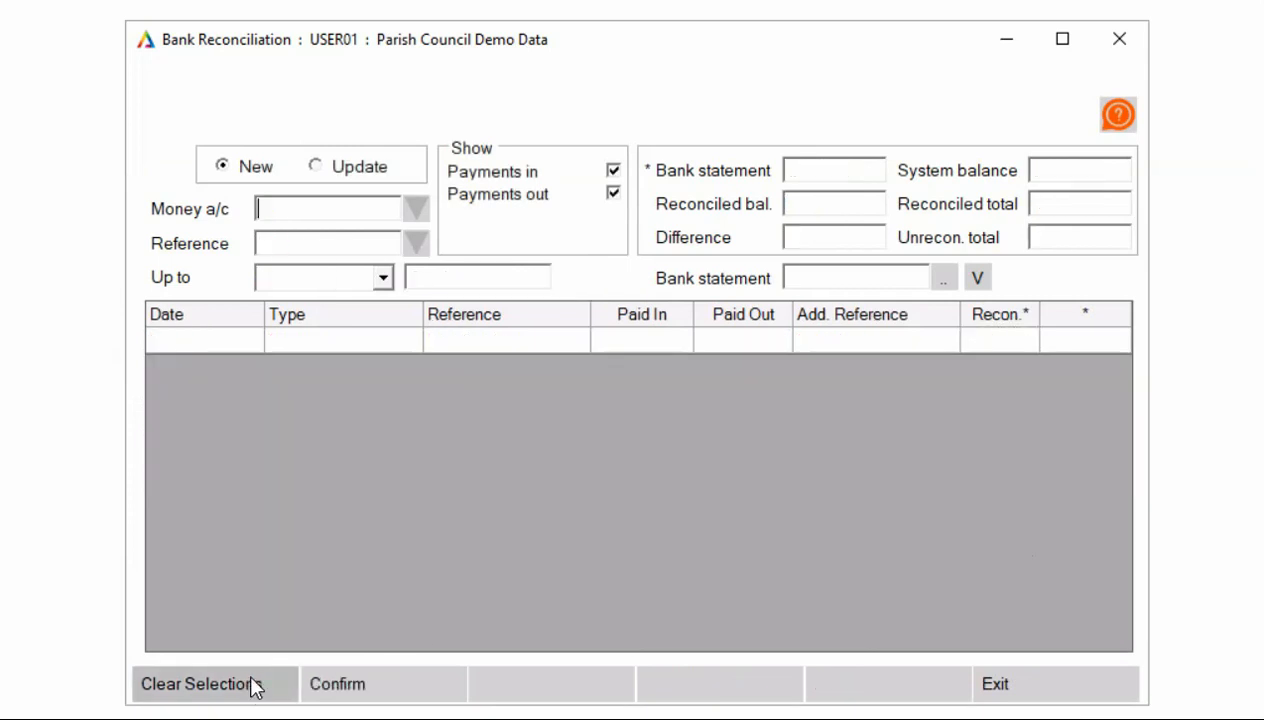
click(316, 167)
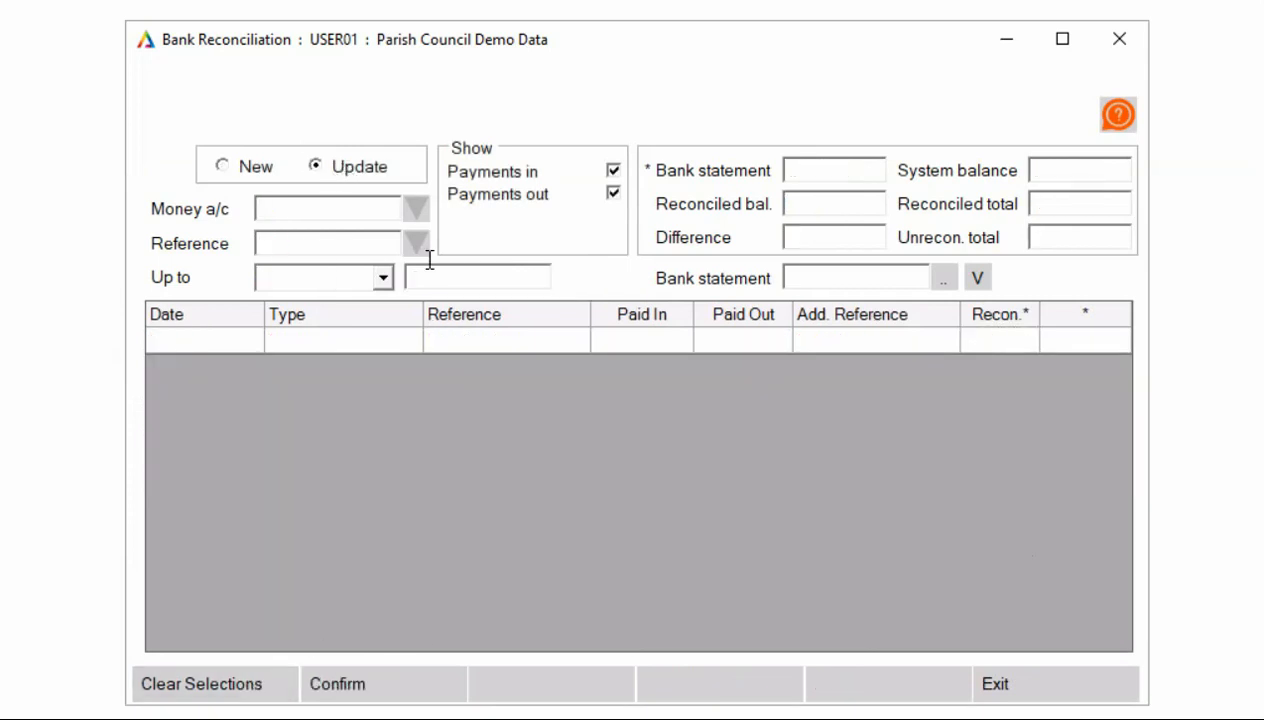
click(416, 243)
click(329, 297)
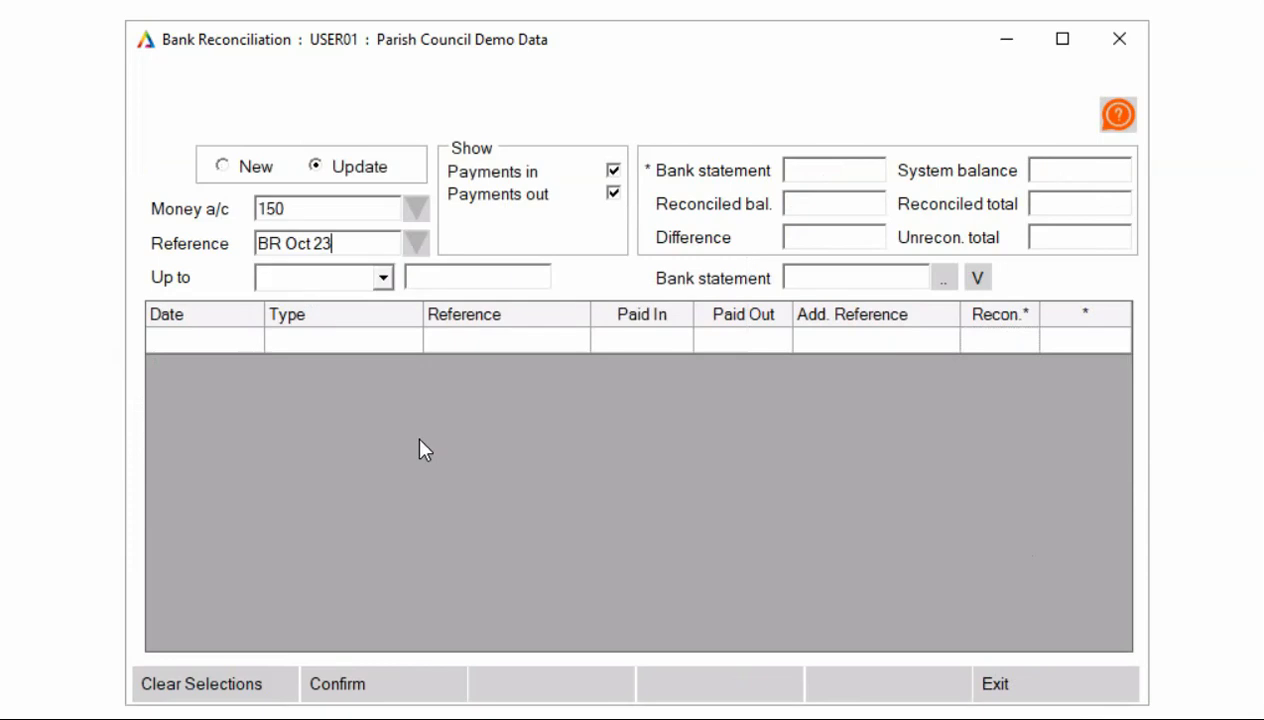
click(407, 695)
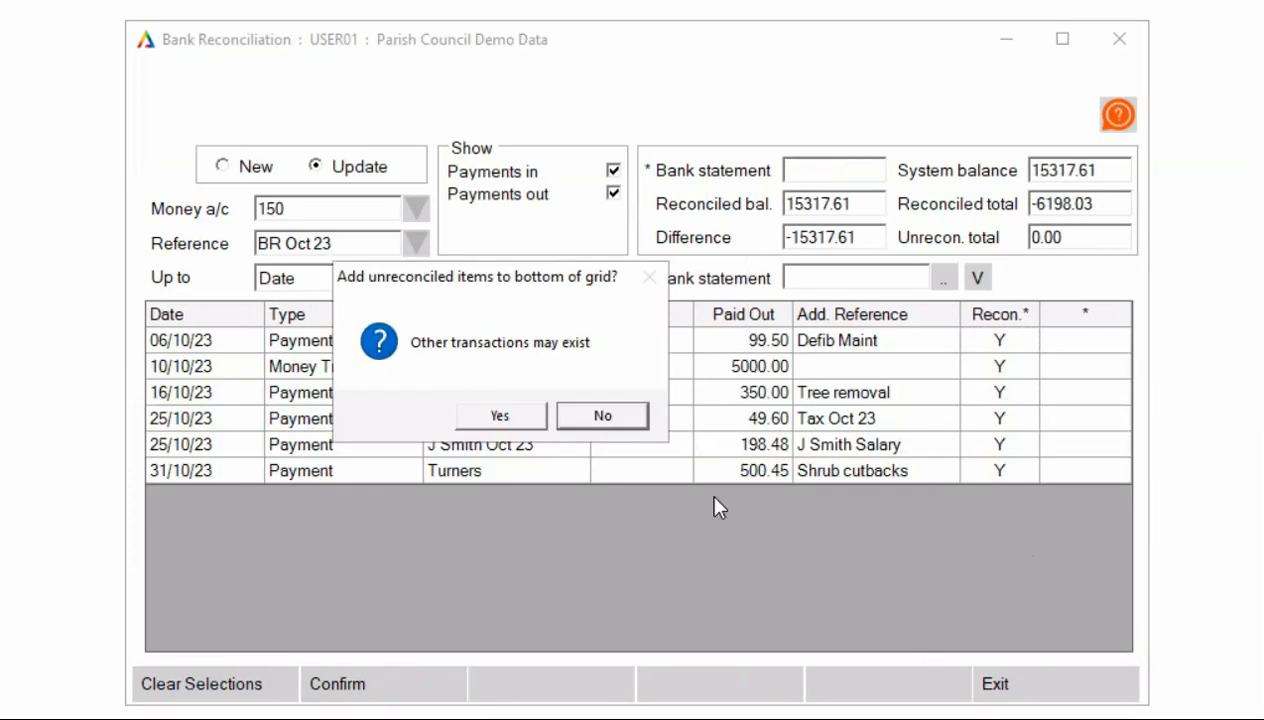
click(500, 415)
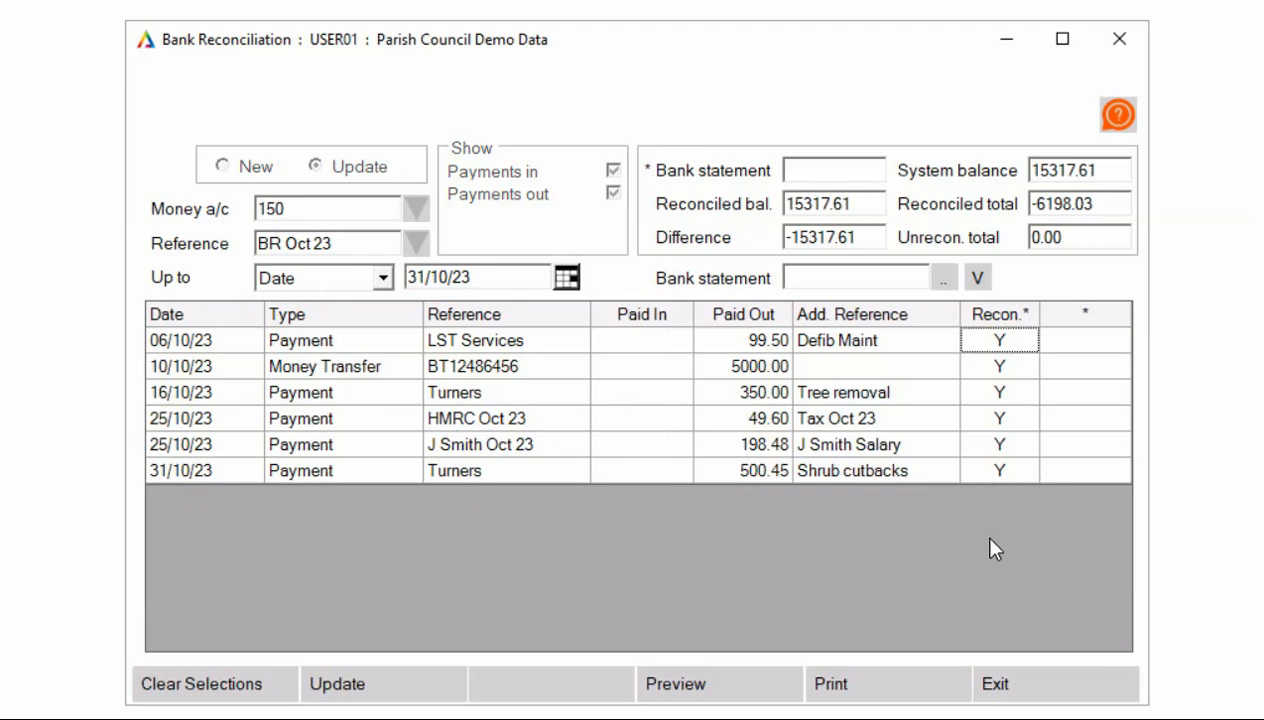
click(1050, 686)
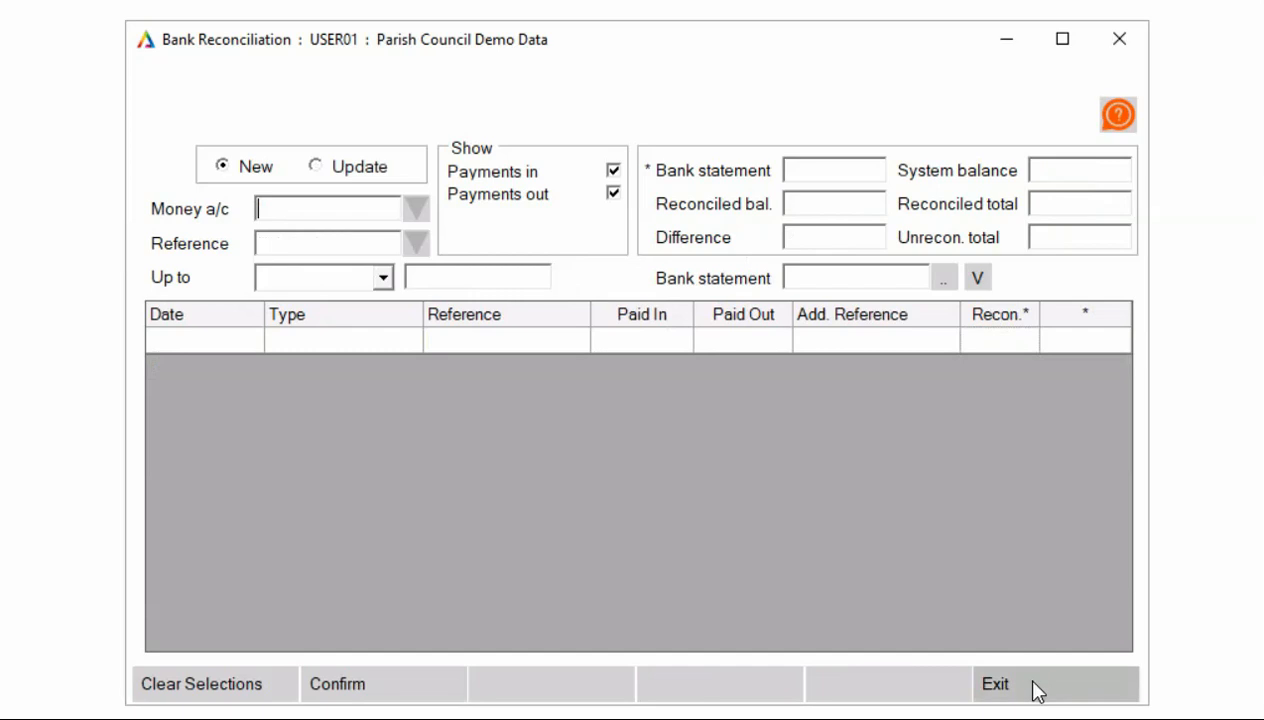
click(1035, 688)
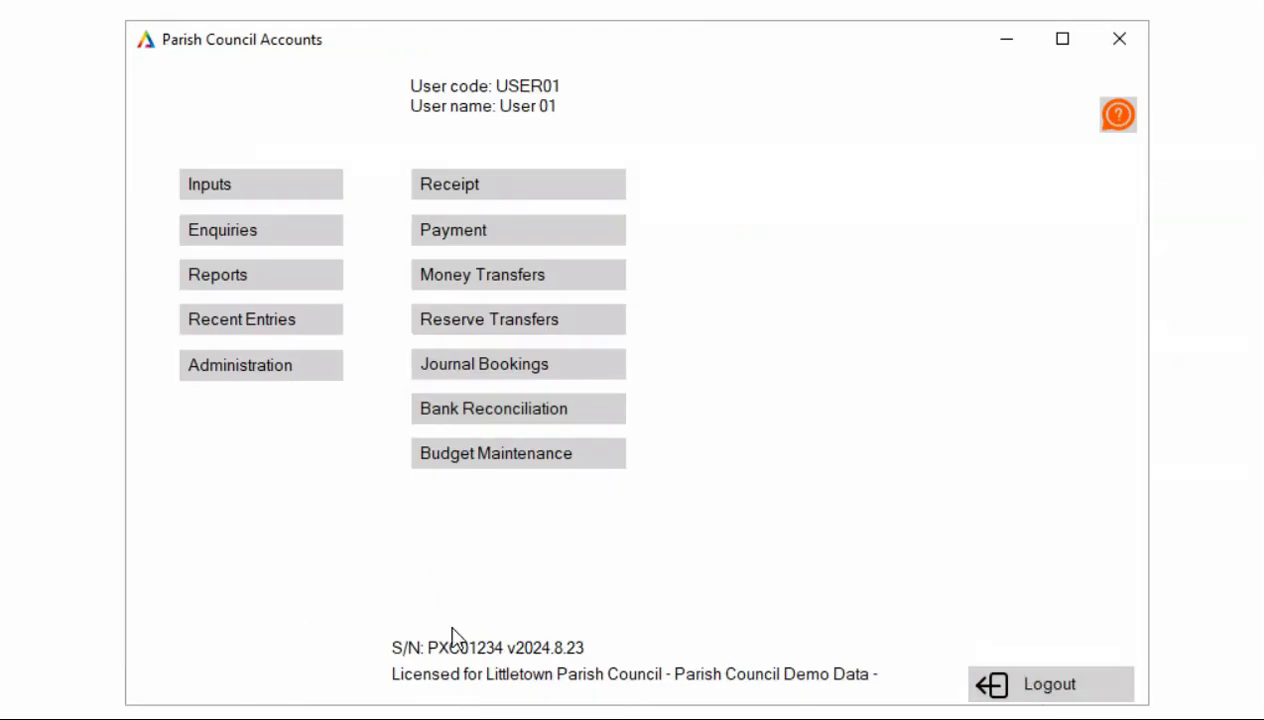
- Open Budget Maintenance and select the General reserve with values entered from the year 04/2024
click(479, 459)
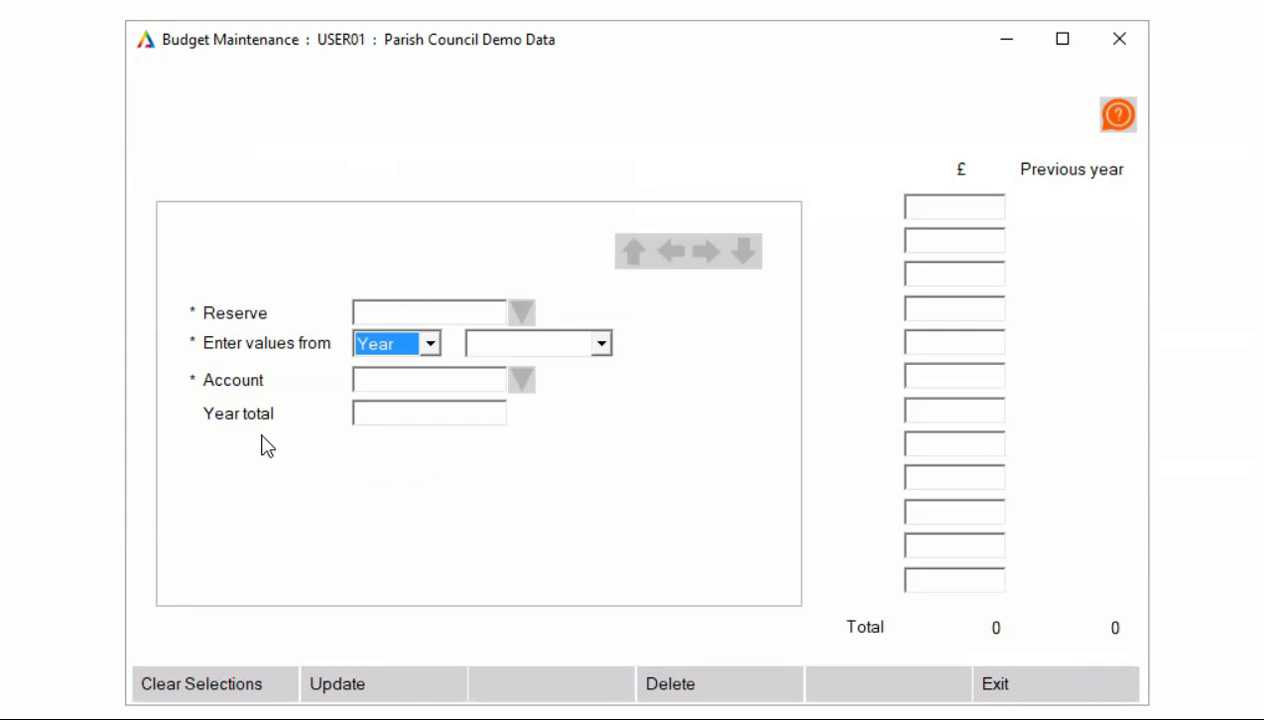
click(519, 315)
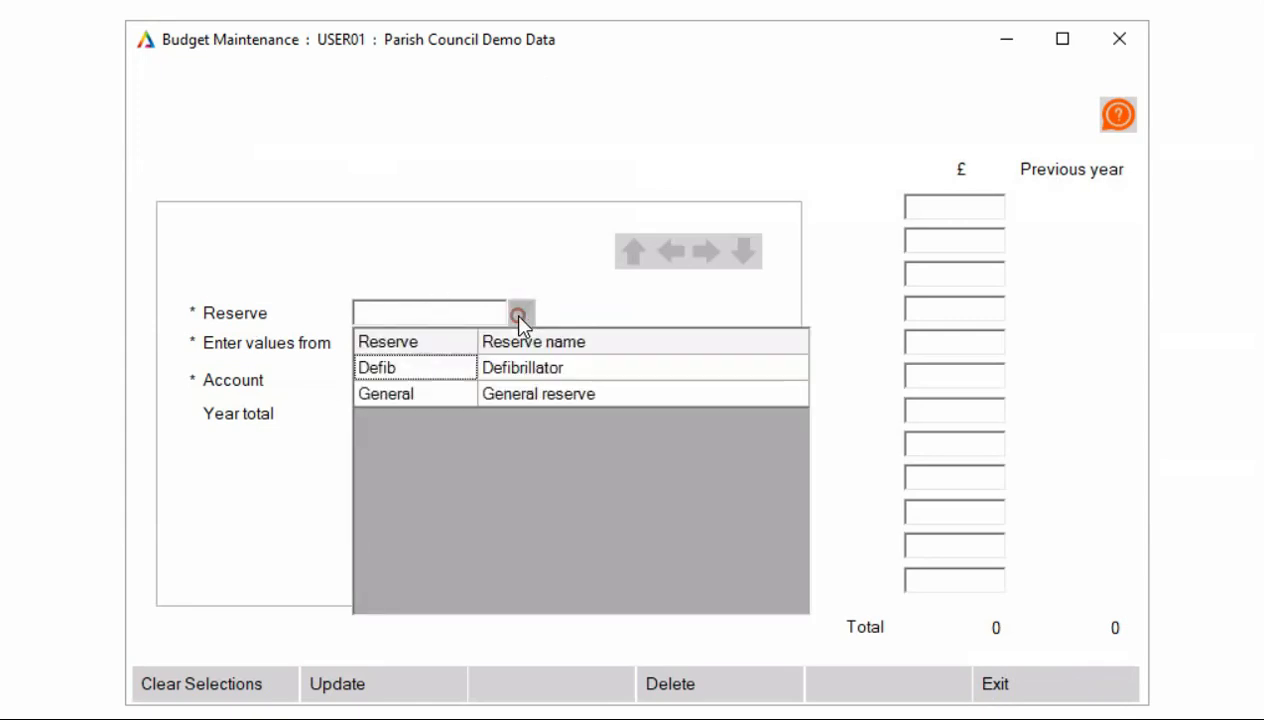
click(435, 395)
click(597, 343)
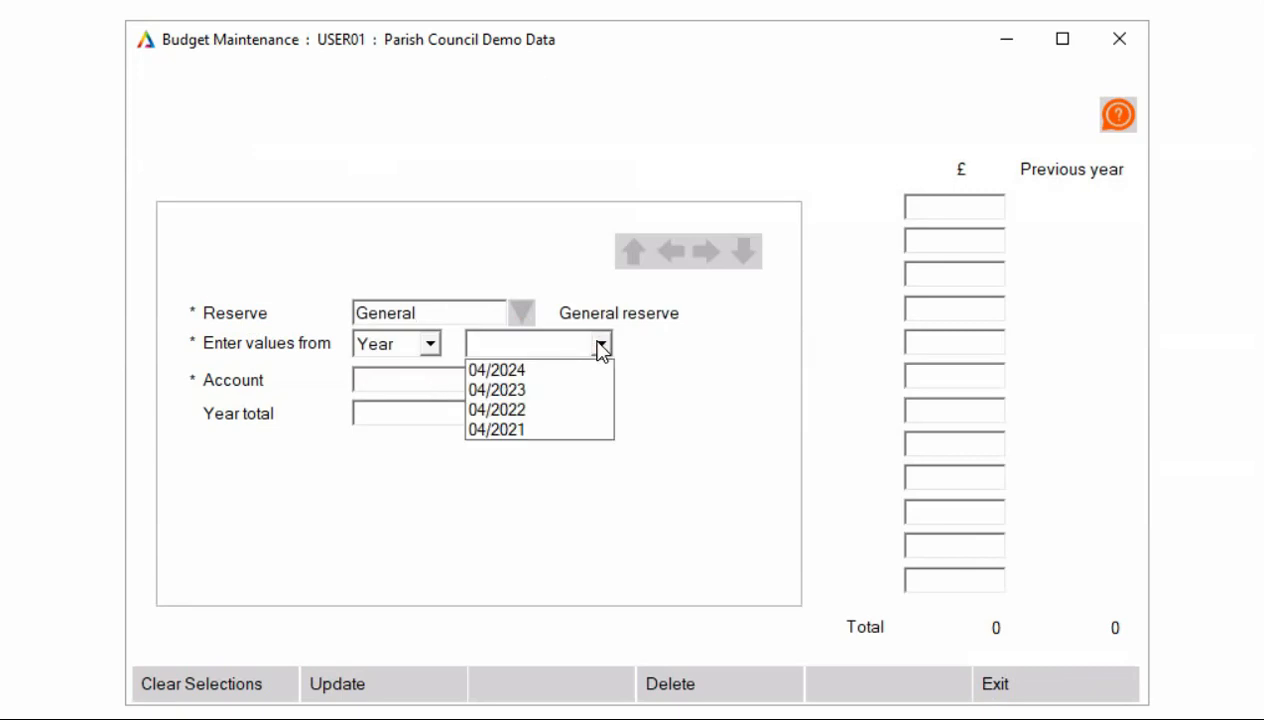
click(500, 369)
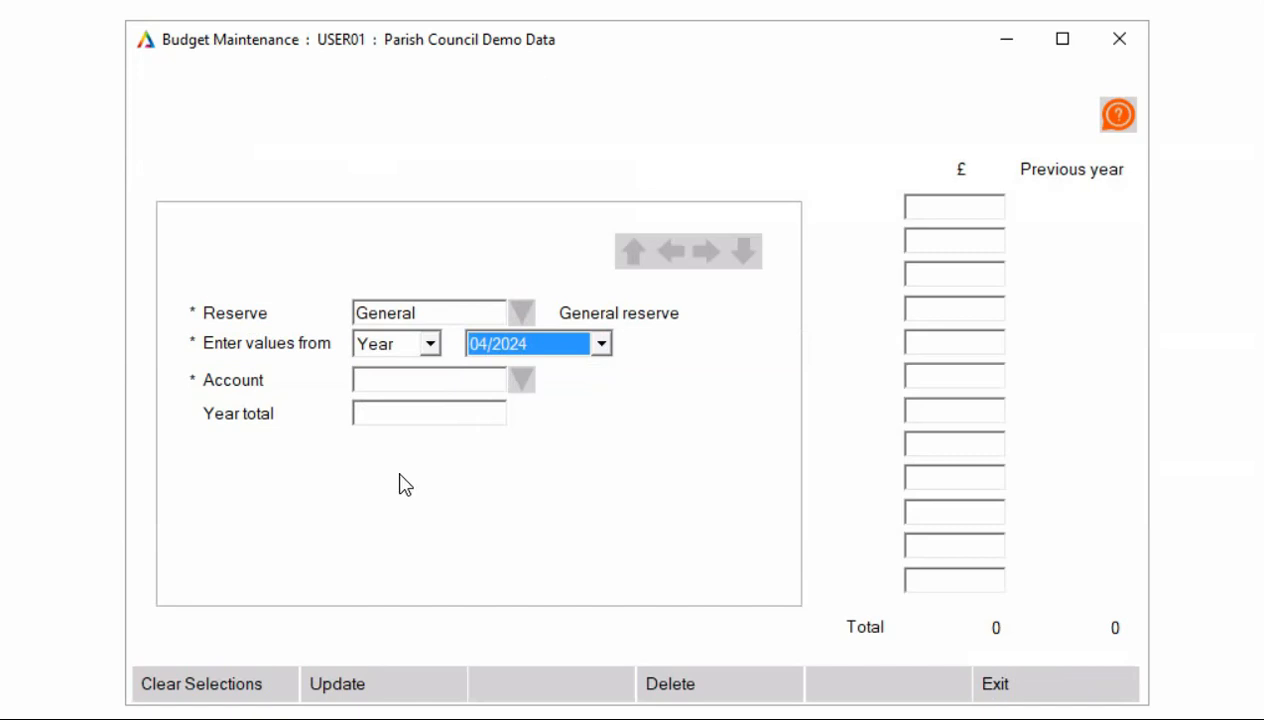
- Select account 300 Salary, open its monthly budget for updating and record it with the existing values
click(521, 380)
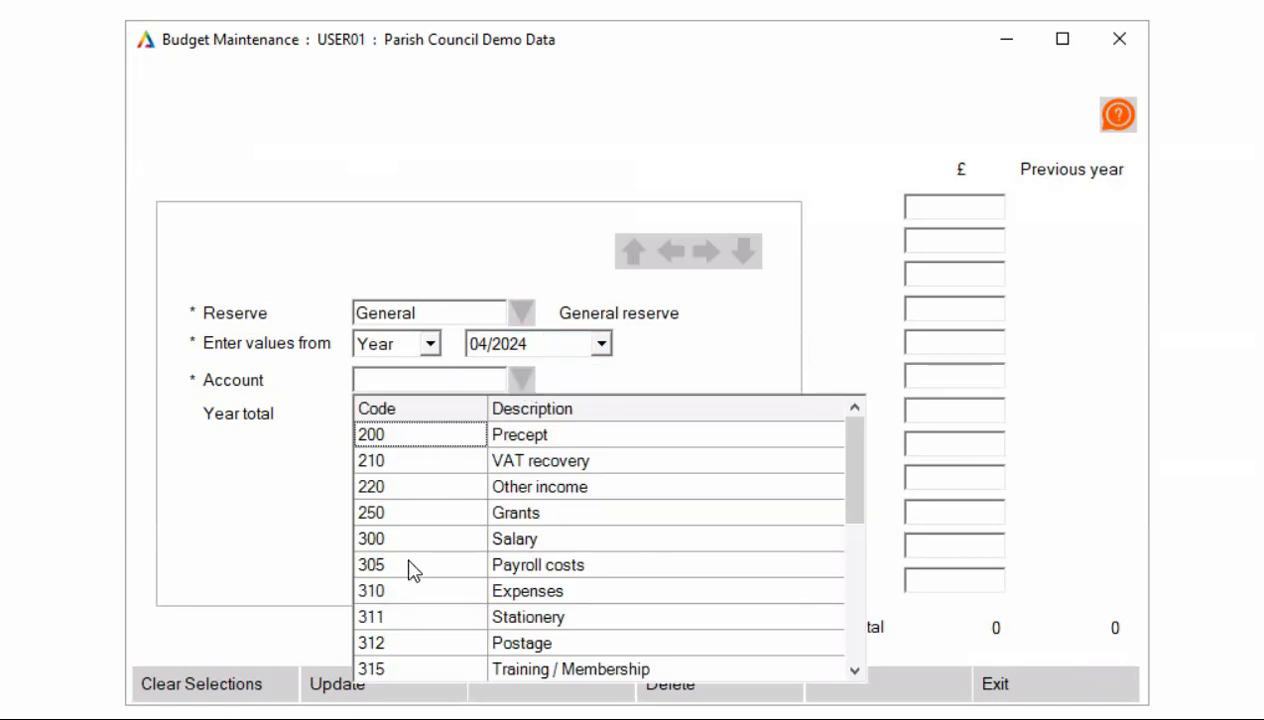
click(429, 539)
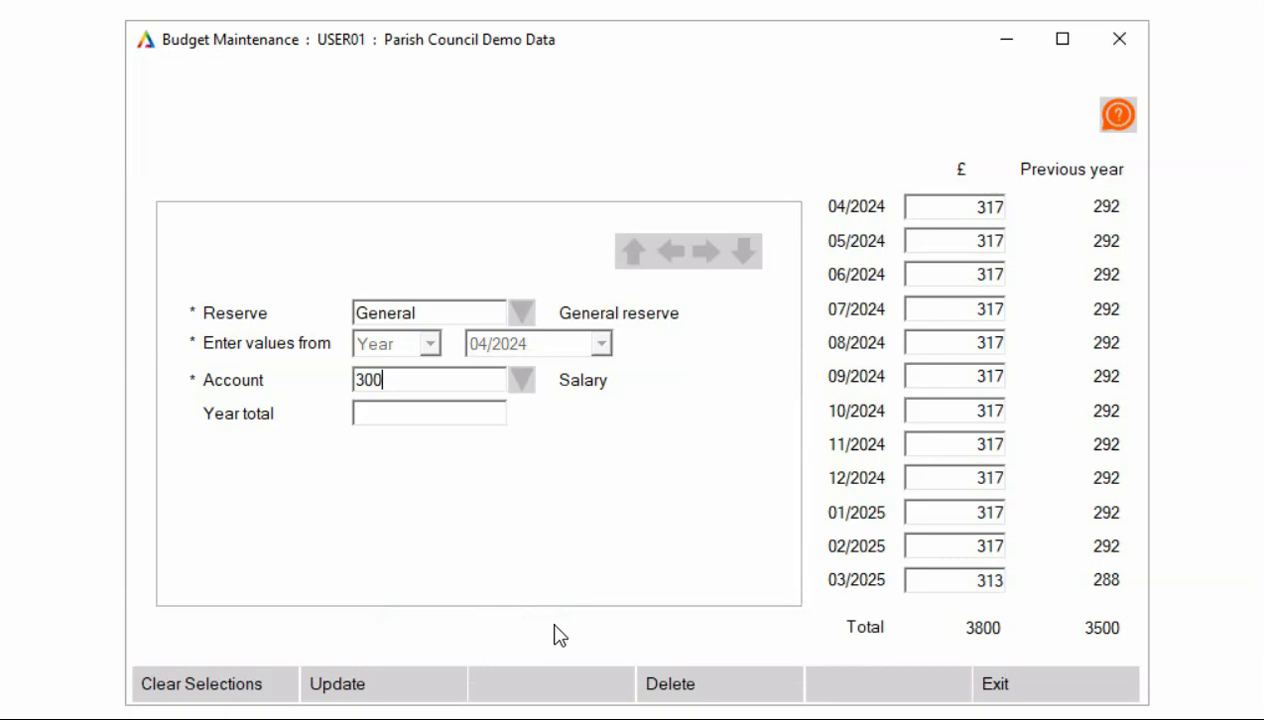
click(338, 690)
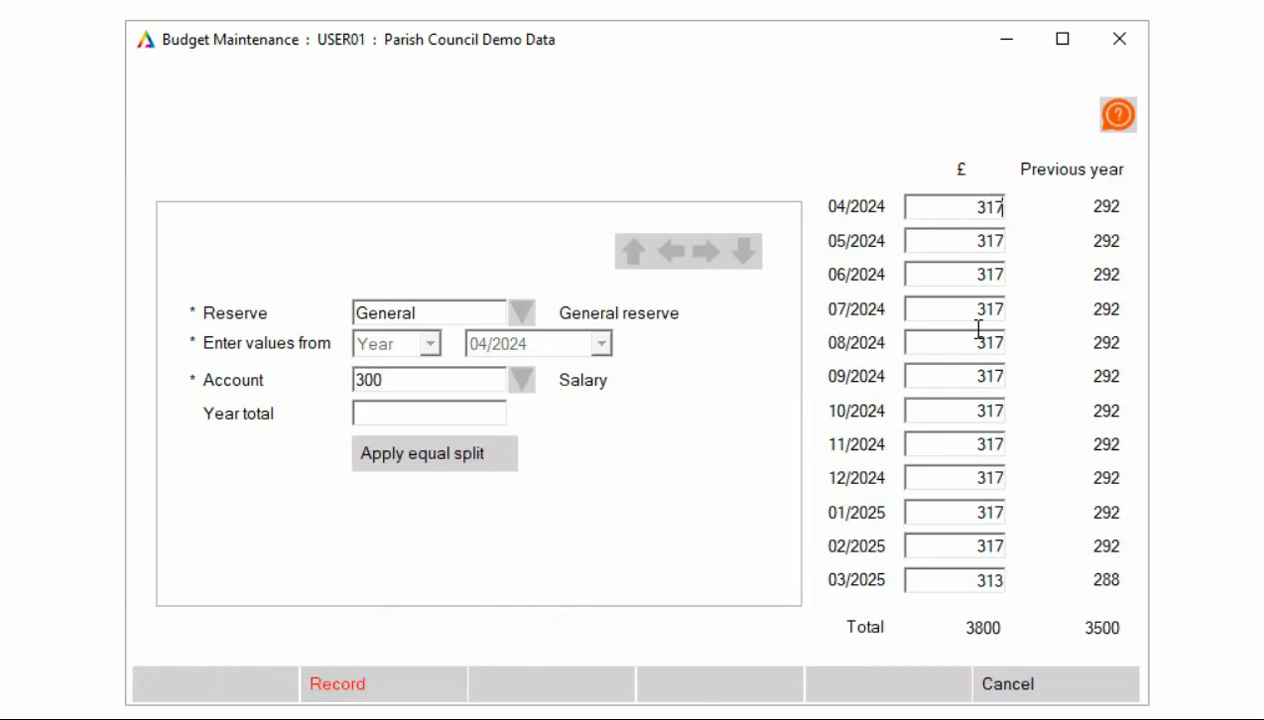
click(400, 690)
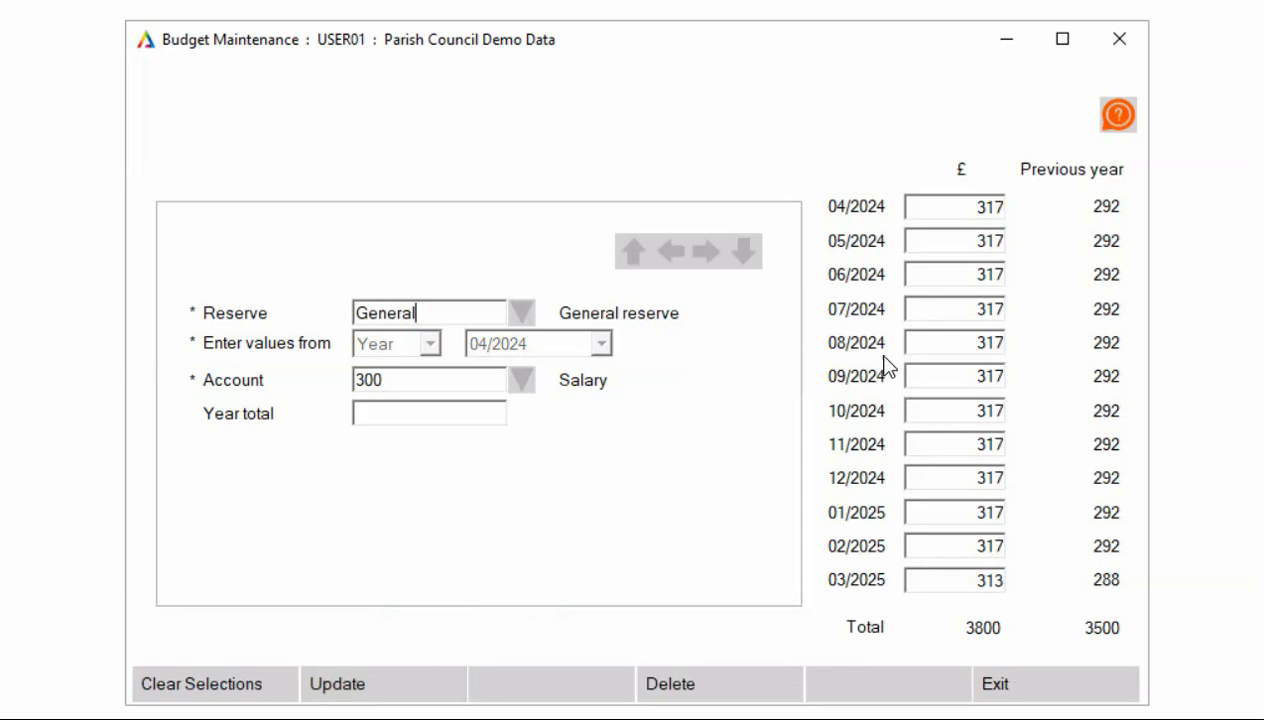
- Record a year total of 1000 split equally across the months for account 310 Expenses, and return to the main menu
click(716, 254)
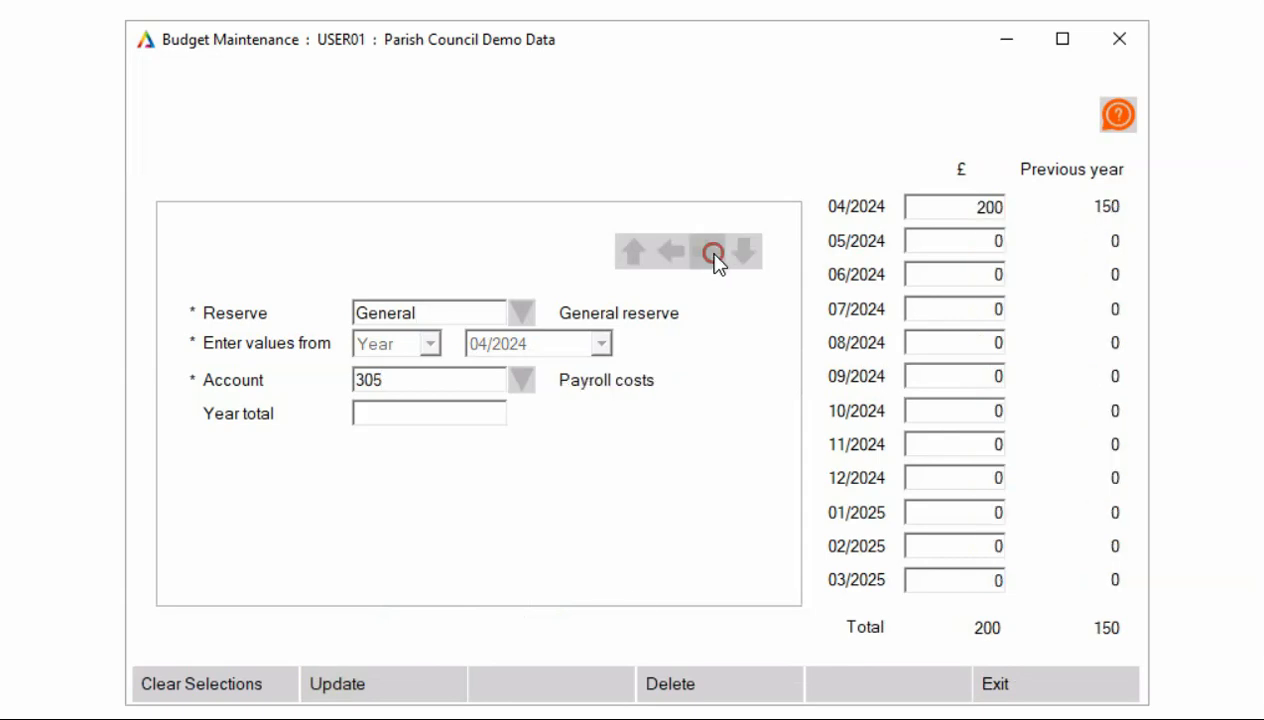
click(714, 256)
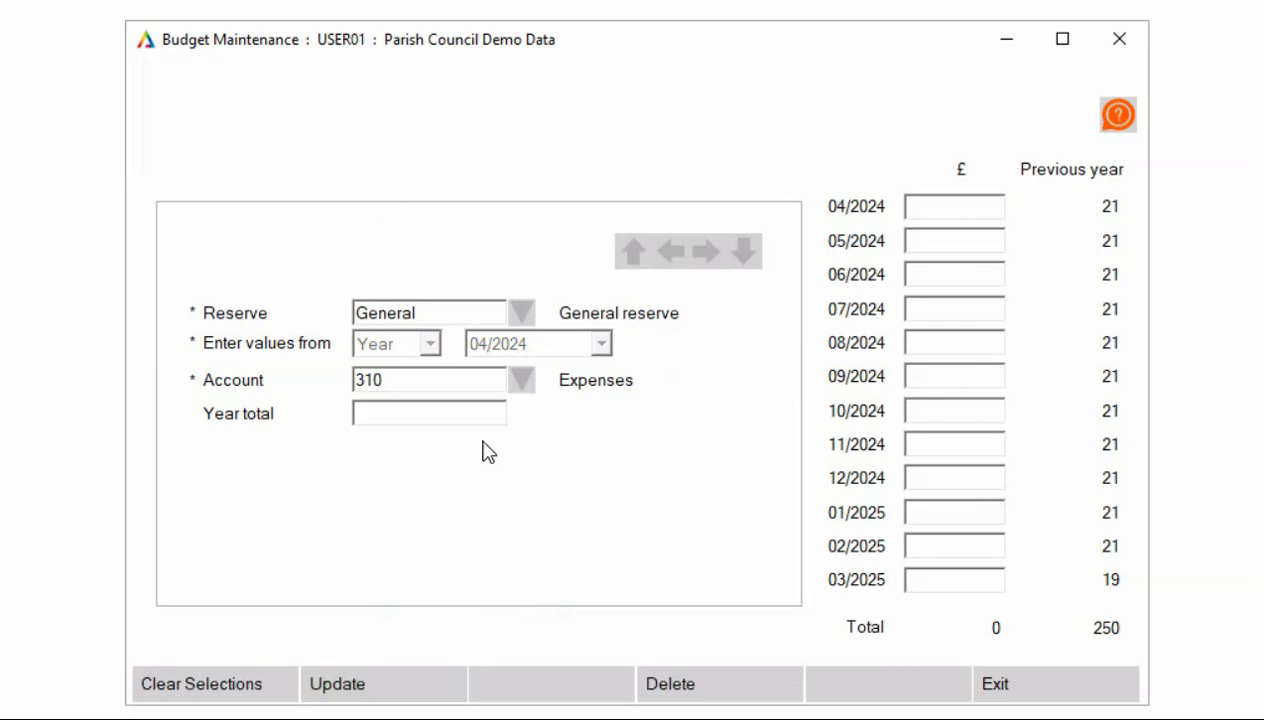
click(382, 688)
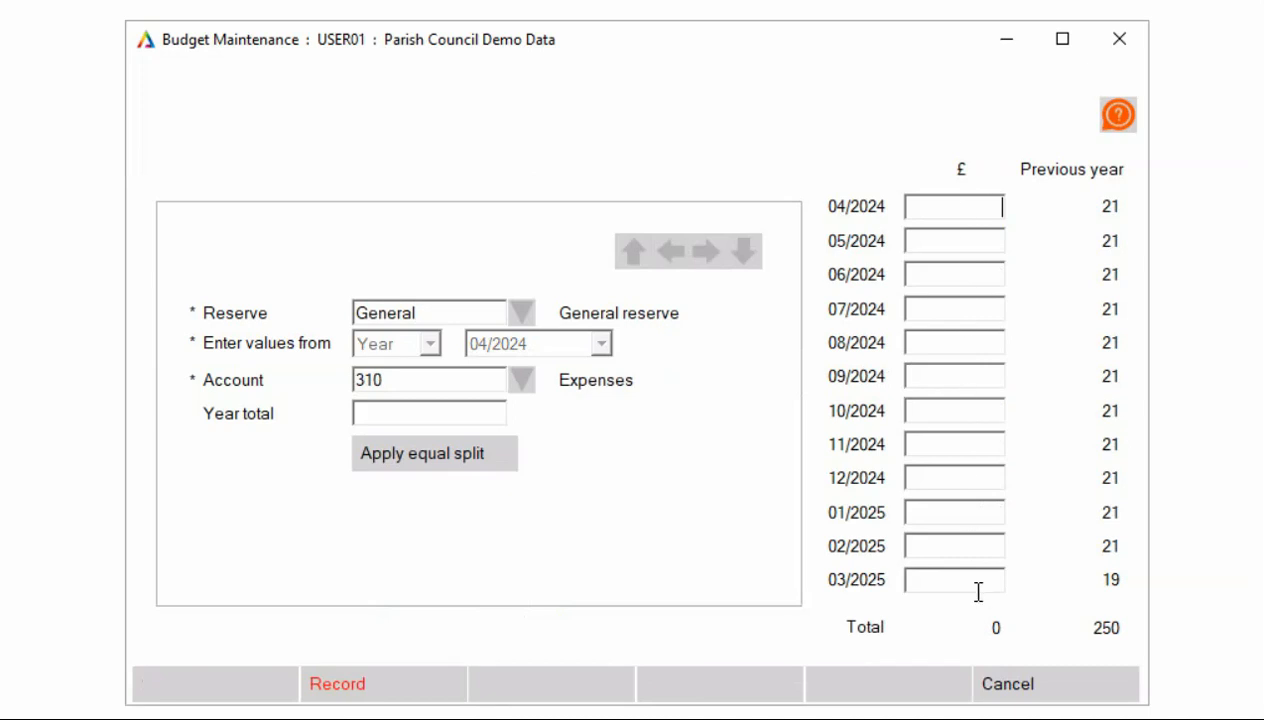
click(418, 412)
text(1000)
click(415, 456)
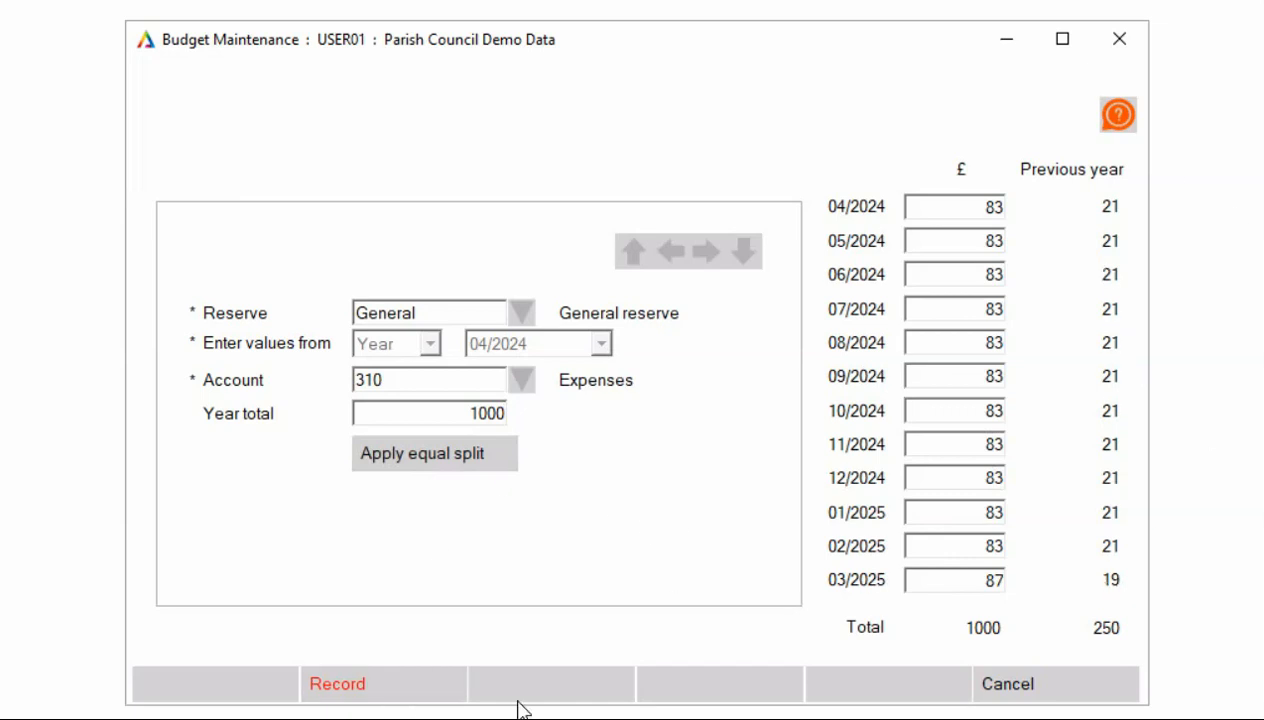
click(337, 684)
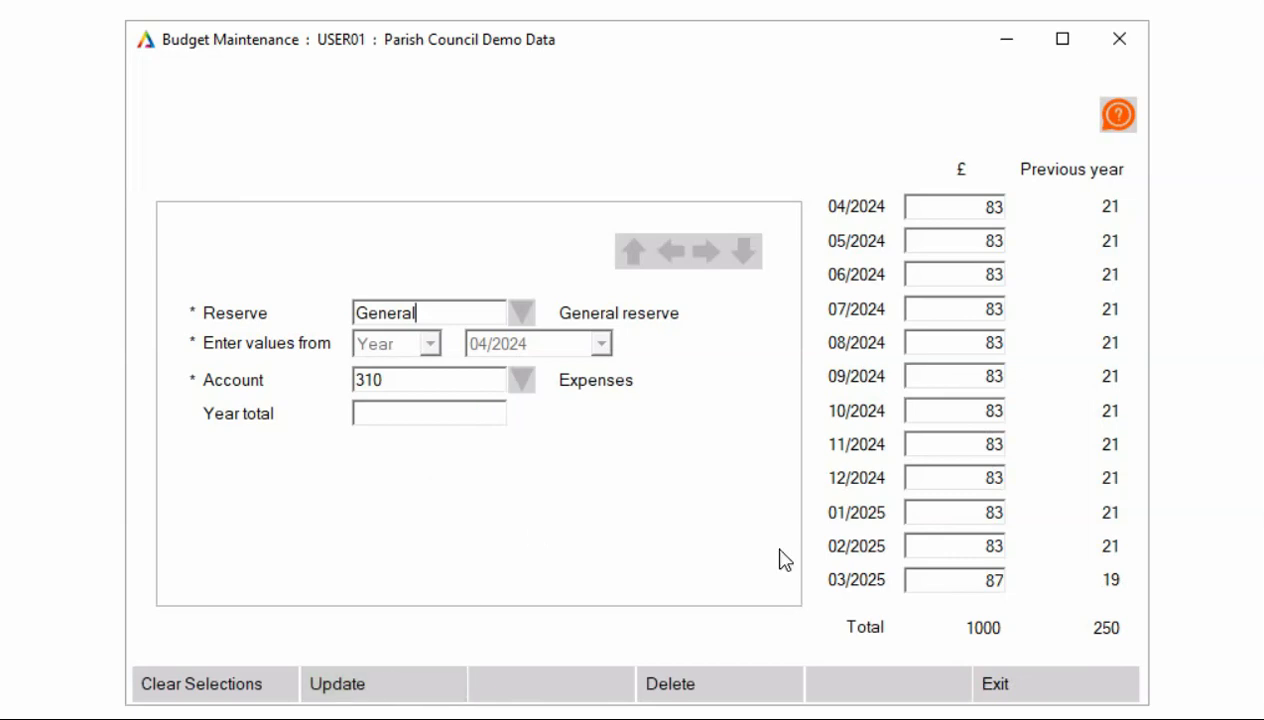
click(1095, 689)
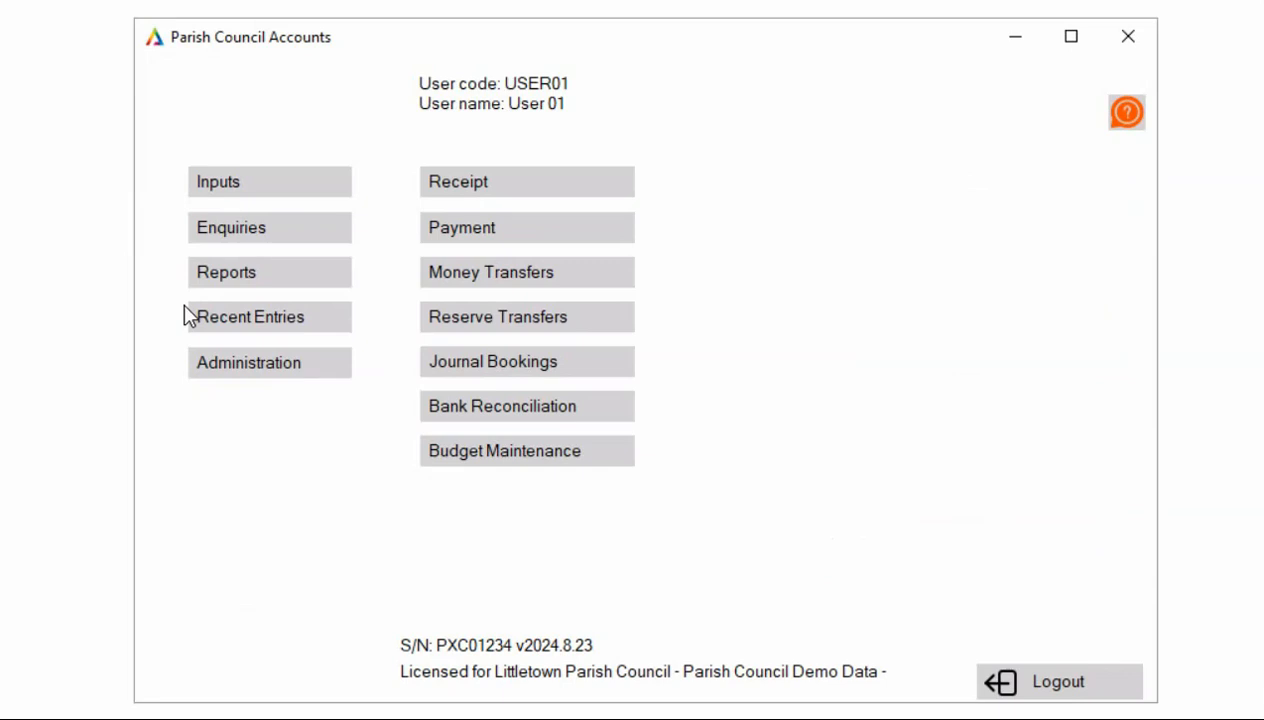
- Open the transactions enquiry and view the transactions for account 300 Salary across all reserves
click(268, 231)
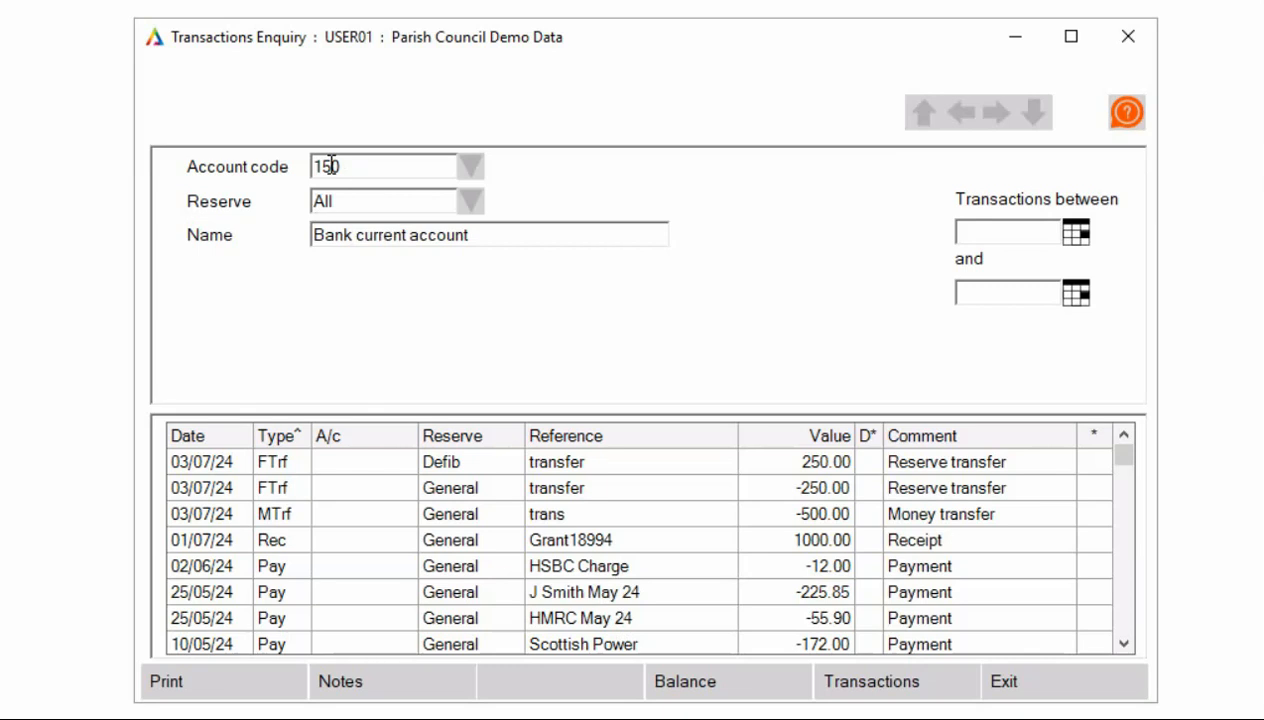
click(472, 168)
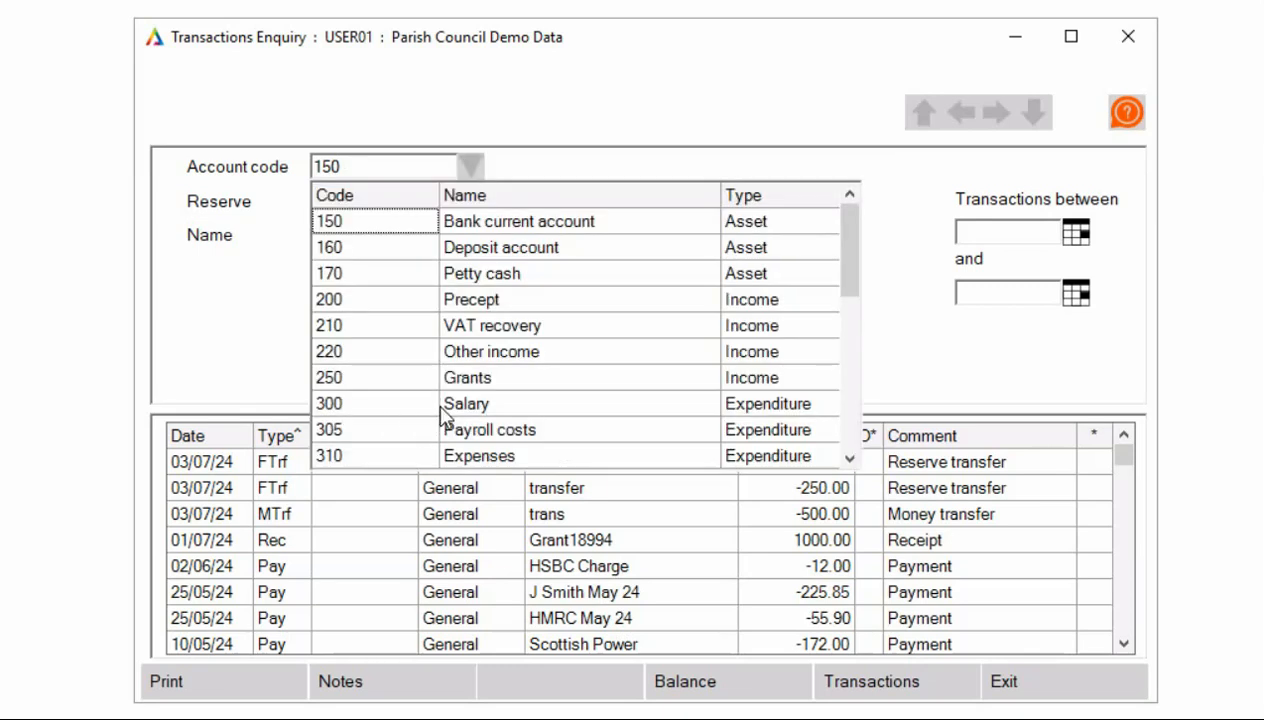
click(390, 404)
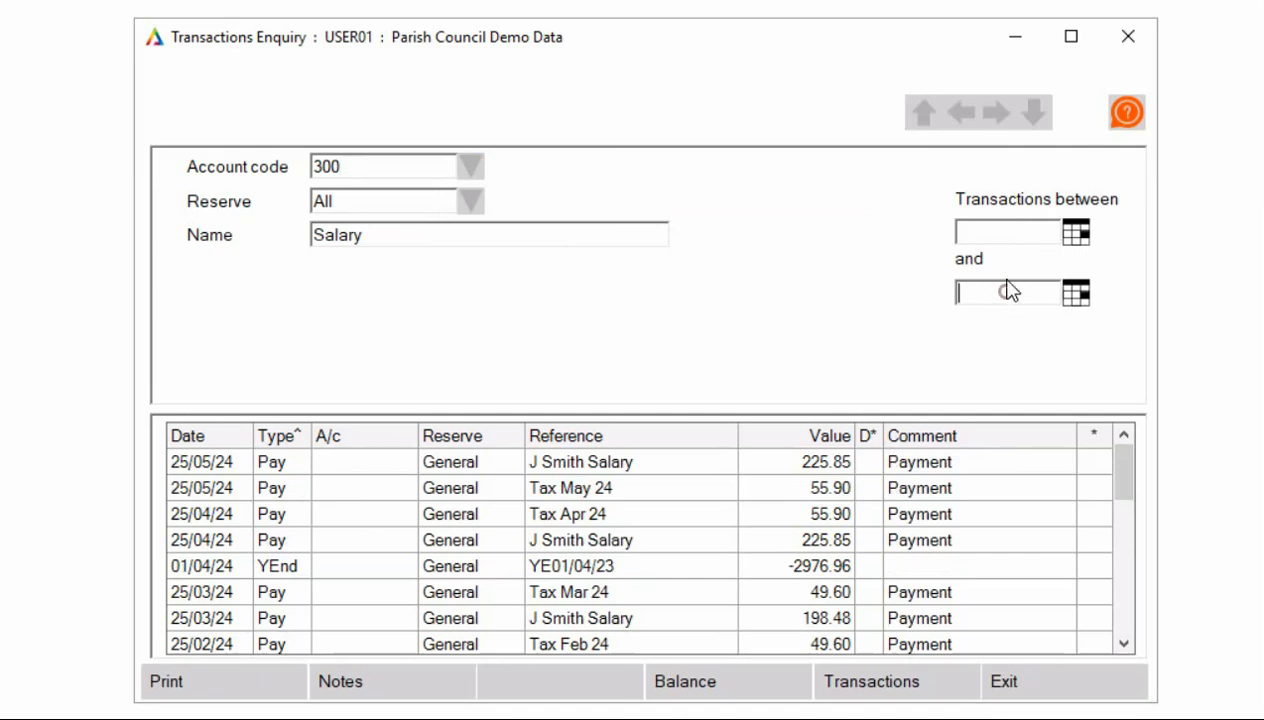
- List the account 300 Salary transactions dated between 01/01/2024 and 31/01/2024
click(1004, 228)
text(01)
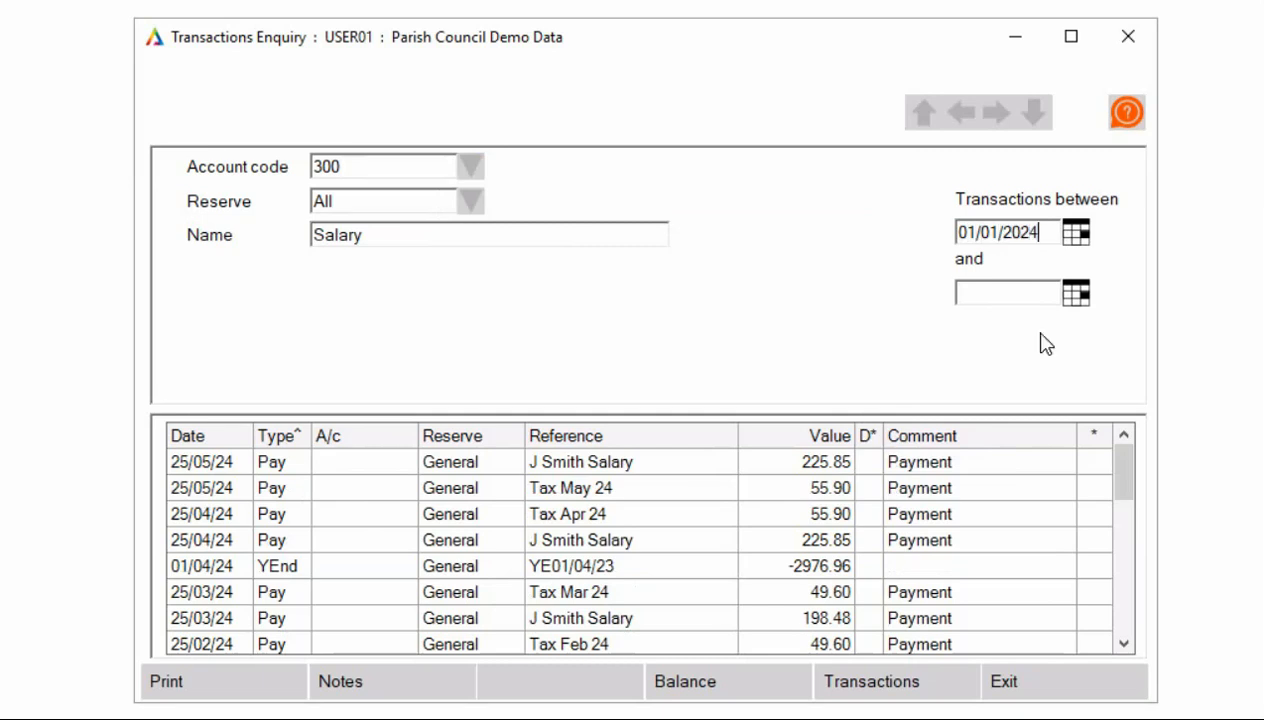
text(/01/2024)
click(993, 292)
text(31/)
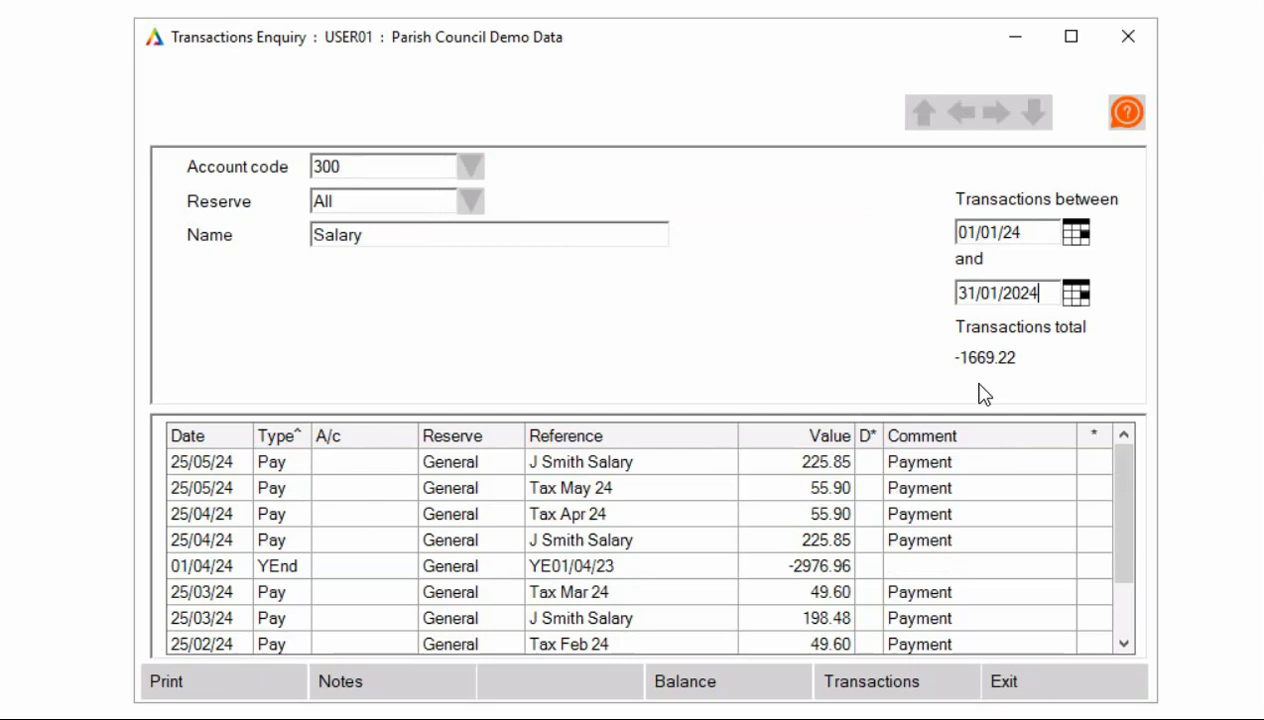
text(01/2024)
click(877, 684)
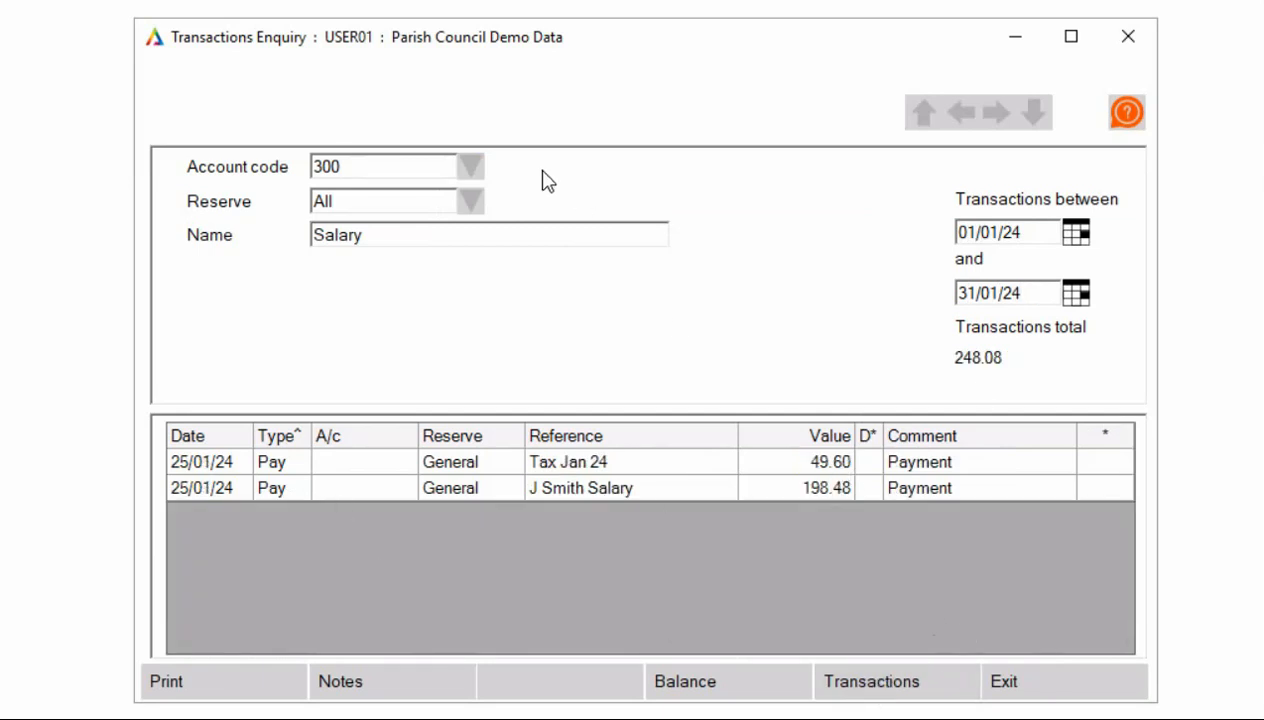
- Switch the enquiry to account 150 Bank current account and show only its receipt (Rec) transactions
click(469, 170)
click(420, 224)
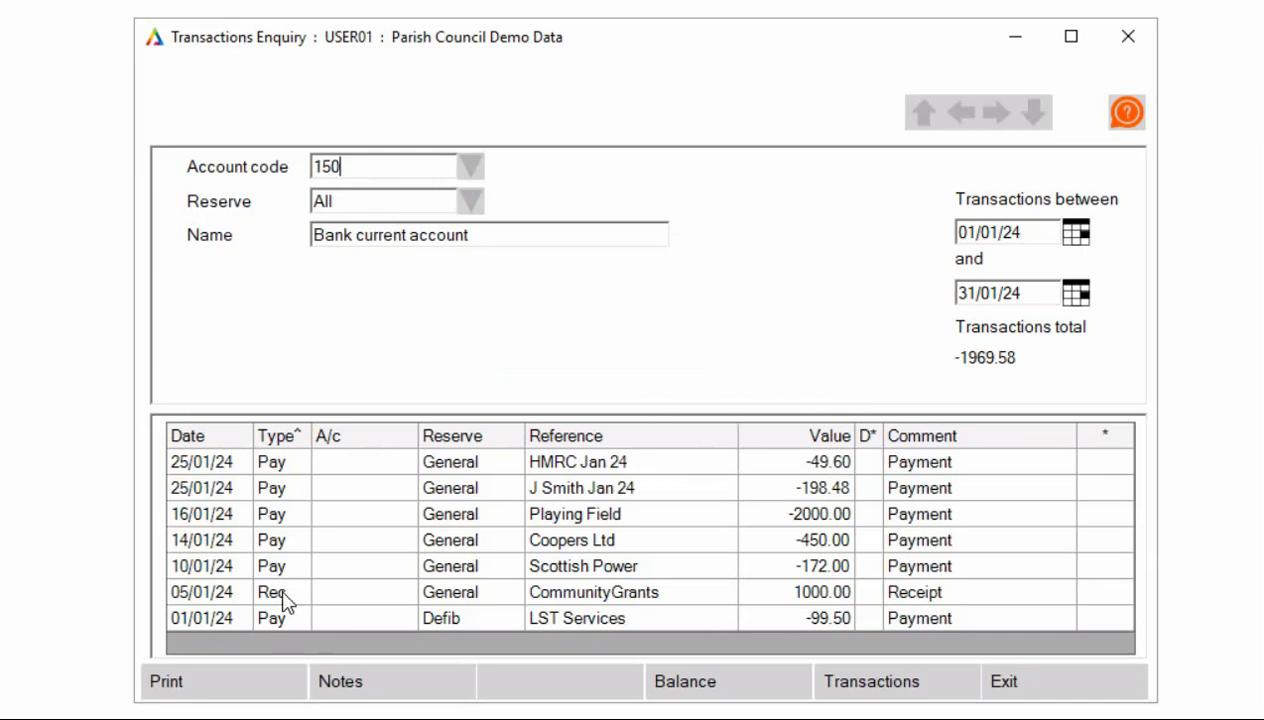
click(278, 437)
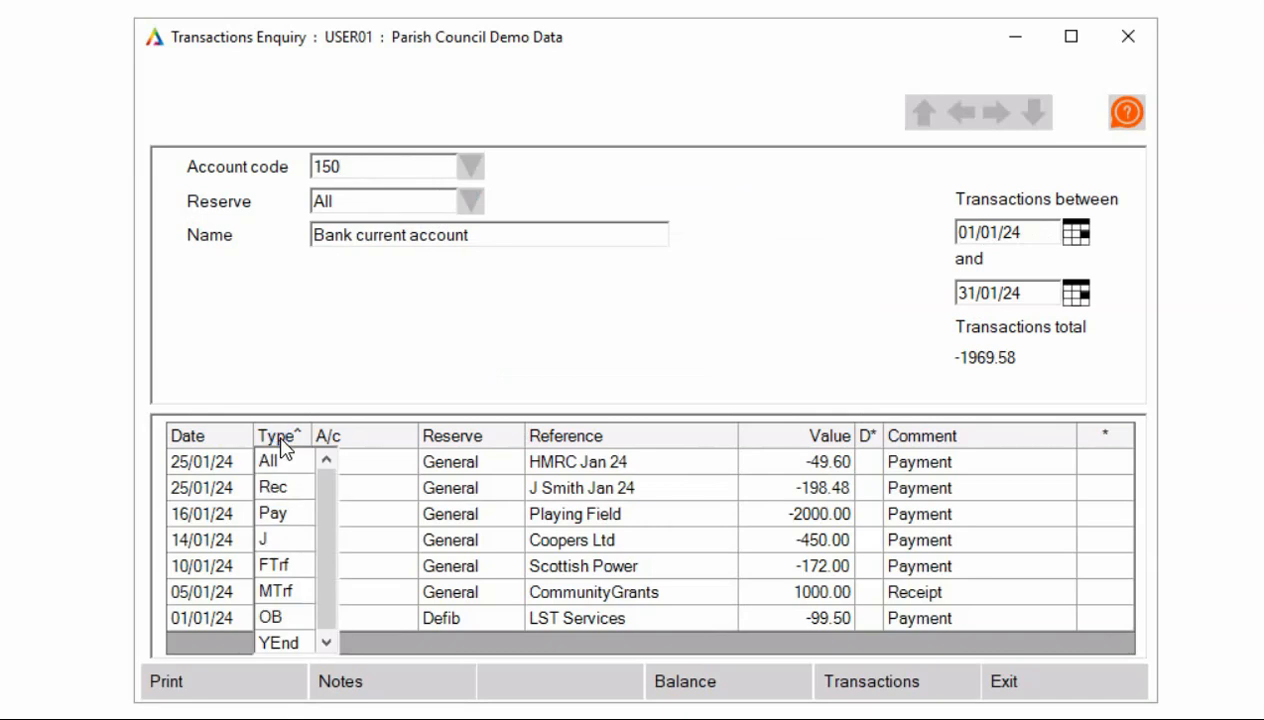
click(281, 487)
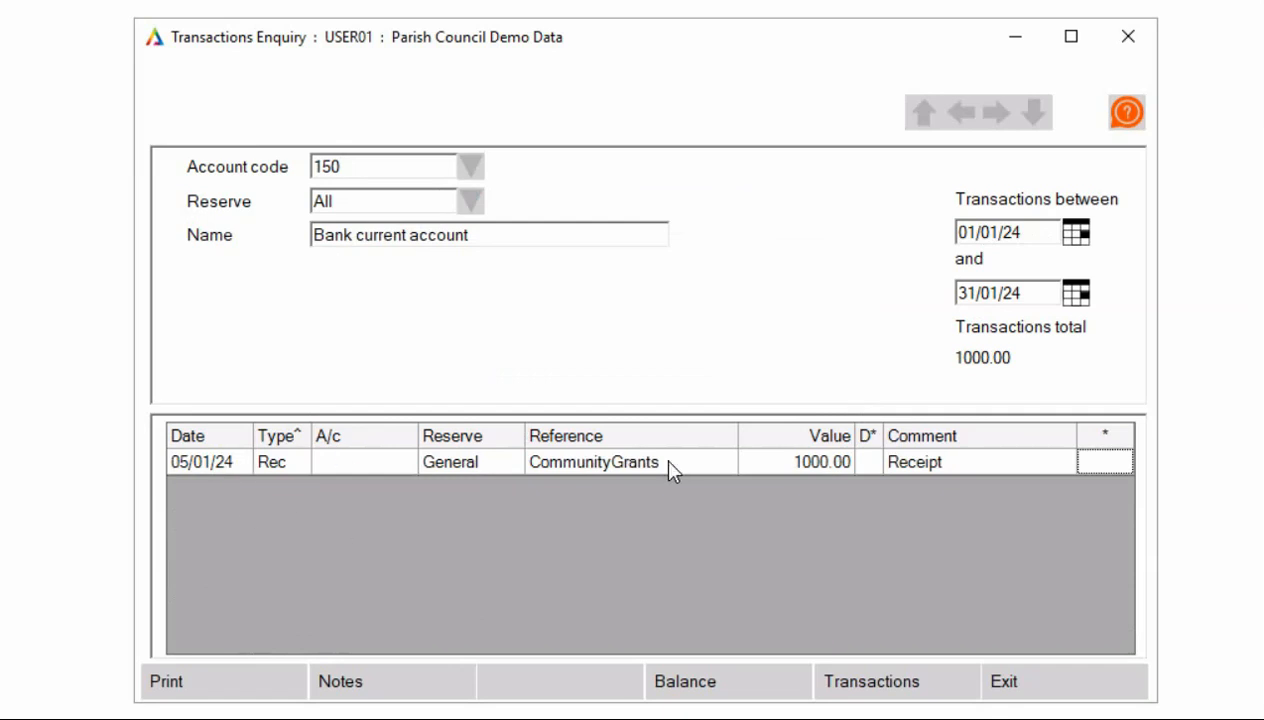
- View the details of the CommunityGrants receipt and the monthly balances of account 150, returning to the transaction list
click(1098, 463)
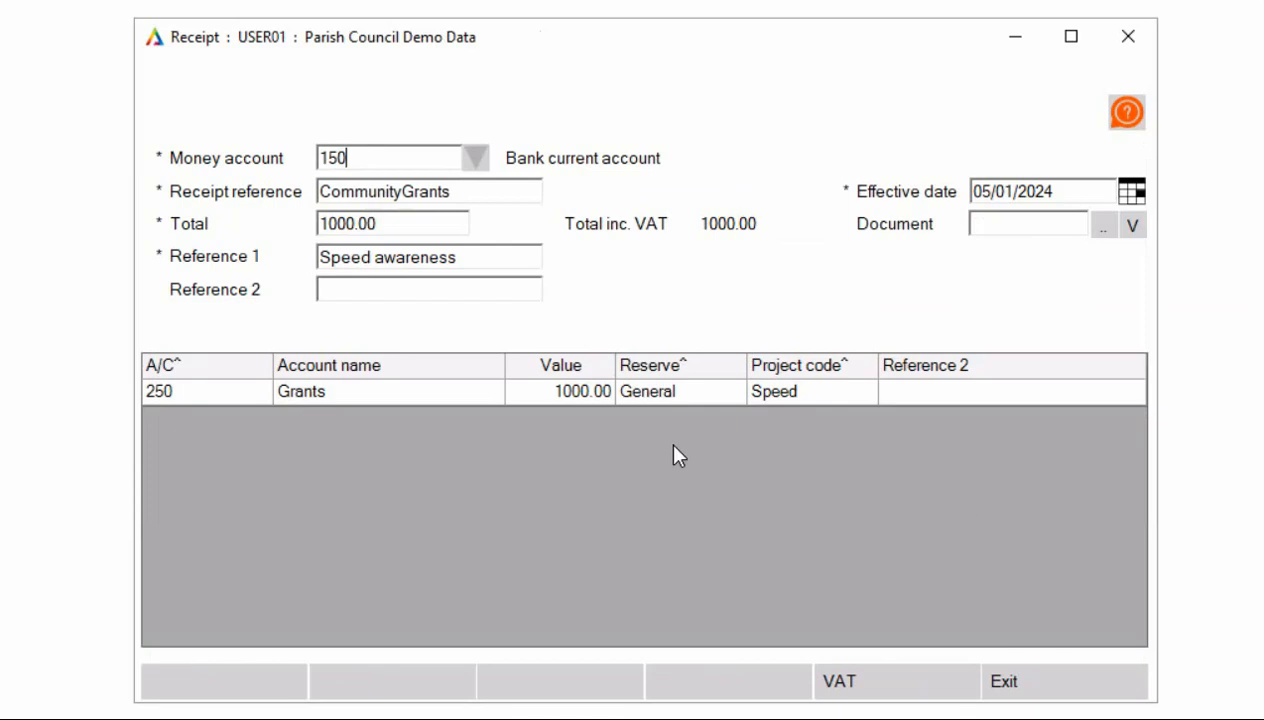
click(1068, 690)
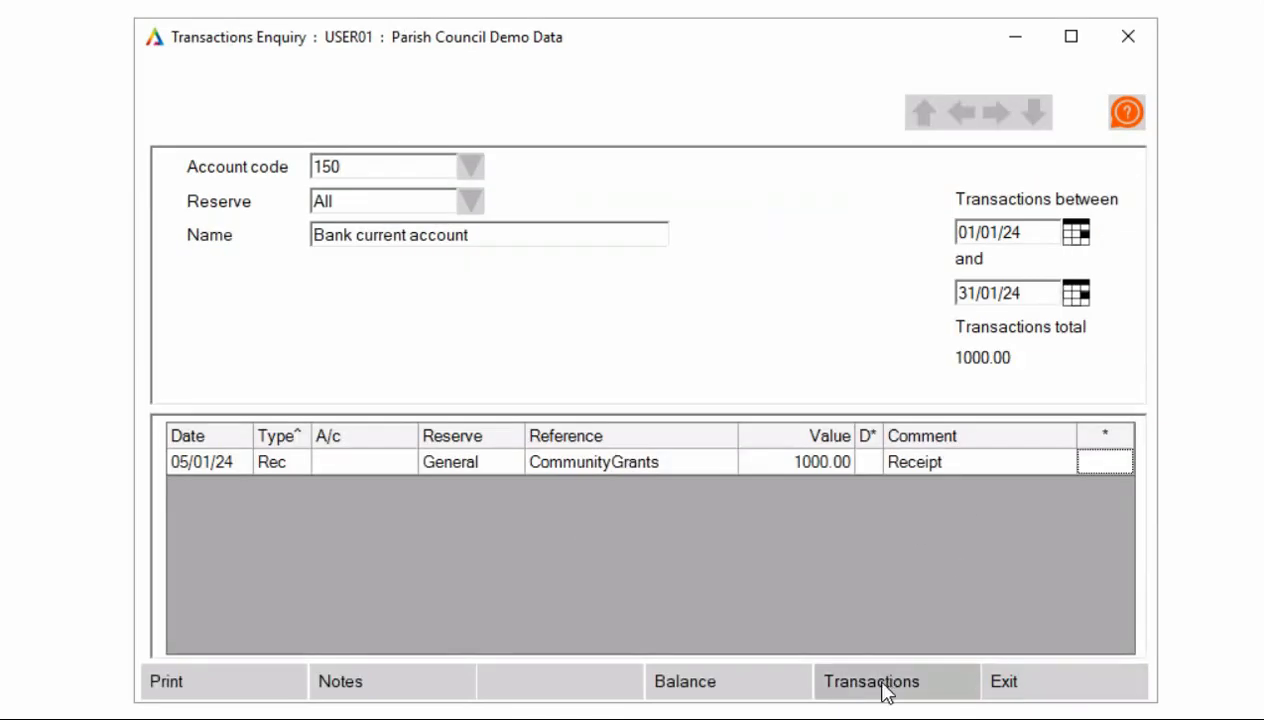
click(729, 673)
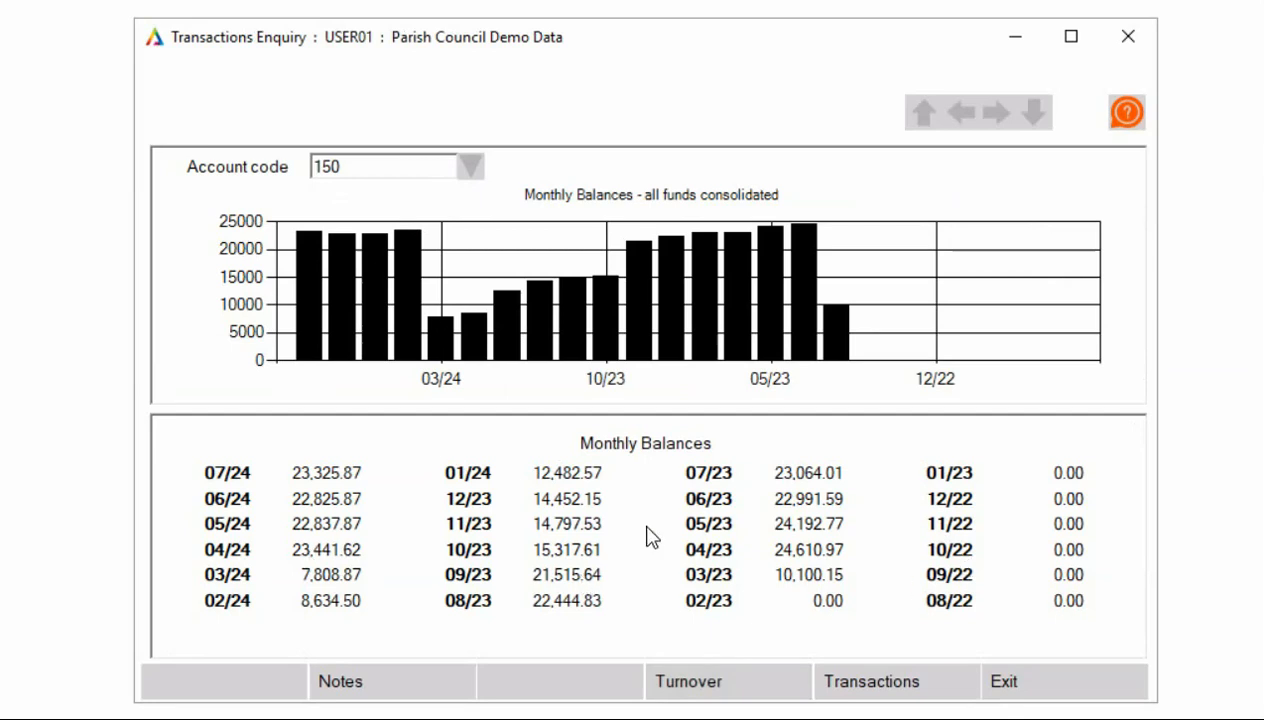
click(891, 683)
- Clear the date range to list all account 150 transactions, and view the HSBC Charge payment's details before leaving the enquiry
drag(1028, 228, 931, 234)
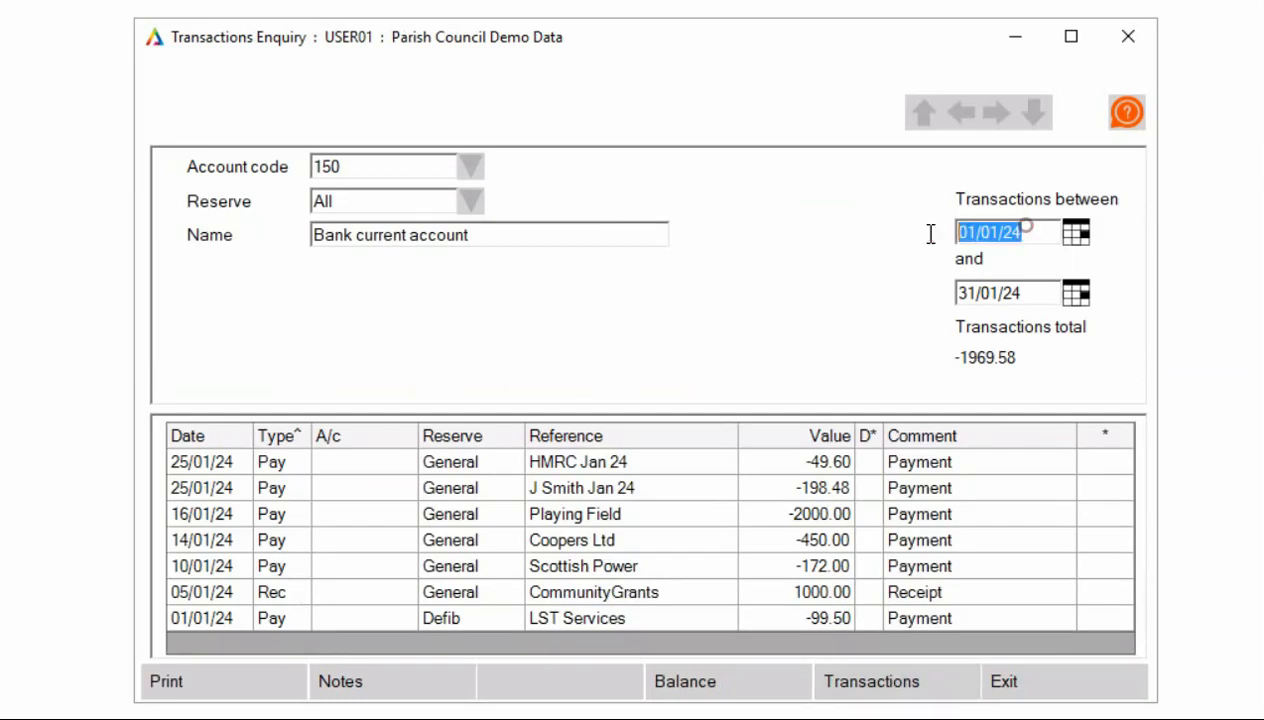
key(Delete)
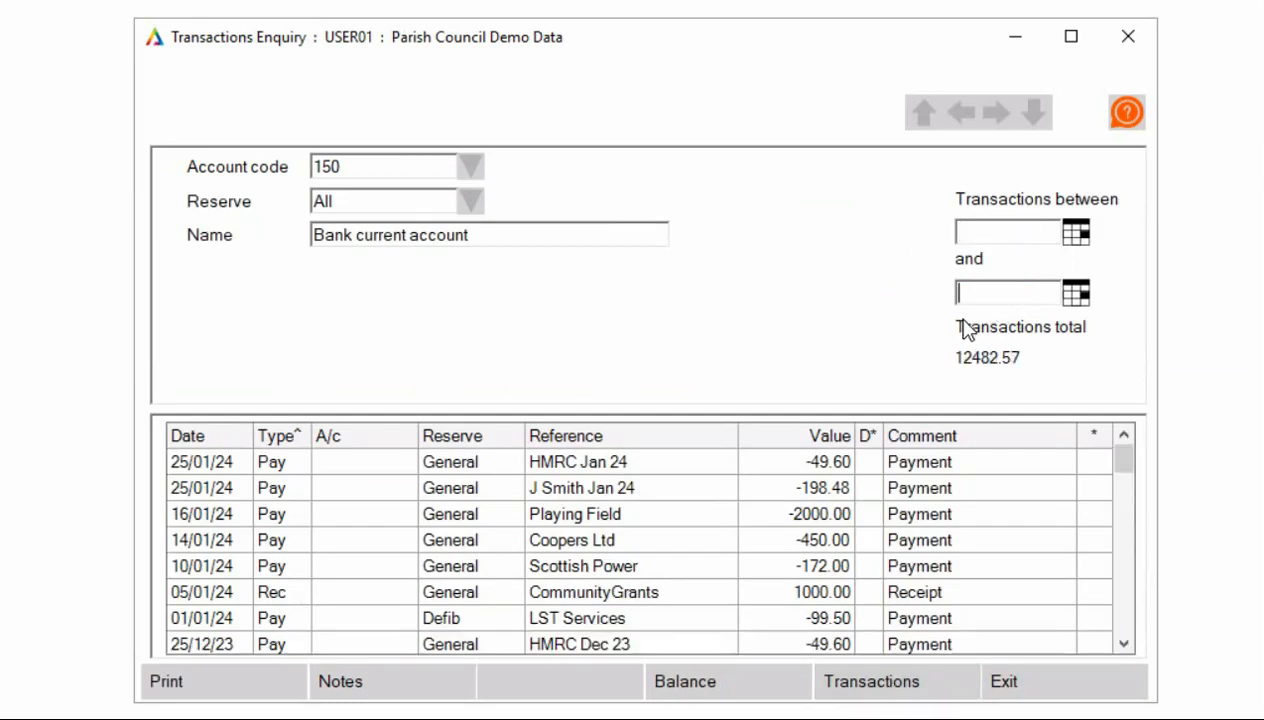
click(897, 680)
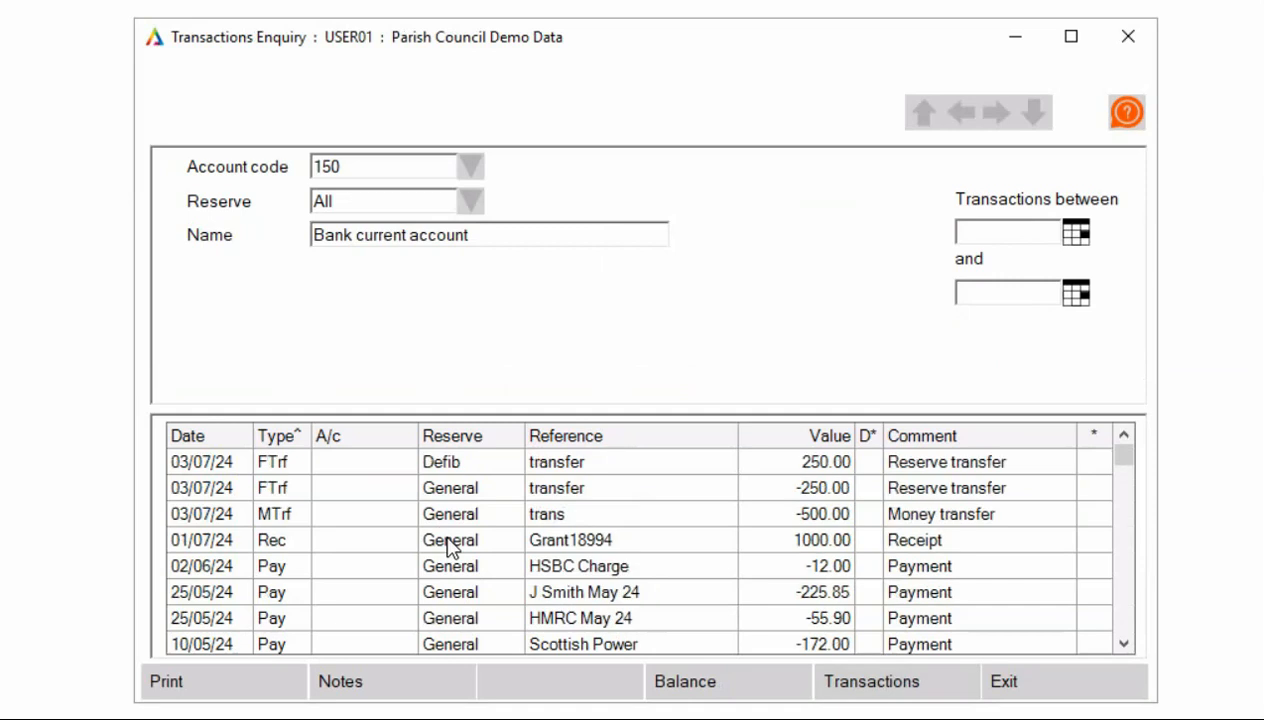
double_click(1098, 566)
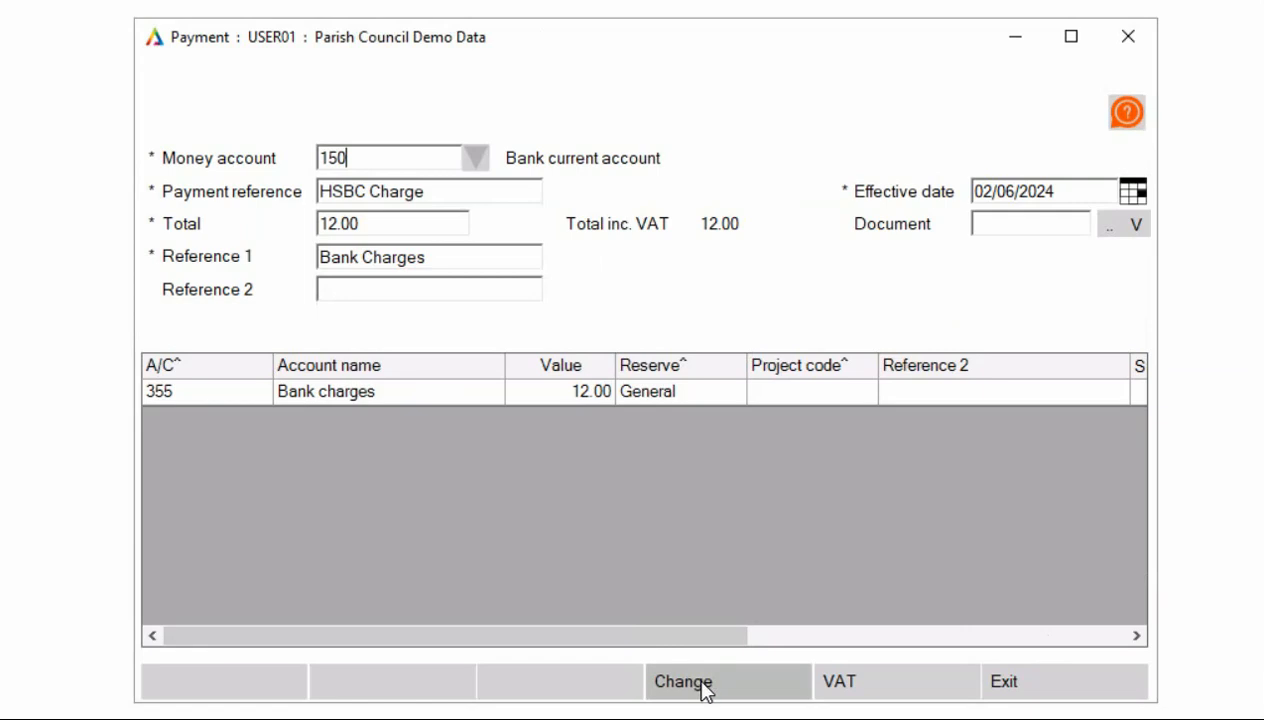
click(1073, 696)
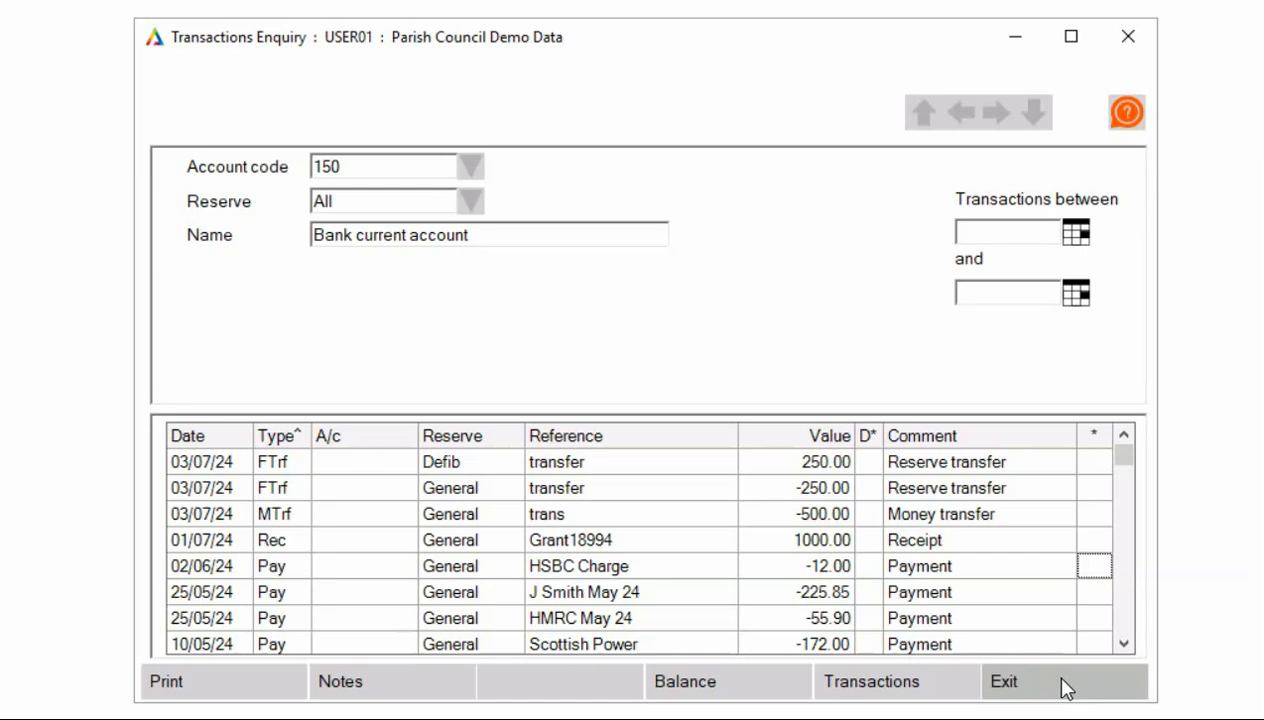
click(1065, 687)
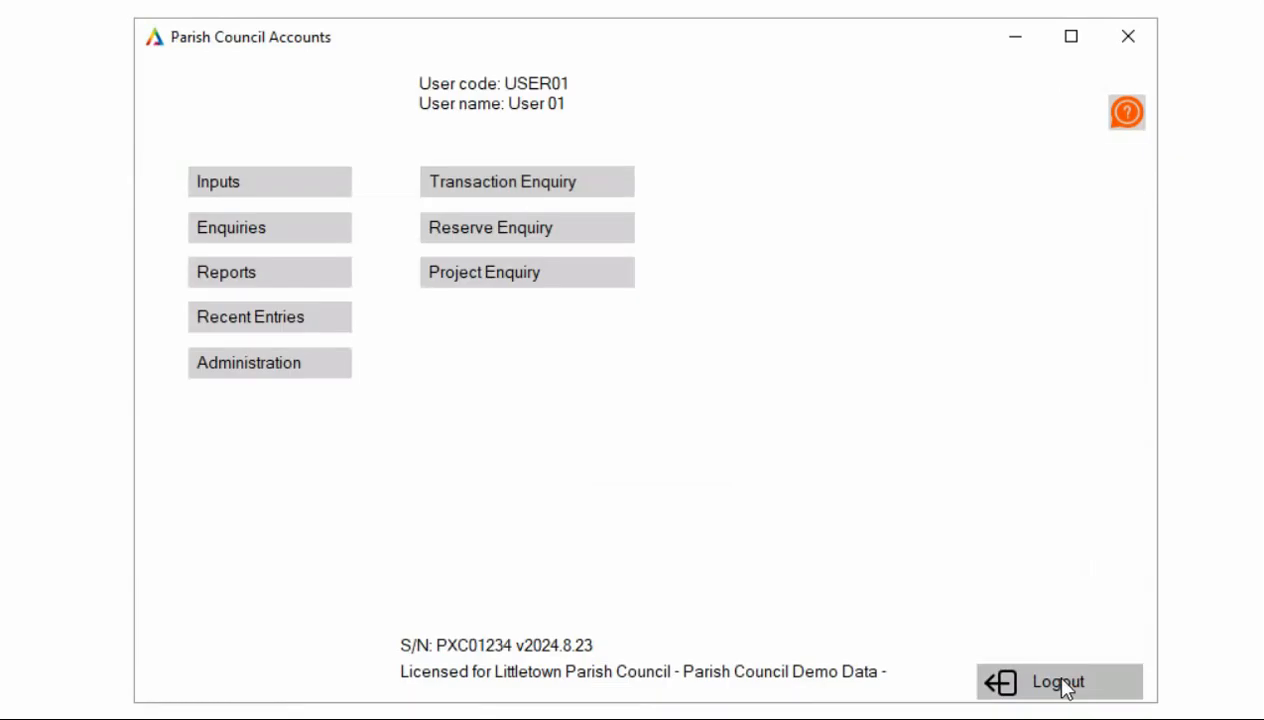
- List the Defib reserve's transactions in the Reserve Enquiry and view the 01/04/24 LST Services payment
click(554, 229)
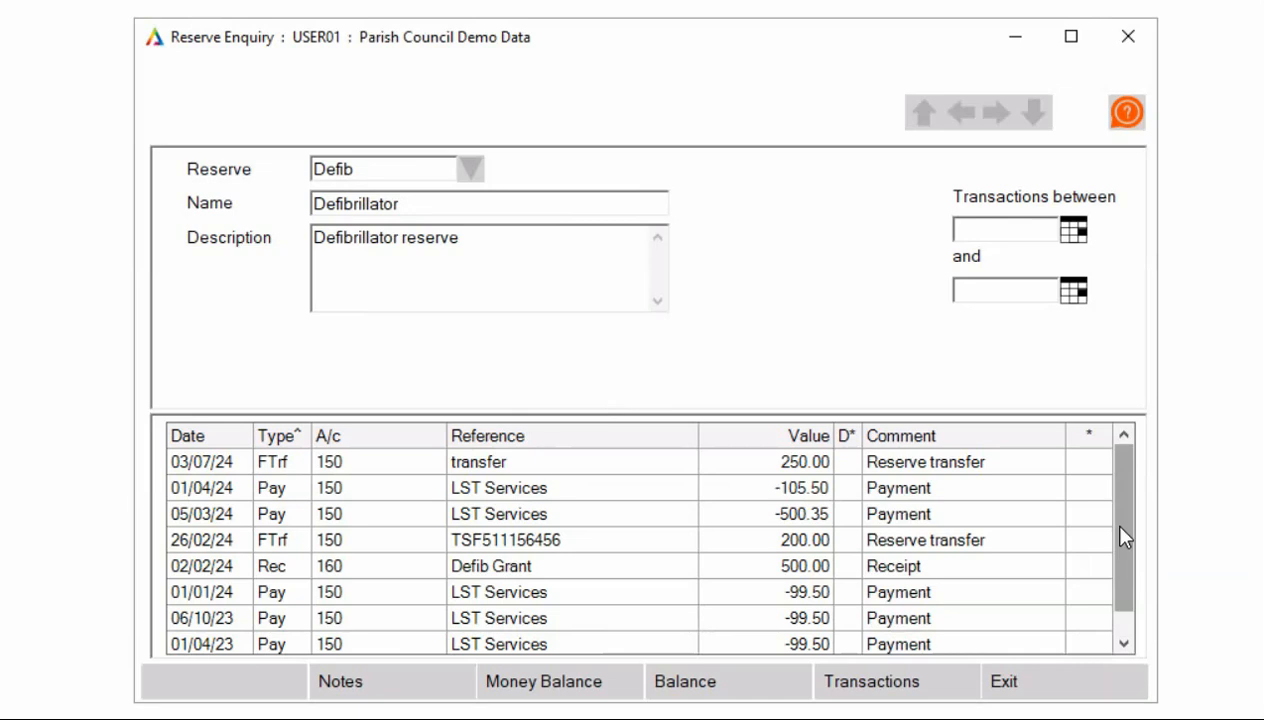
click(1100, 490)
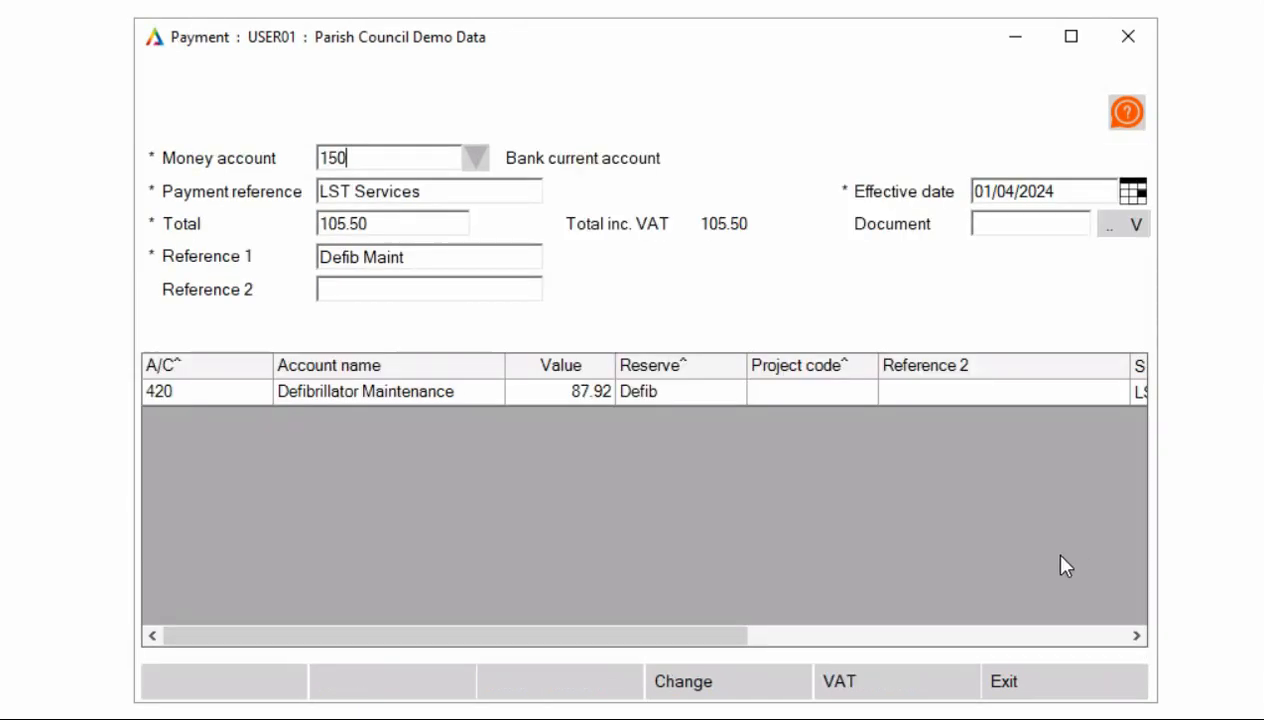
click(1077, 691)
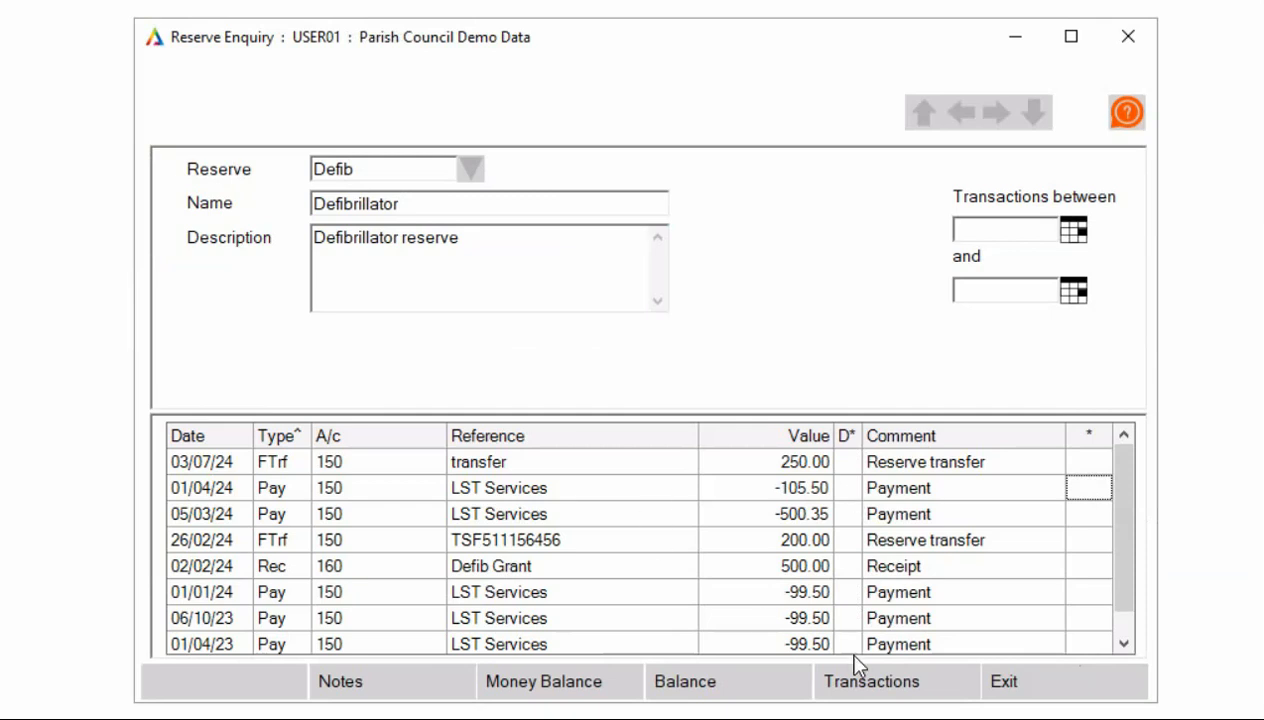
- View the Defib reserve's monthly balances, then return to its transactions and leave the enquiry
click(753, 683)
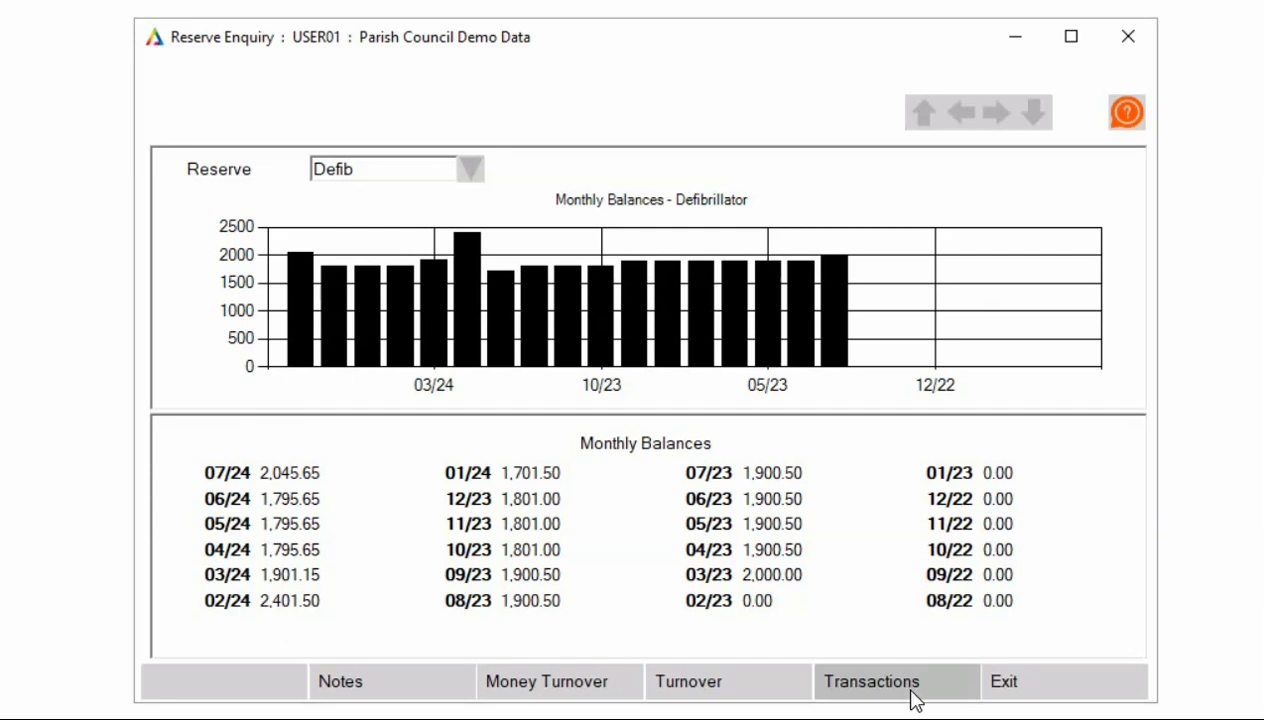
click(905, 684)
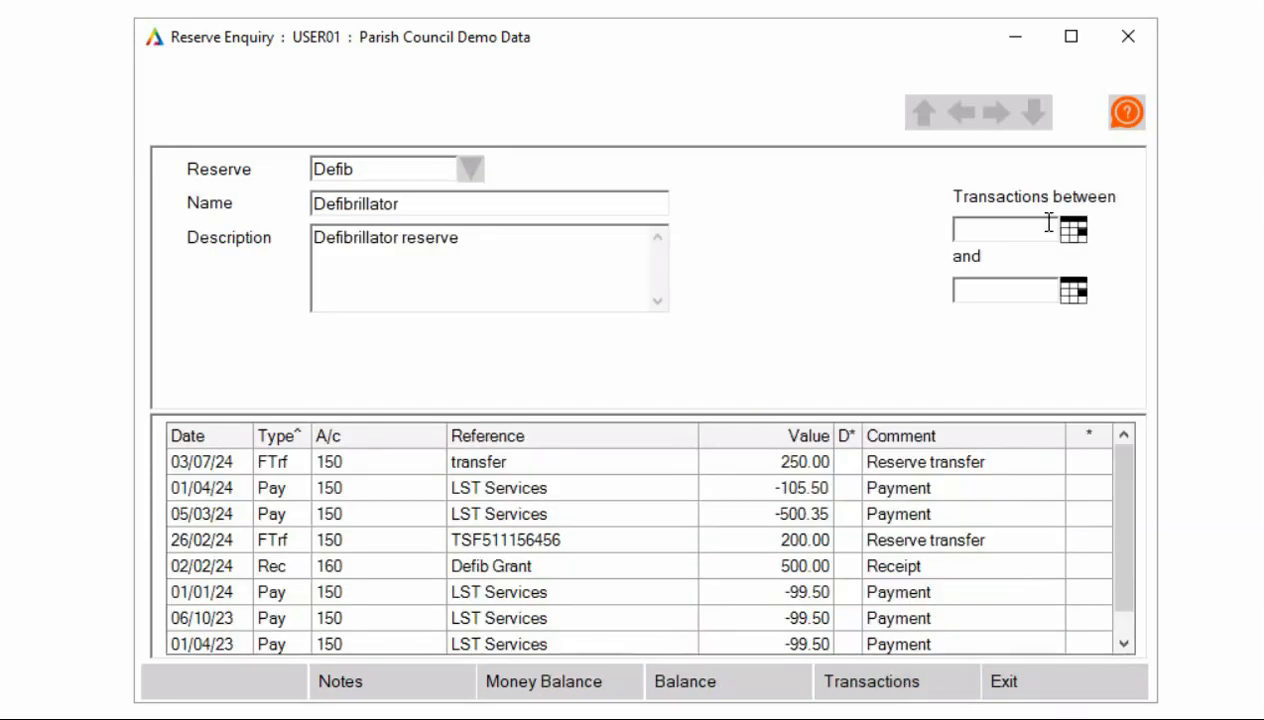
click(1076, 694)
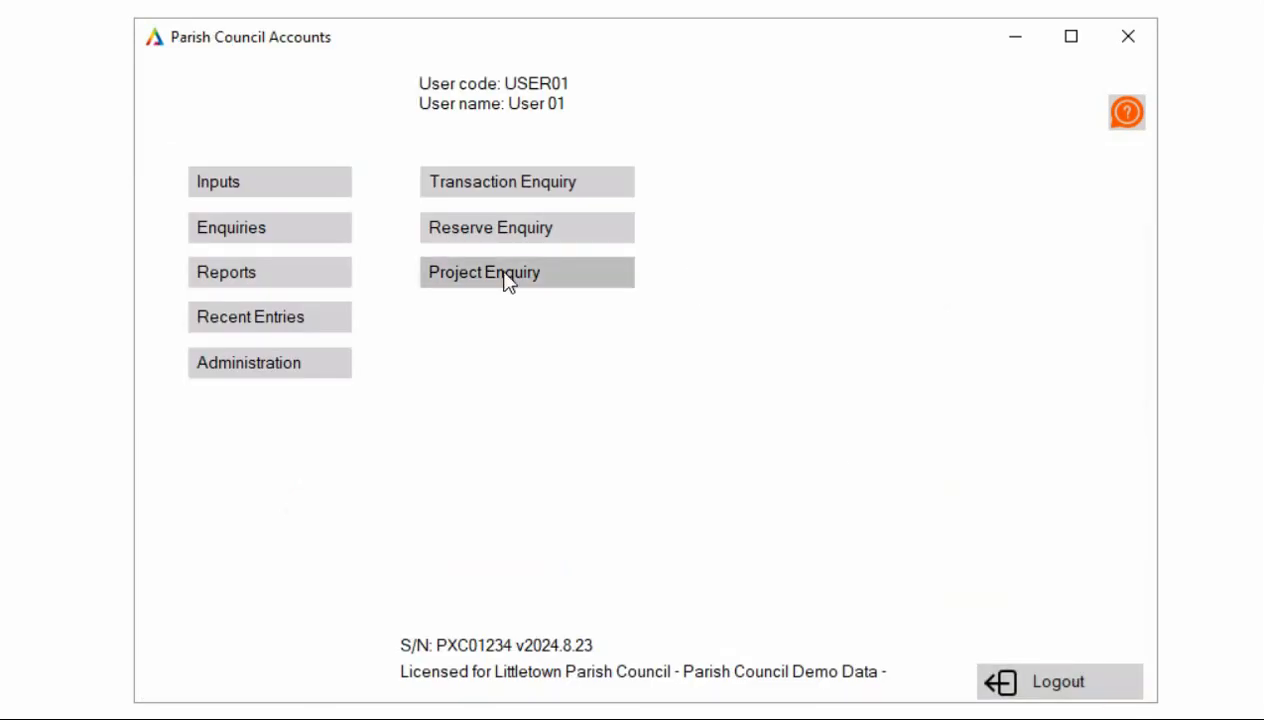
- Use the Project Enquiry to list only the Speed project's receipts (Rec) and view its monthly balances
click(505, 280)
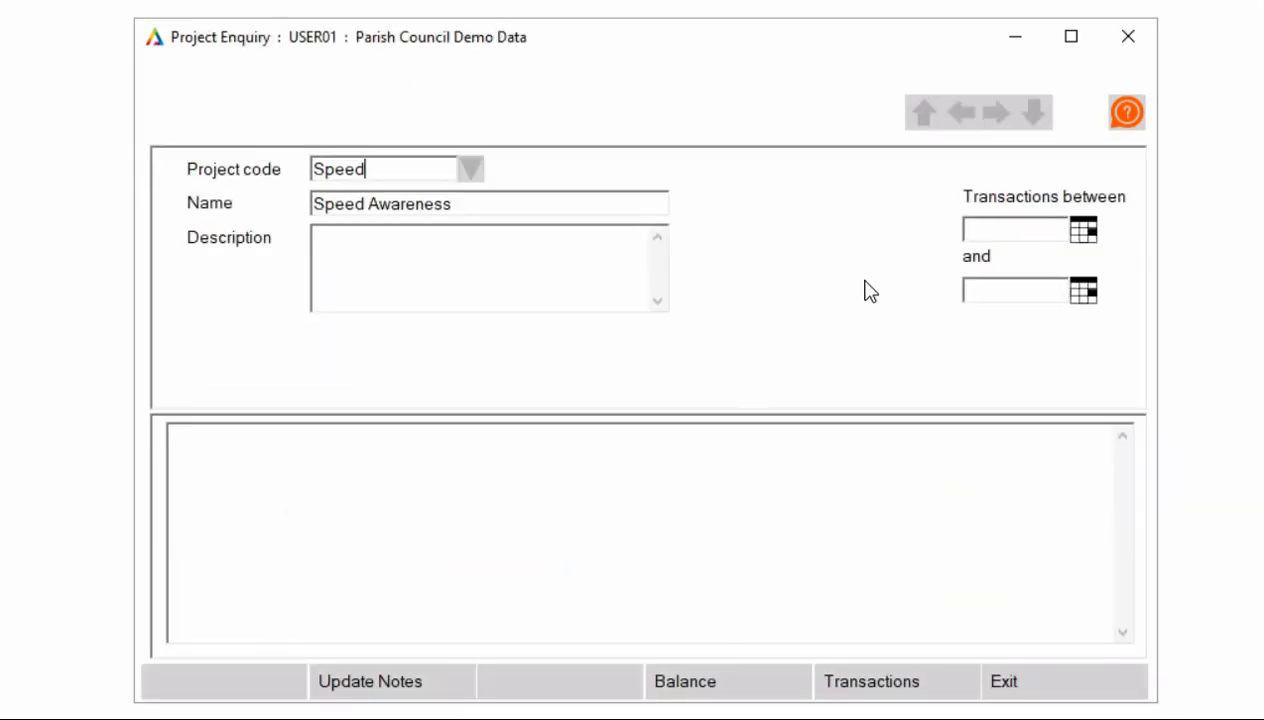
click(925, 686)
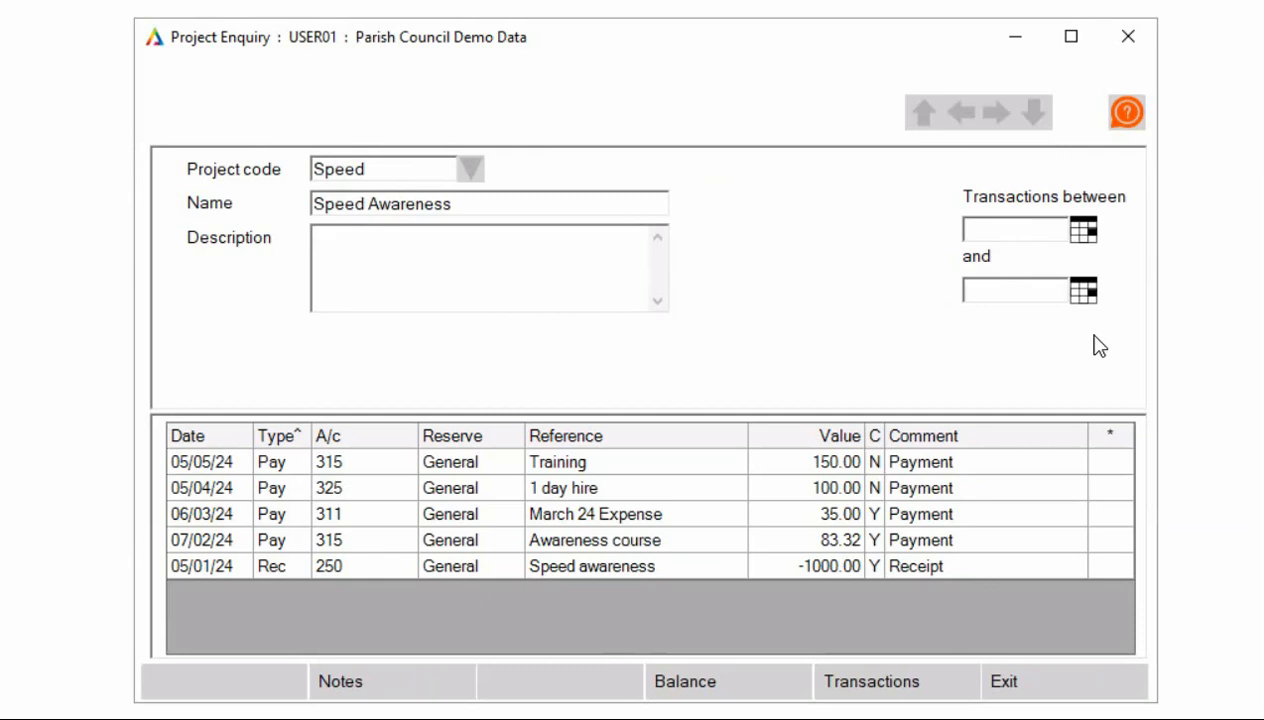
click(287, 438)
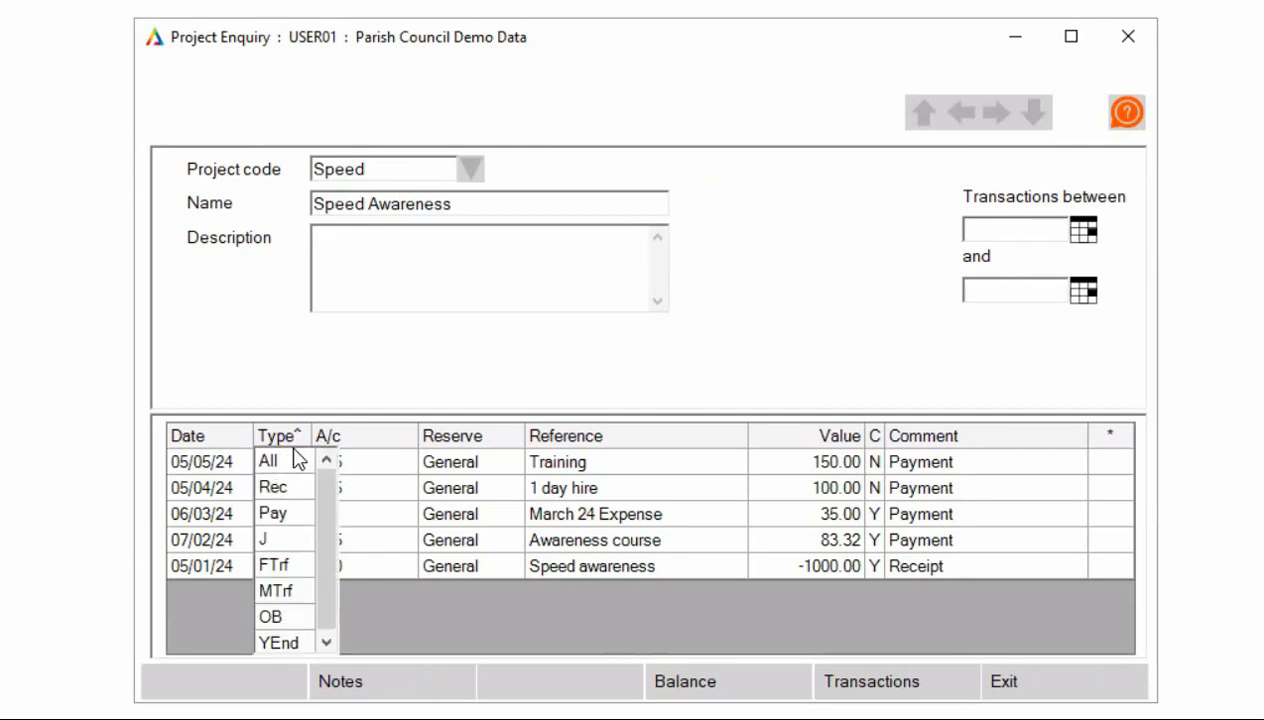
click(292, 489)
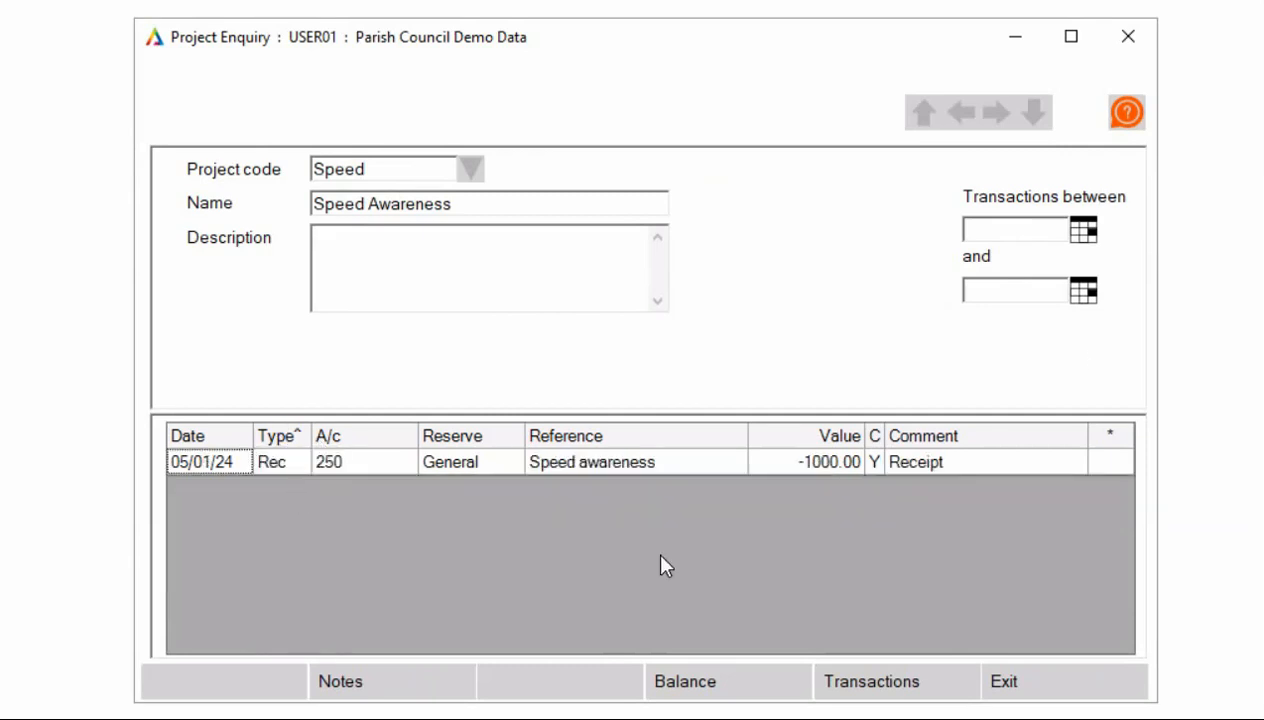
click(726, 688)
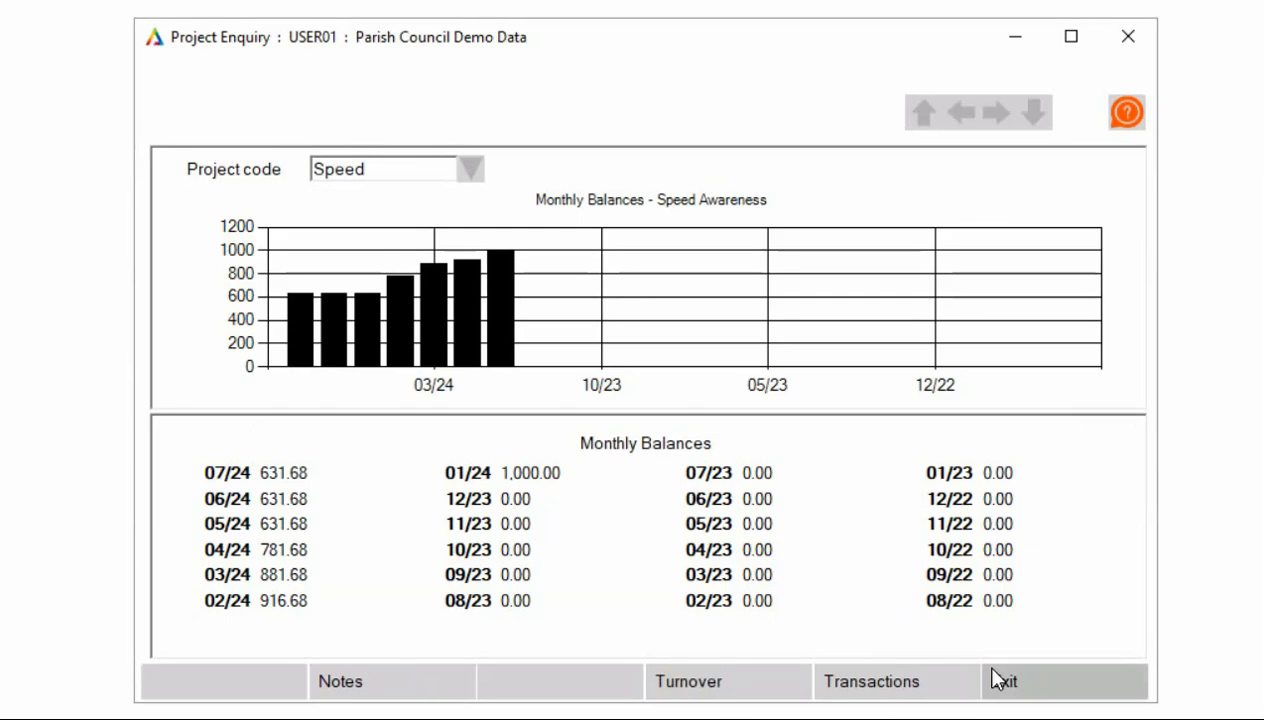
click(1076, 688)
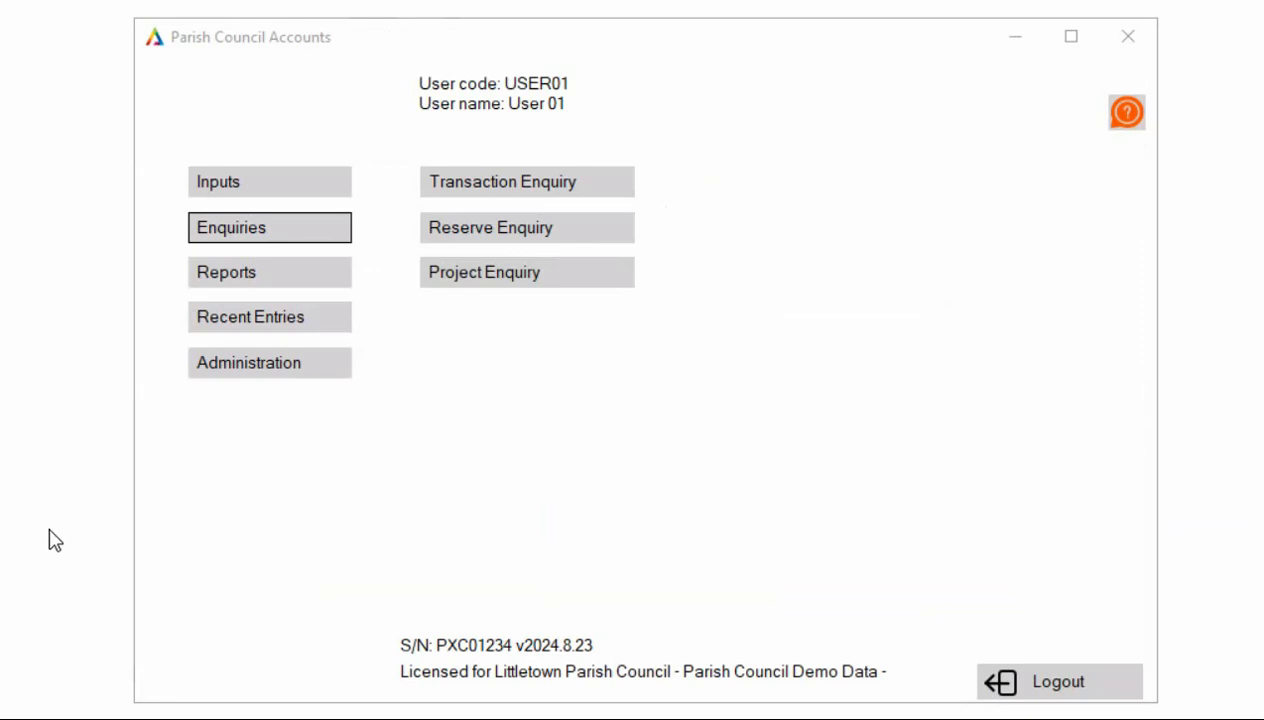
- Open the I & E Report from the reports and set its period to Year to March 2024
click(289, 279)
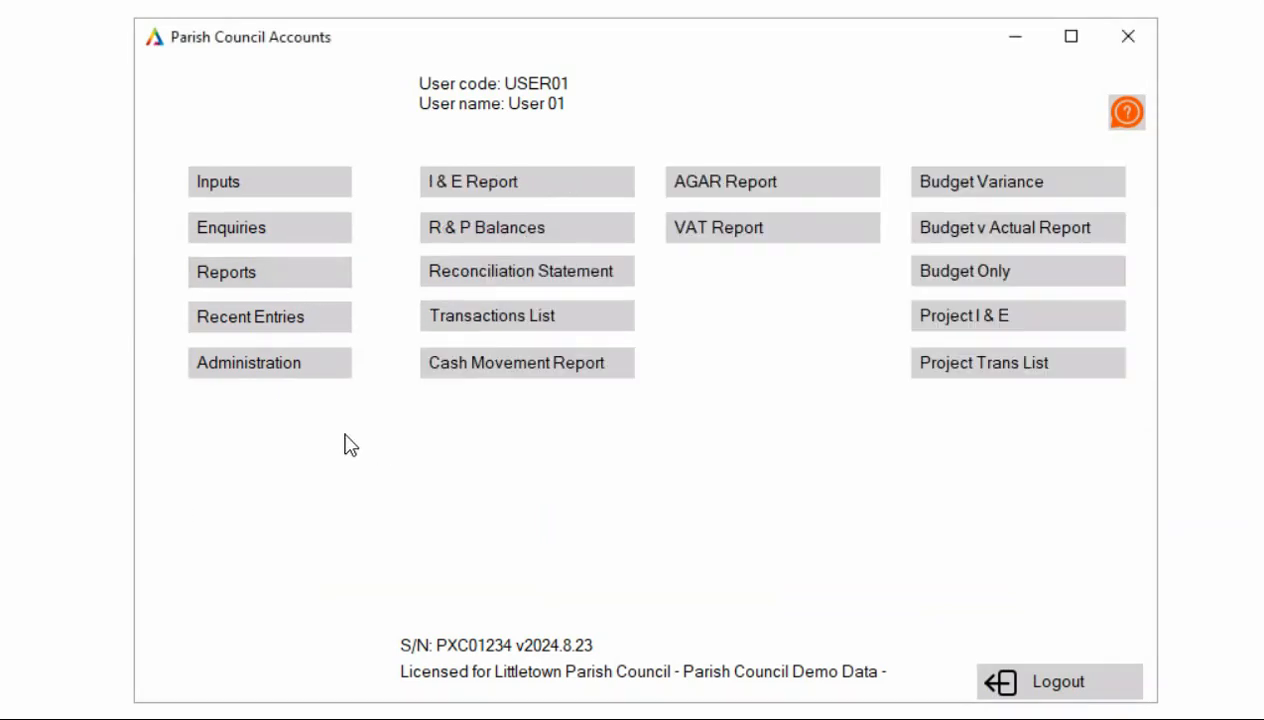
click(477, 181)
click(287, 160)
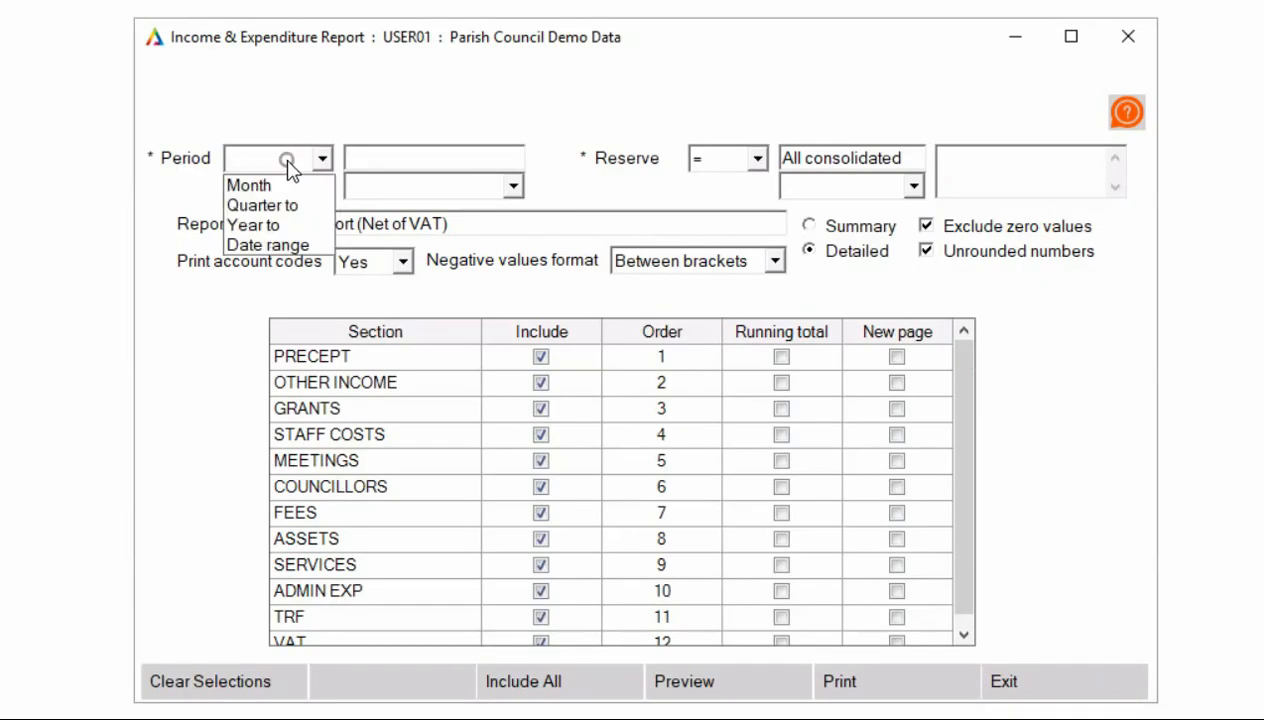
click(268, 225)
click(514, 186)
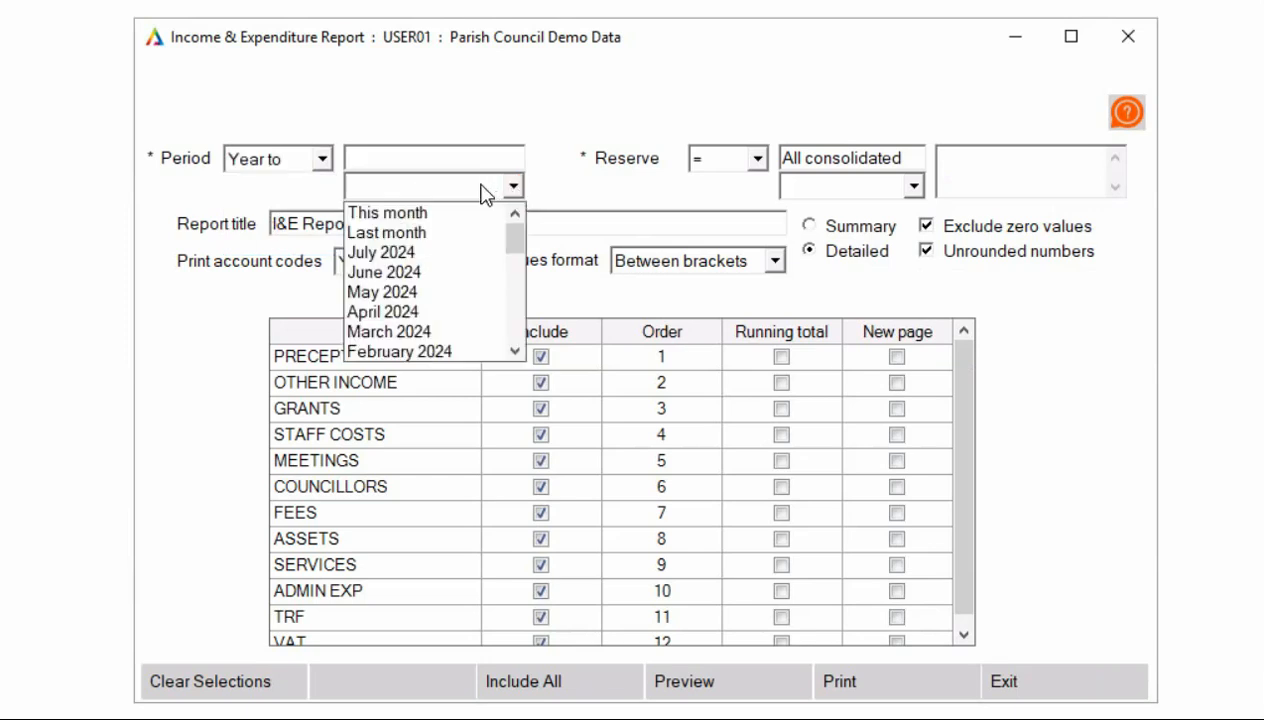
click(420, 331)
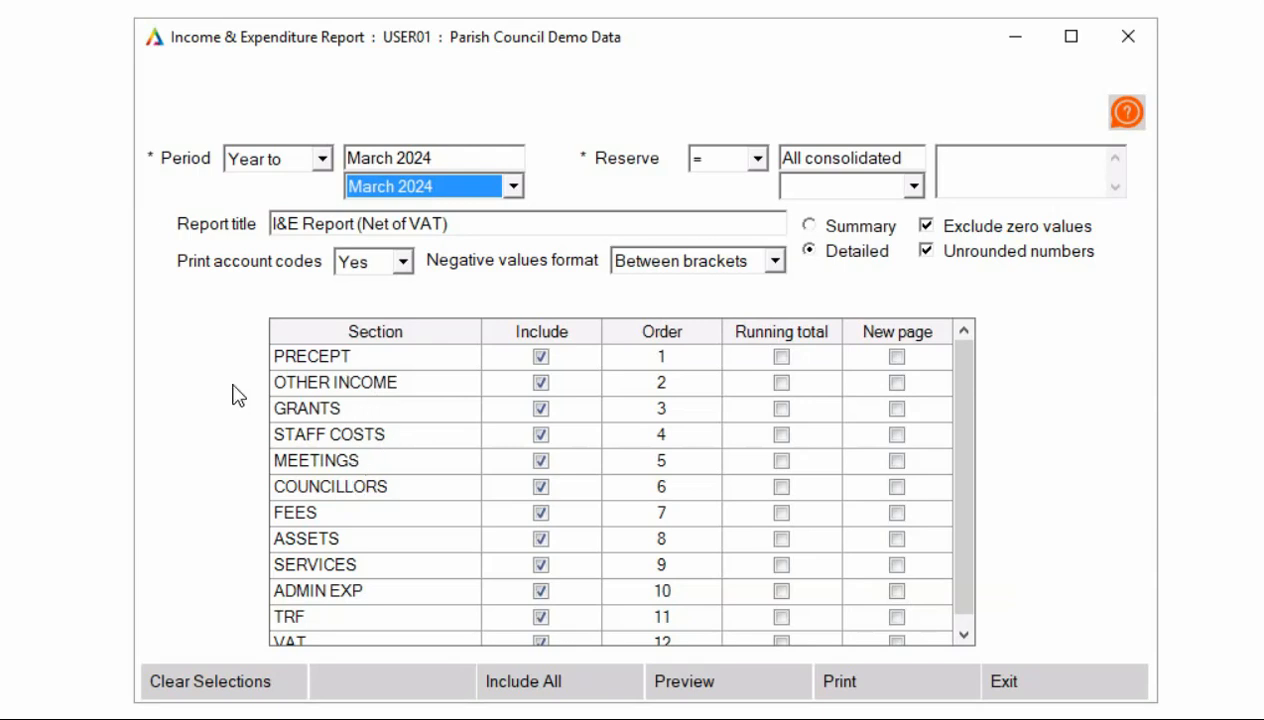
- Preview the Income & Expenditure report and read through both of its pages
click(716, 696)
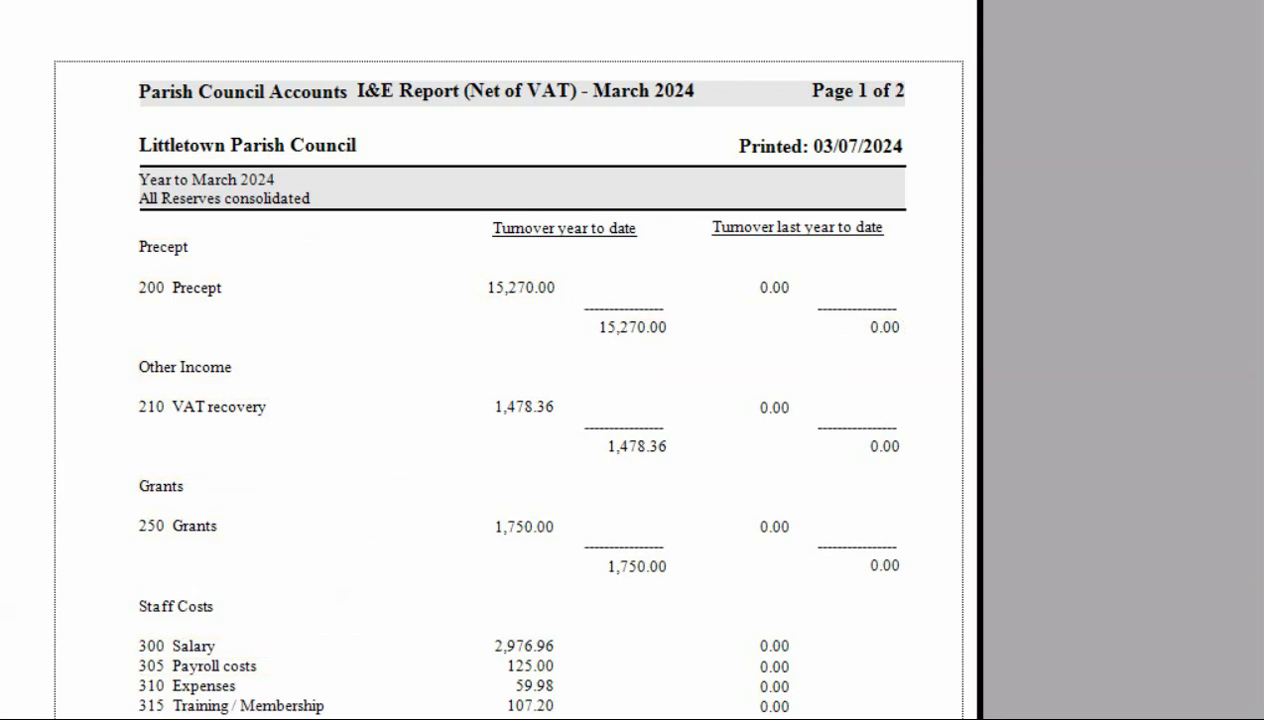
scroll(508, 400, down, 3)
scroll(508, 400, down, 4)
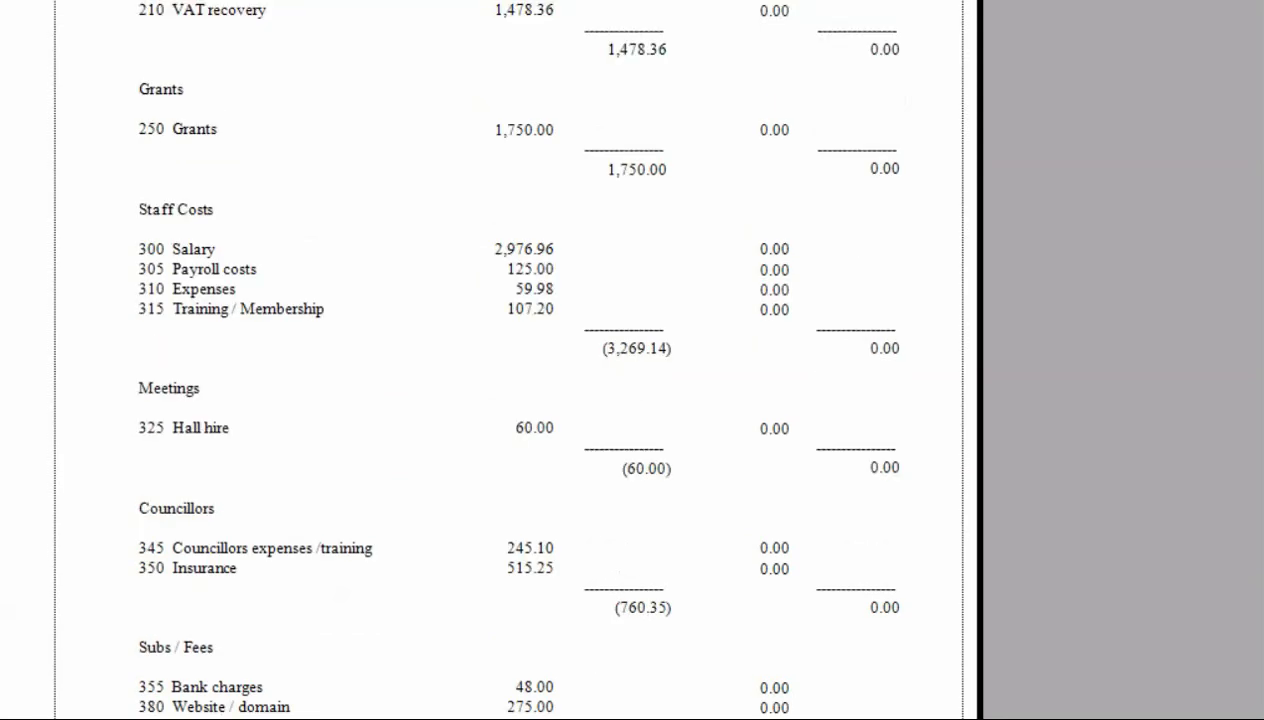
scroll(398, 100, down, 5)
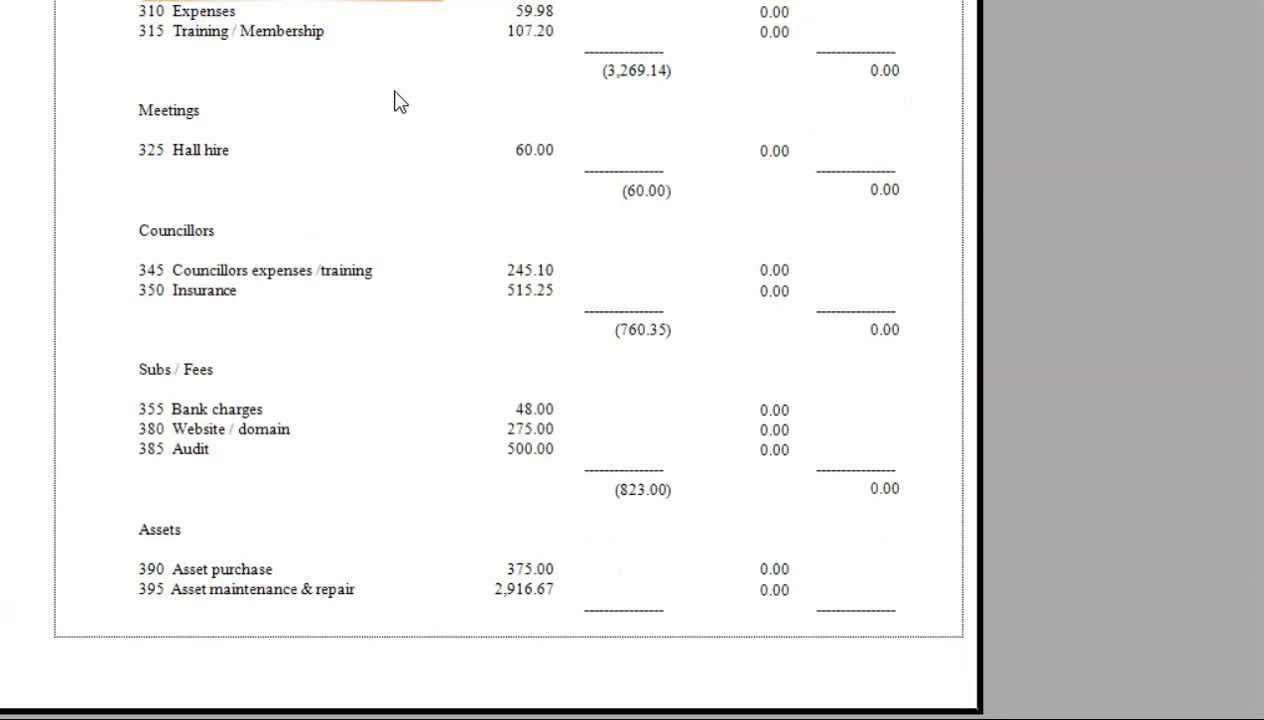
scroll(508, 360, down, 5)
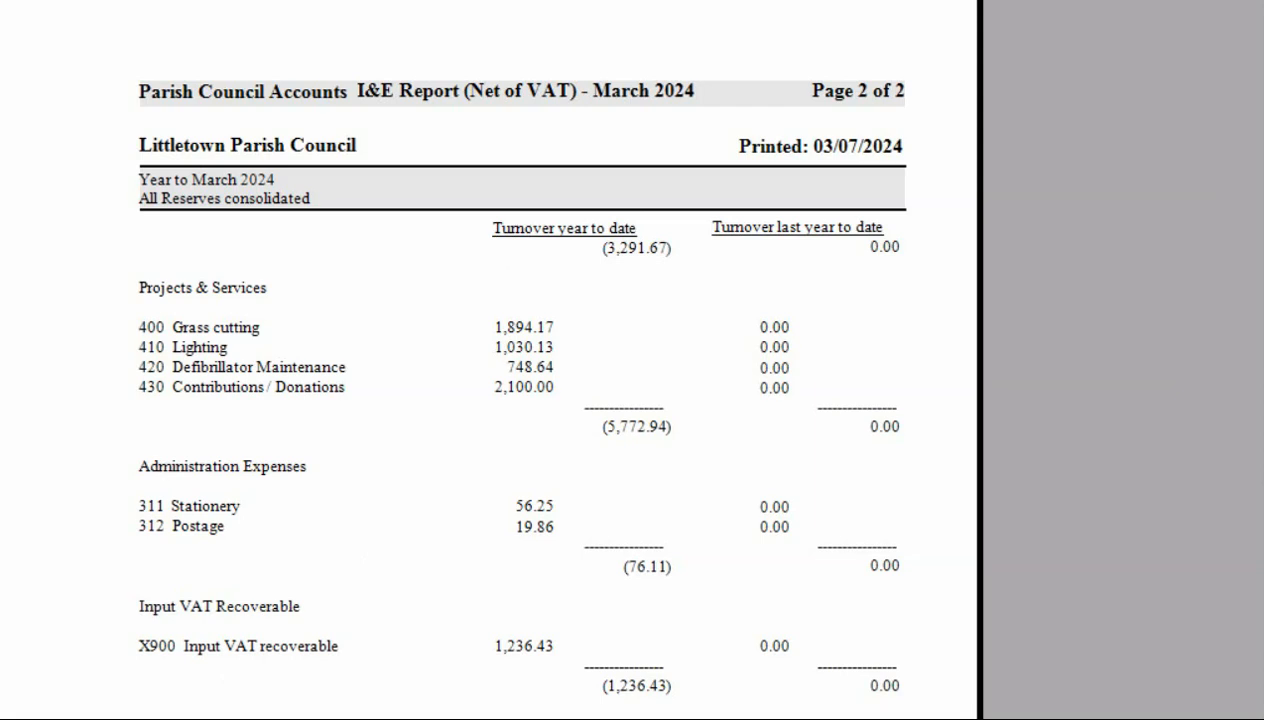
- Read the rest of the Income & Expenditure report's second page down to the total surplus/deficit, and leave the report
scroll(508, 360, down, 6)
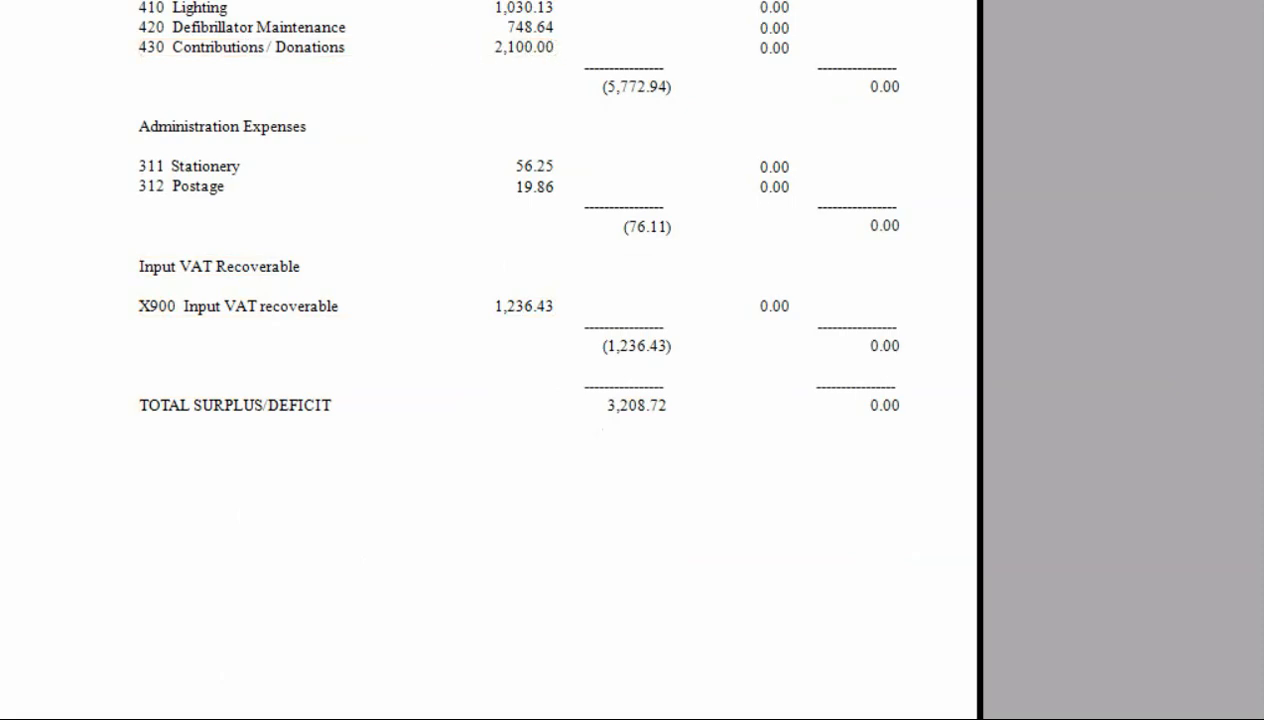
scroll(512, 217, up, 2)
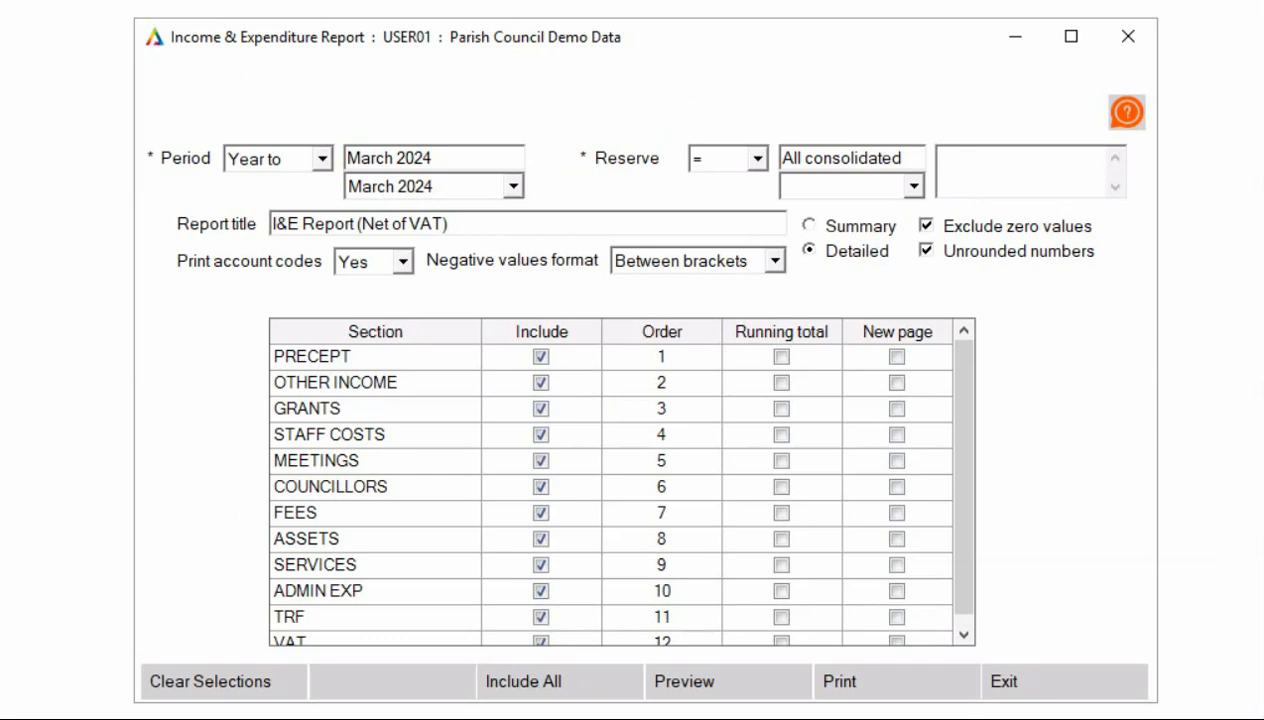
click(1045, 685)
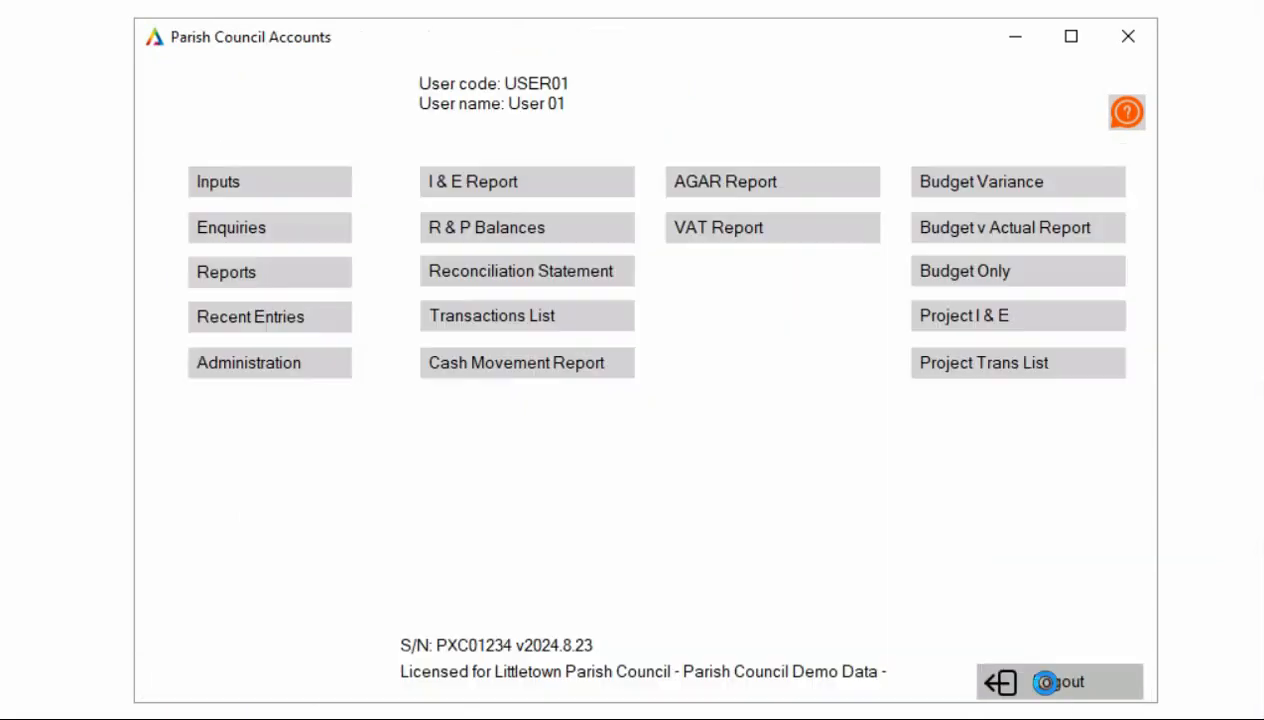
- Open the R & P Balances report and set its account range between 300 Salary and 430 Contributions / Donations
click(532, 224)
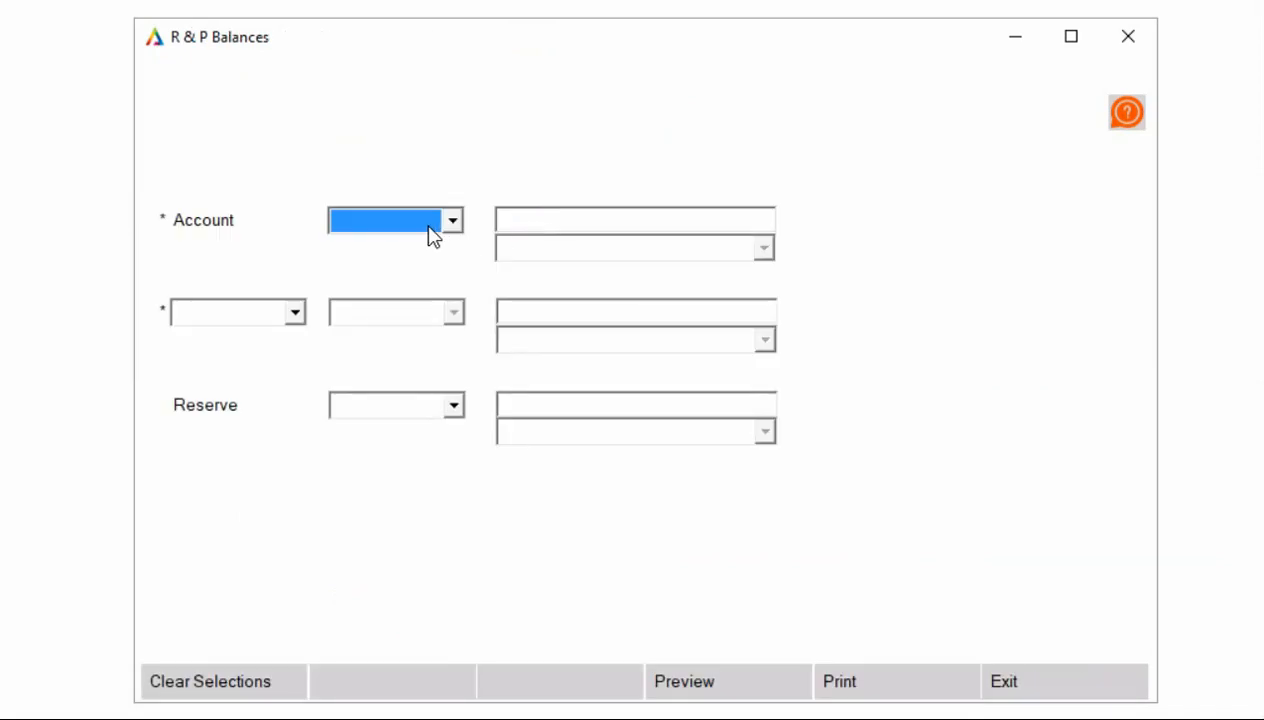
click(424, 228)
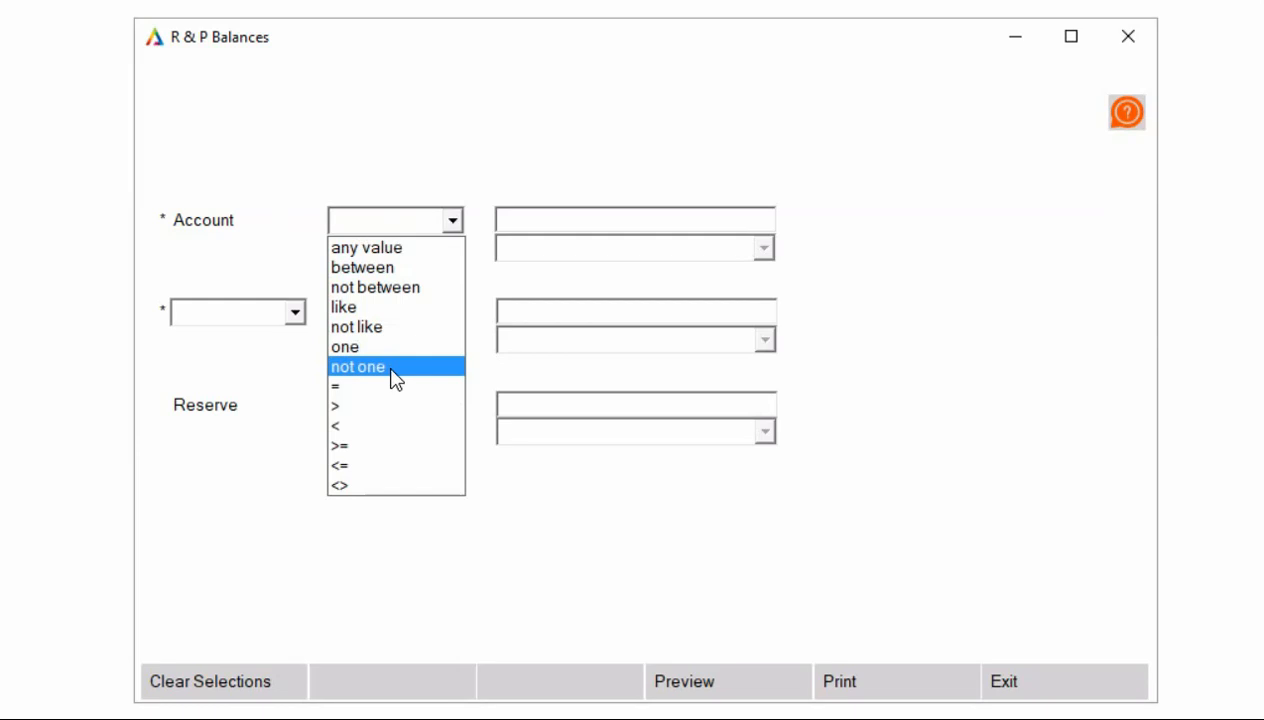
click(367, 268)
click(532, 249)
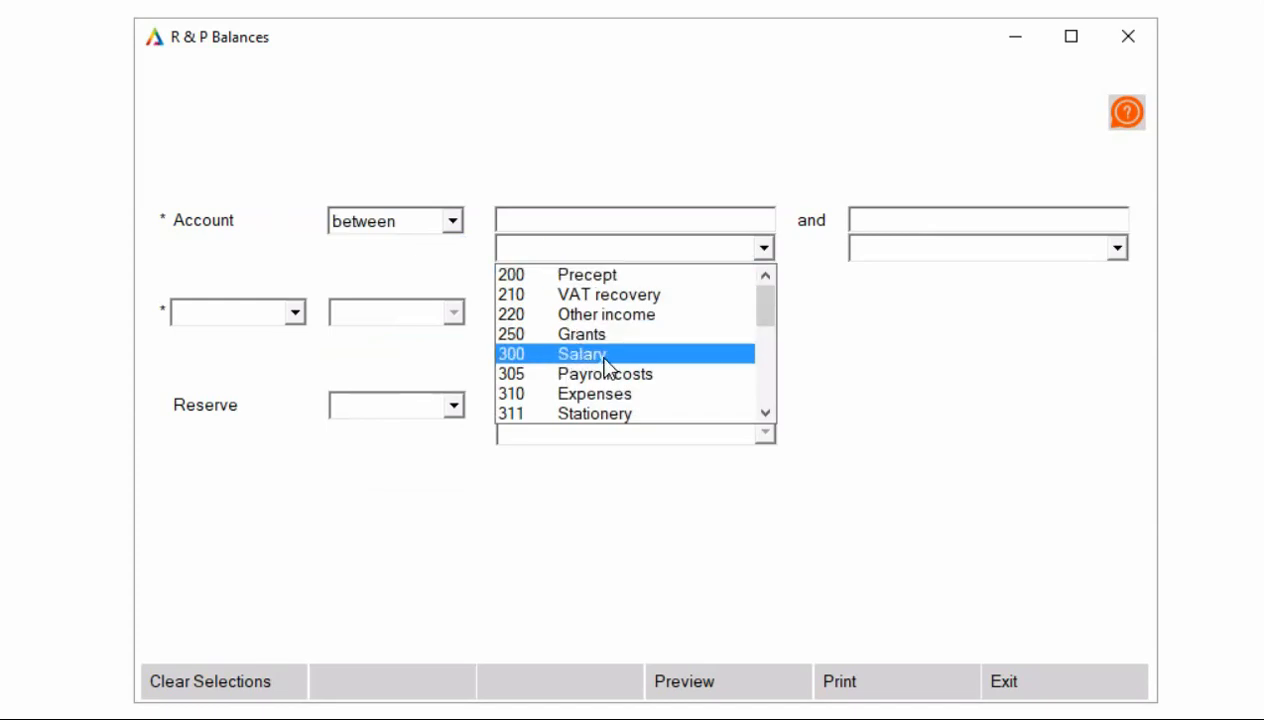
click(604, 363)
click(1021, 249)
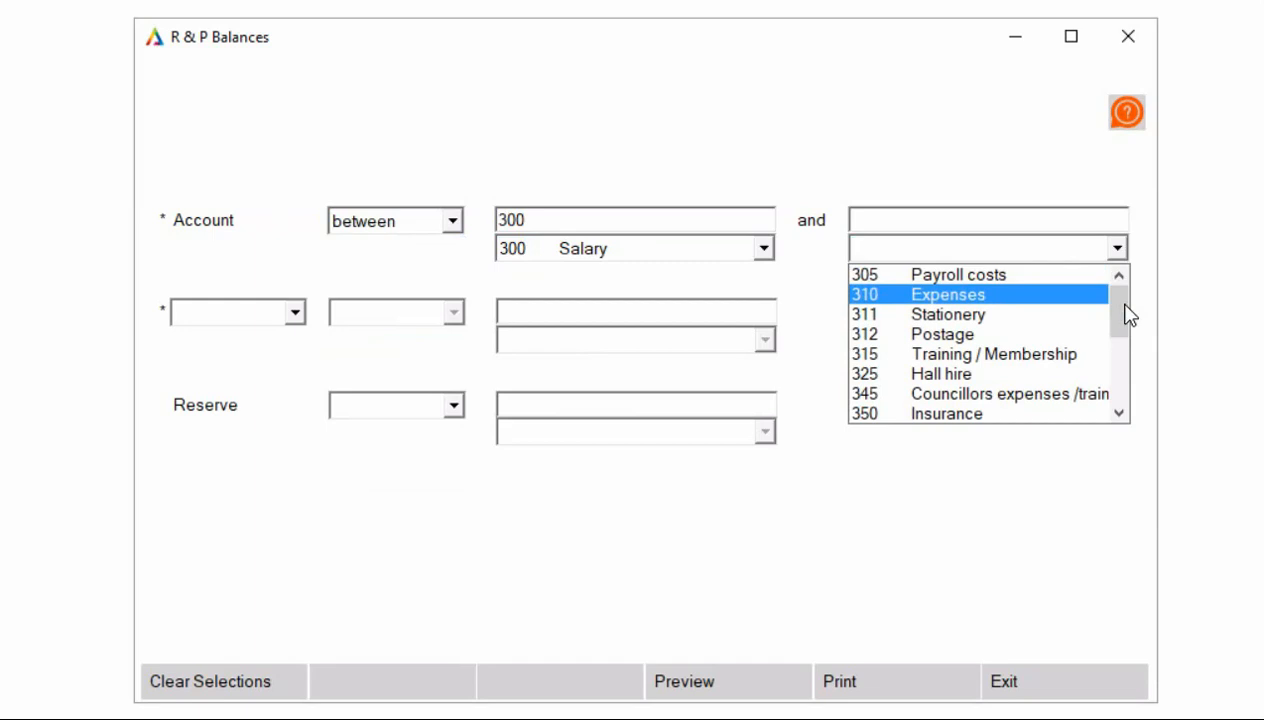
drag(1125, 315, 1128, 409)
click(1042, 396)
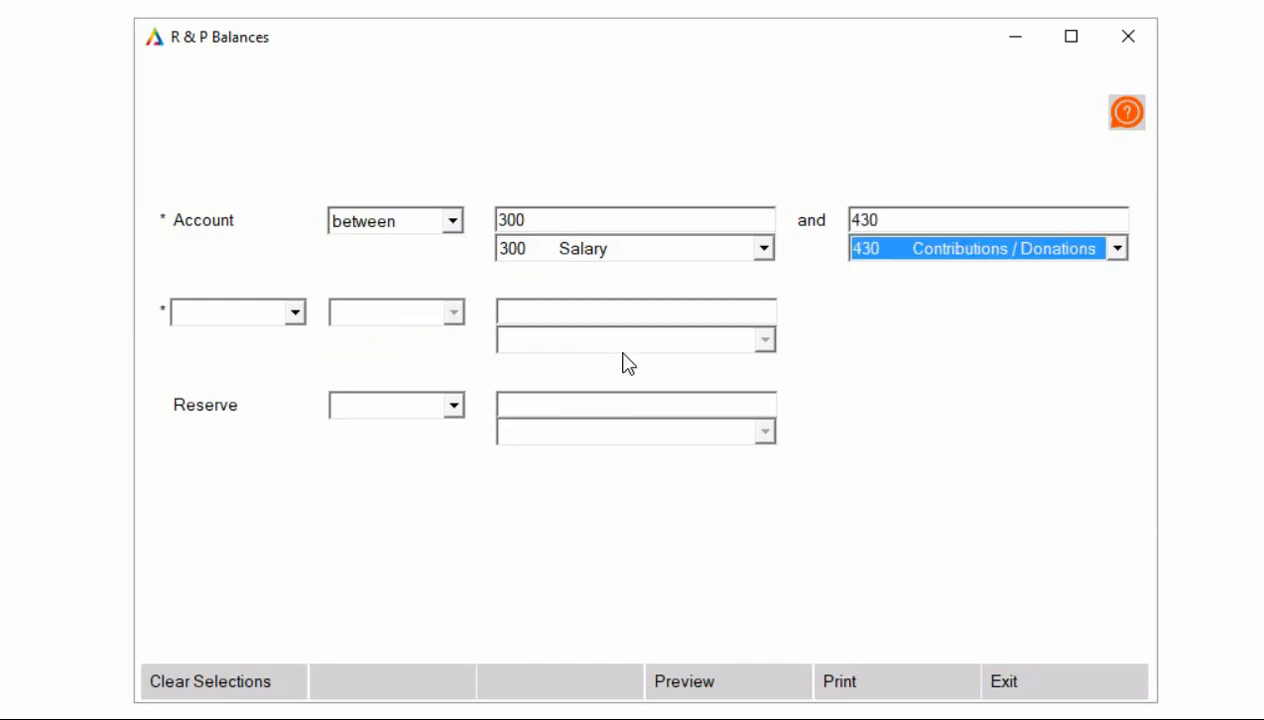
- Set the R & P Balances period to Month = March 2024, preview the report and exit it
click(236, 313)
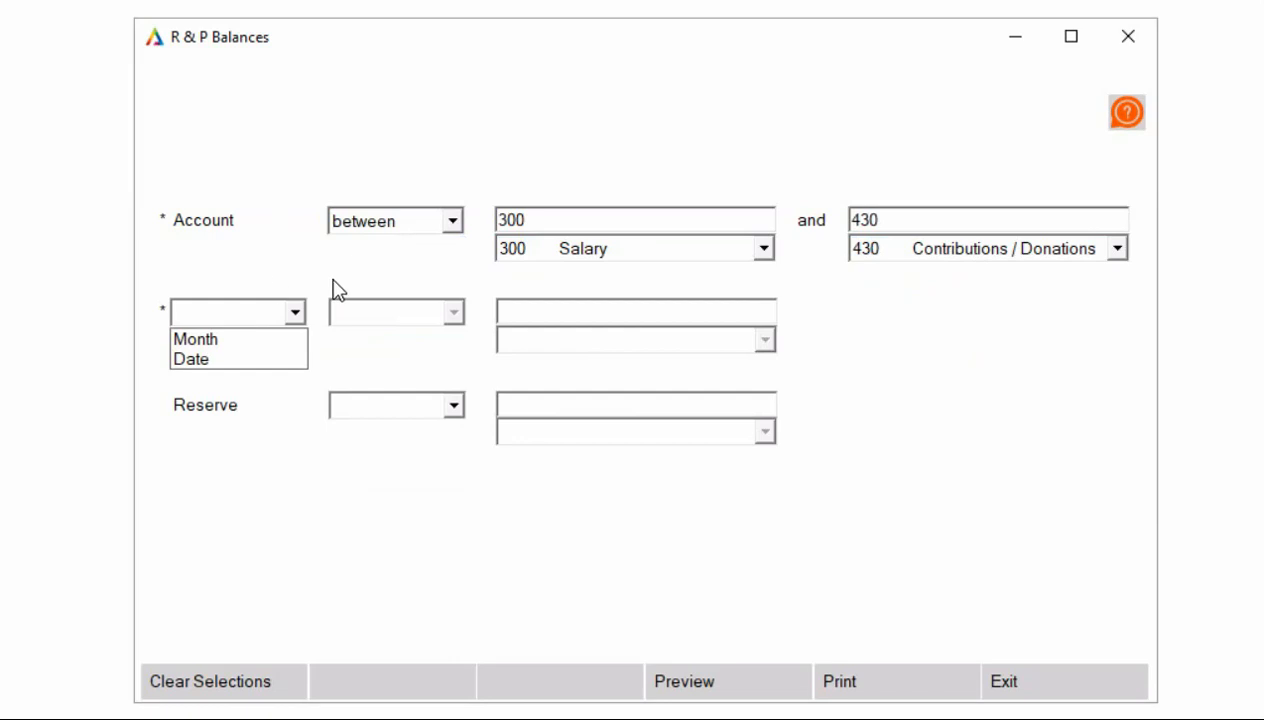
click(233, 340)
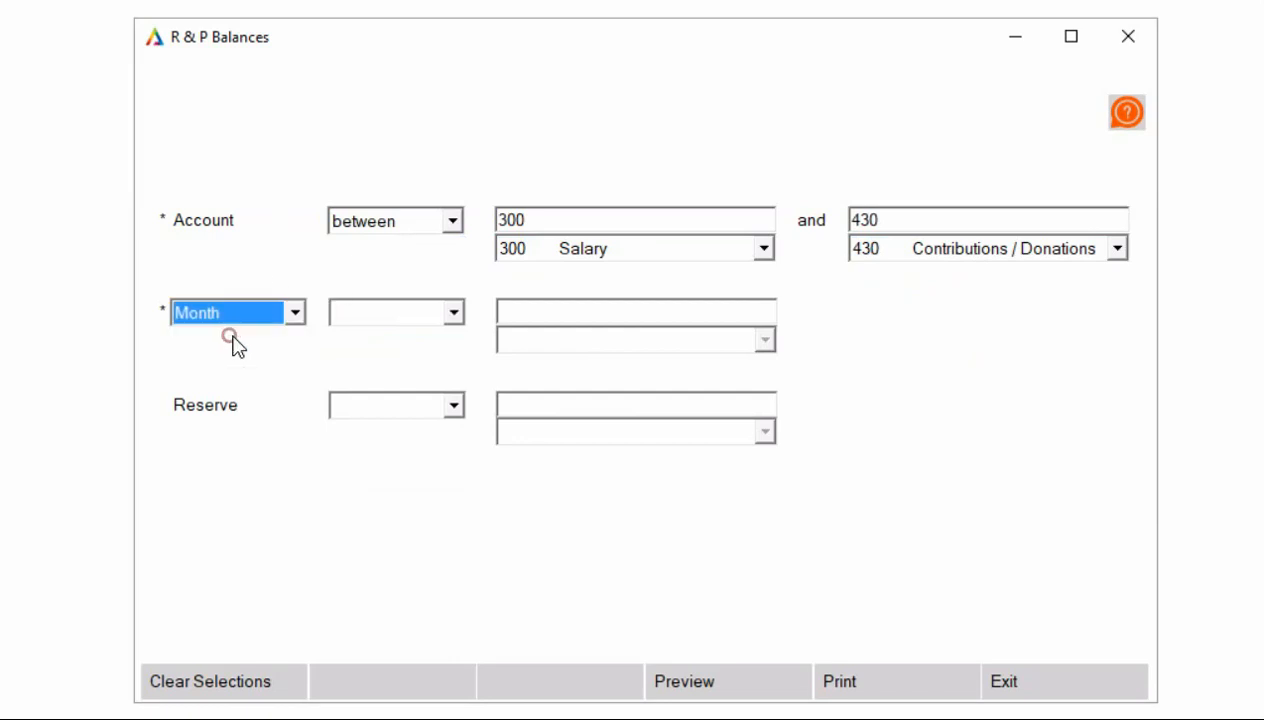
click(392, 313)
click(400, 339)
click(583, 340)
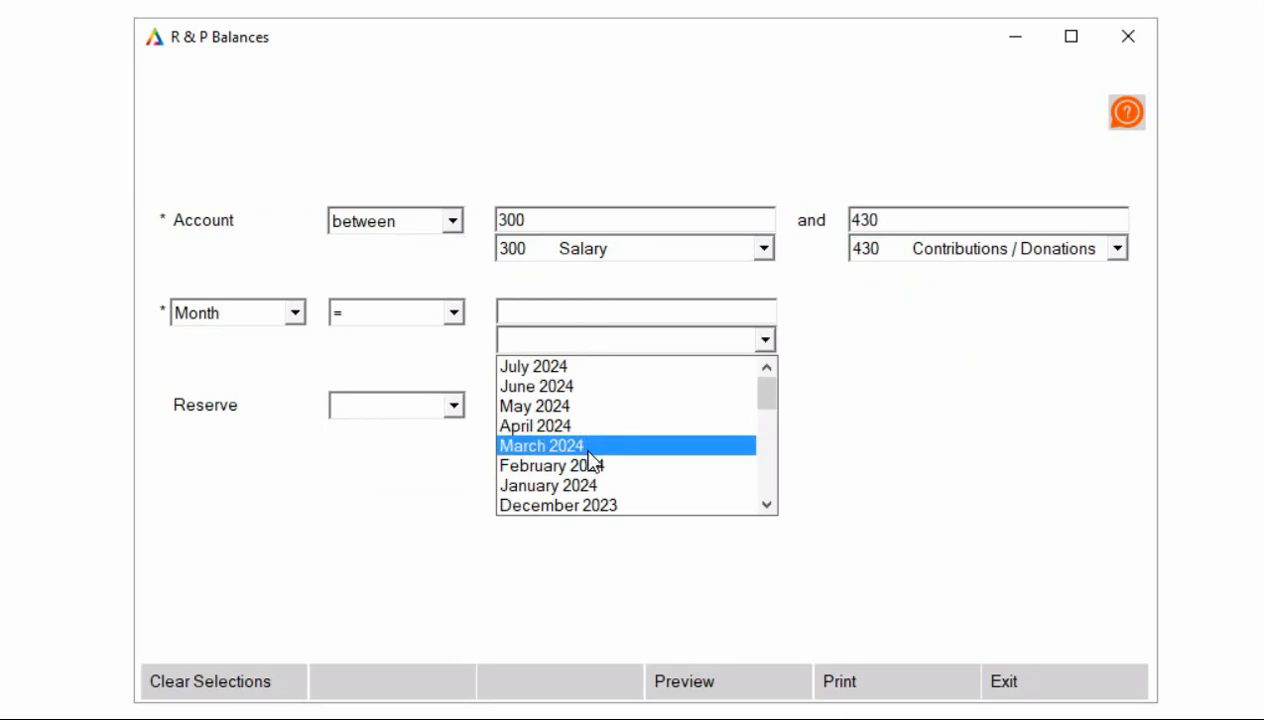
click(588, 452)
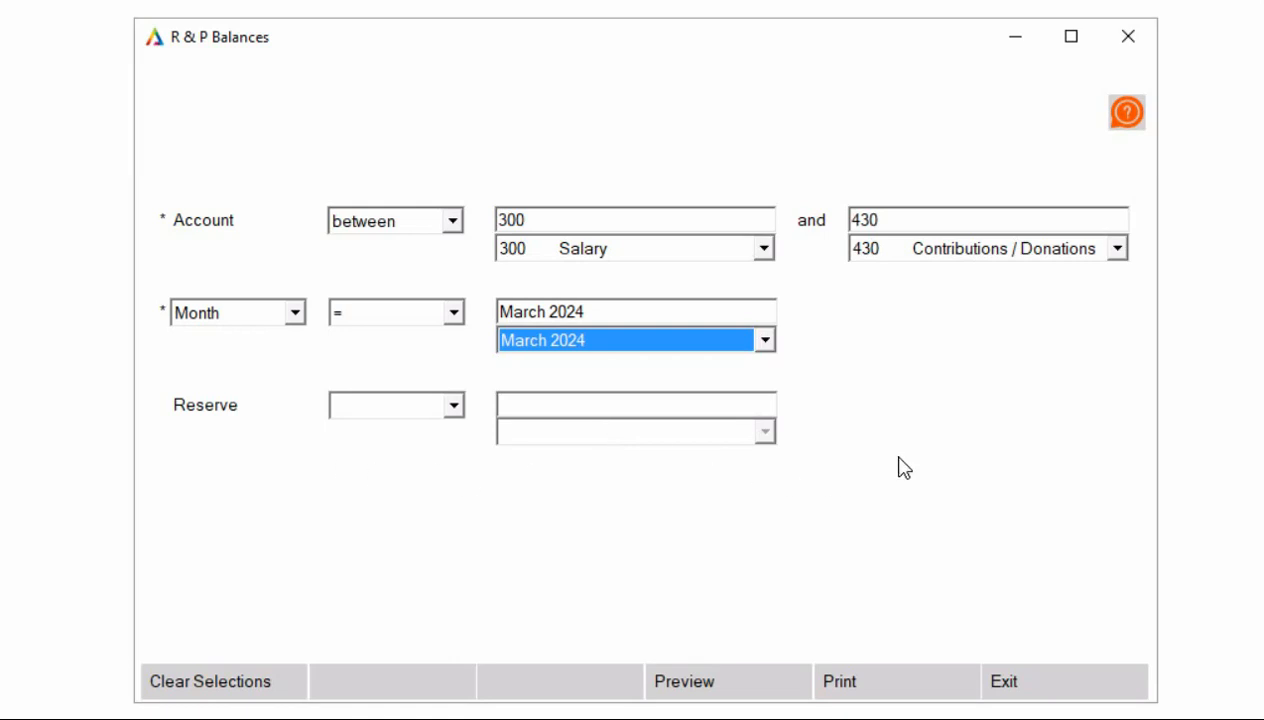
click(730, 684)
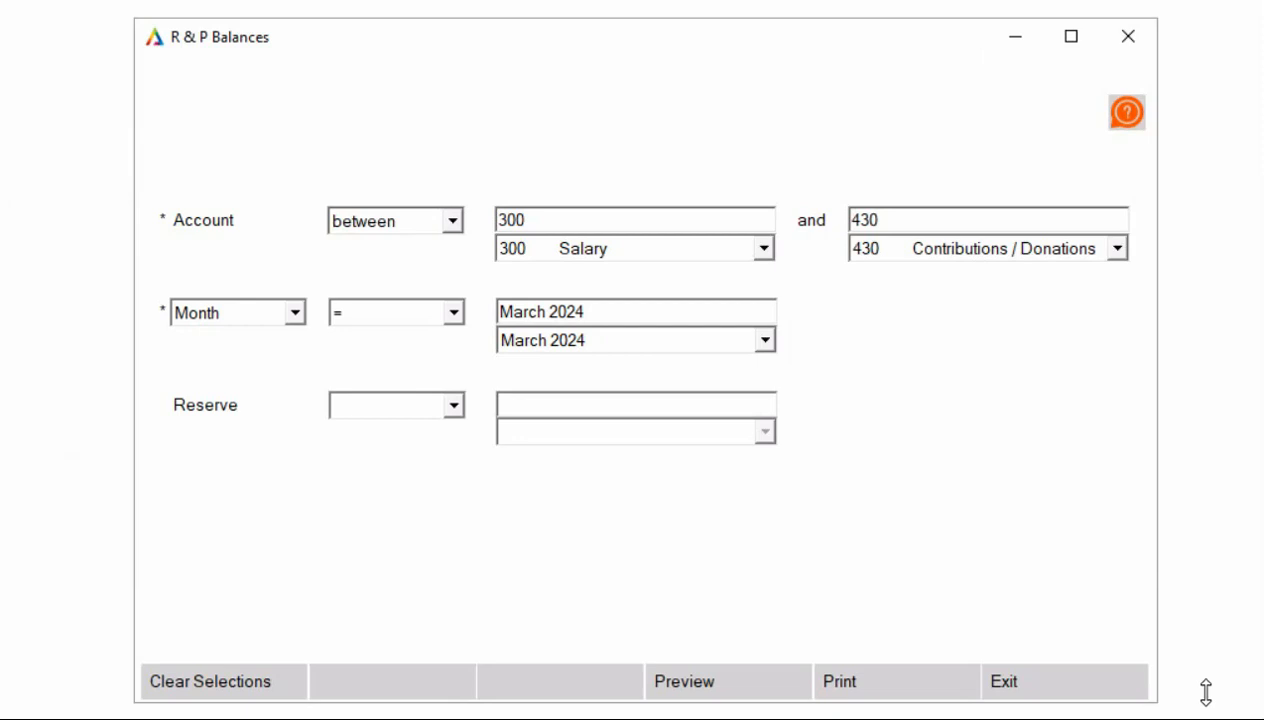
click(1093, 696)
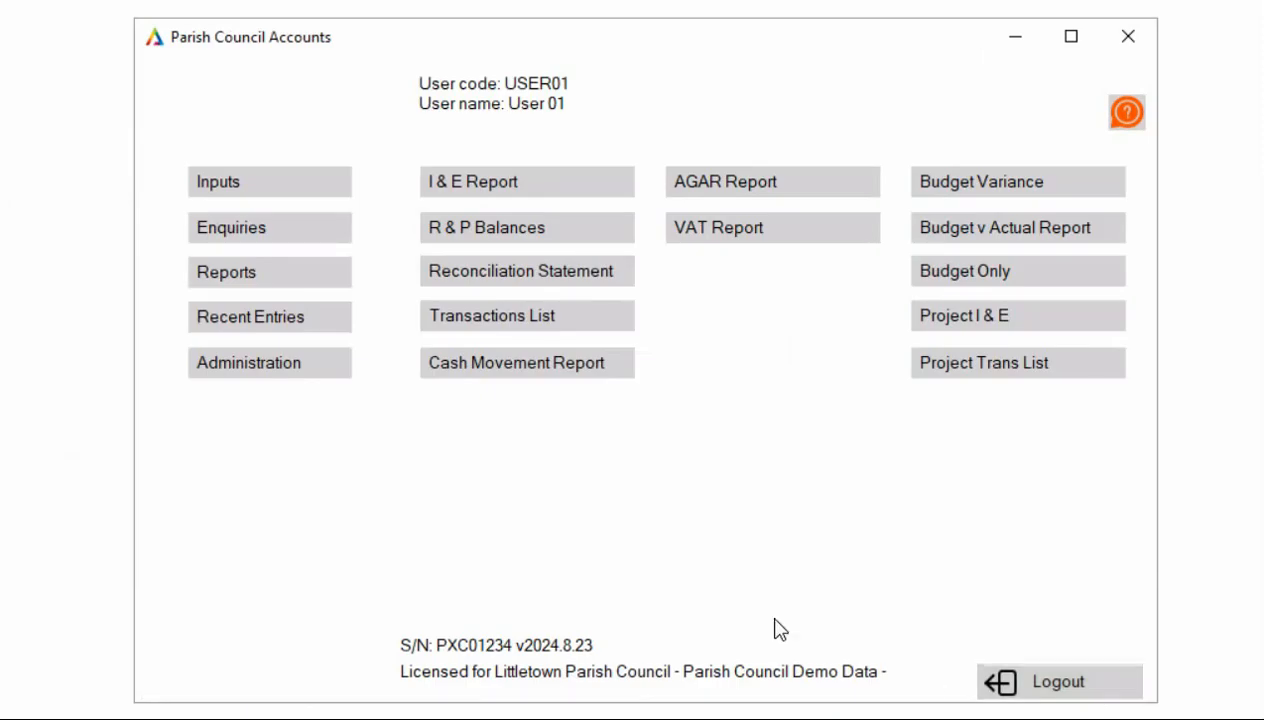
- Open the Reconciliation Statement and set its month to February 2024, keeping the deposit account included
click(582, 272)
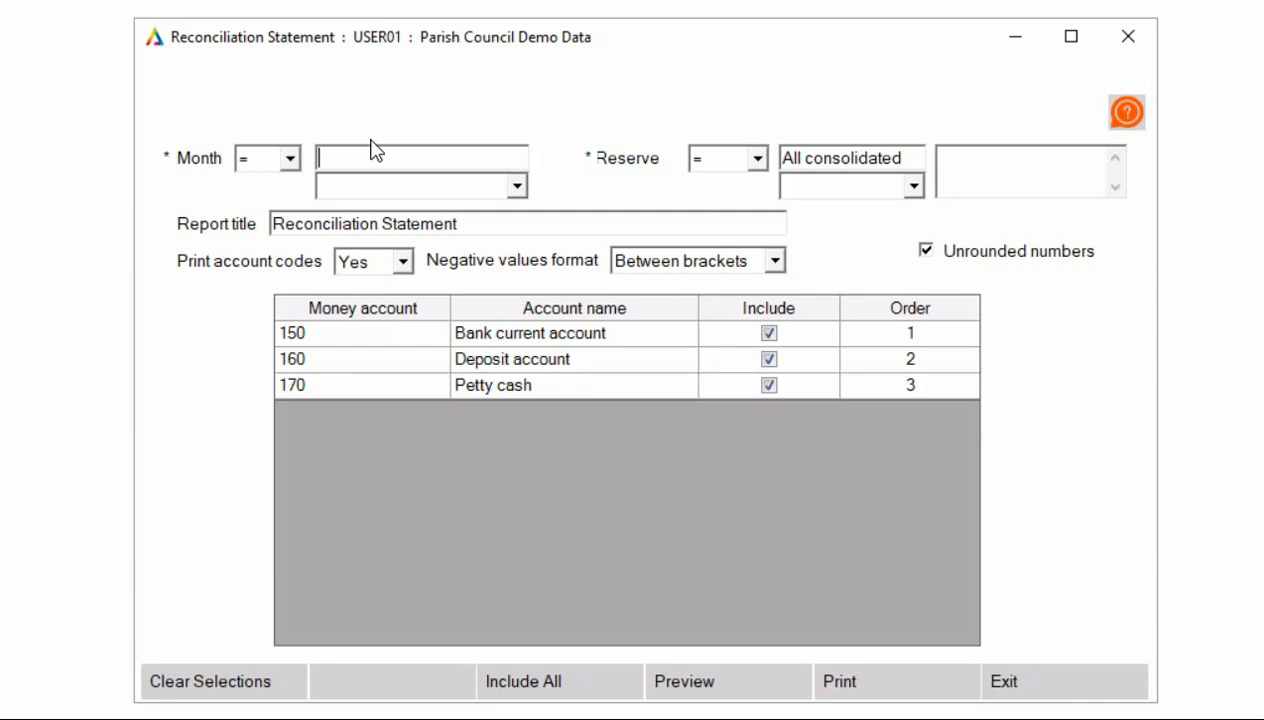
click(418, 189)
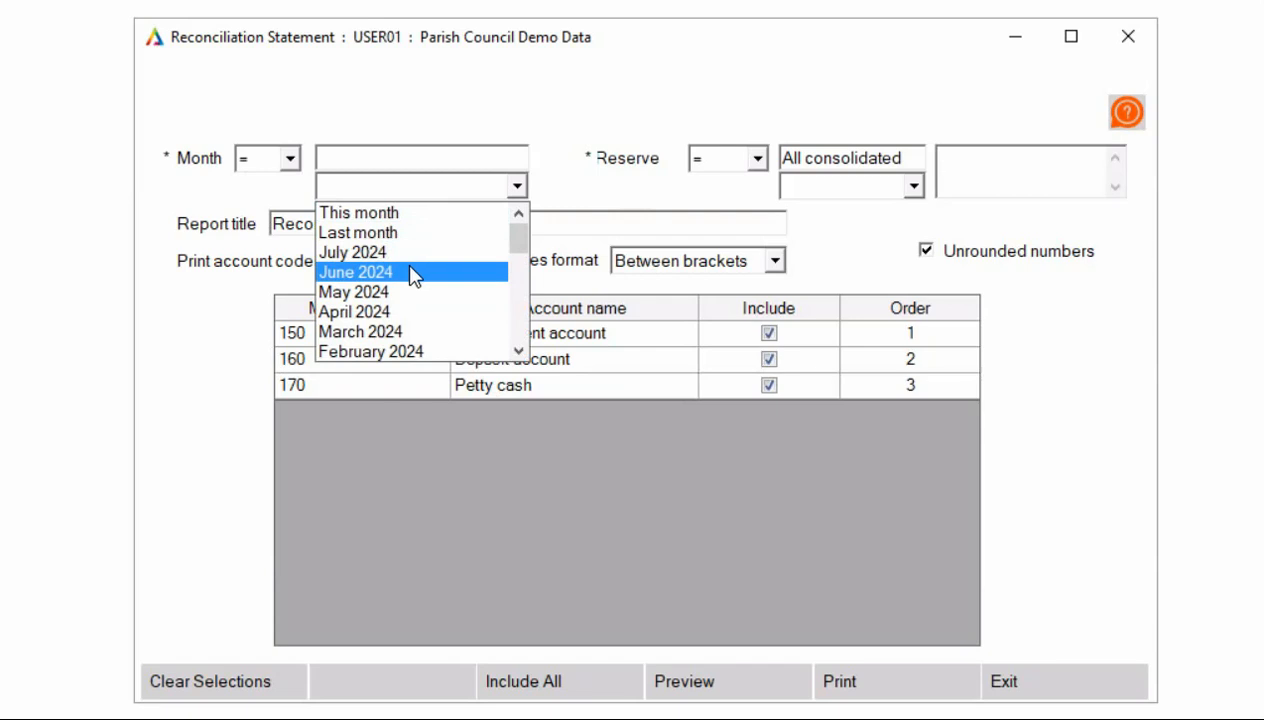
click(400, 351)
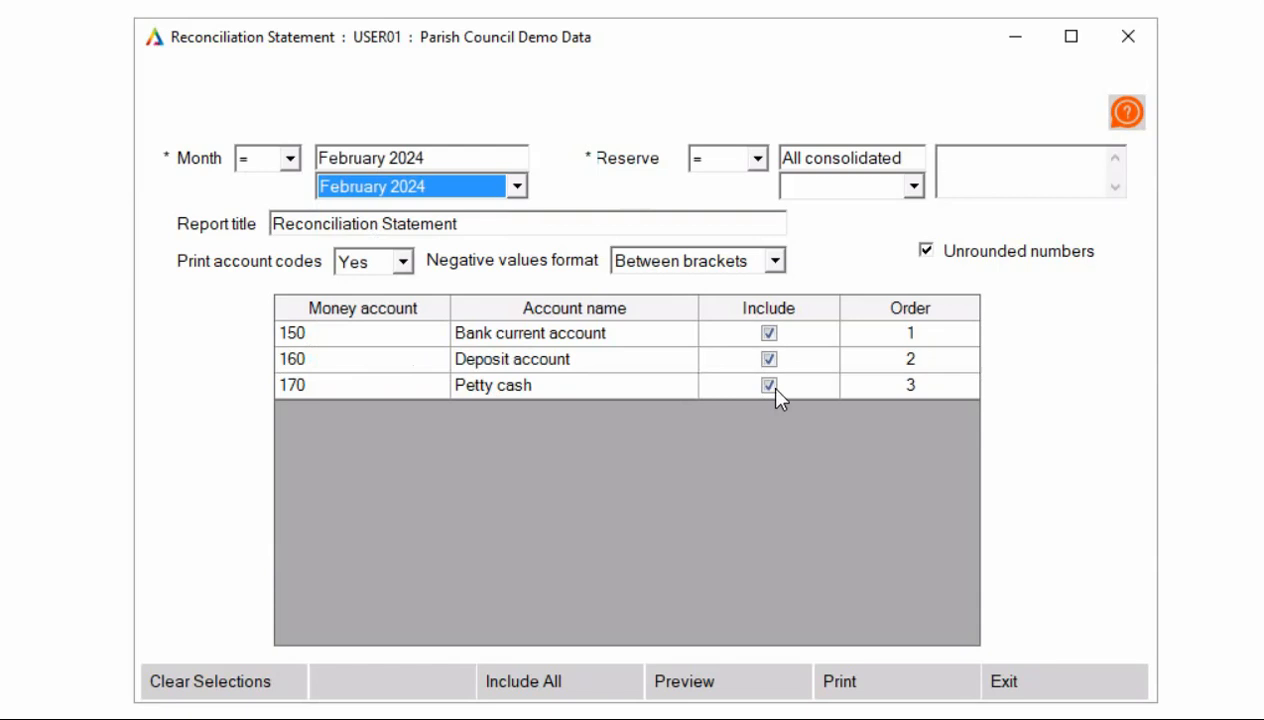
click(769, 359)
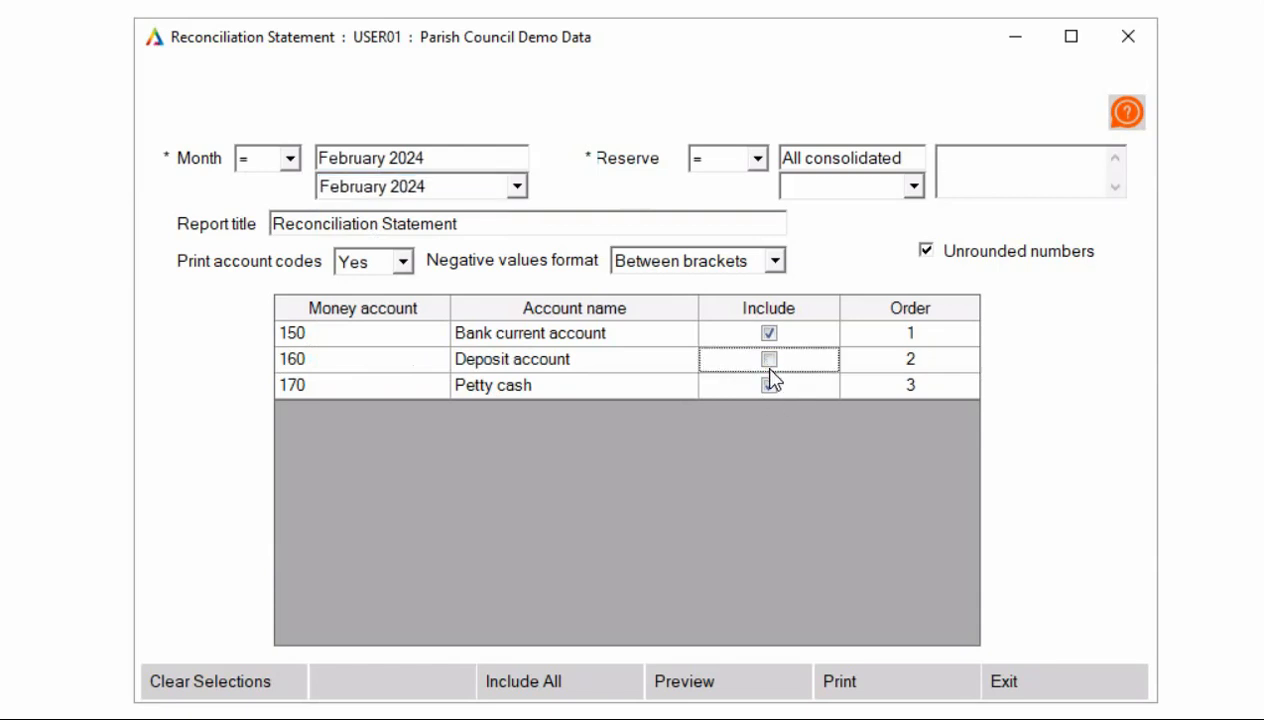
click(767, 362)
- Preview the Reconciliation Statement, read the money account balances and exit the report
click(728, 686)
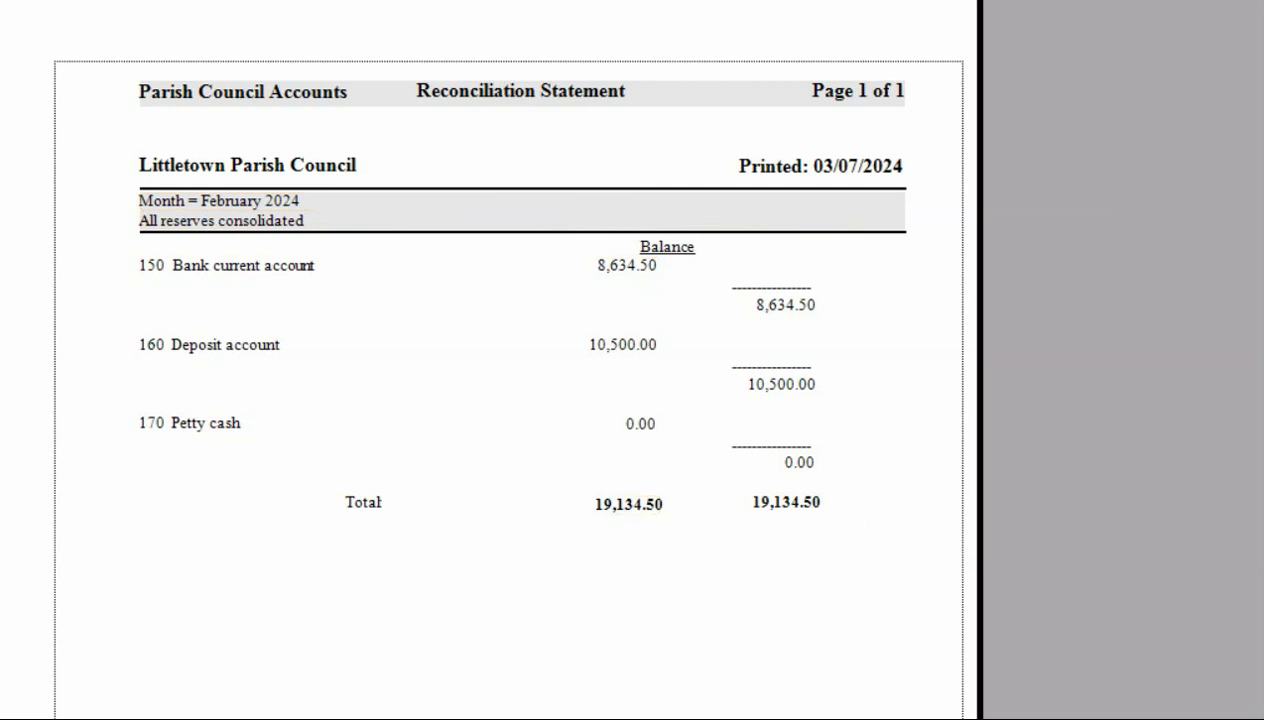
key(Escape)
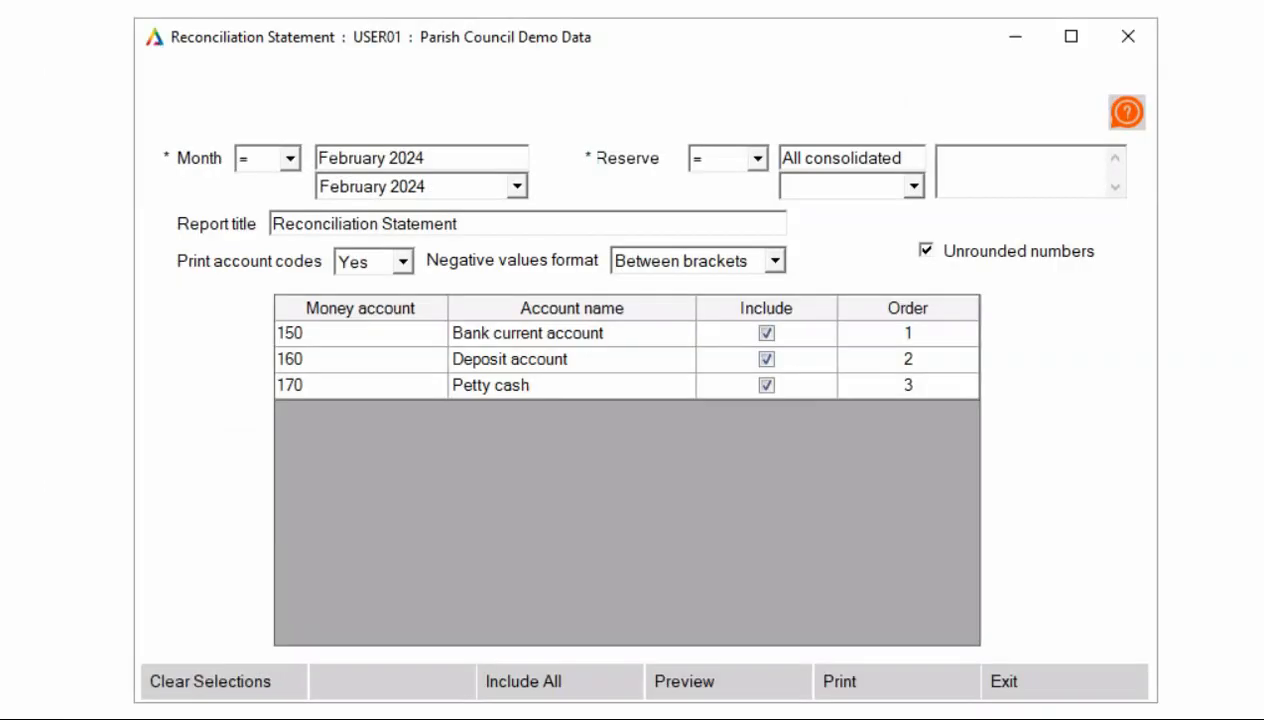
click(1066, 698)
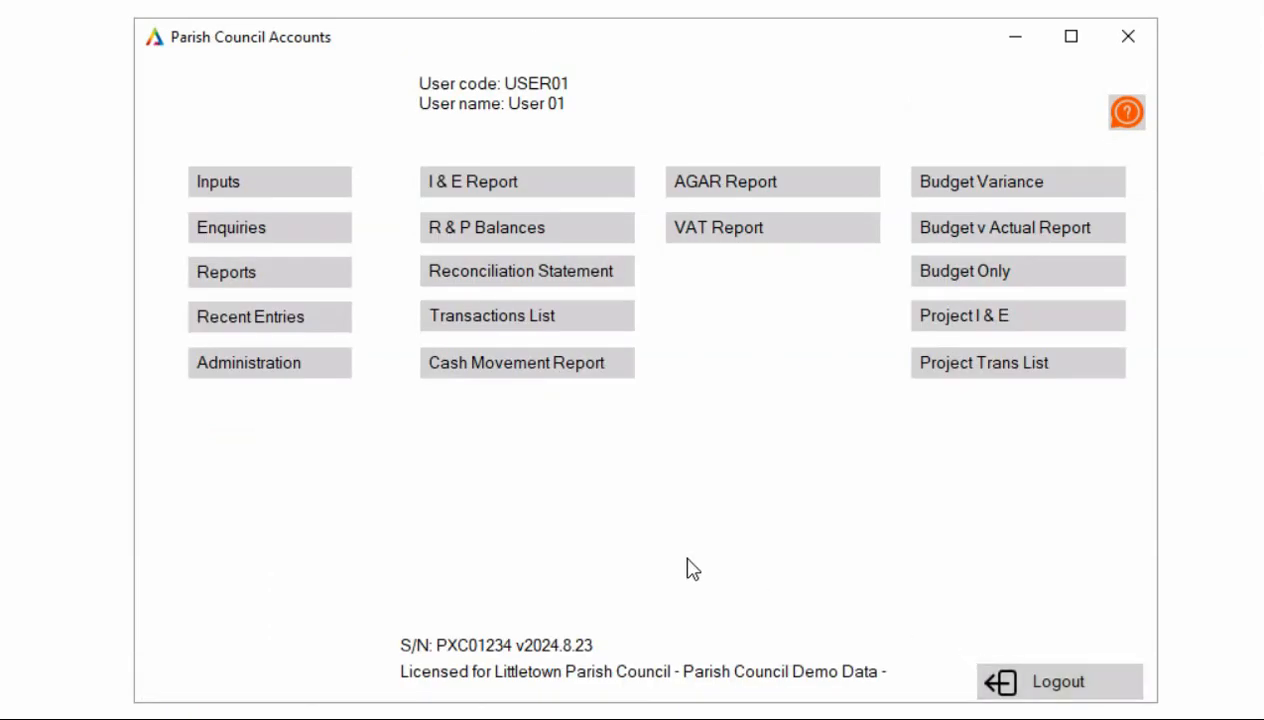
- Open the Transactions List and set its account to = 300 Salary and its date condition to any value
click(545, 322)
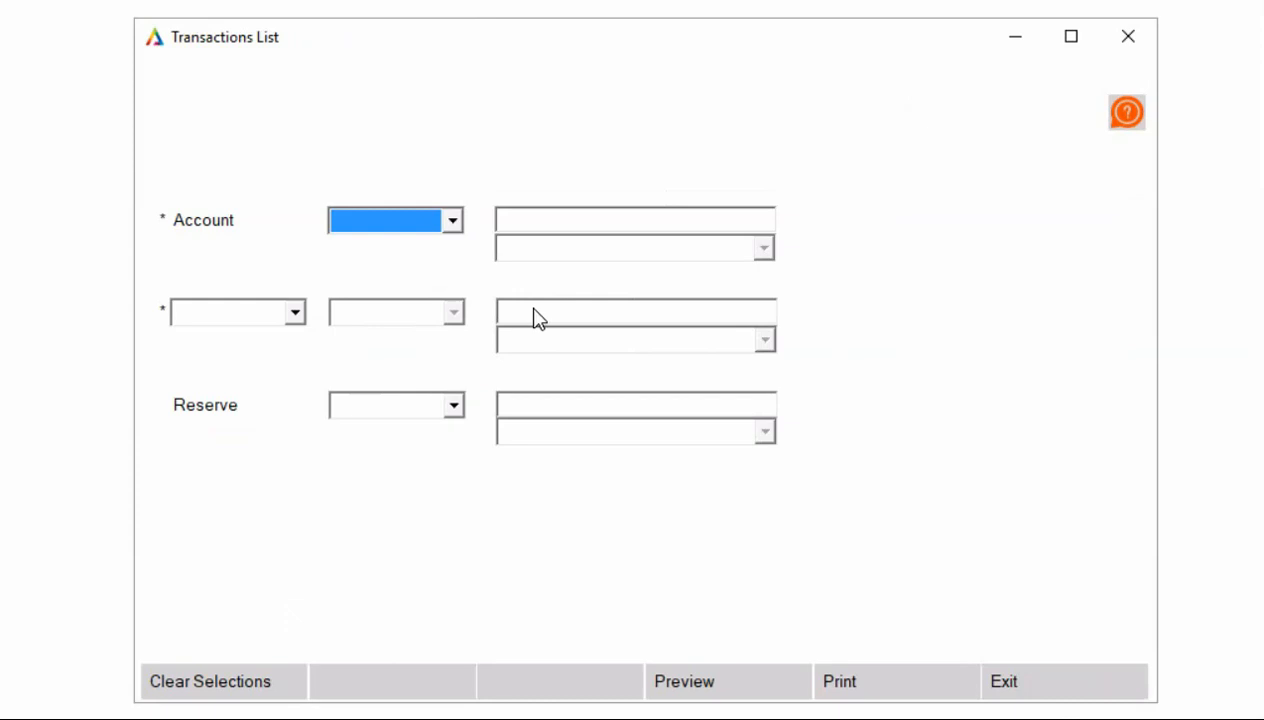
click(435, 222)
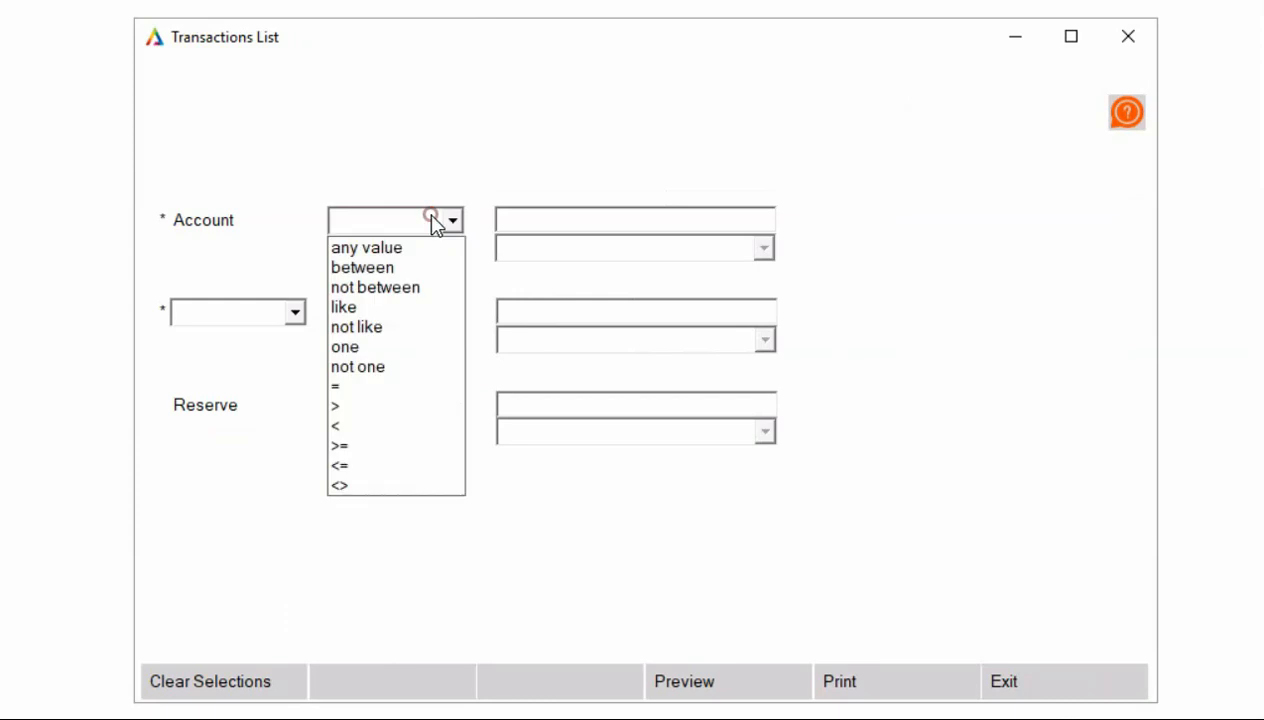
click(378, 387)
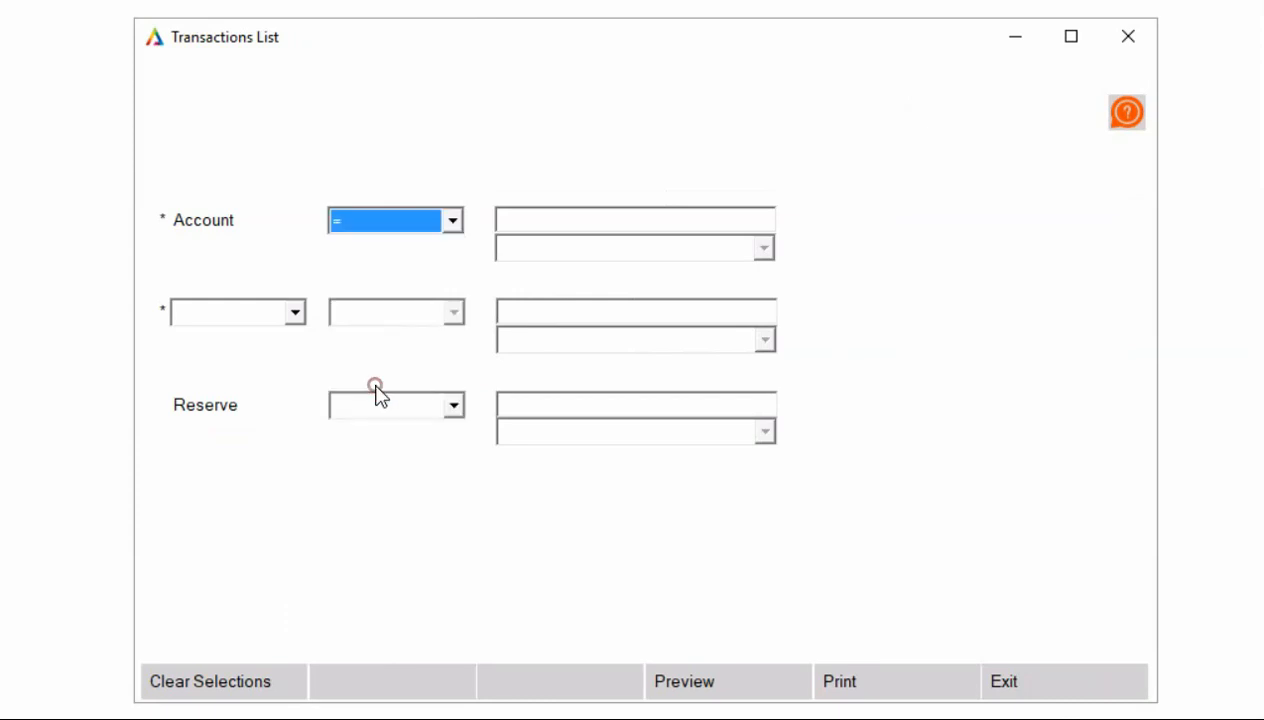
click(522, 252)
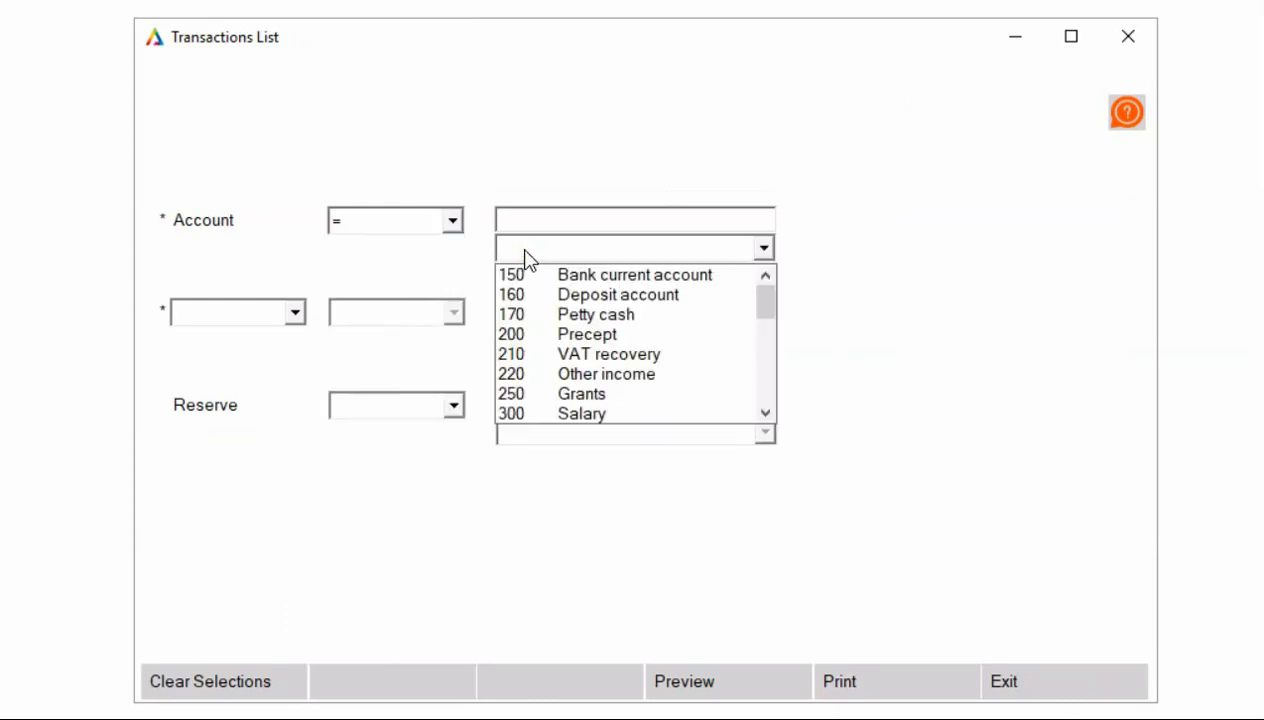
click(612, 418)
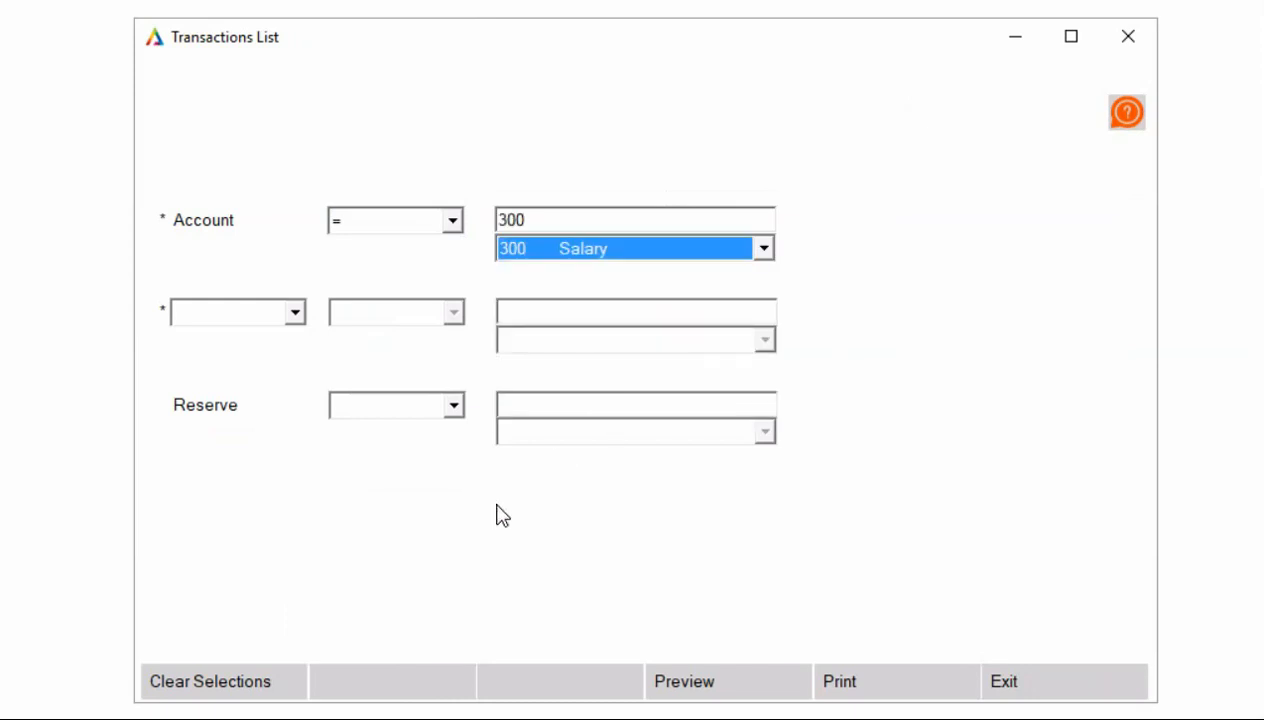
click(233, 313)
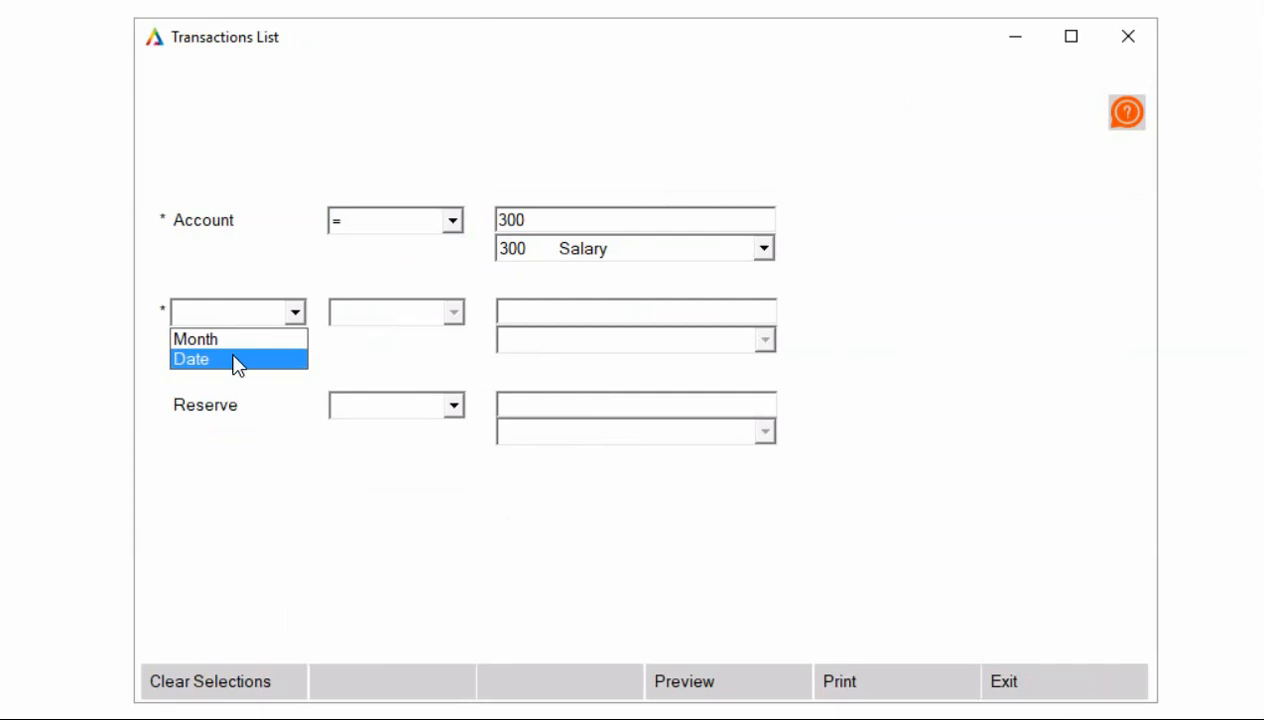
click(233, 359)
click(392, 314)
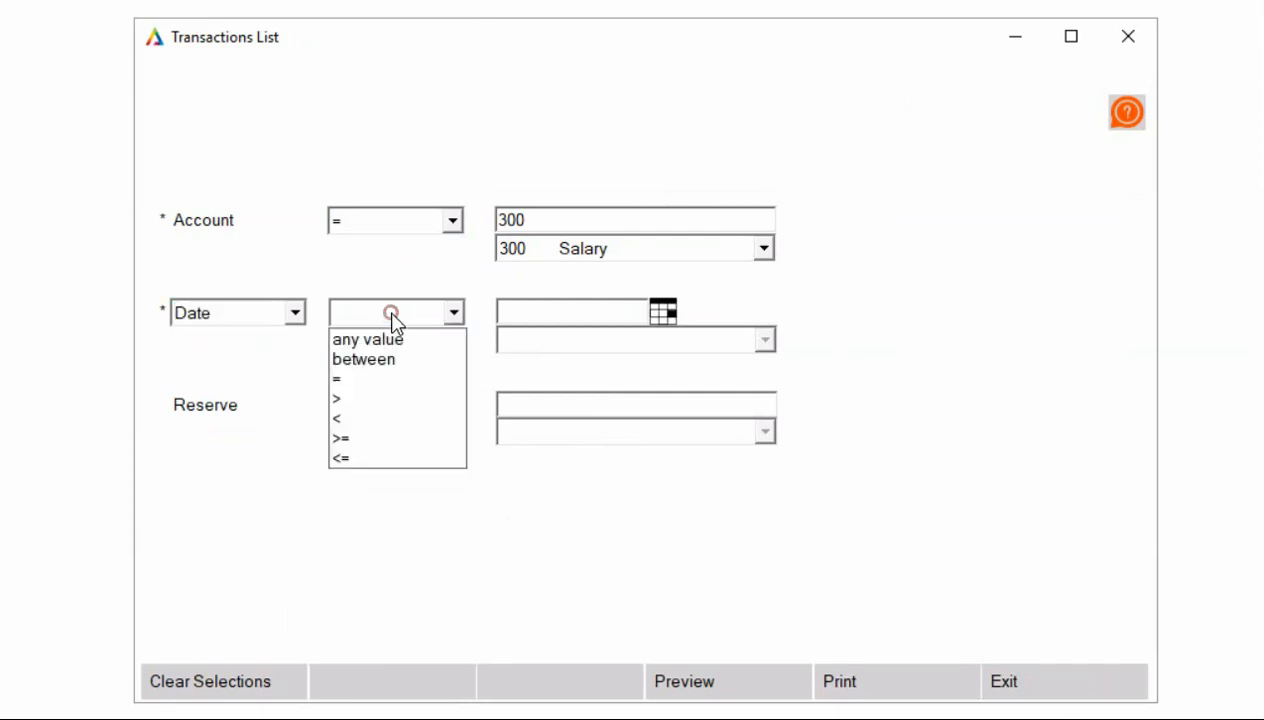
click(390, 340)
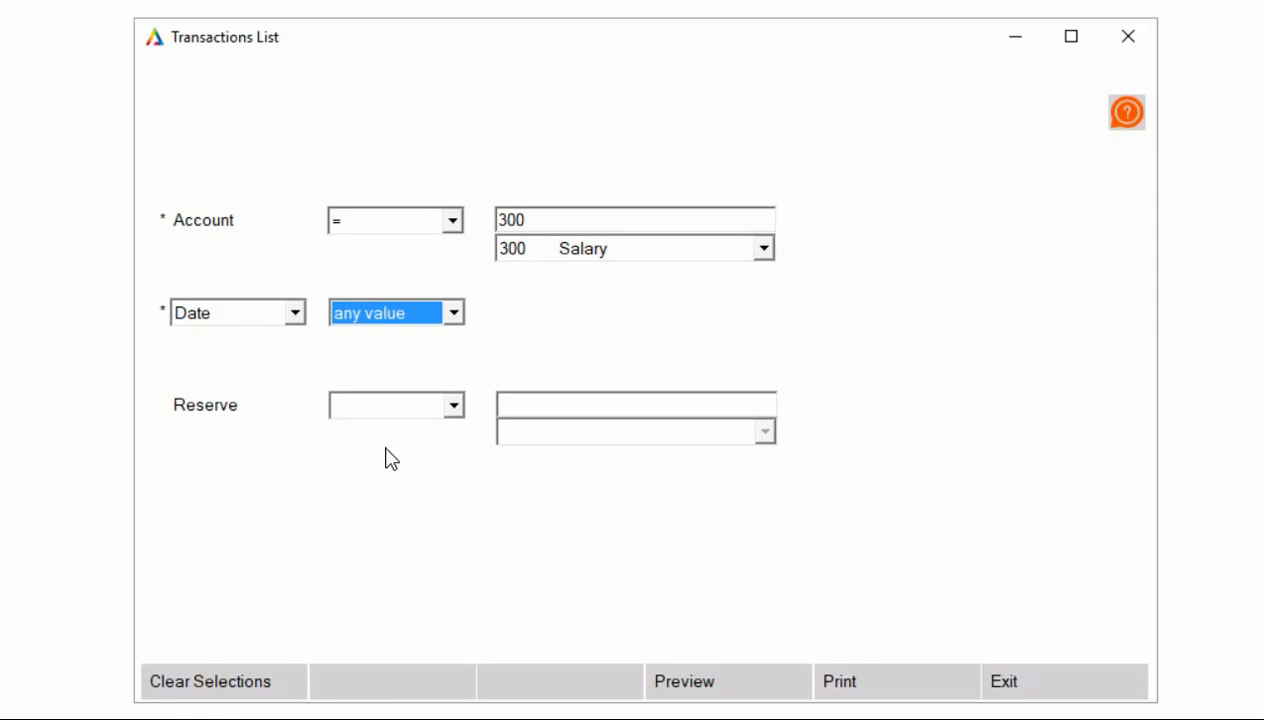
- Preview the salary Transactions List, read through both of its pages and exit the report
click(722, 683)
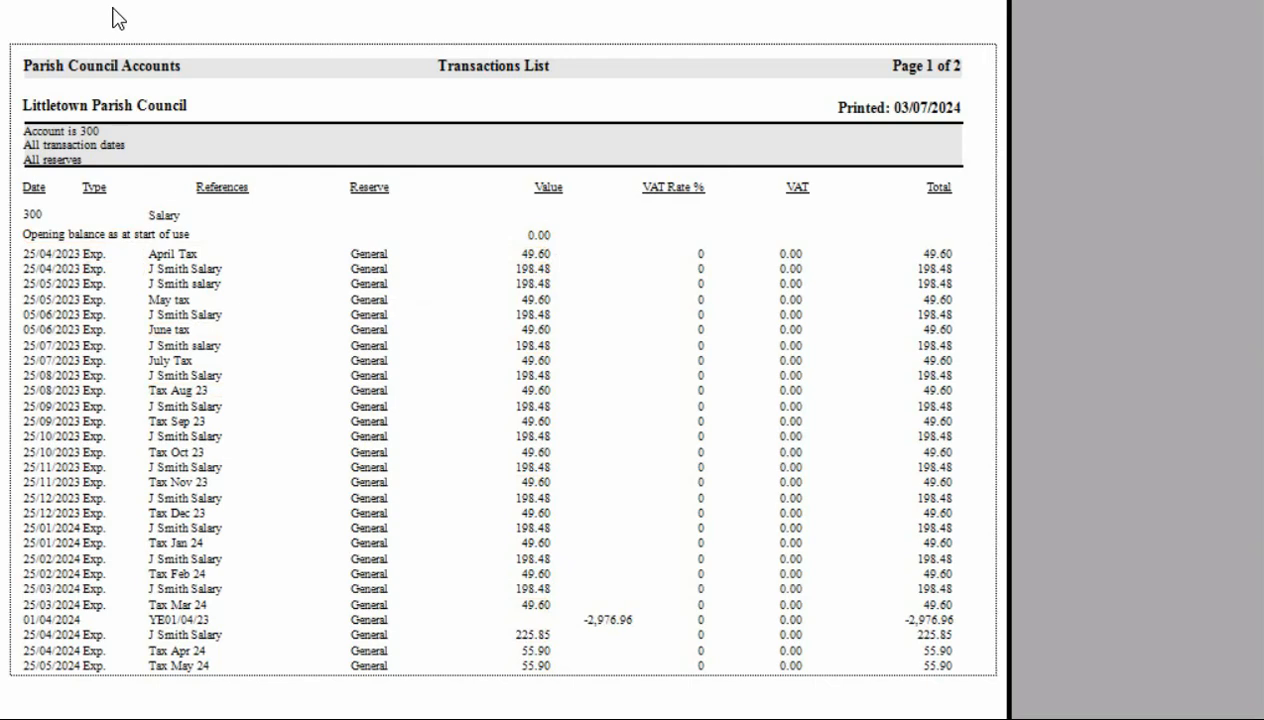
key(Page_Down)
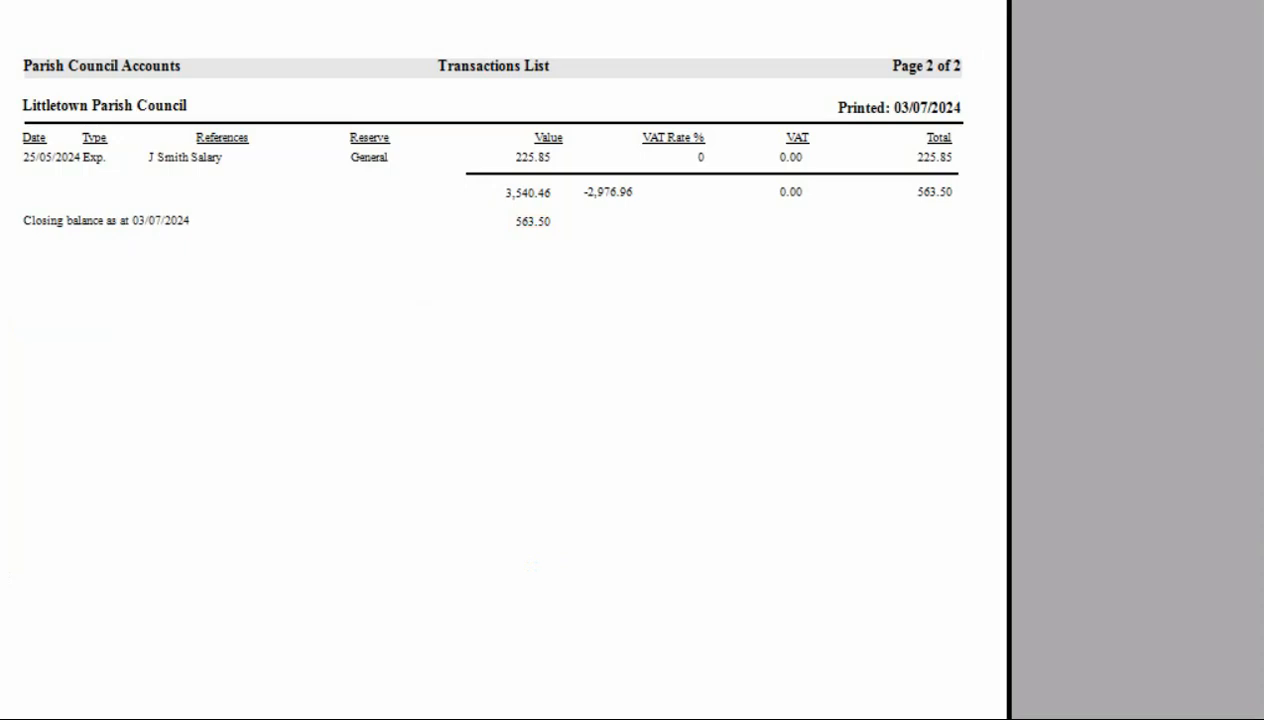
key(Escape)
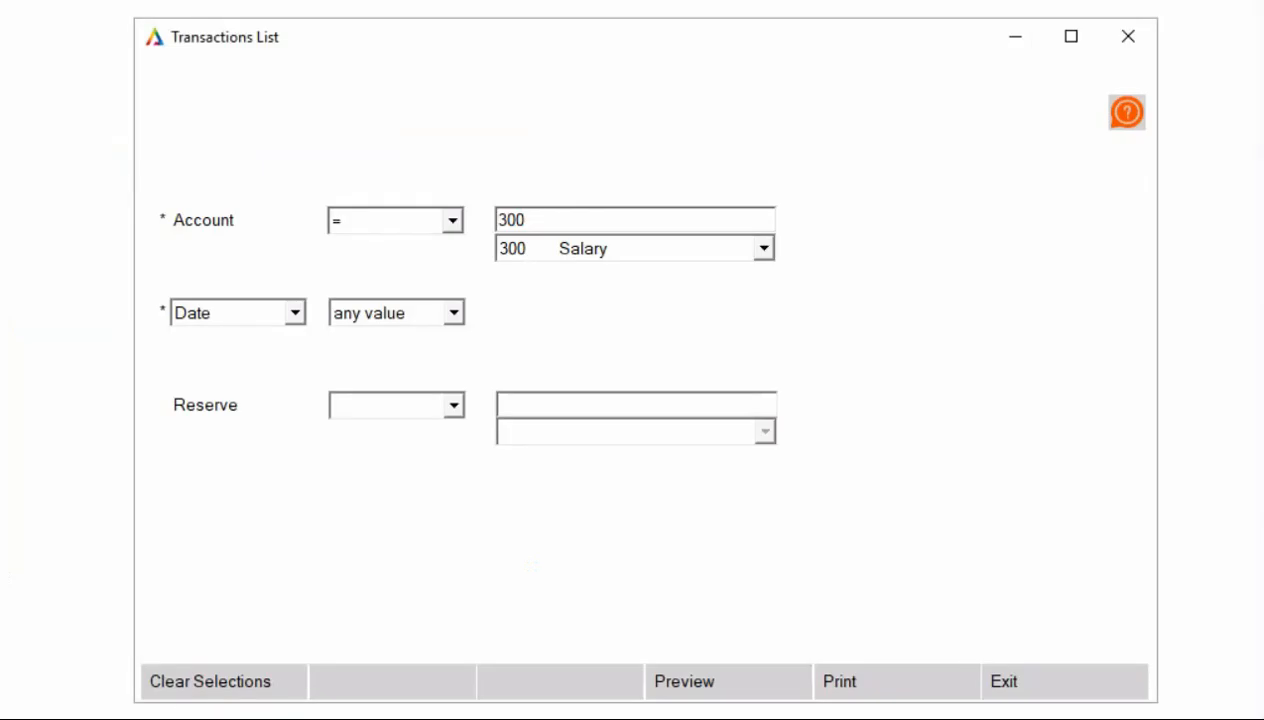
click(1052, 694)
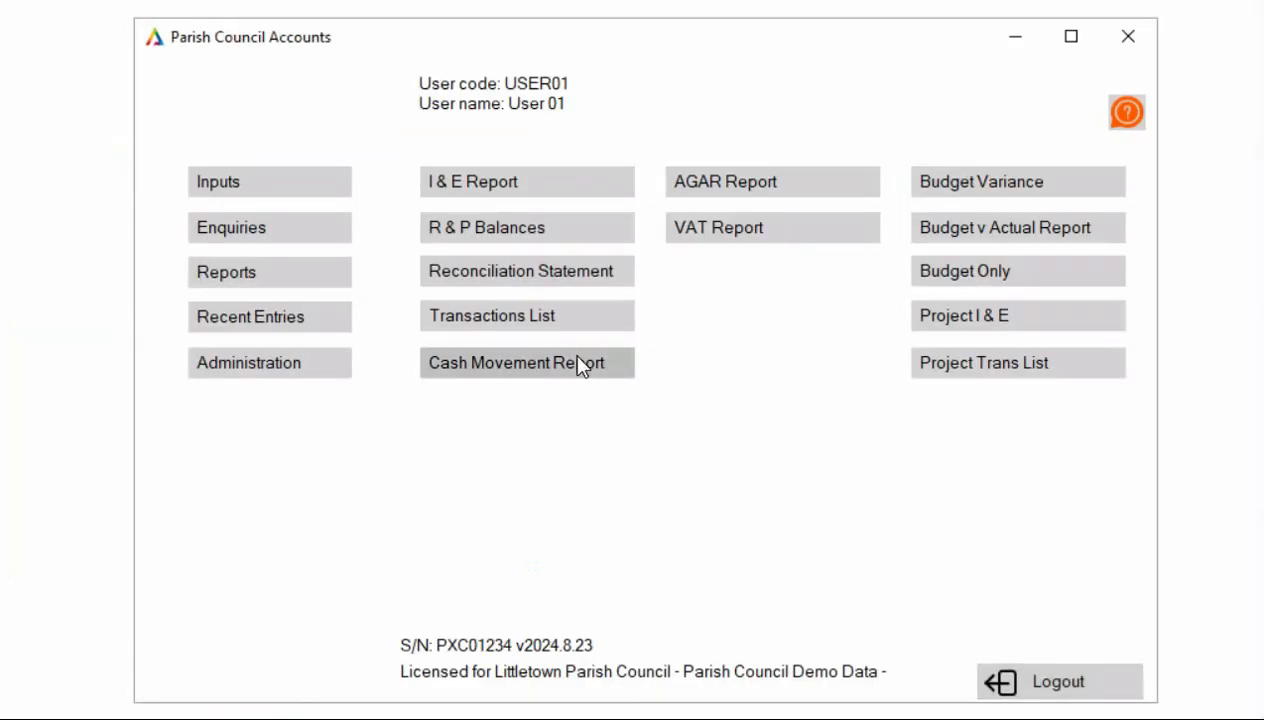
- Open the Cash Movement Report and set its account condition to = 150 Bank current account
click(566, 362)
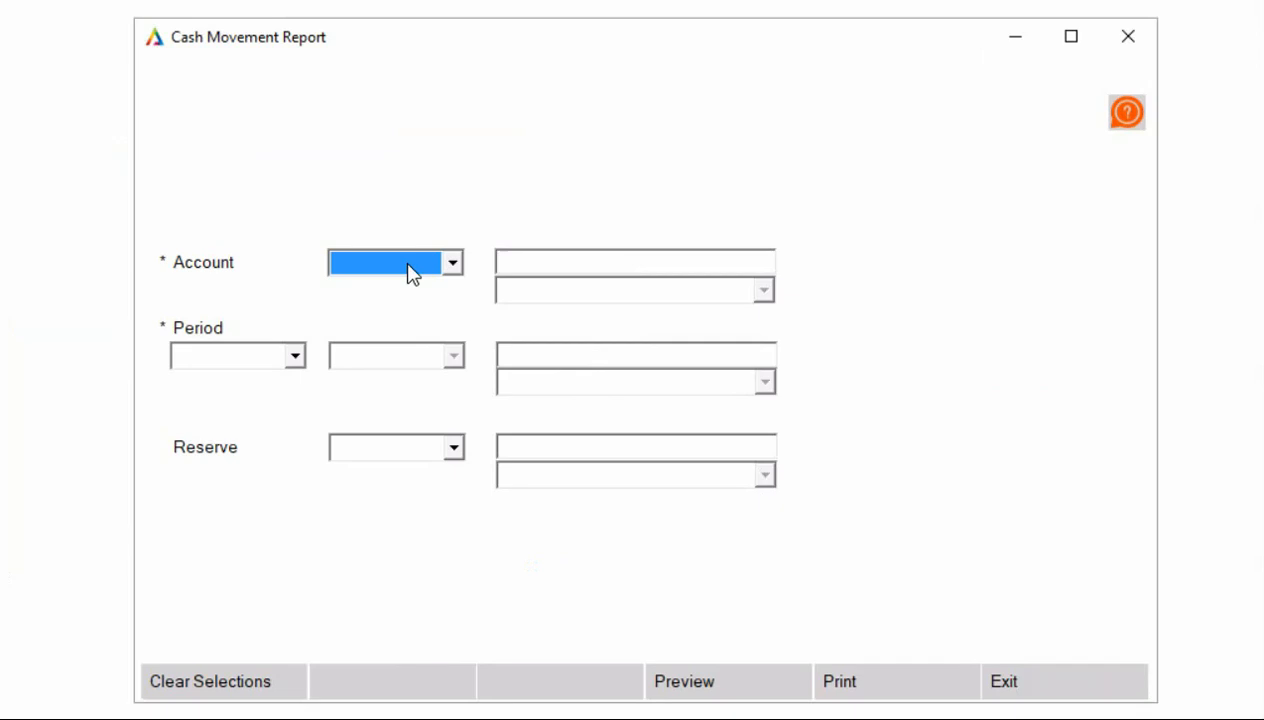
click(370, 268)
click(370, 288)
click(518, 289)
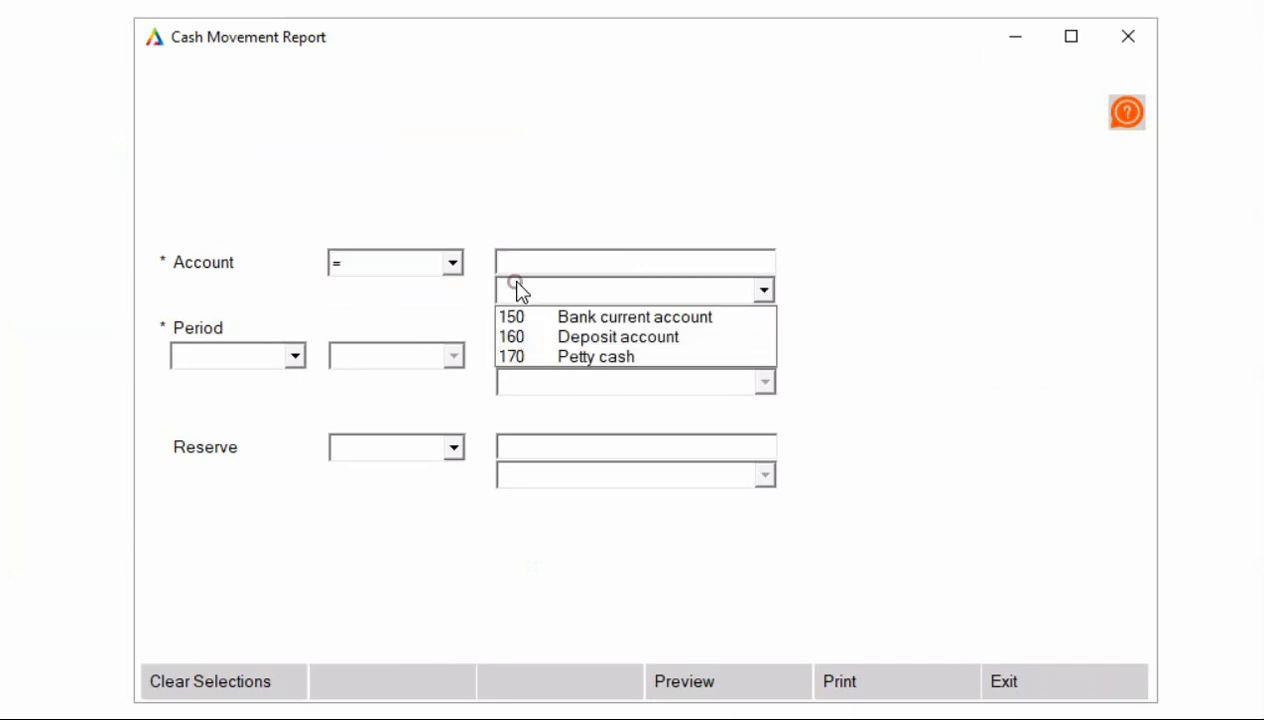
click(617, 318)
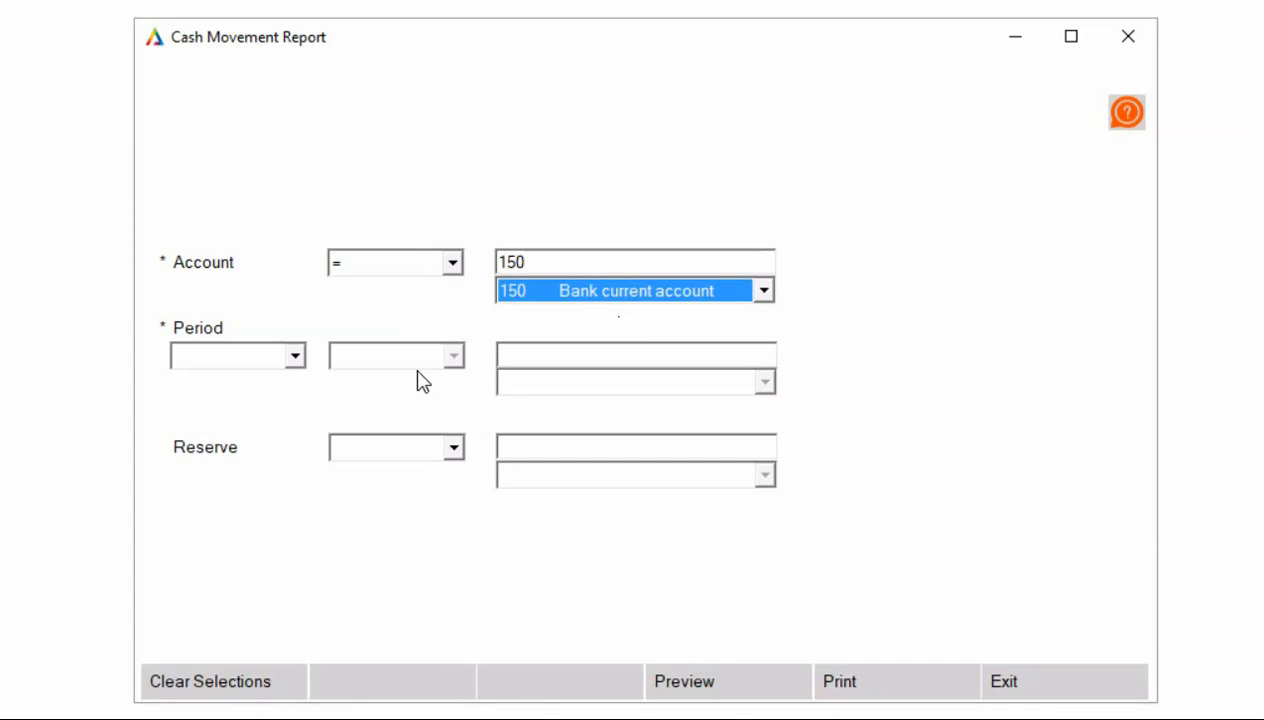
- Set the Cash Movement Report's period to month = January 2024, then preview the report and exit it
click(216, 358)
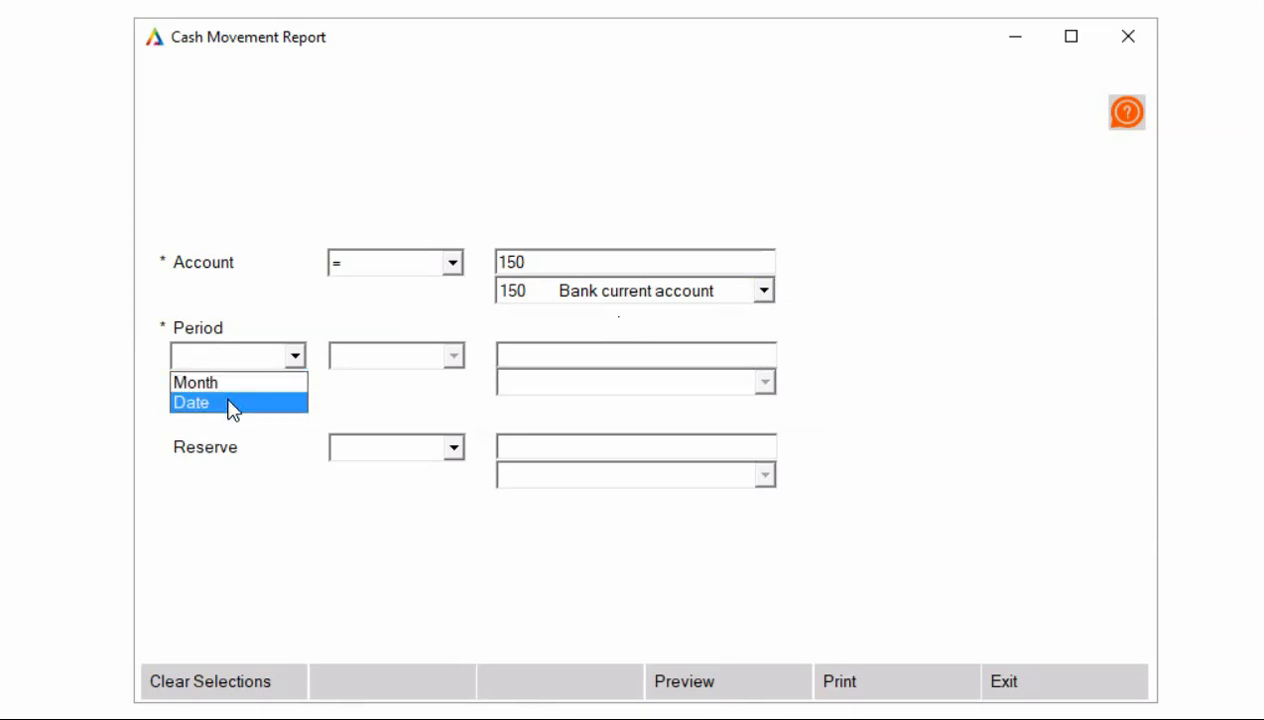
click(240, 381)
click(388, 358)
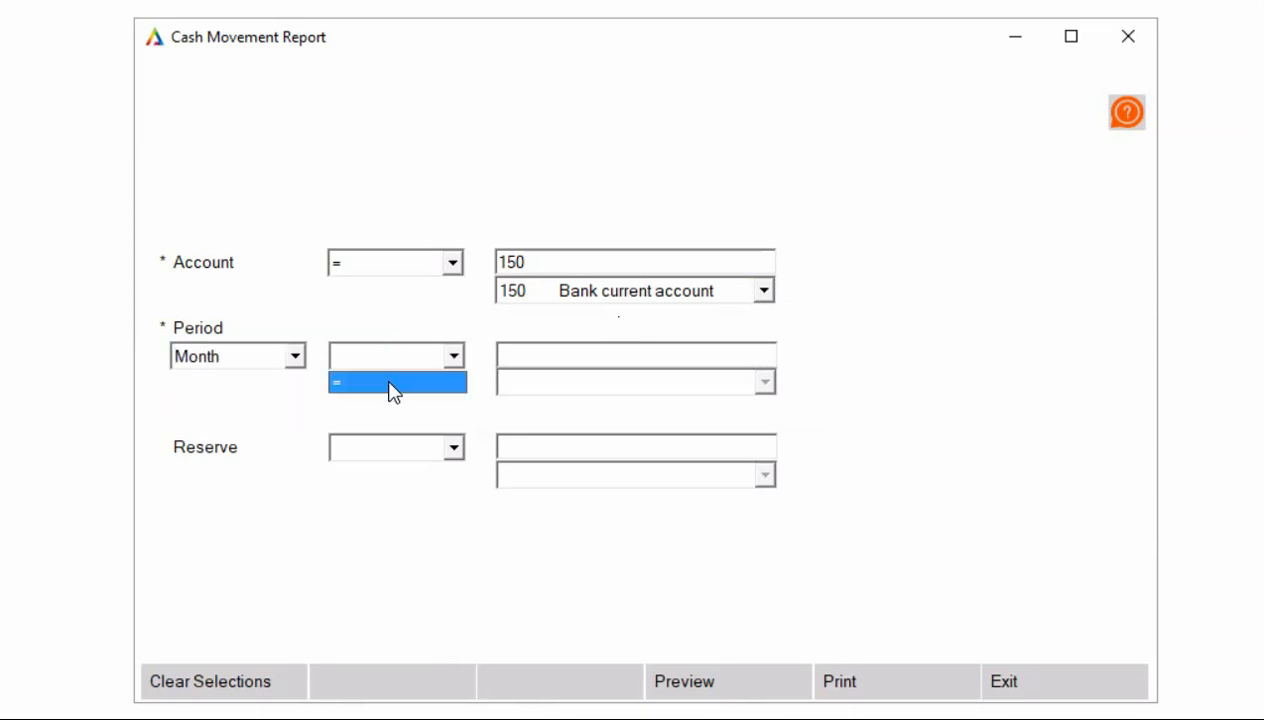
click(390, 380)
click(548, 385)
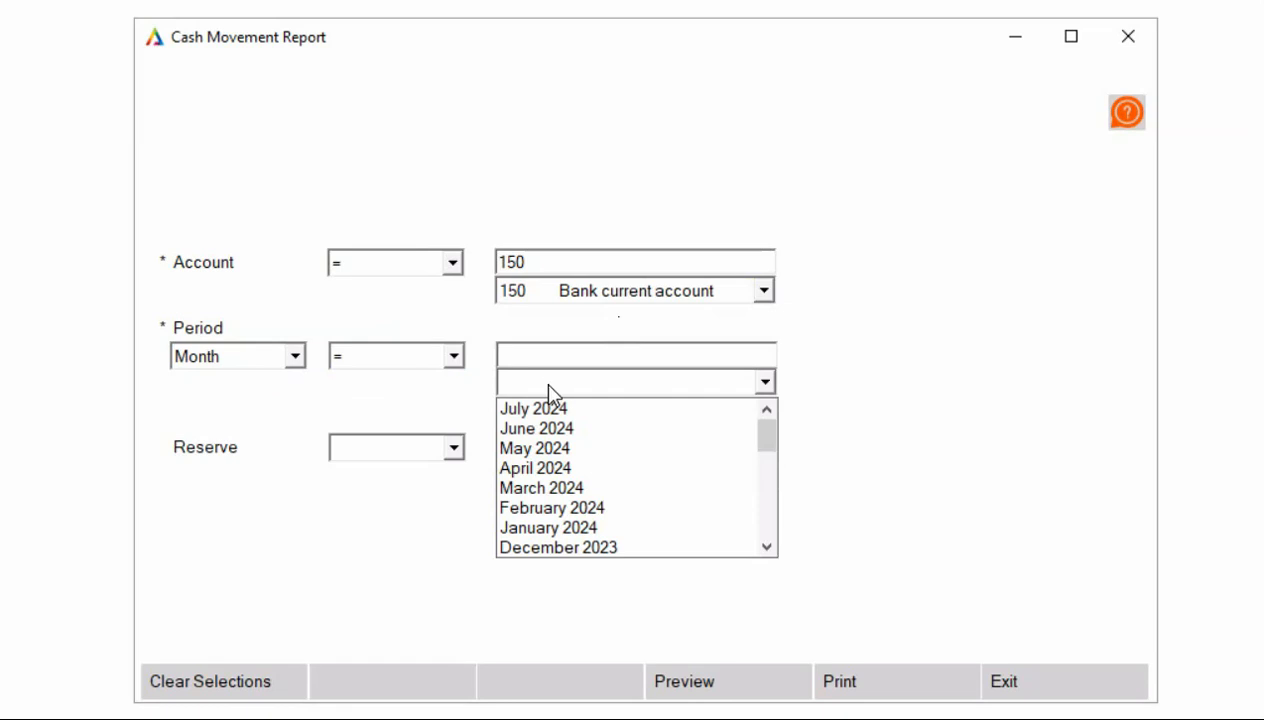
click(548, 528)
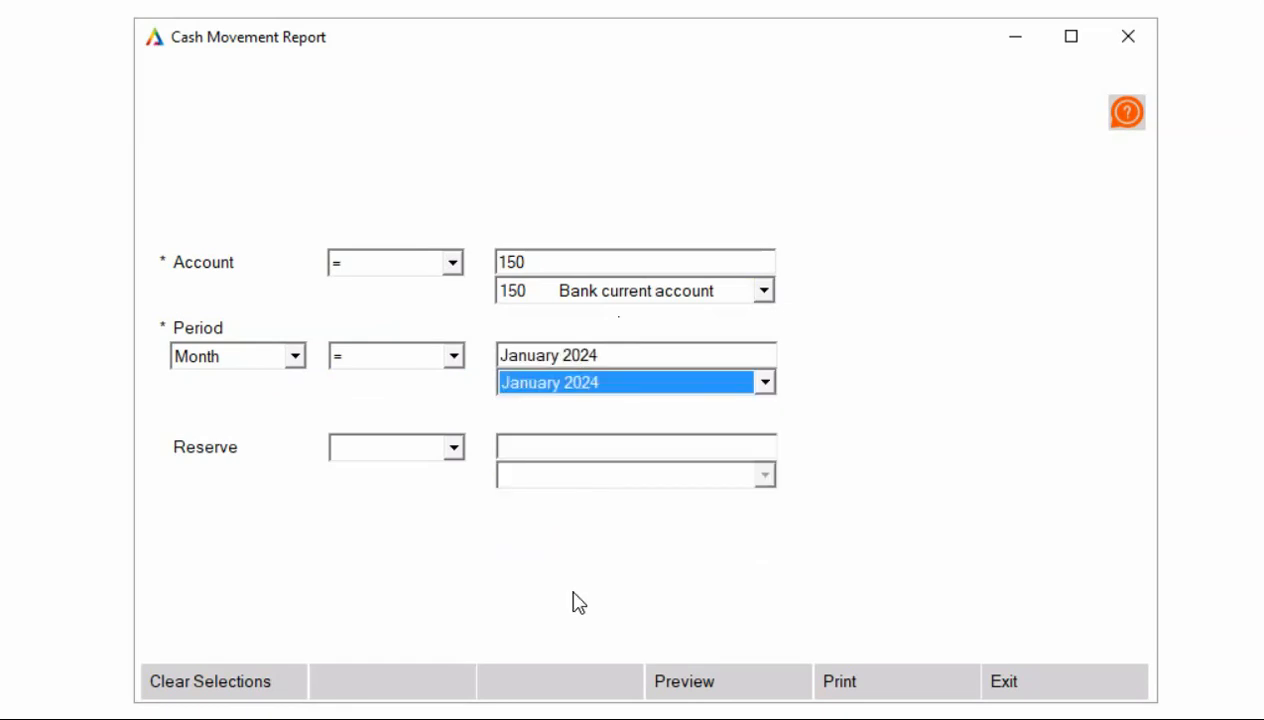
click(754, 694)
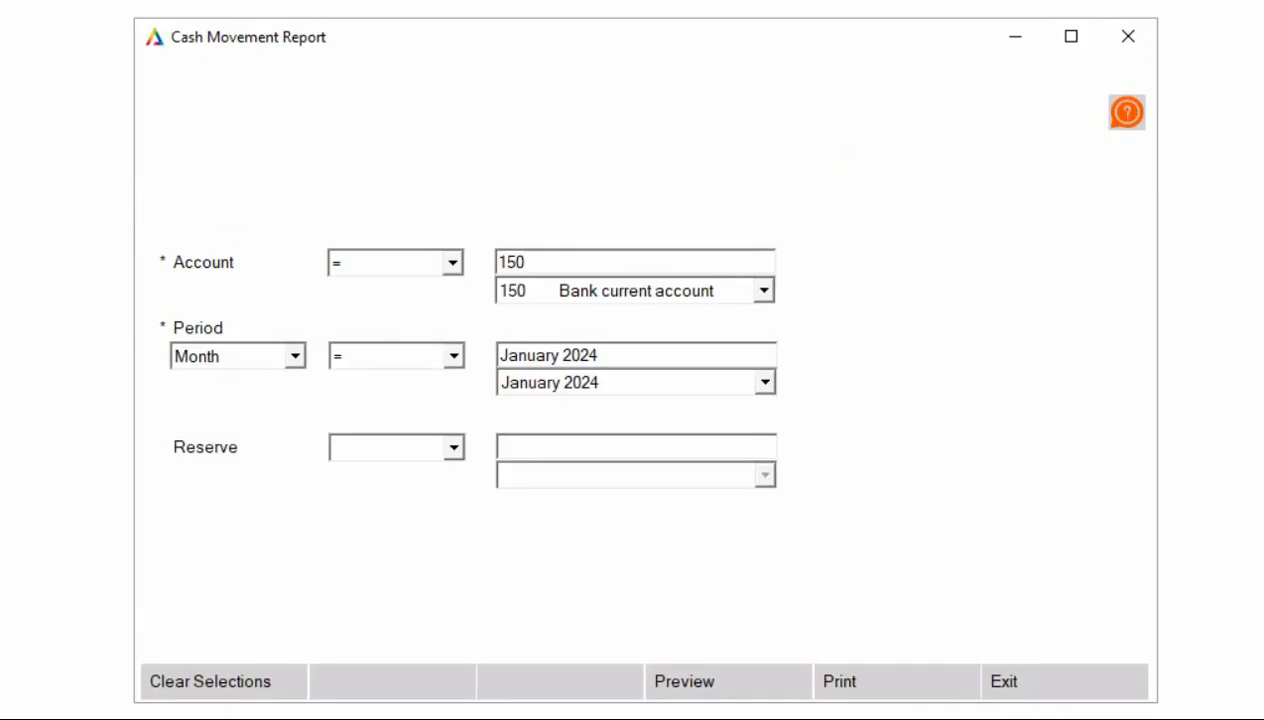
click(1052, 681)
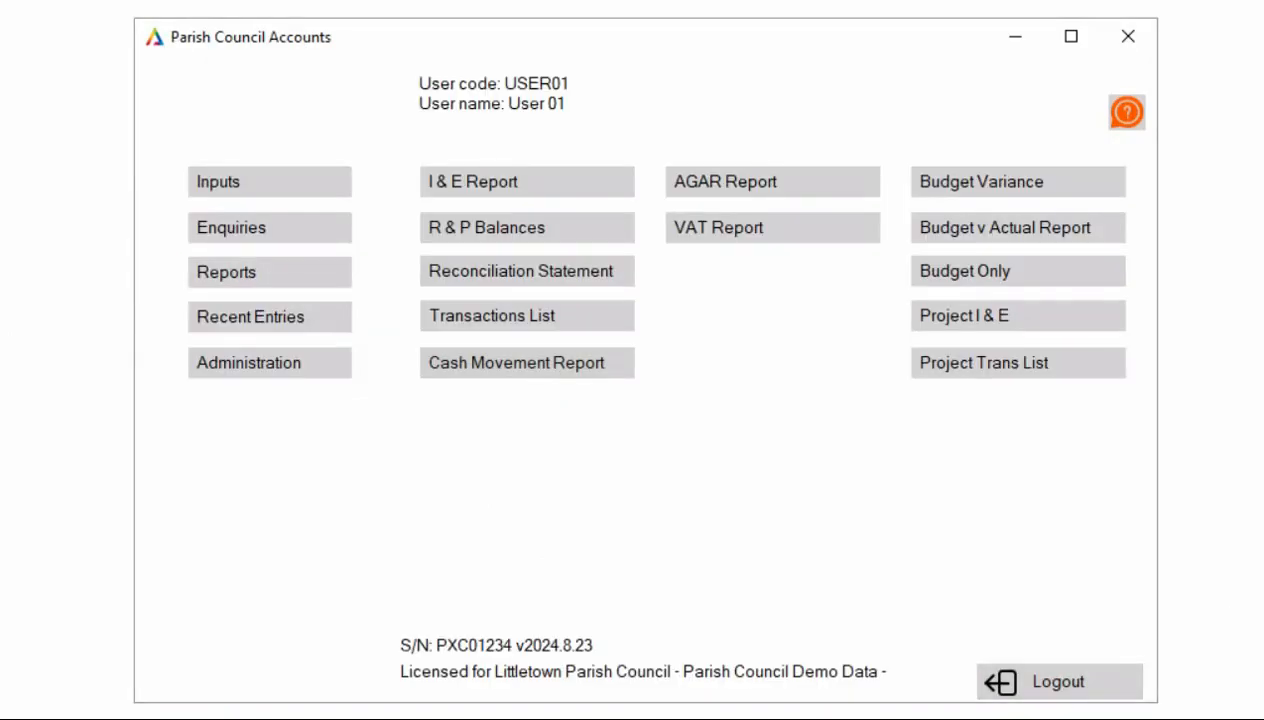
- Open the AGAR Report for the year ending 31/03/2024, preview it and exit
click(754, 181)
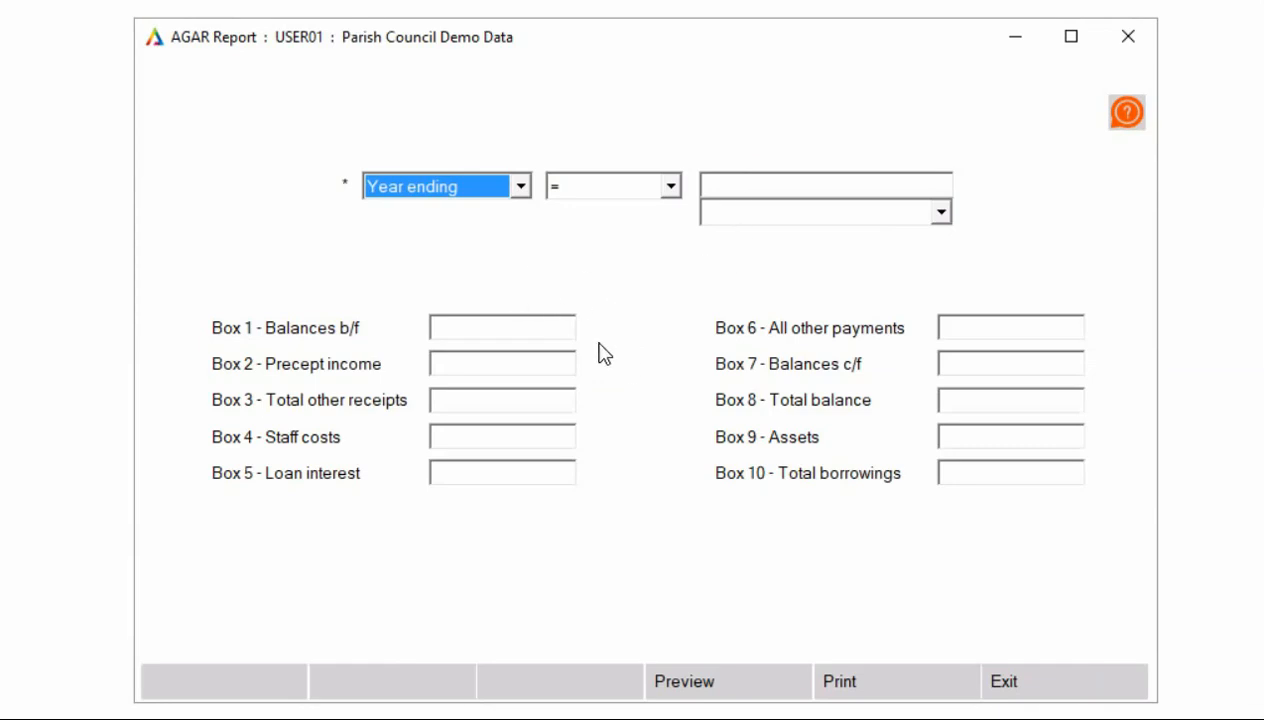
click(771, 212)
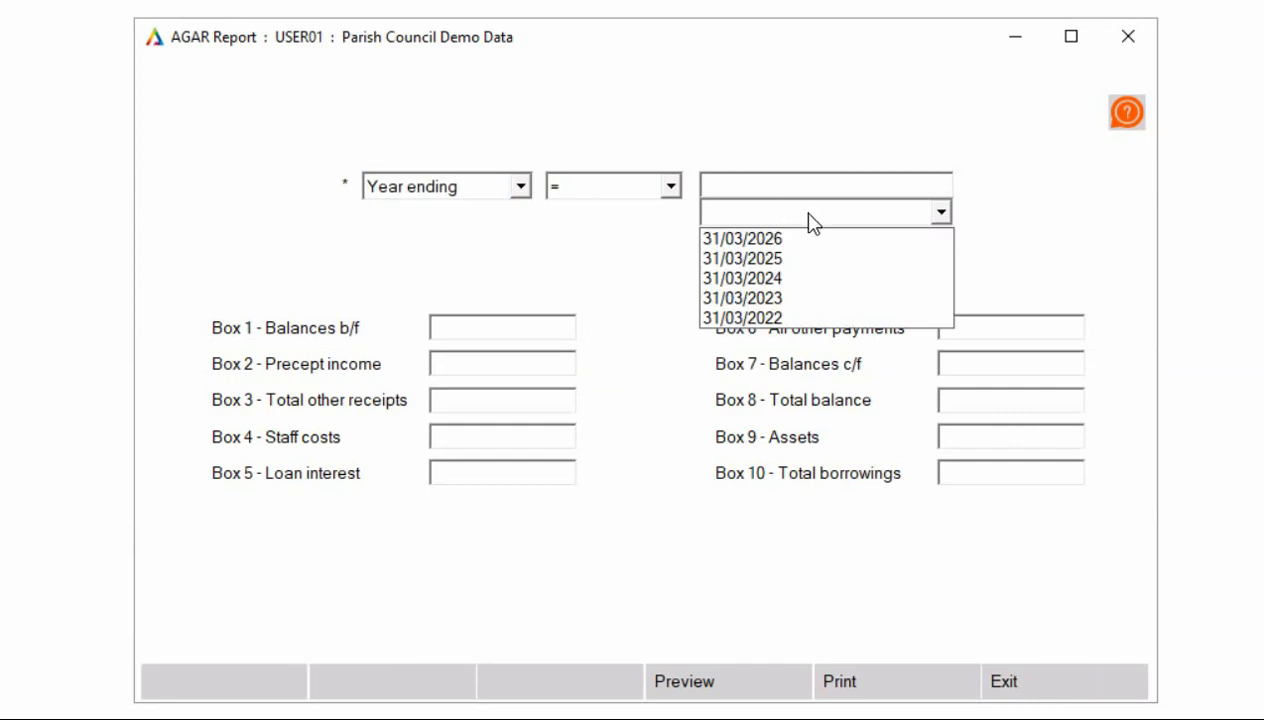
click(787, 279)
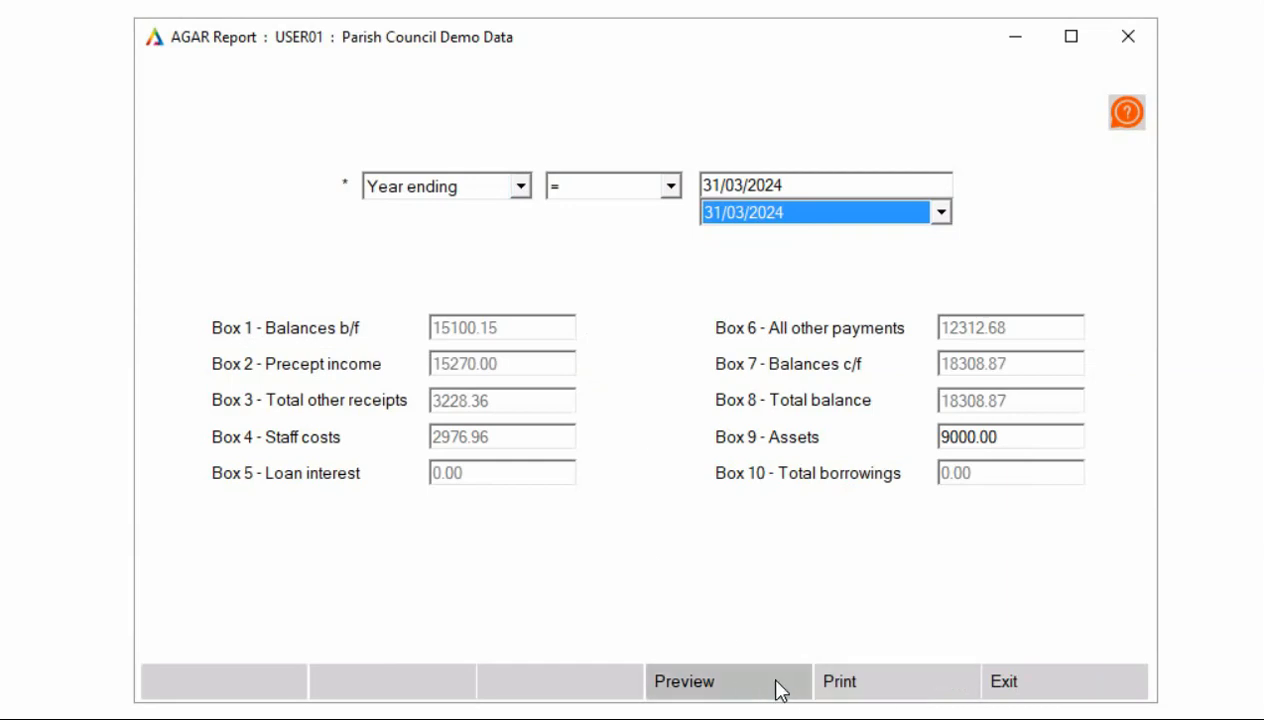
click(699, 689)
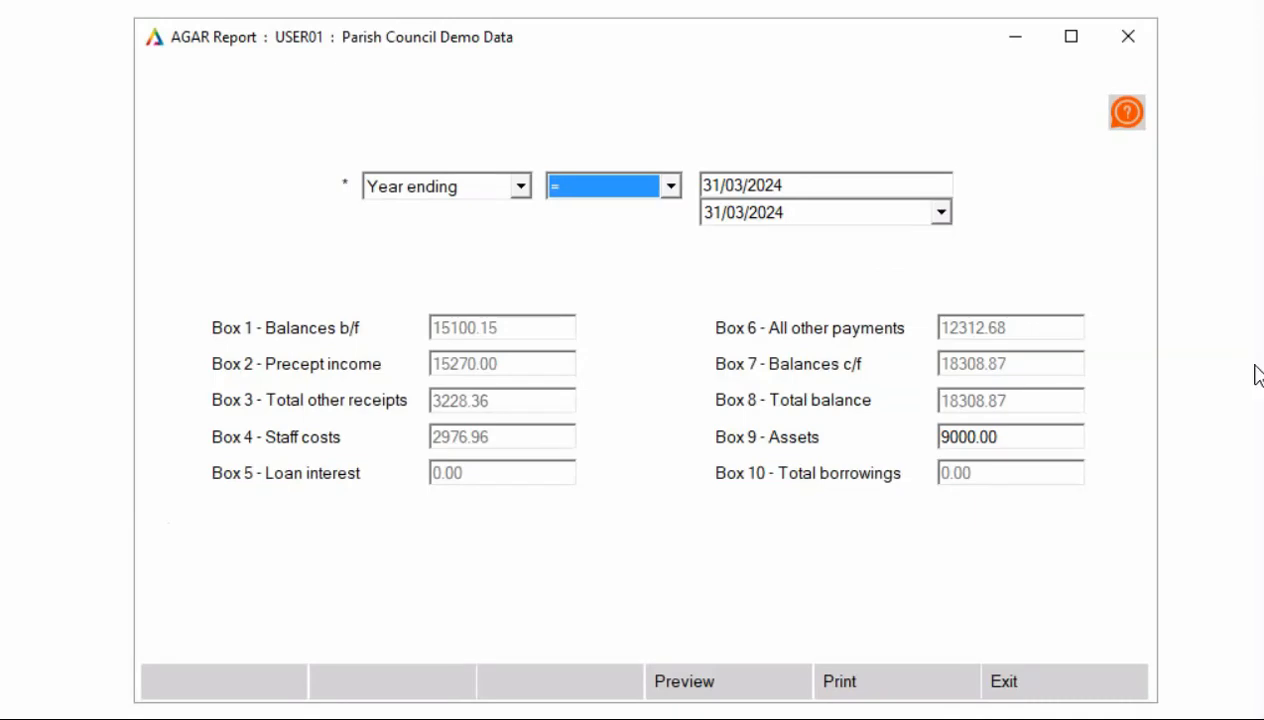
click(1091, 697)
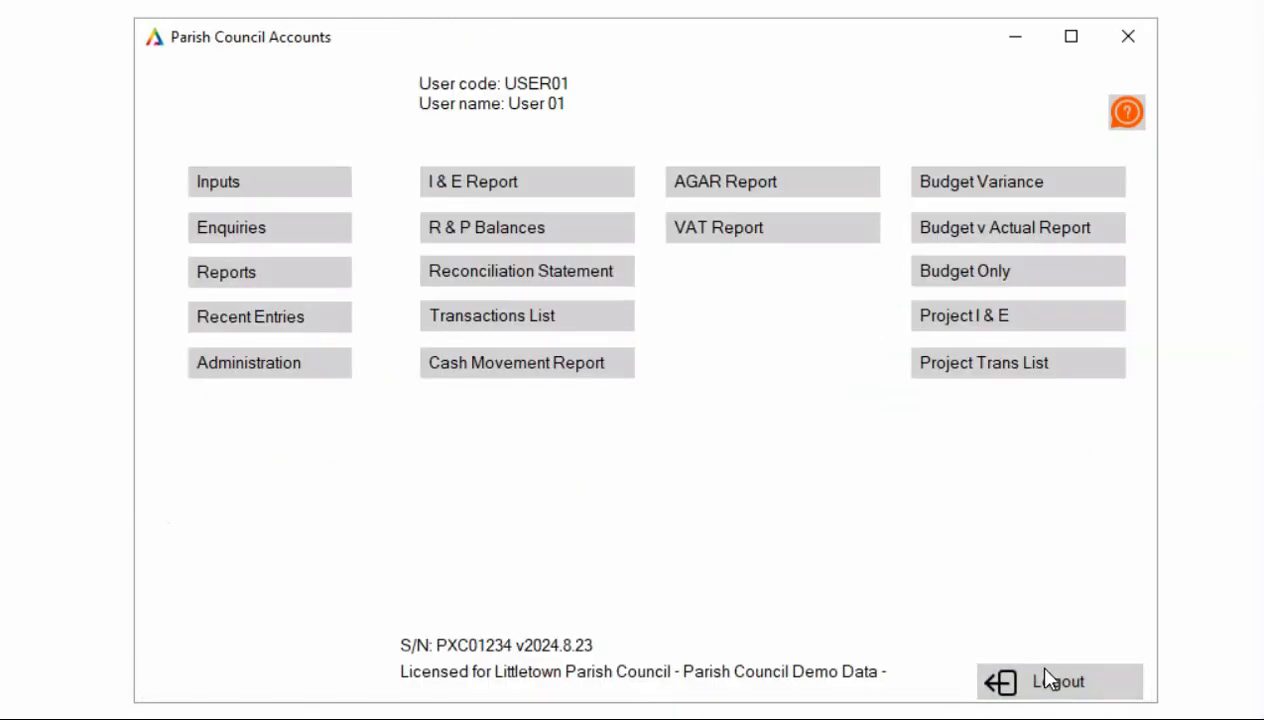
- Open the VAT Report and set its date range from 01/04/2023 to 31/03/2024
click(778, 232)
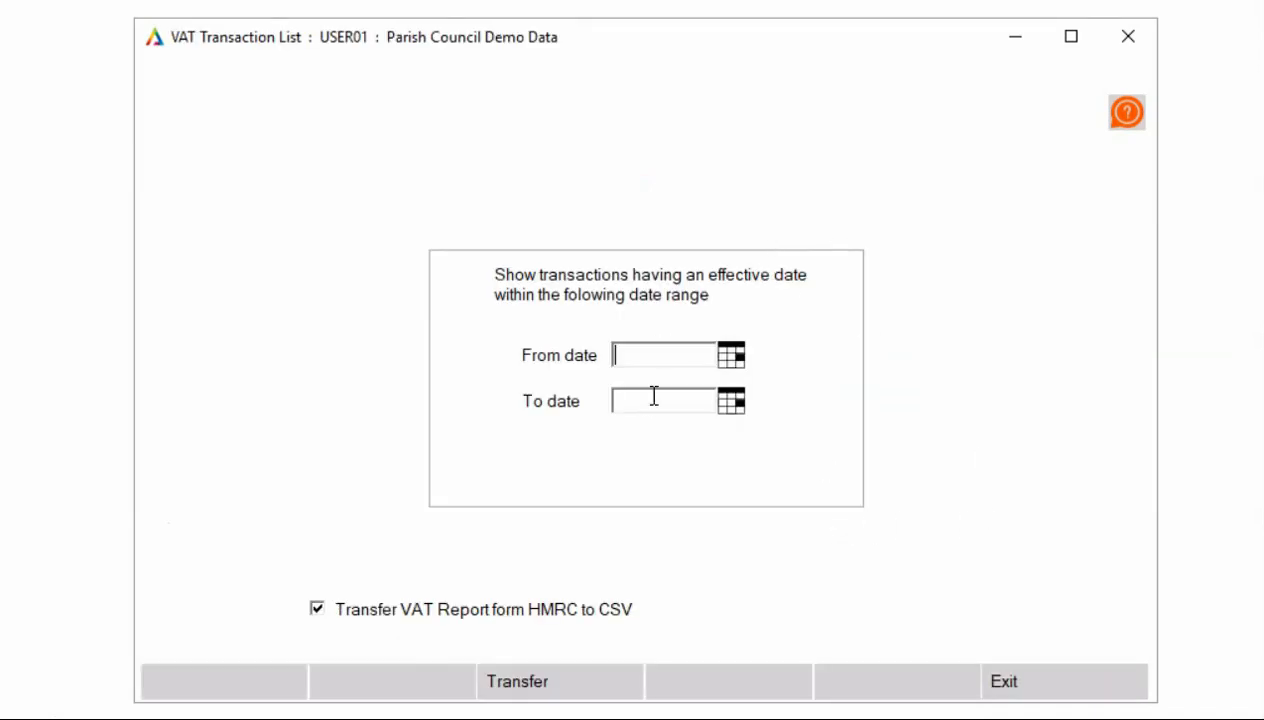
text(01/)
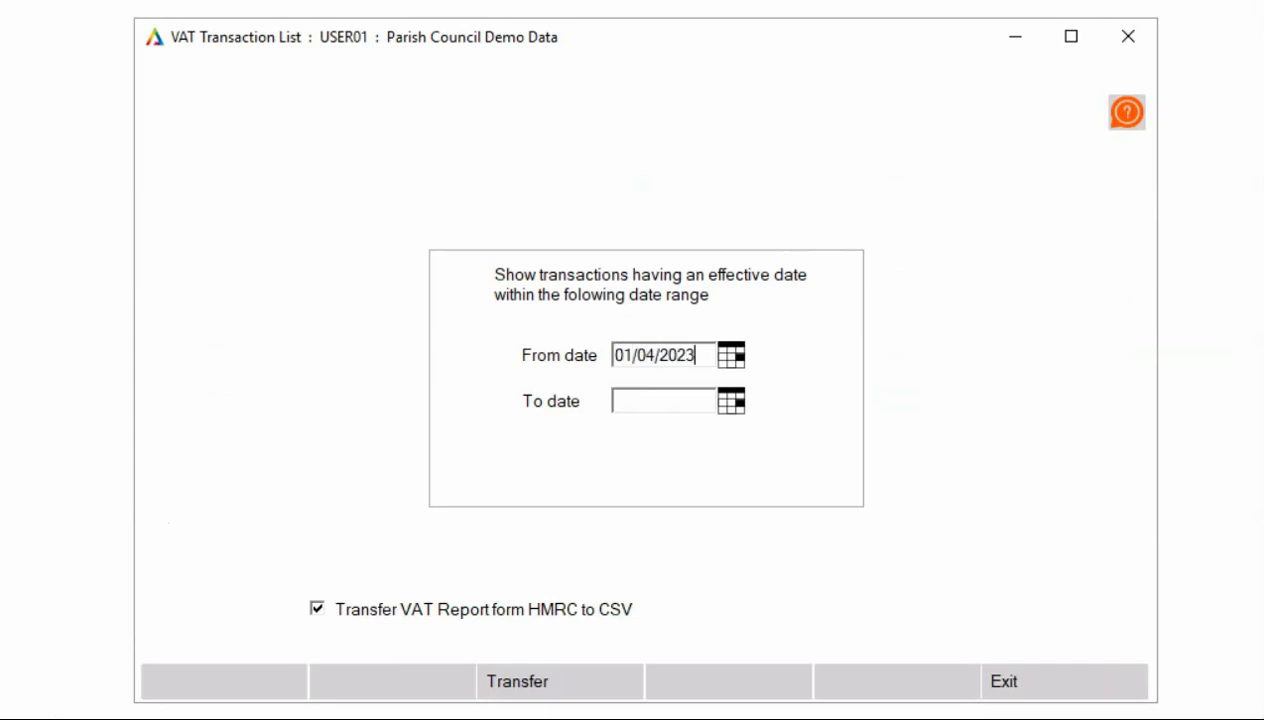
text(04/2023)
click(694, 400)
text(31/03/2024)
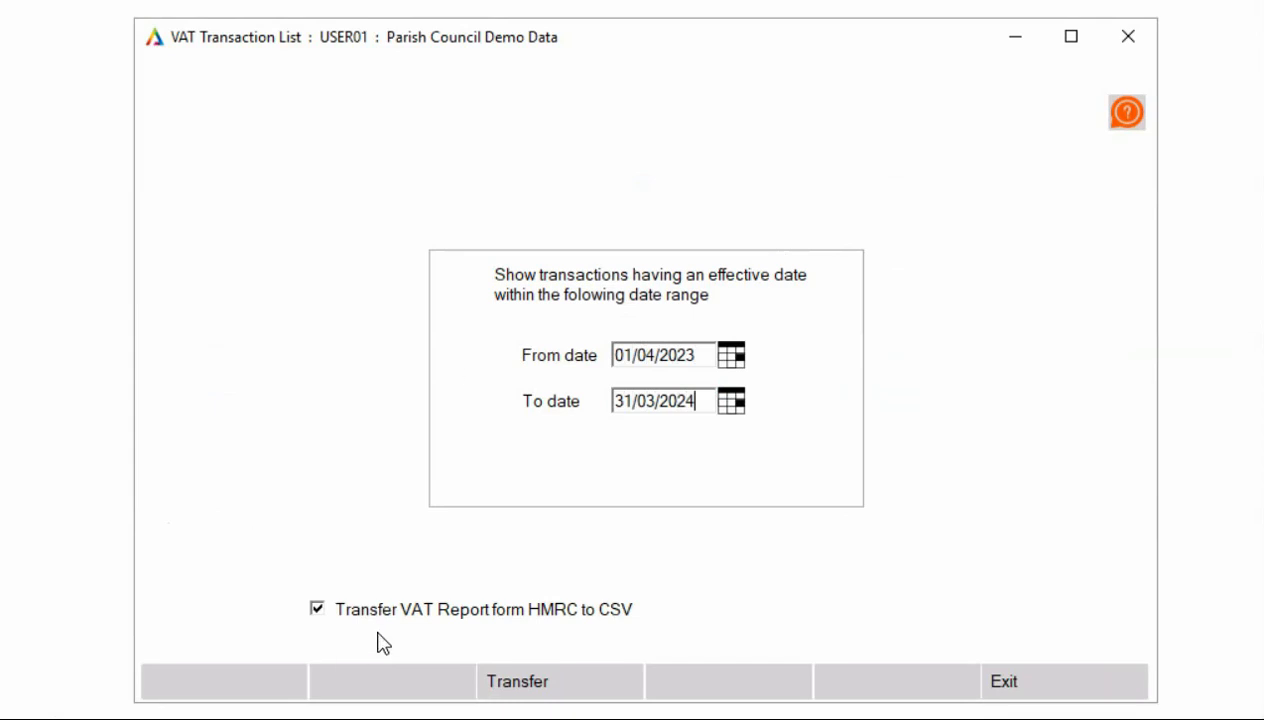
- Transfer the HMRC VAT report to a CSV file named VAT Report in the WebFile folder and exit the VAT report
click(567, 686)
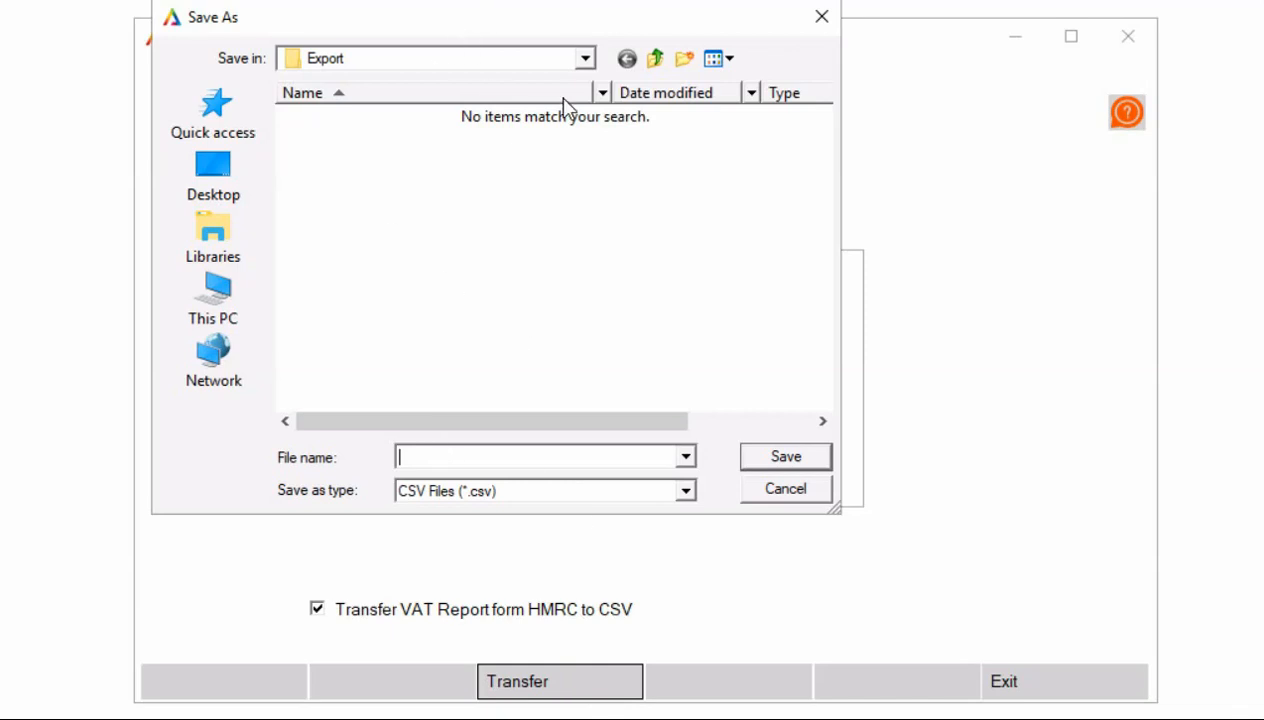
click(584, 59)
click(447, 241)
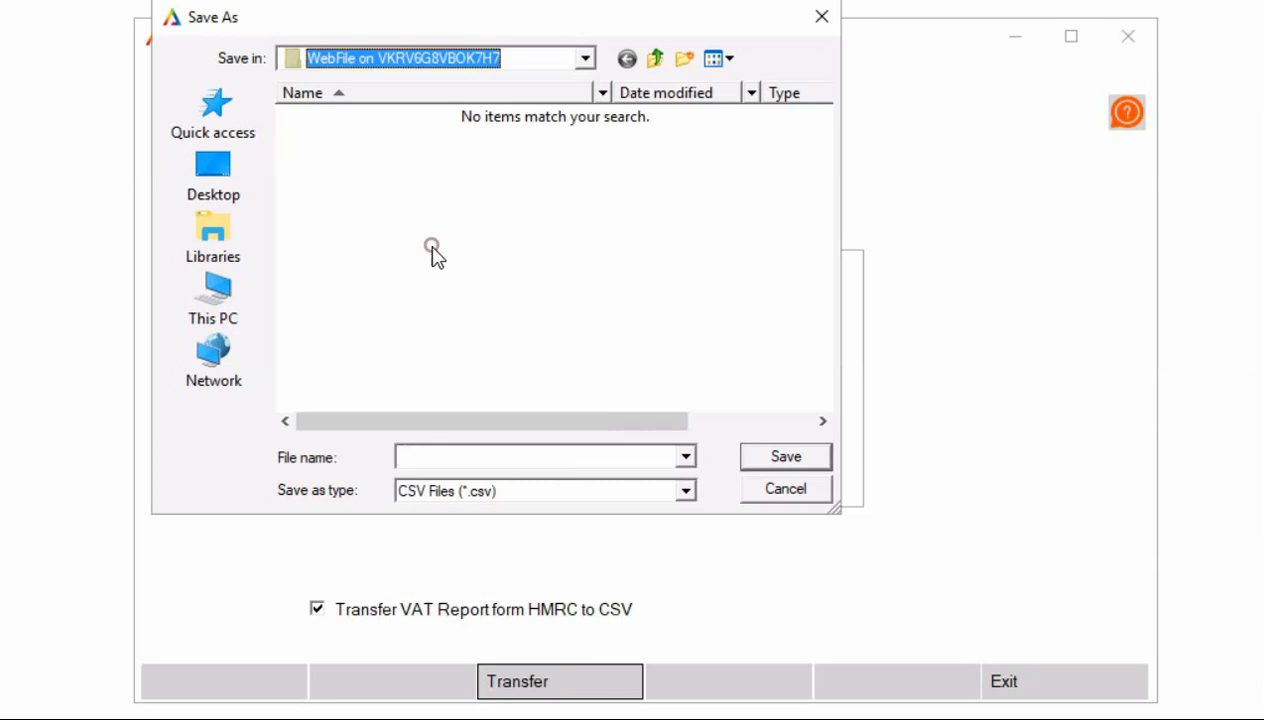
click(492, 455)
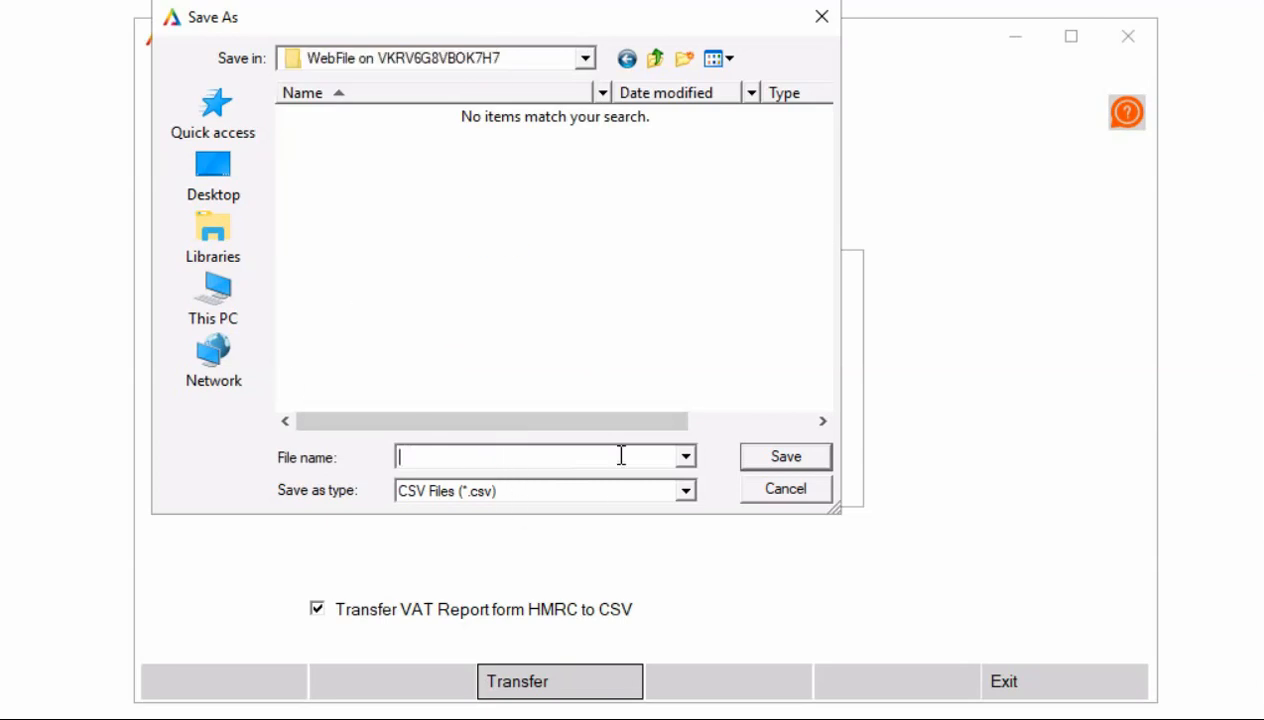
text(VAT Report)
click(778, 458)
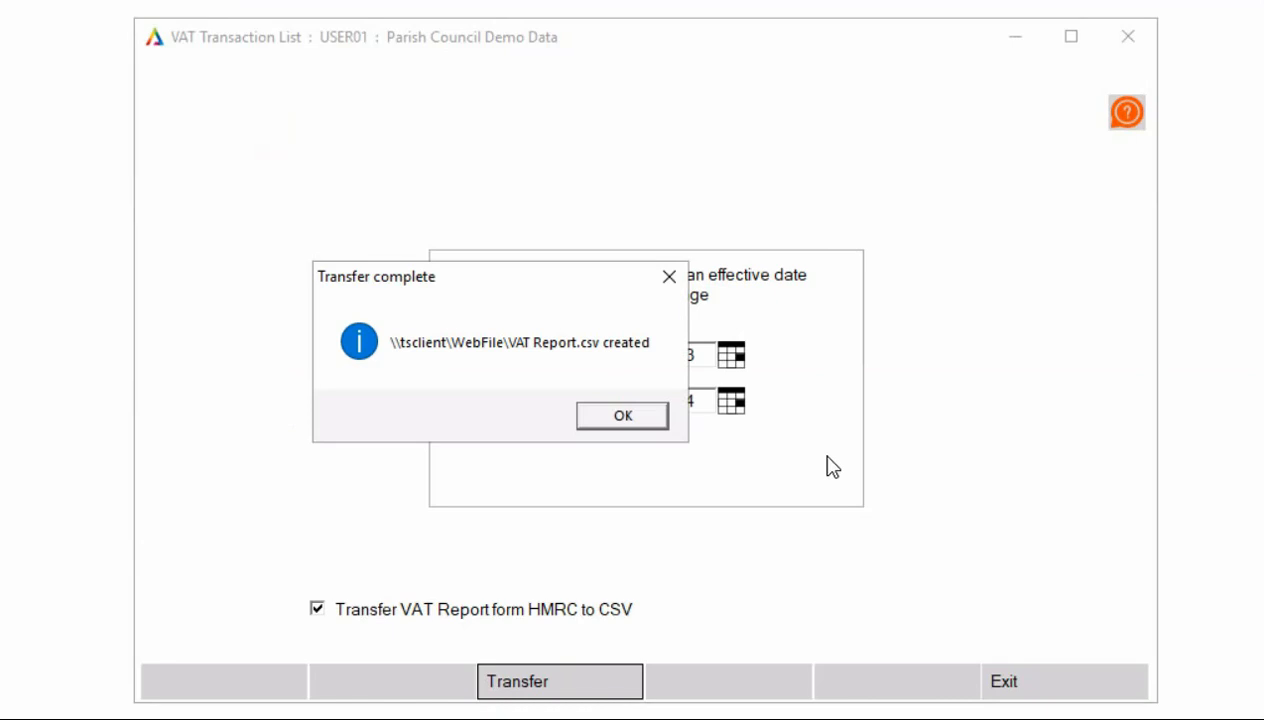
click(622, 416)
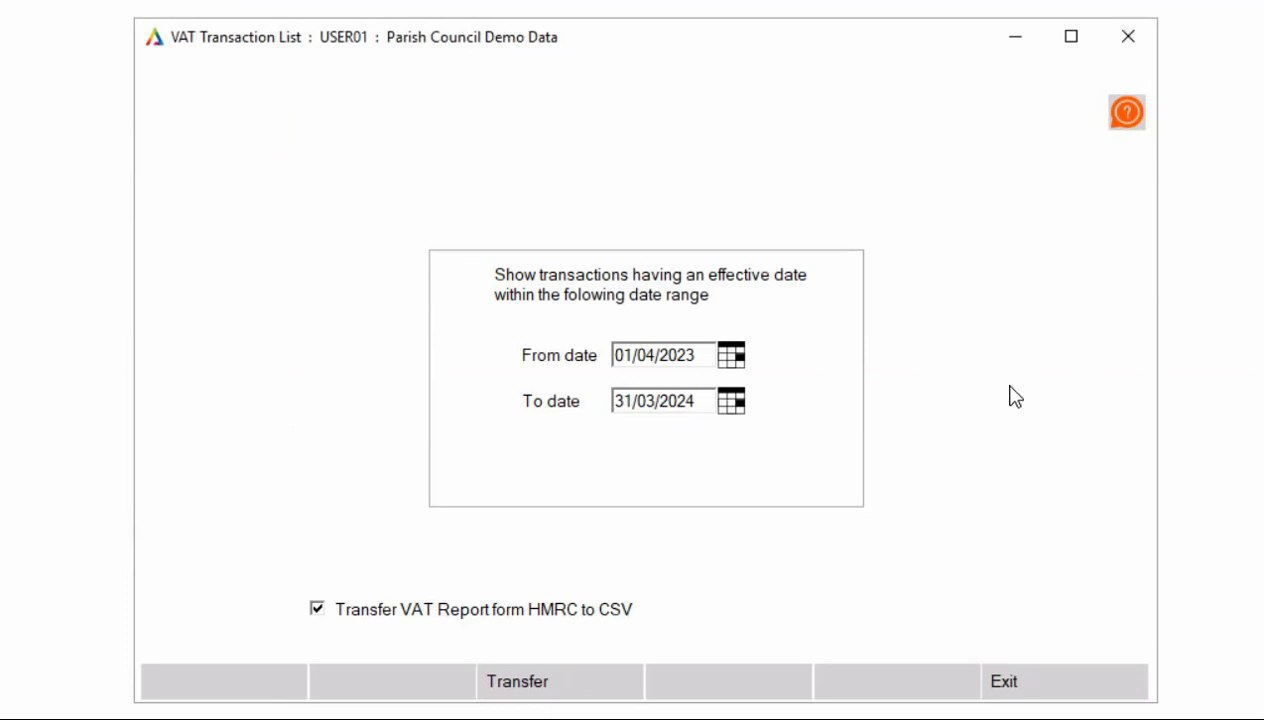
click(1043, 683)
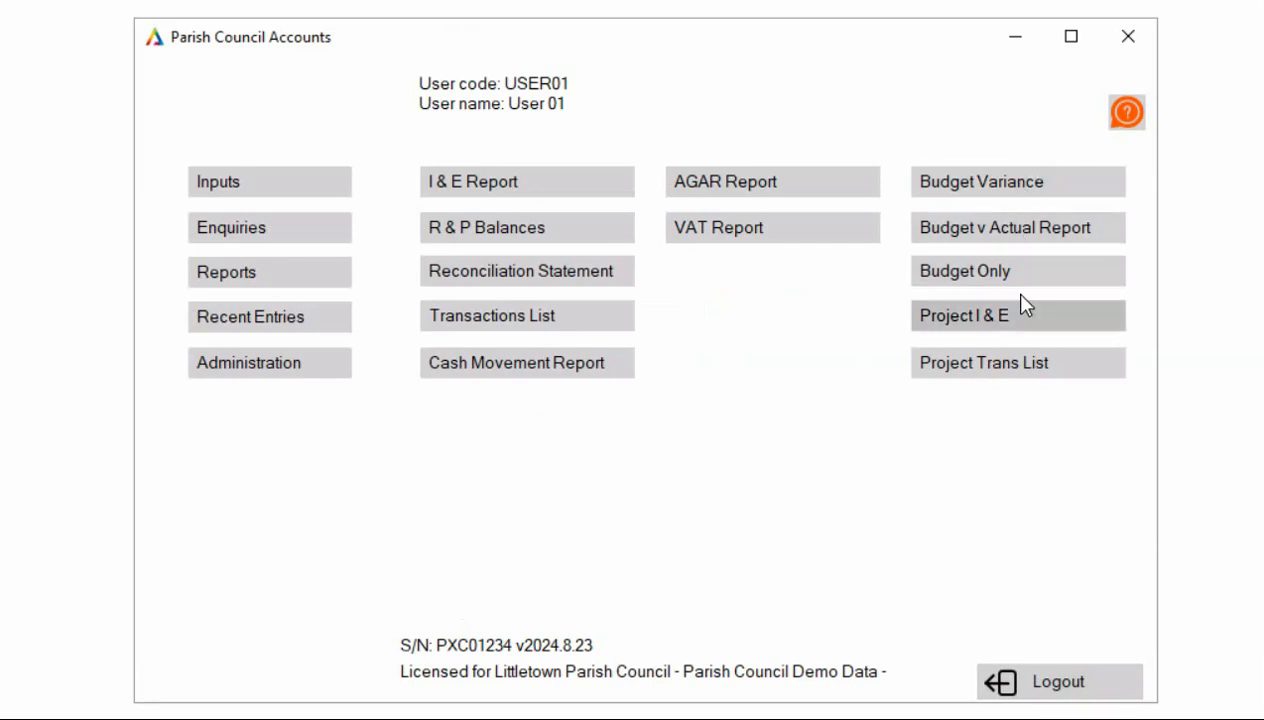
- Open the Budget Variance report and set its period to Year to March 2024
click(999, 184)
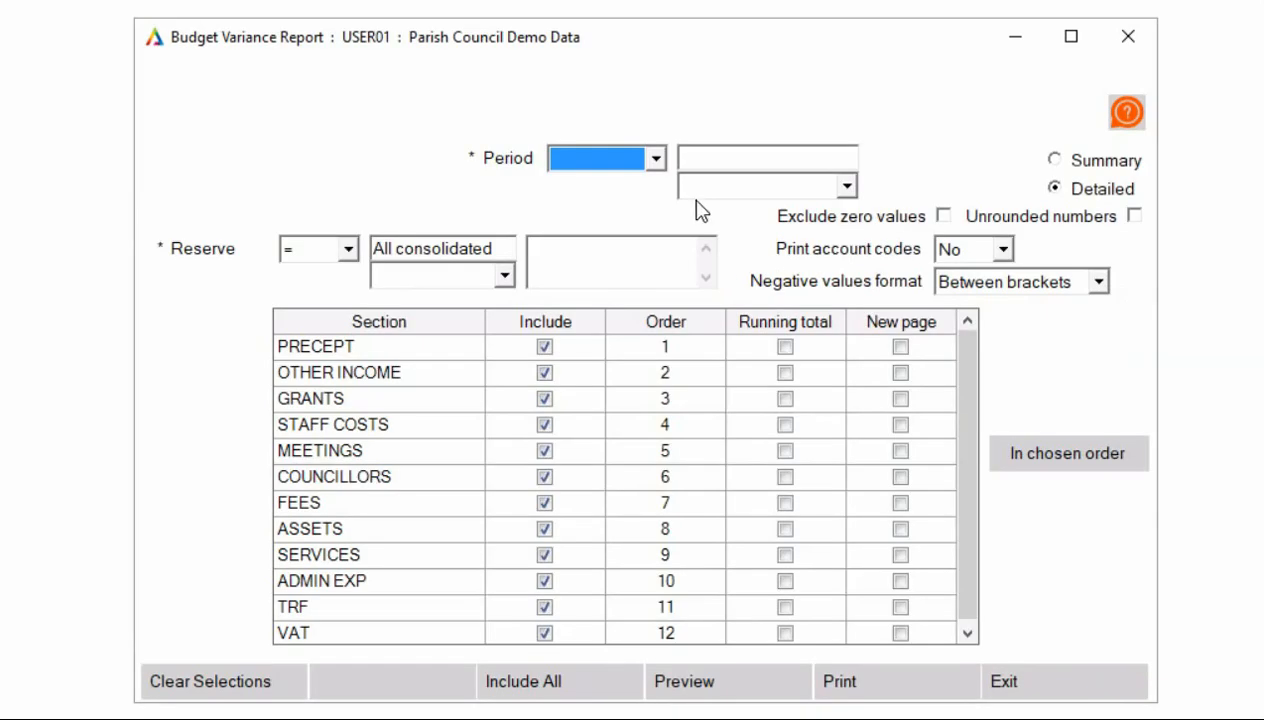
click(653, 162)
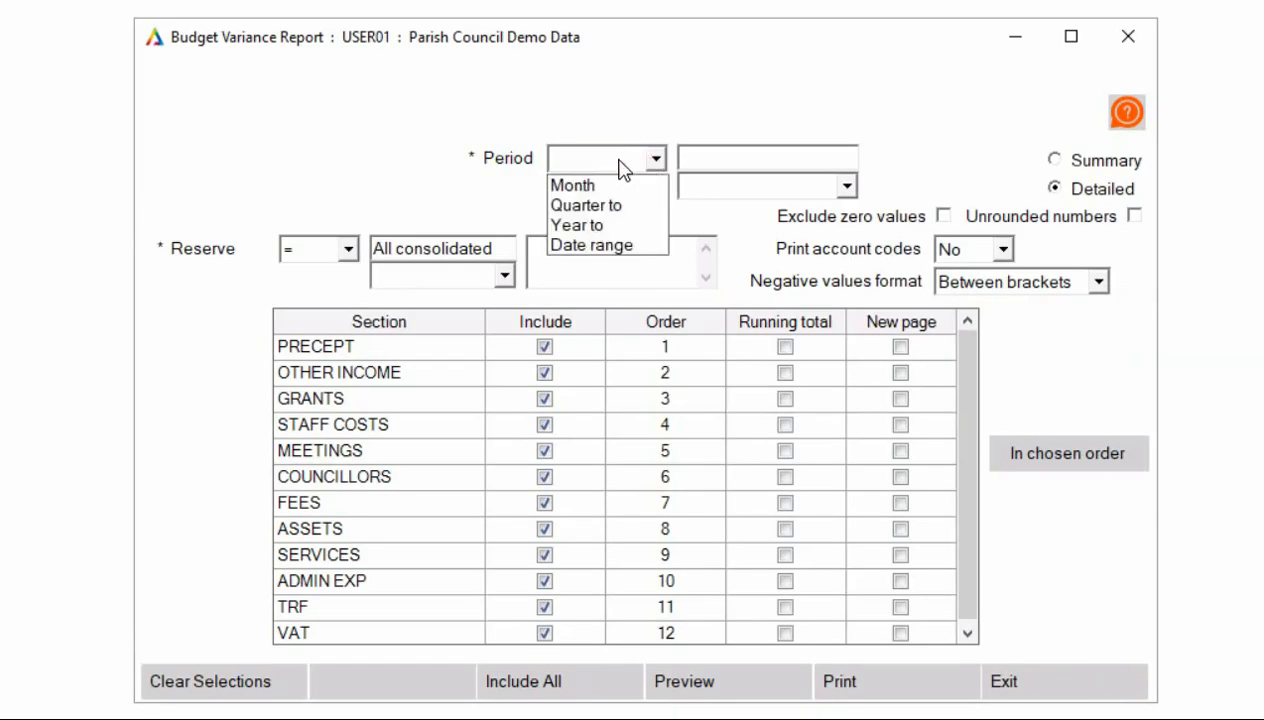
click(600, 225)
click(795, 190)
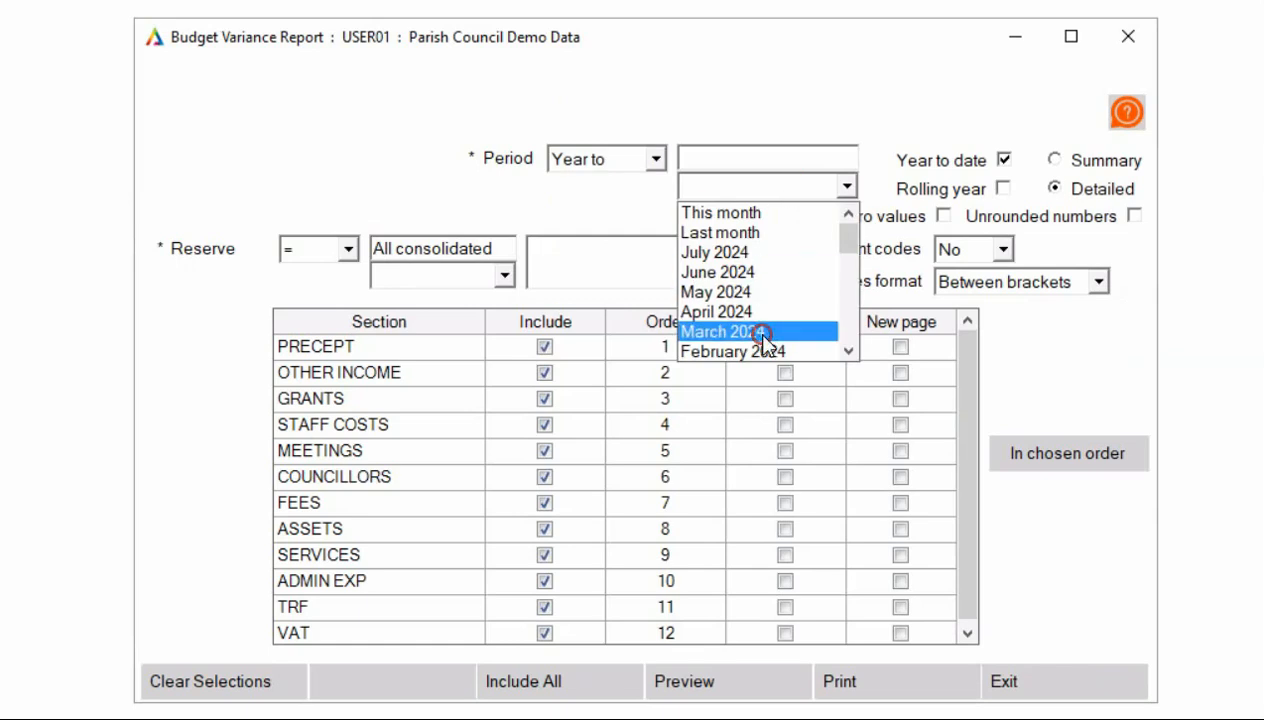
click(757, 331)
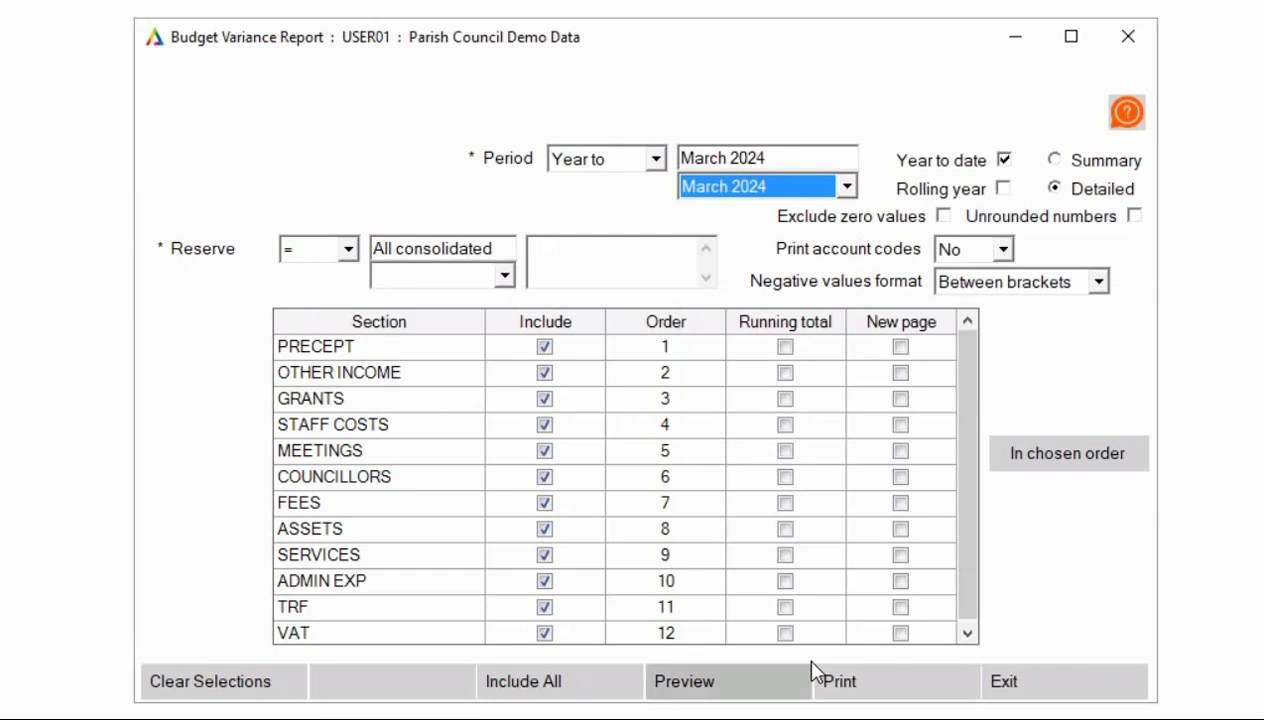
- Preview the Budget Variance Report, compare actuals, budgets and variances on its first page, and exit the report
click(743, 686)
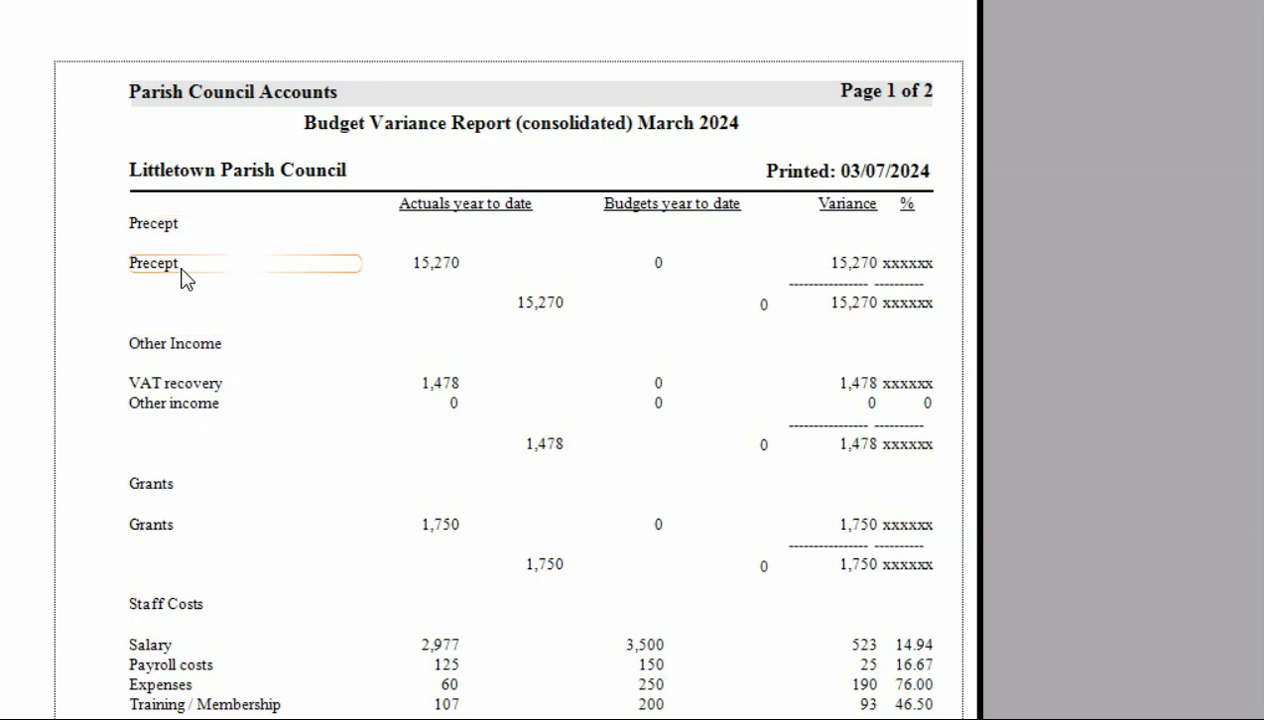
scroll(235, 492, down, 10)
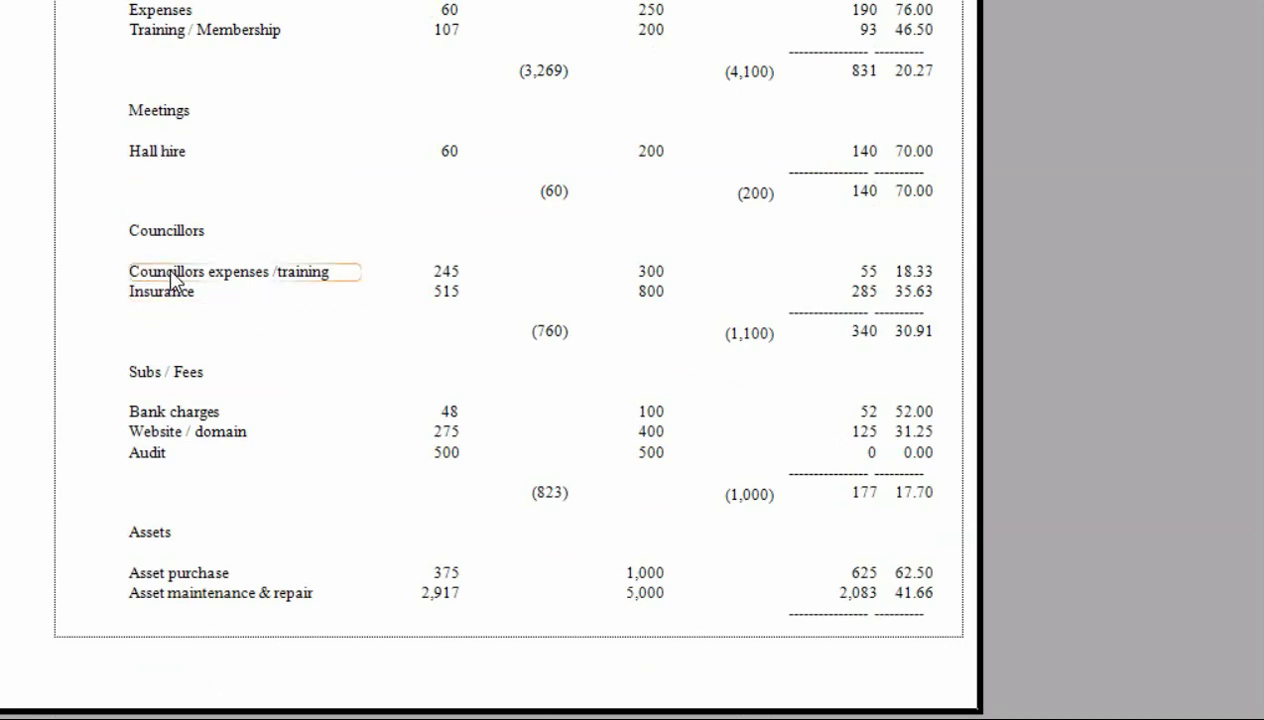
scroll(443, 282, up, 10)
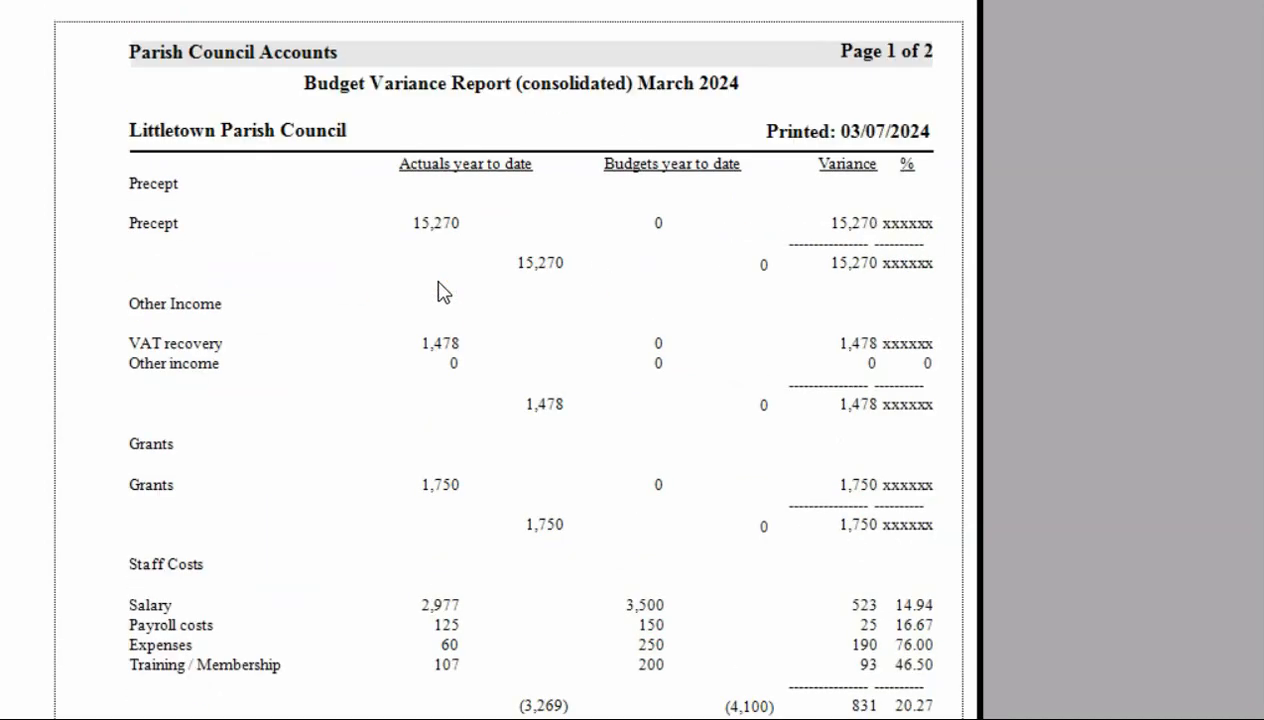
scroll(443, 285, down, 5)
scroll(443, 285, up, 5)
scroll(690, 560, down, 3)
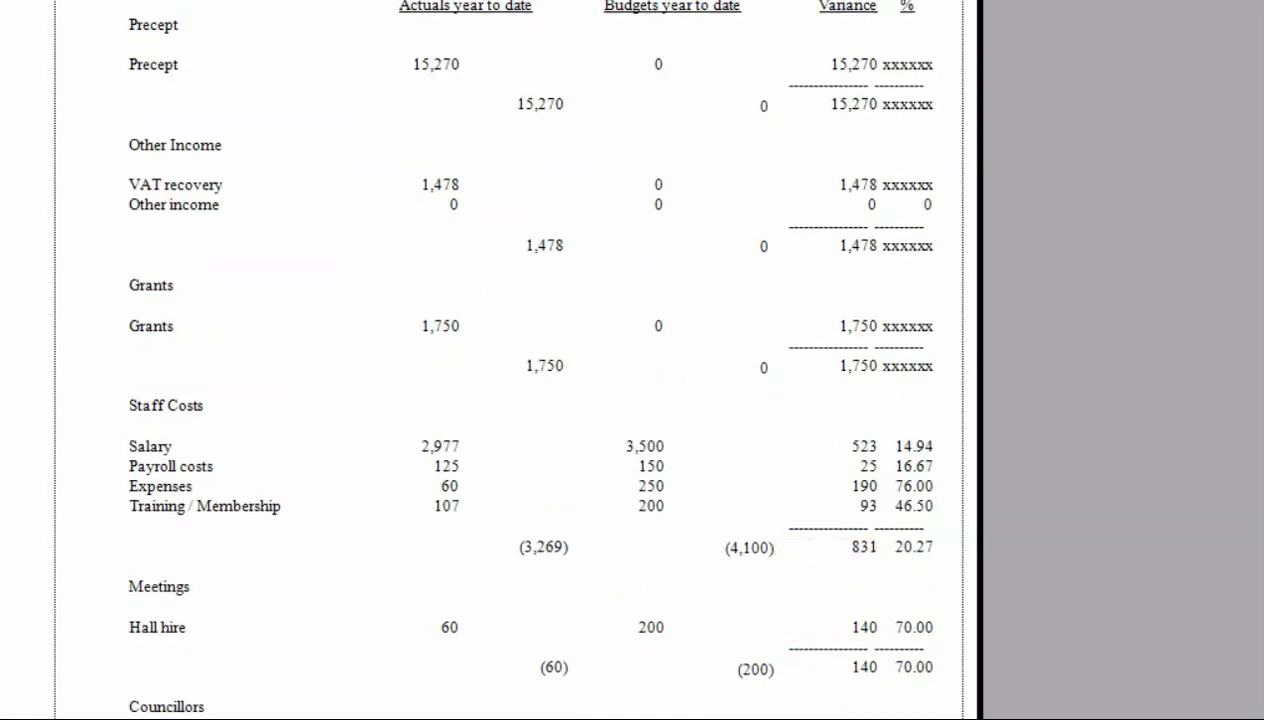
scroll(530, 400, down, 5)
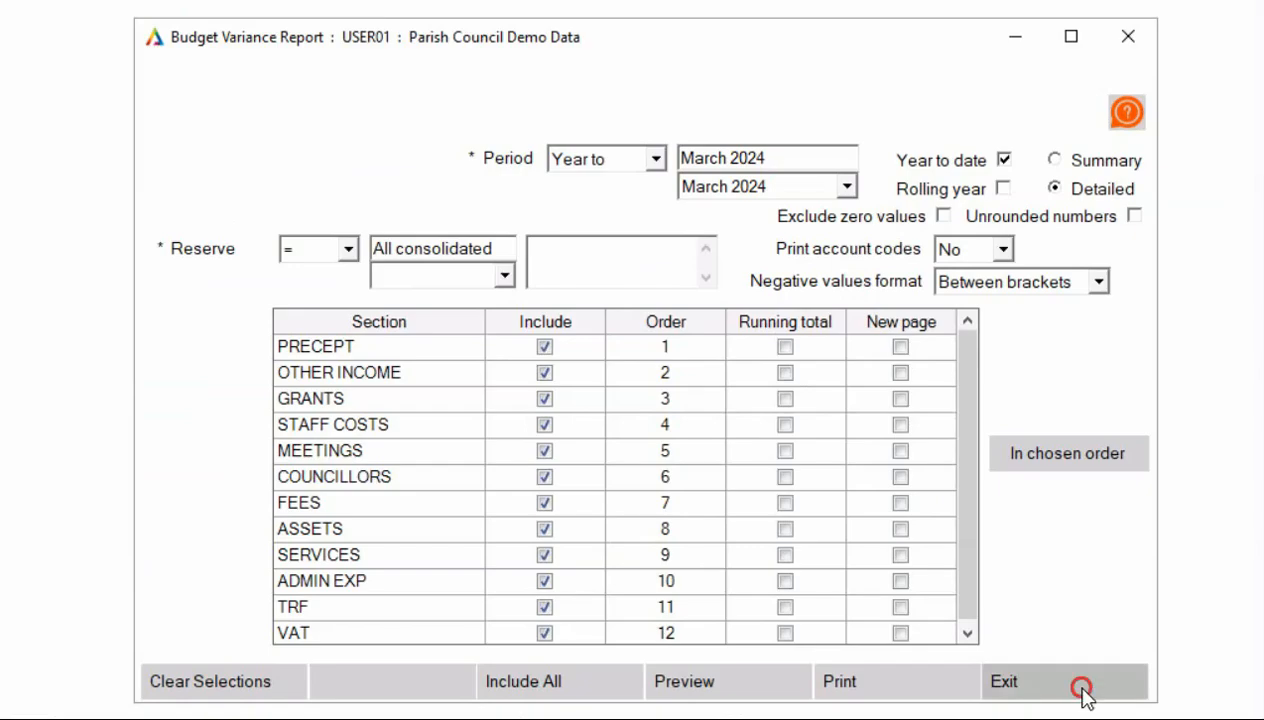
click(1082, 687)
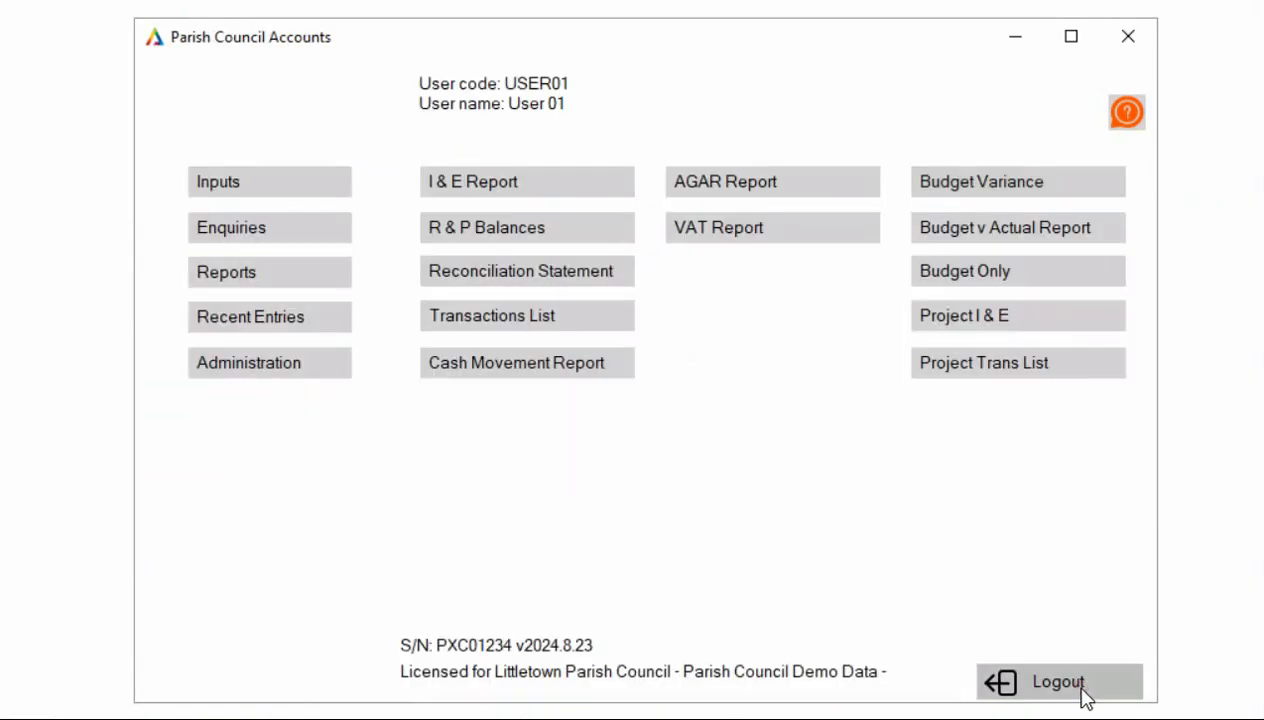
- Open the Budget v Actual Report and set its period to Year start April 2023
click(1052, 228)
click(246, 246)
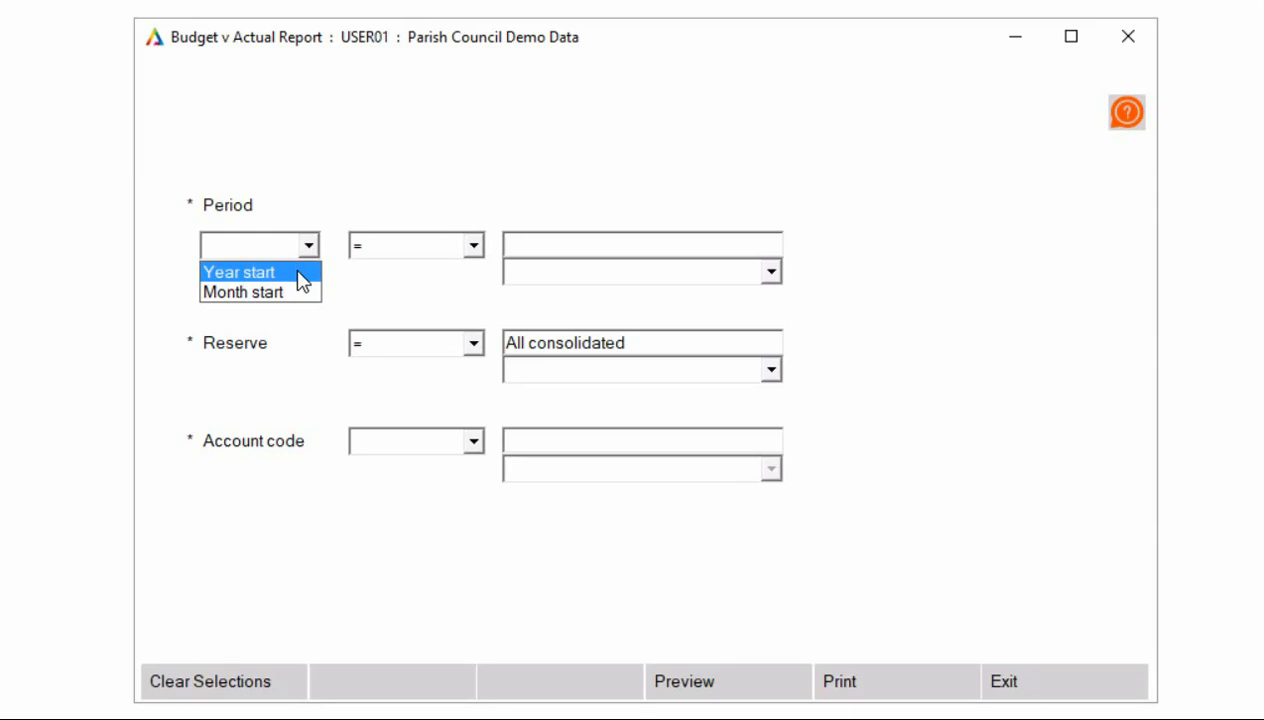
click(299, 273)
click(573, 273)
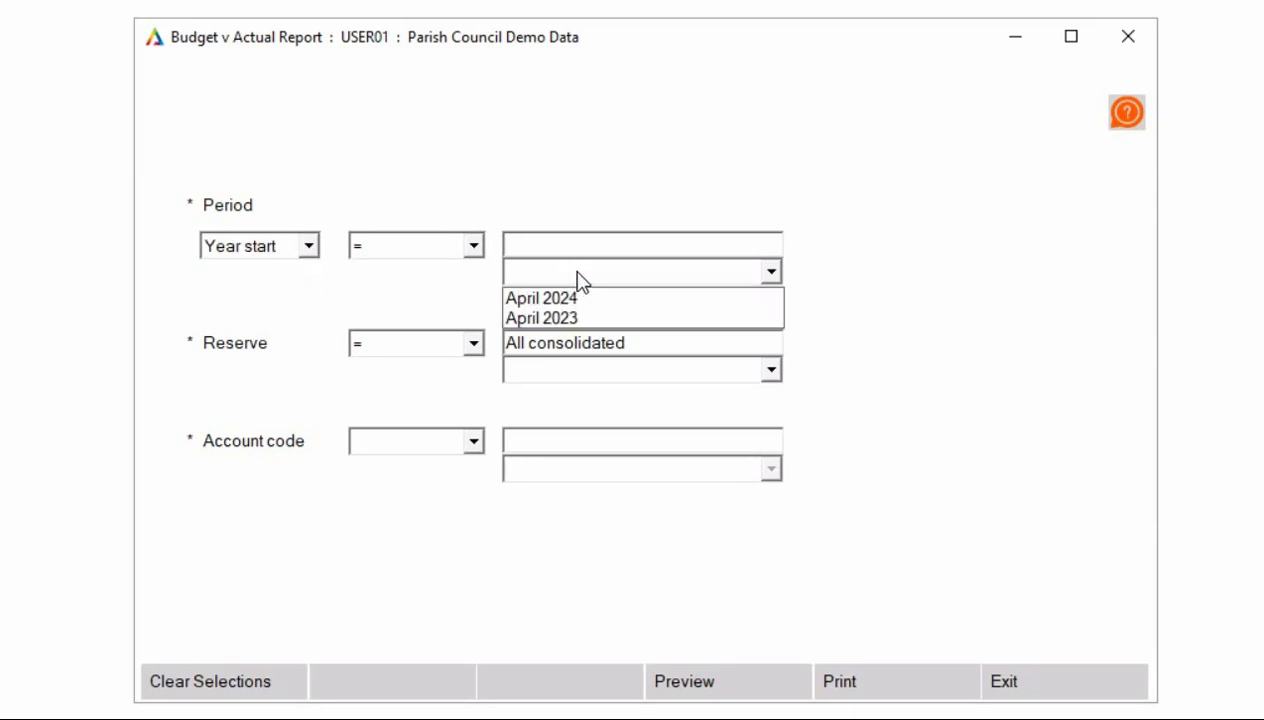
click(610, 318)
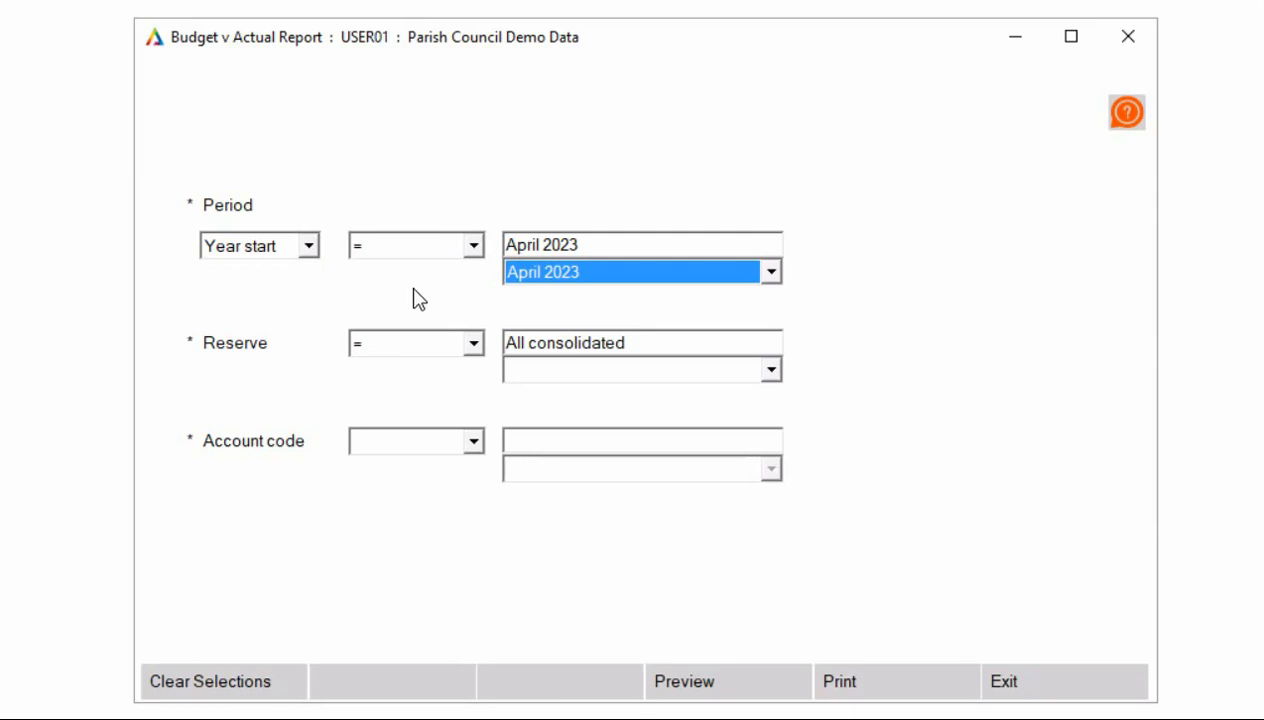
- Preview the Budget v Actual Report for account codes between 300 Salary and 430 Contributions / Donations, and exit the report
click(414, 446)
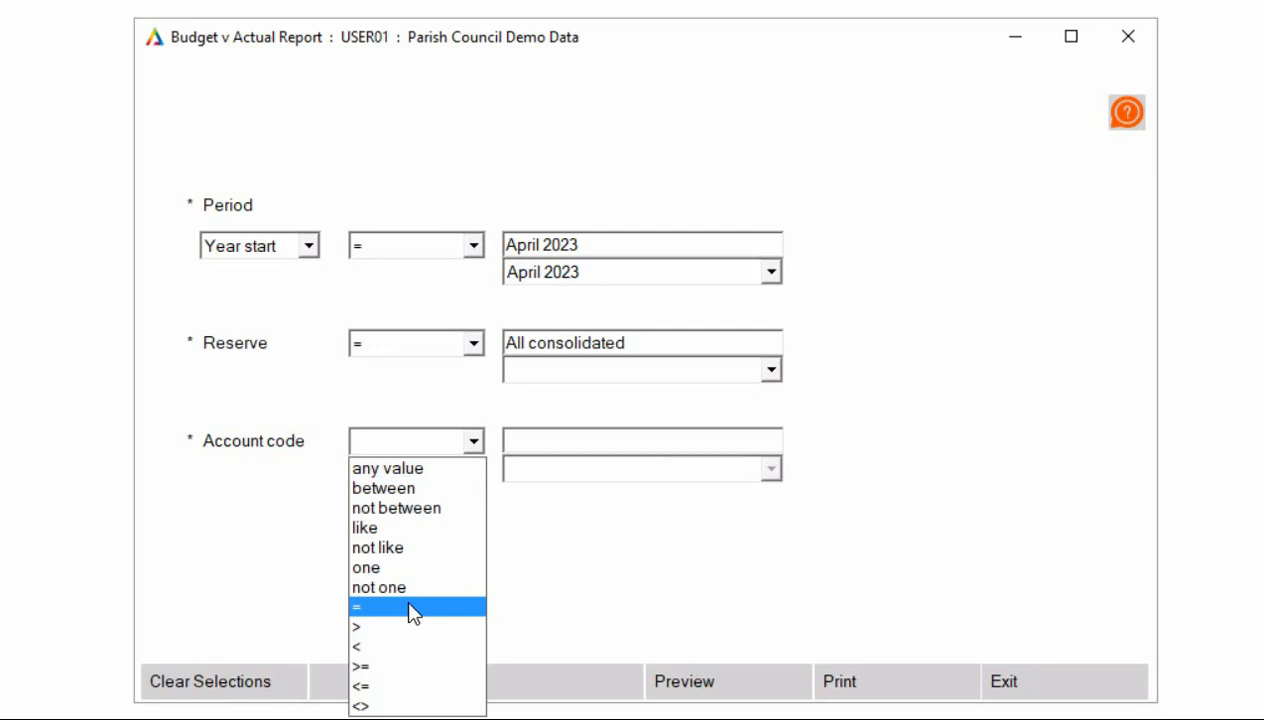
click(416, 488)
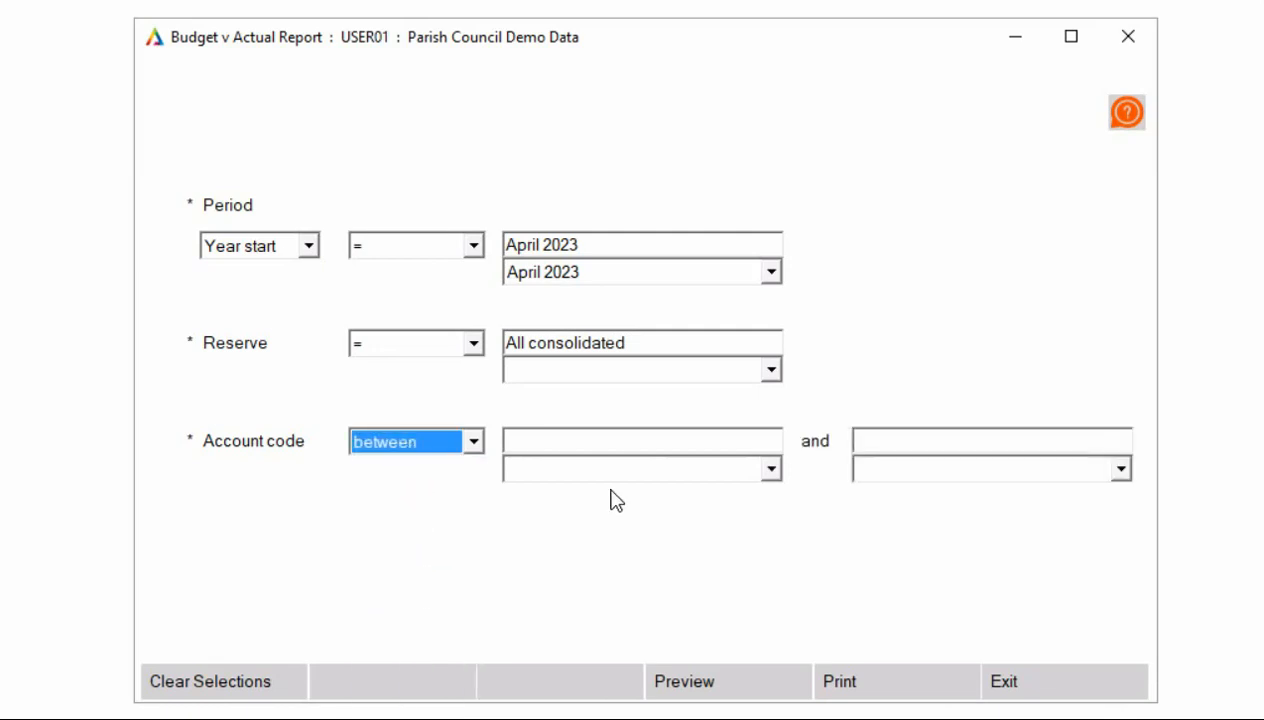
click(580, 451)
click(579, 469)
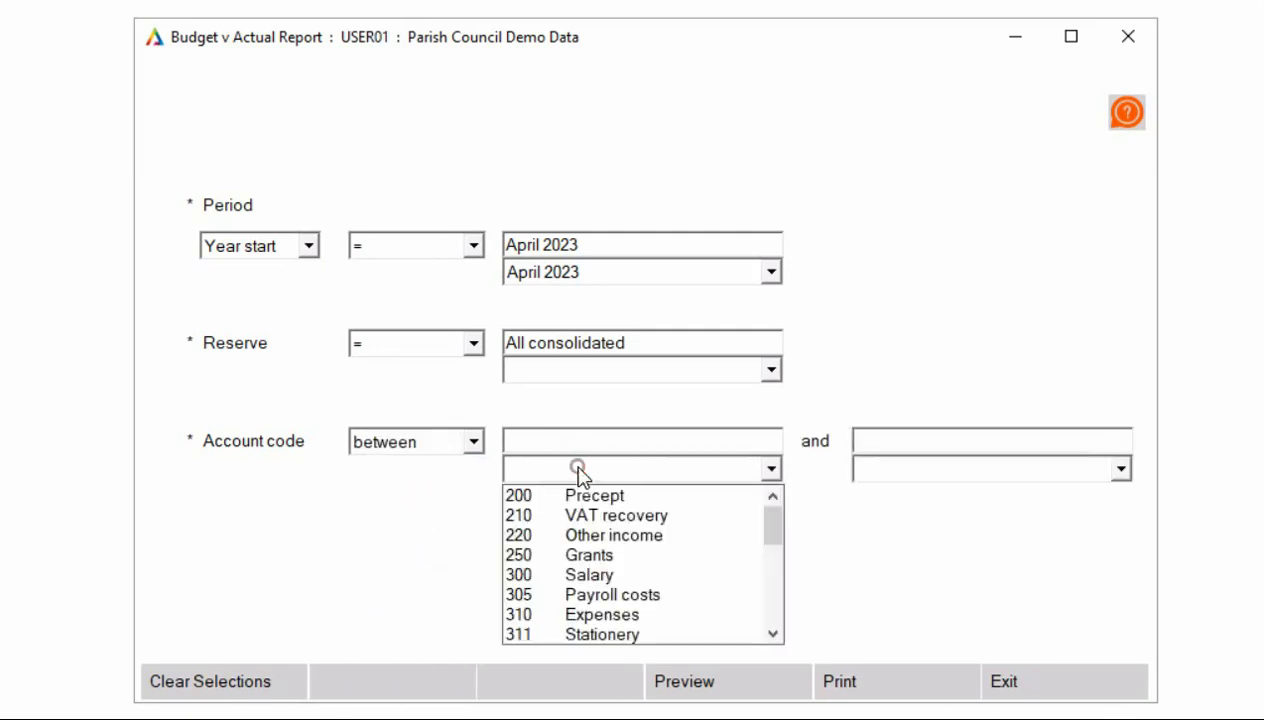
click(622, 577)
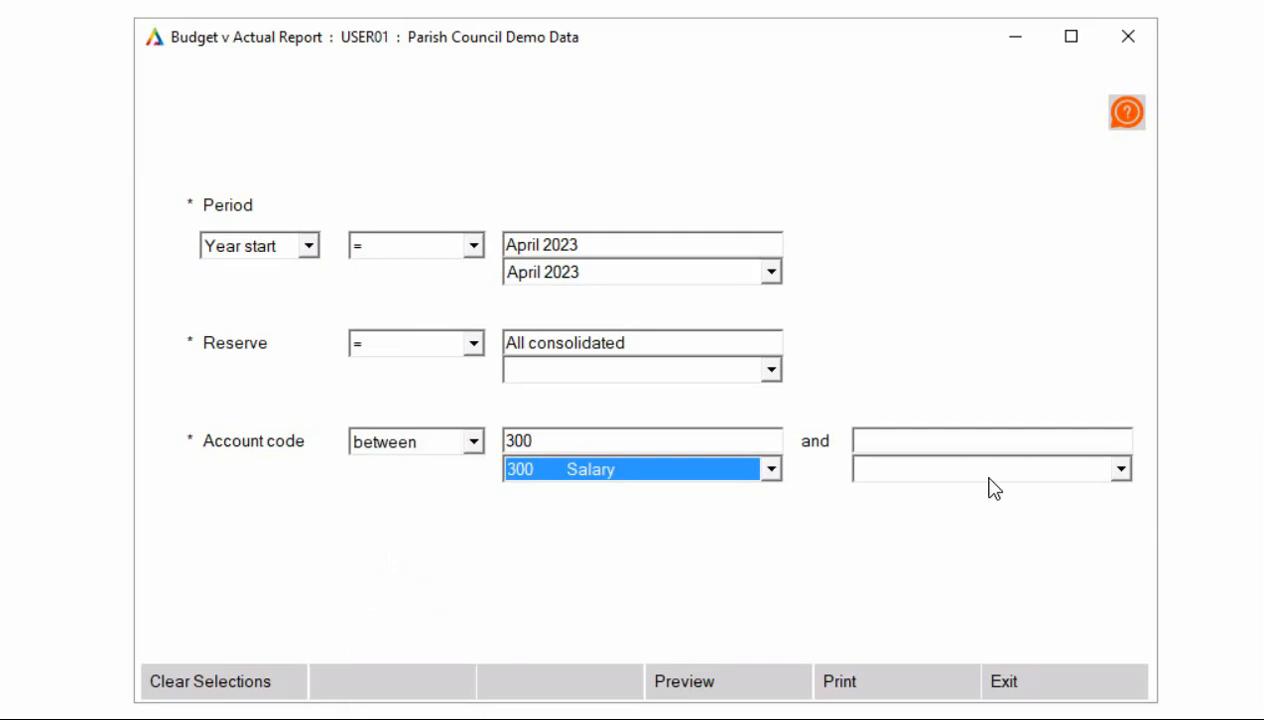
click(989, 471)
drag(1118, 548, 1122, 612)
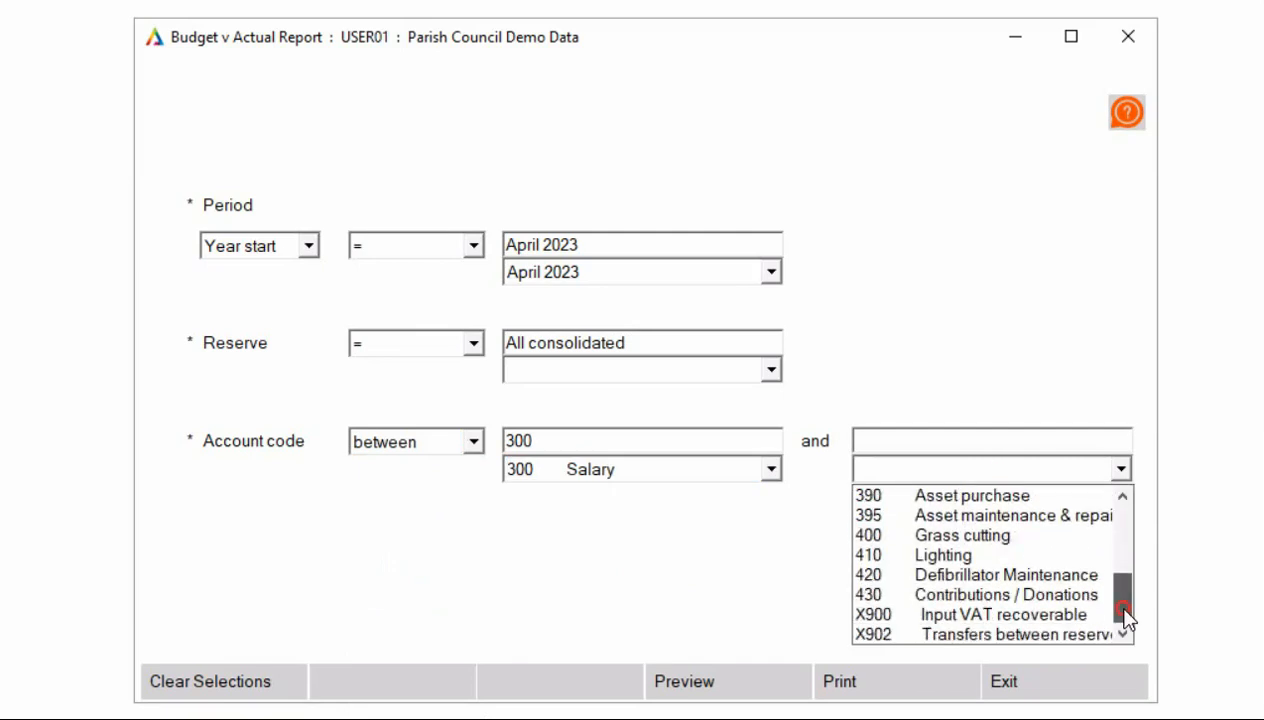
click(972, 596)
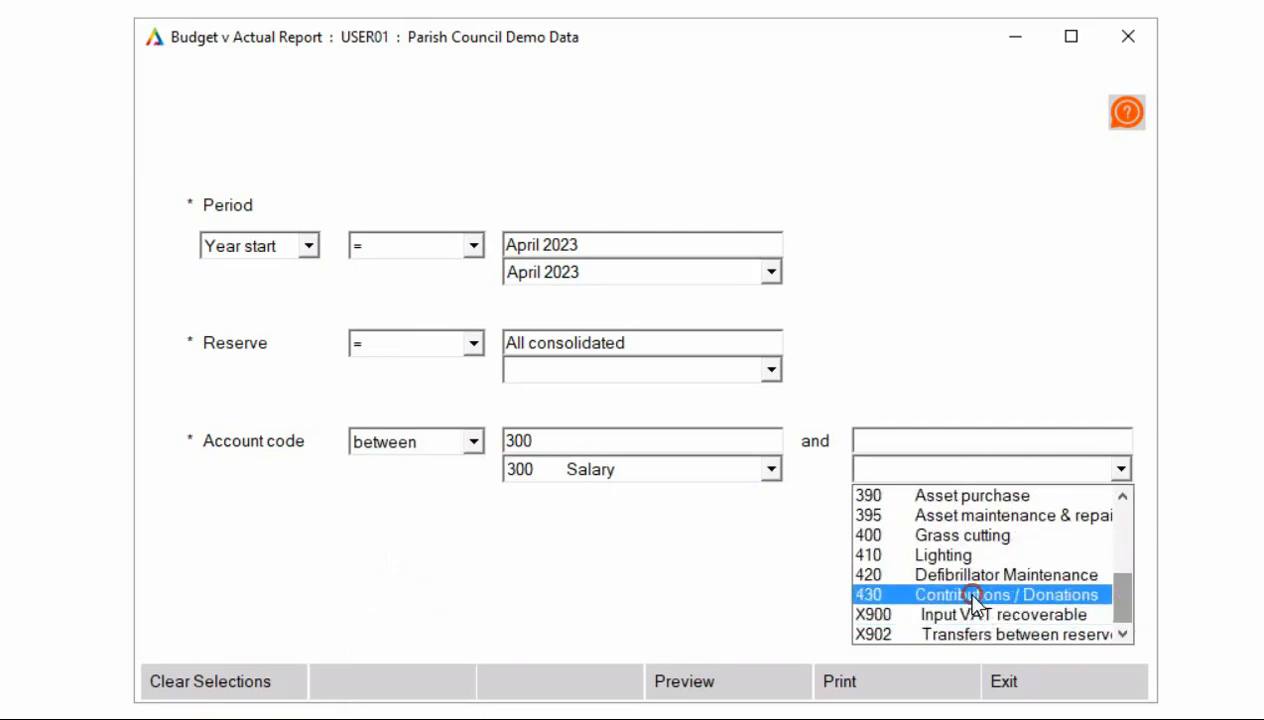
click(724, 681)
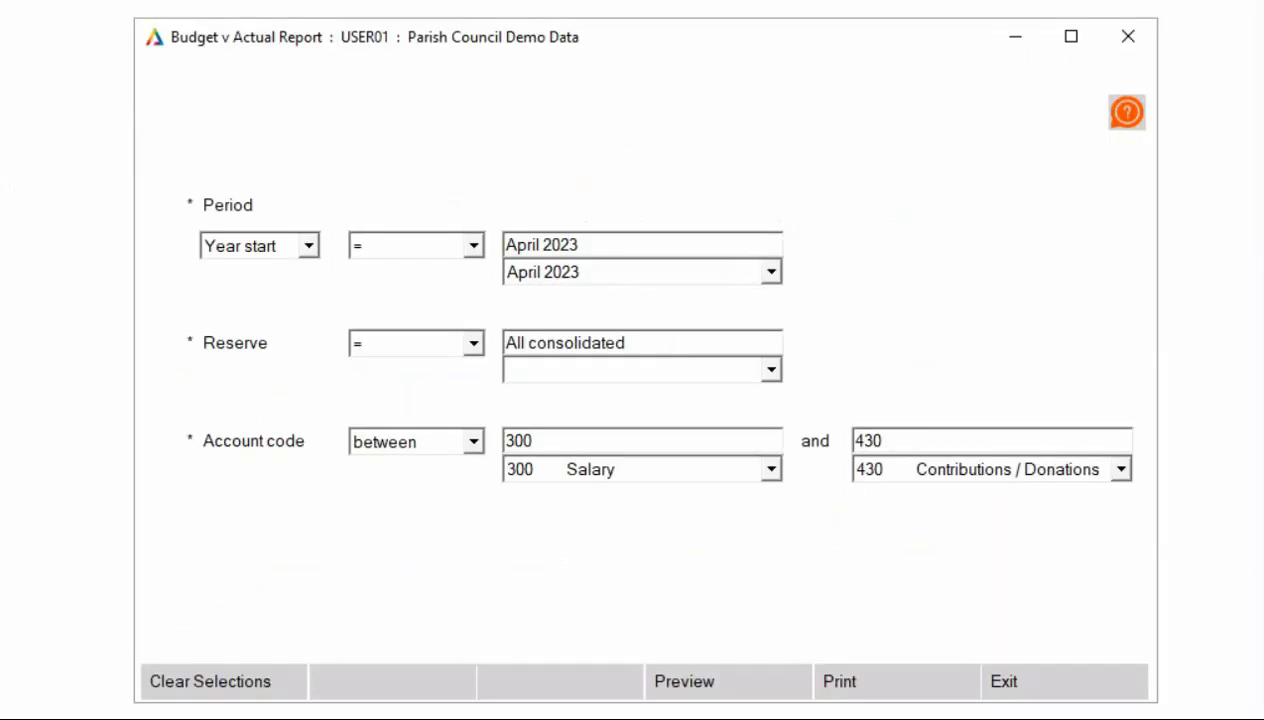
click(1058, 674)
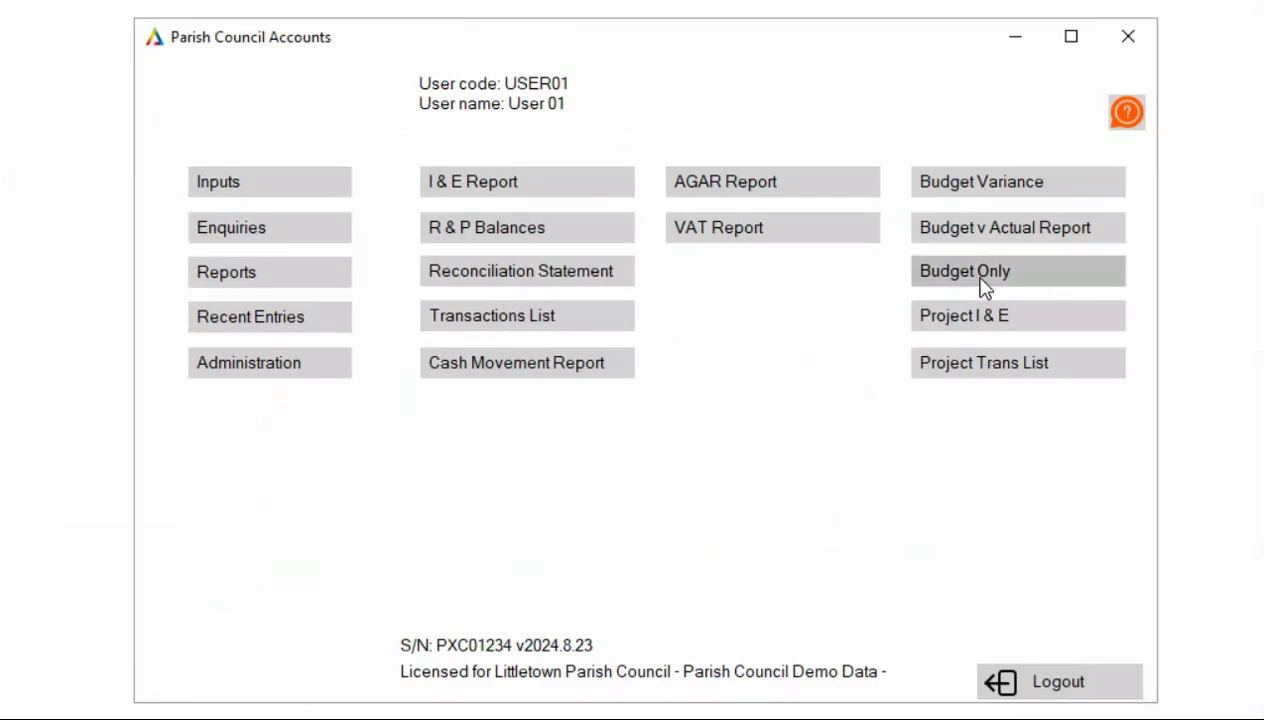
- Open the Budget Only report and set its period to Year start April 2023
click(983, 283)
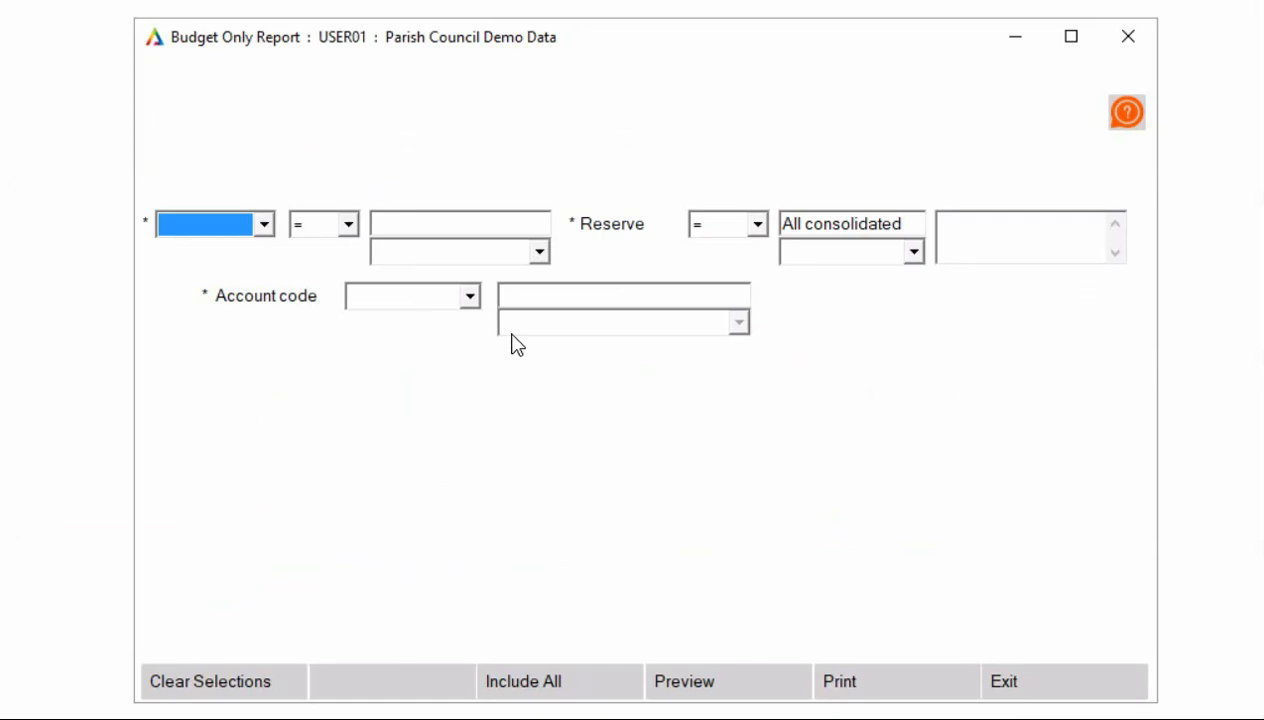
click(263, 224)
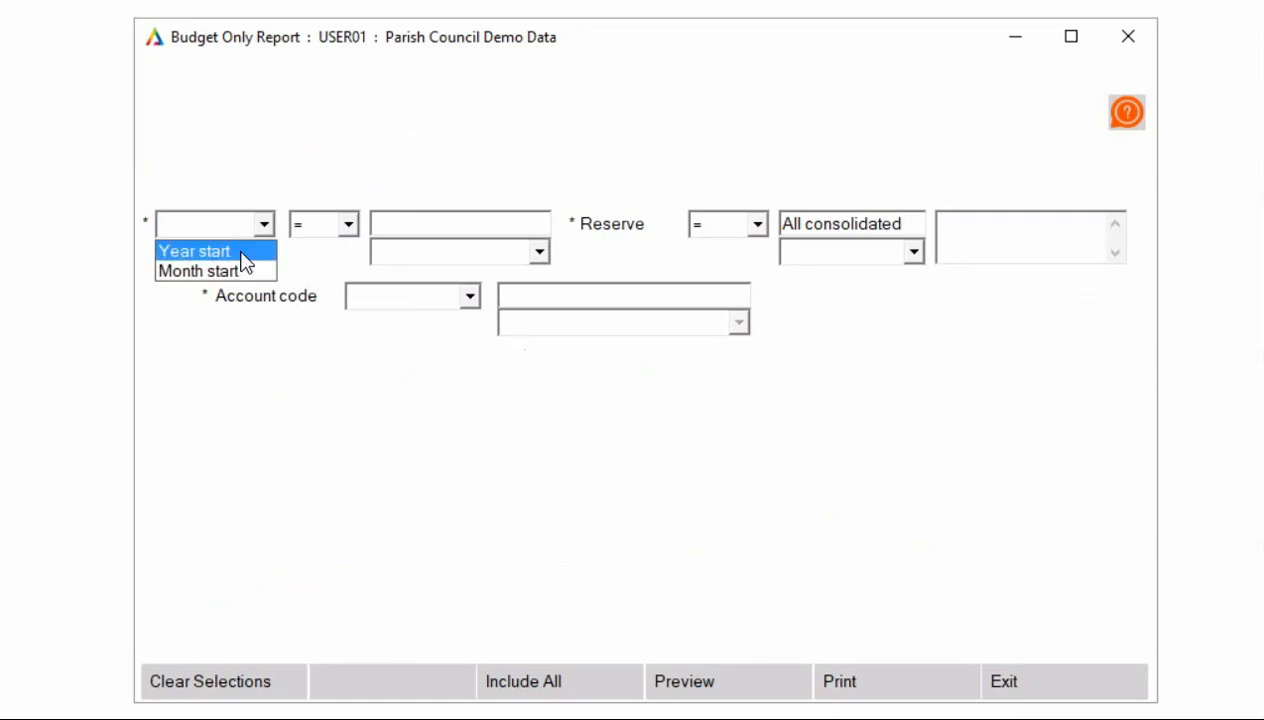
click(241, 252)
click(410, 251)
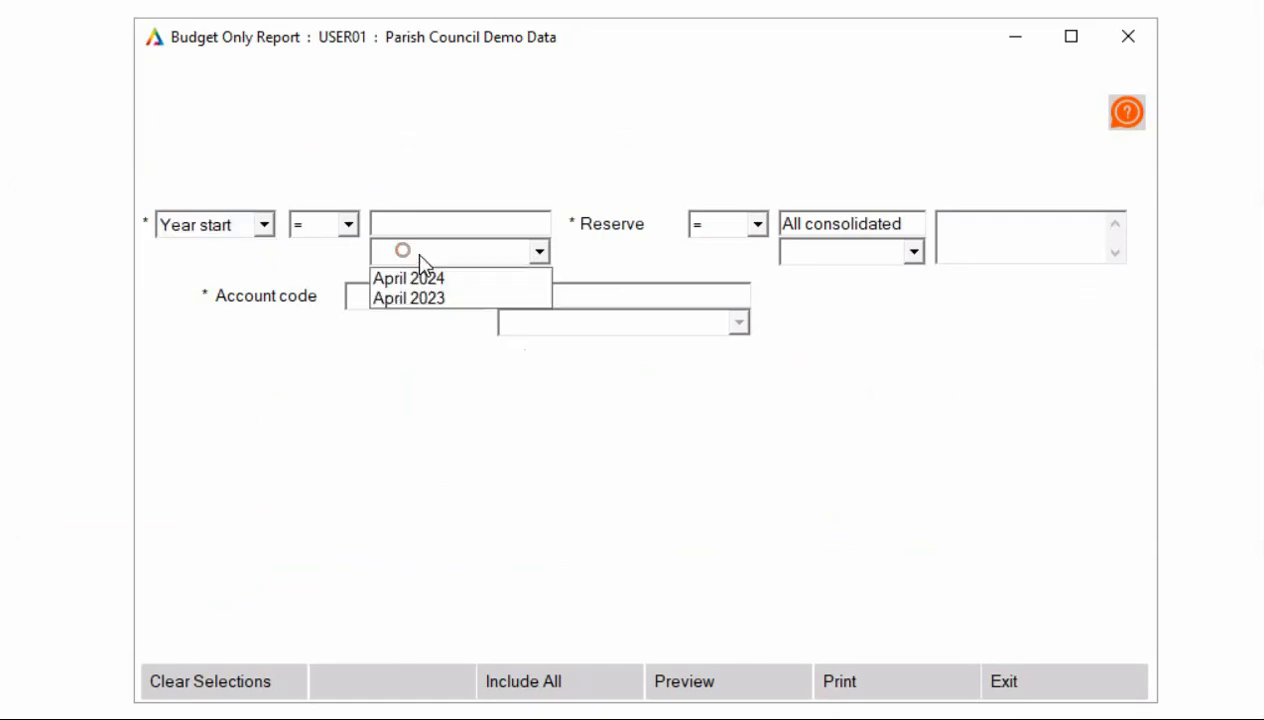
click(470, 298)
- Preview the Budget Only report with the account code set to any value, and exit the report
click(384, 296)
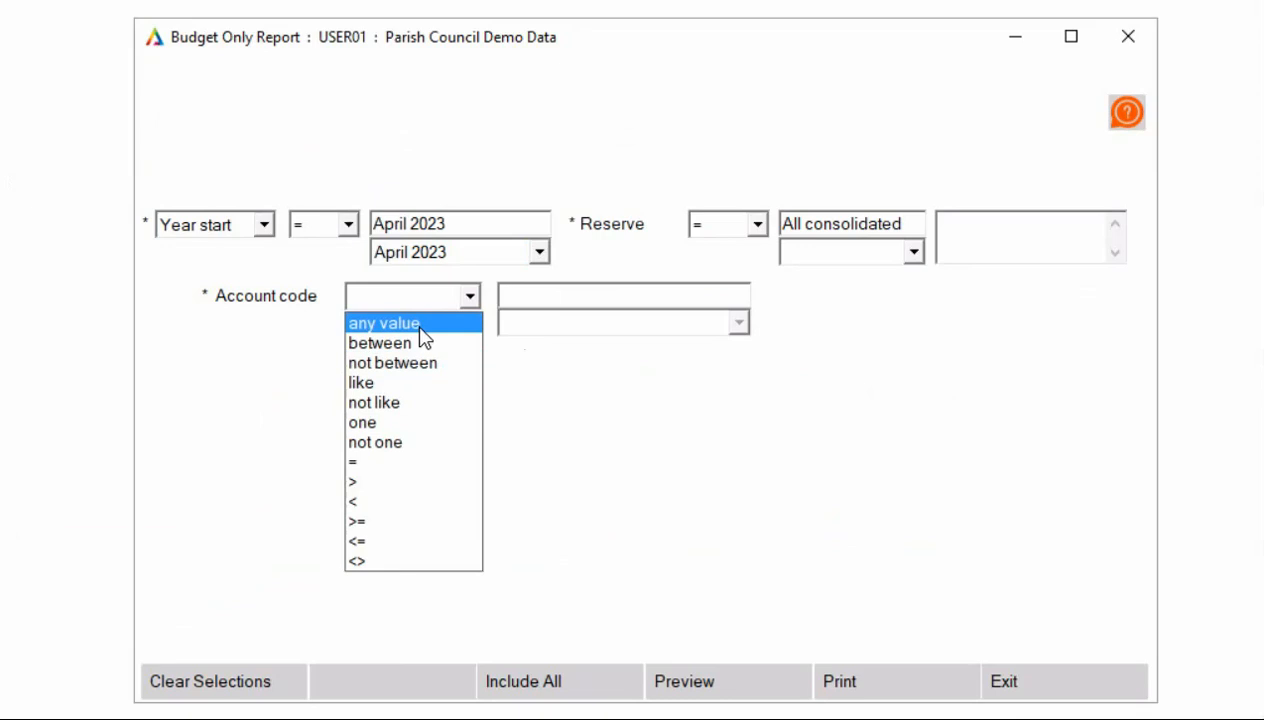
click(418, 330)
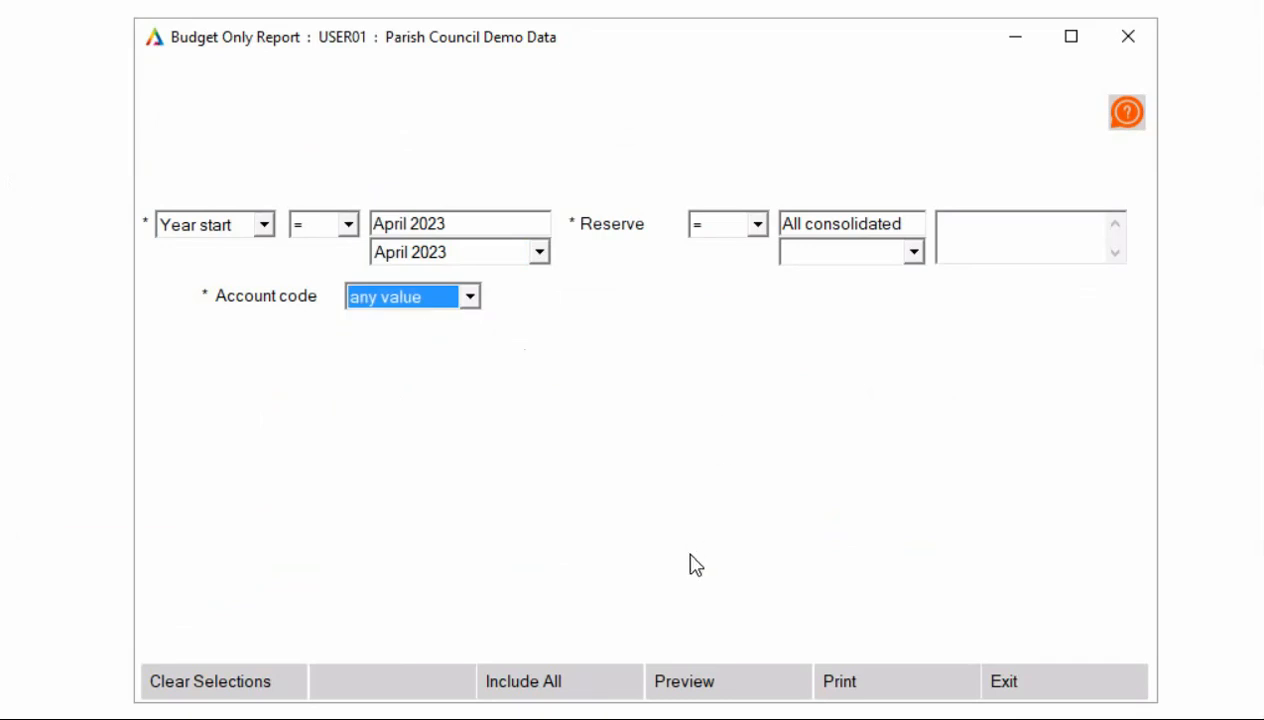
click(697, 680)
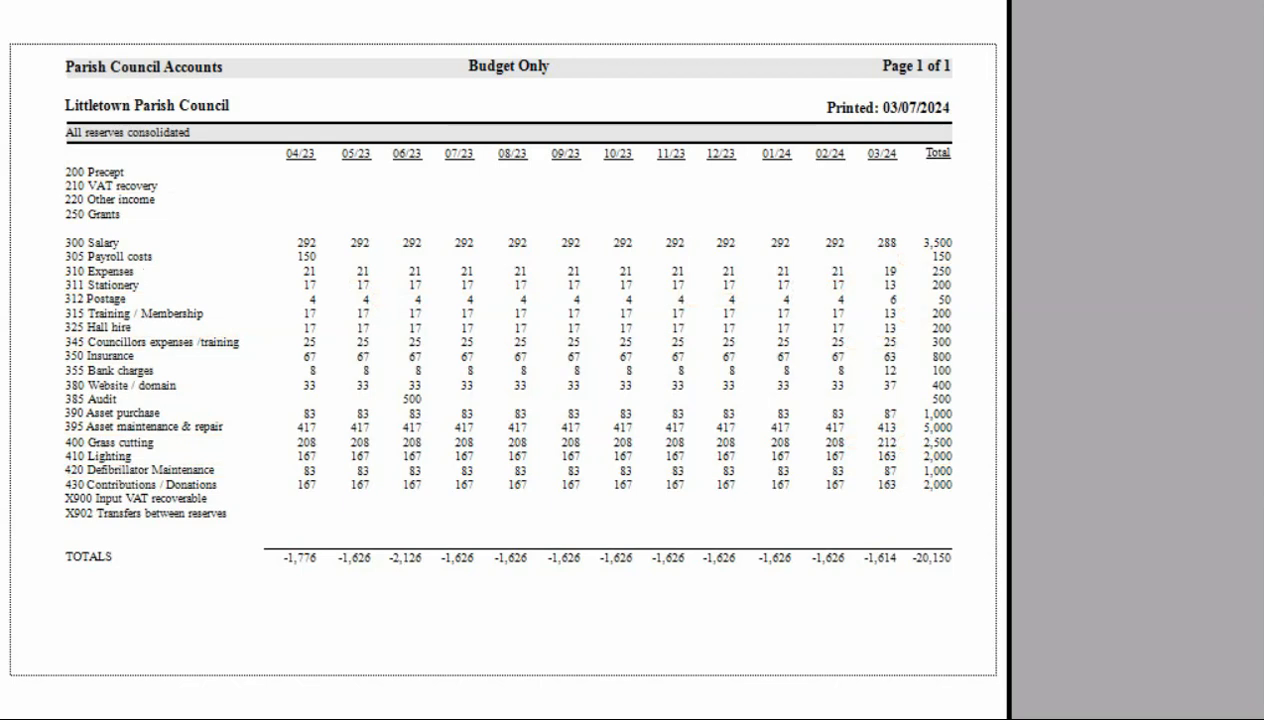
key(Escape)
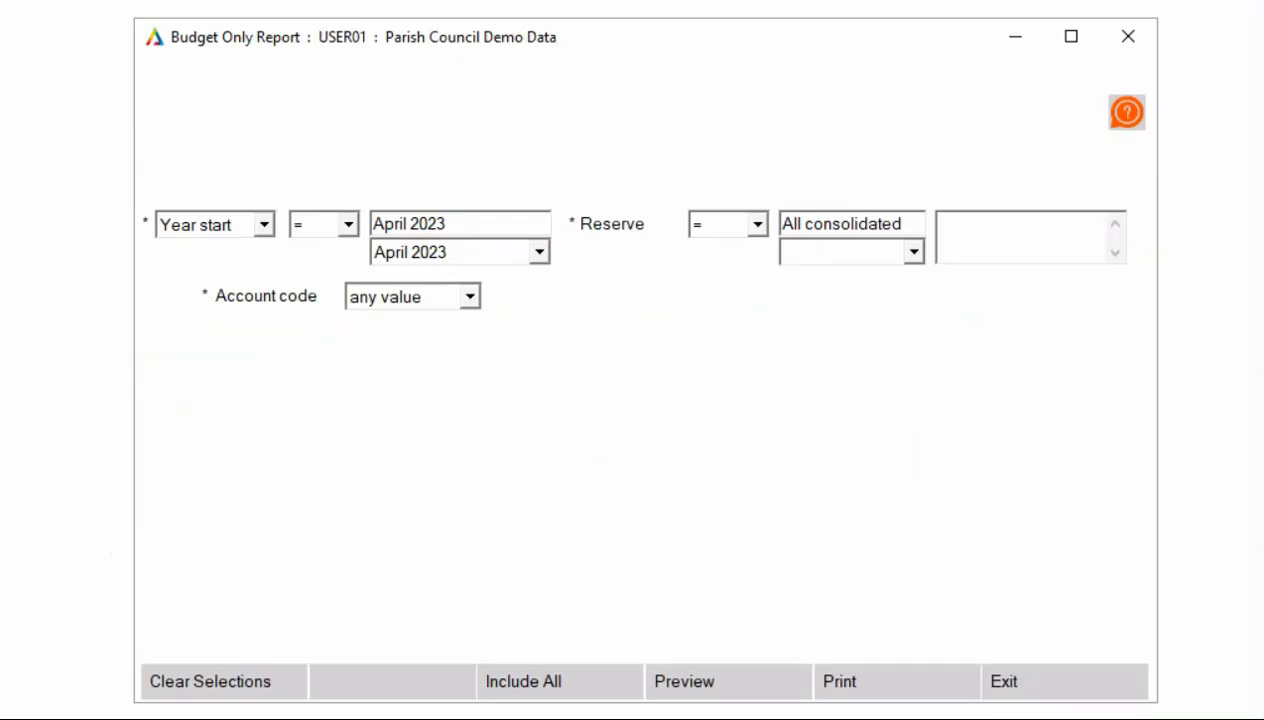
click(1055, 681)
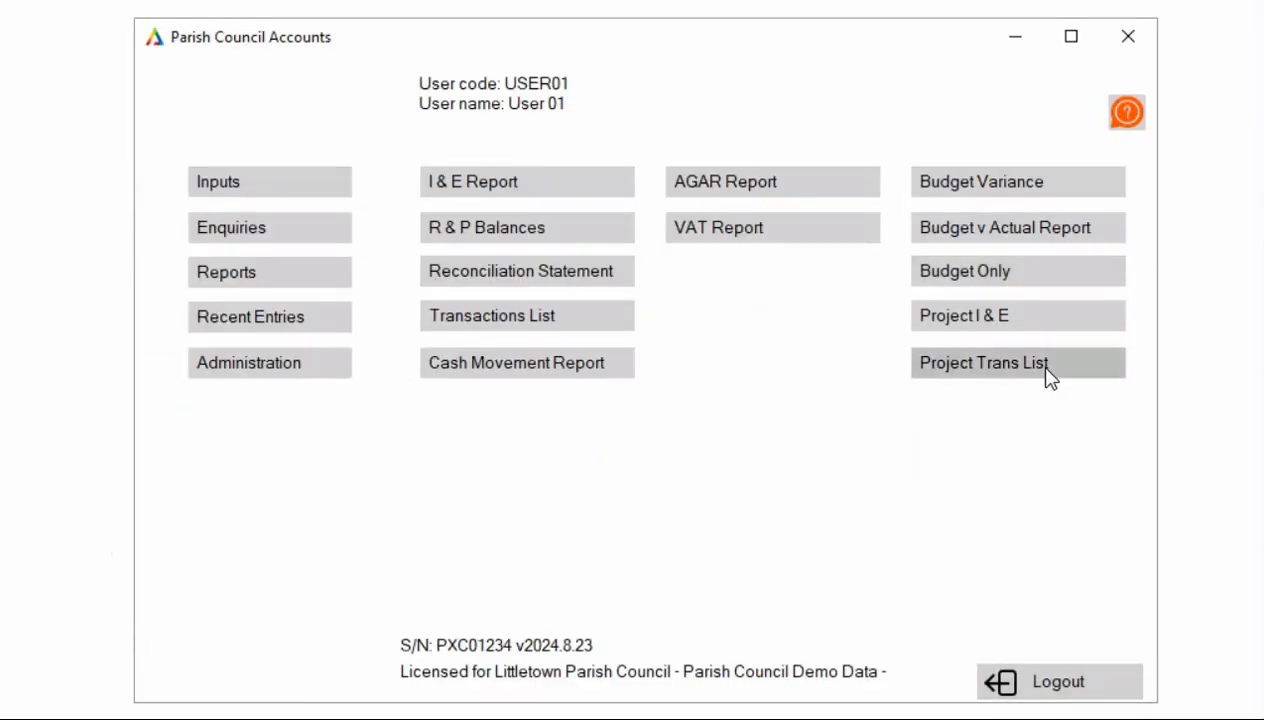
- Open the Project I & E report and set its period to Month March 2024
click(1003, 316)
click(250, 164)
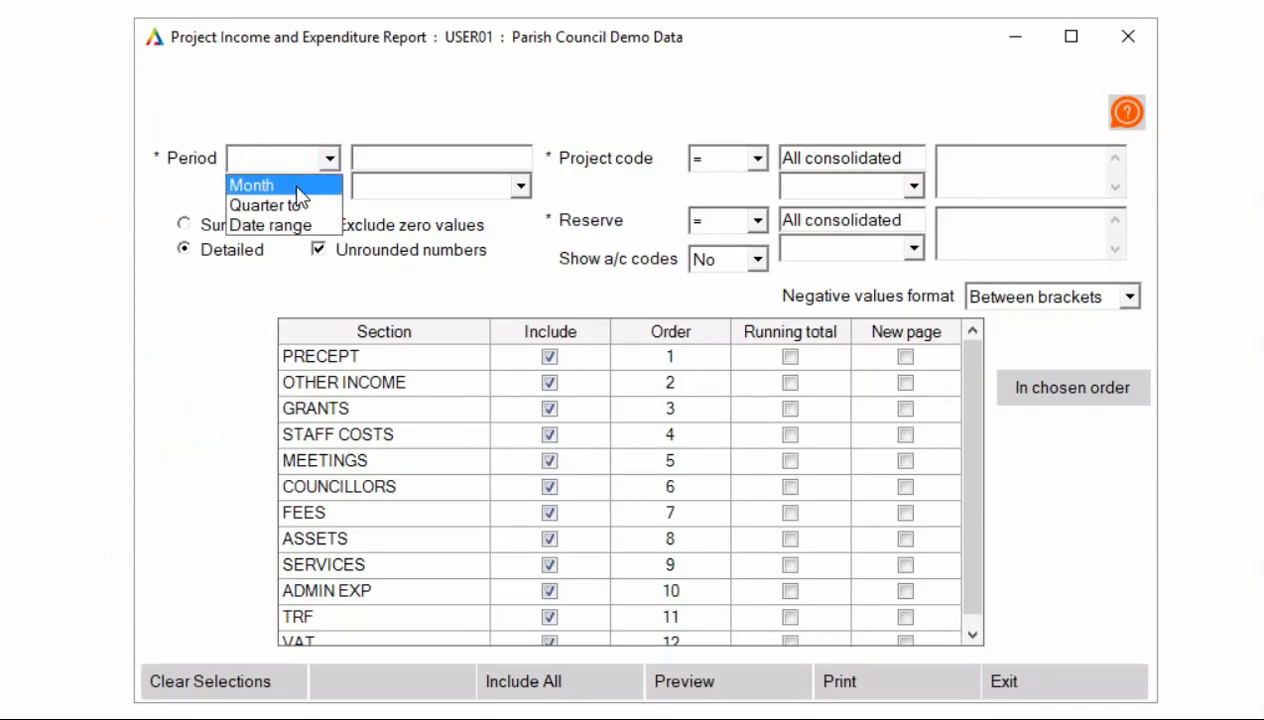
click(298, 187)
click(430, 186)
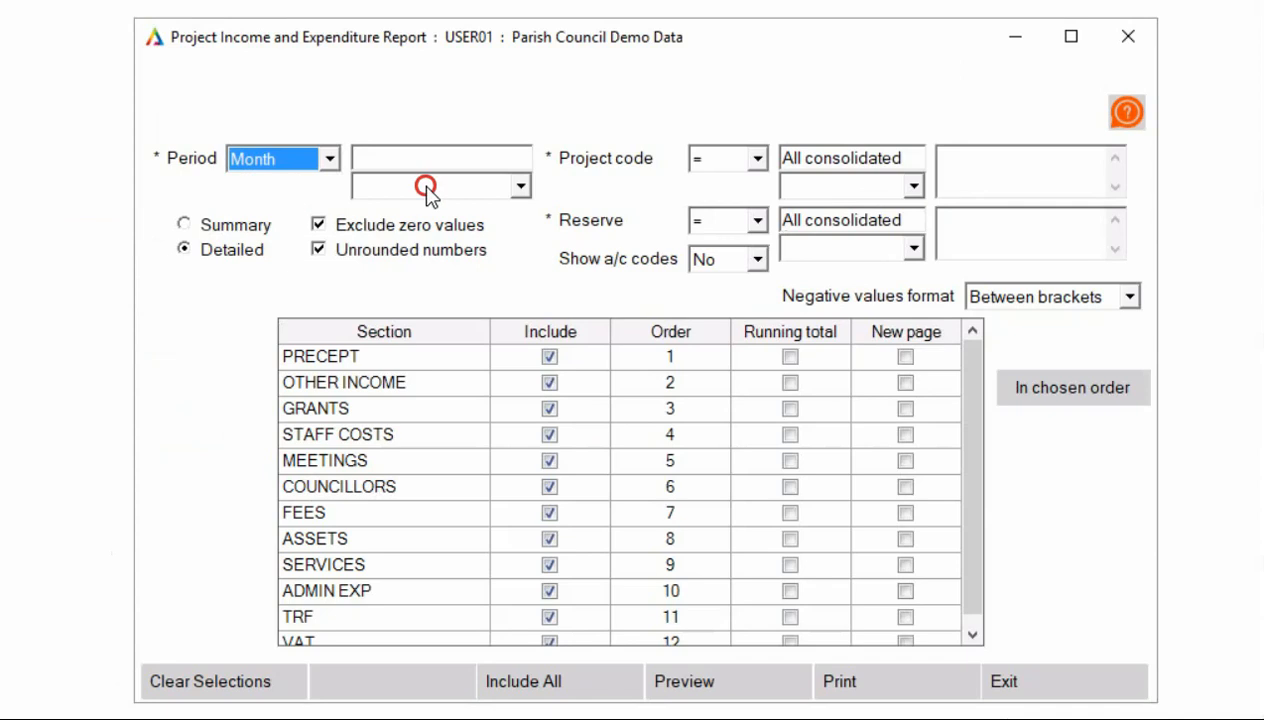
click(440, 331)
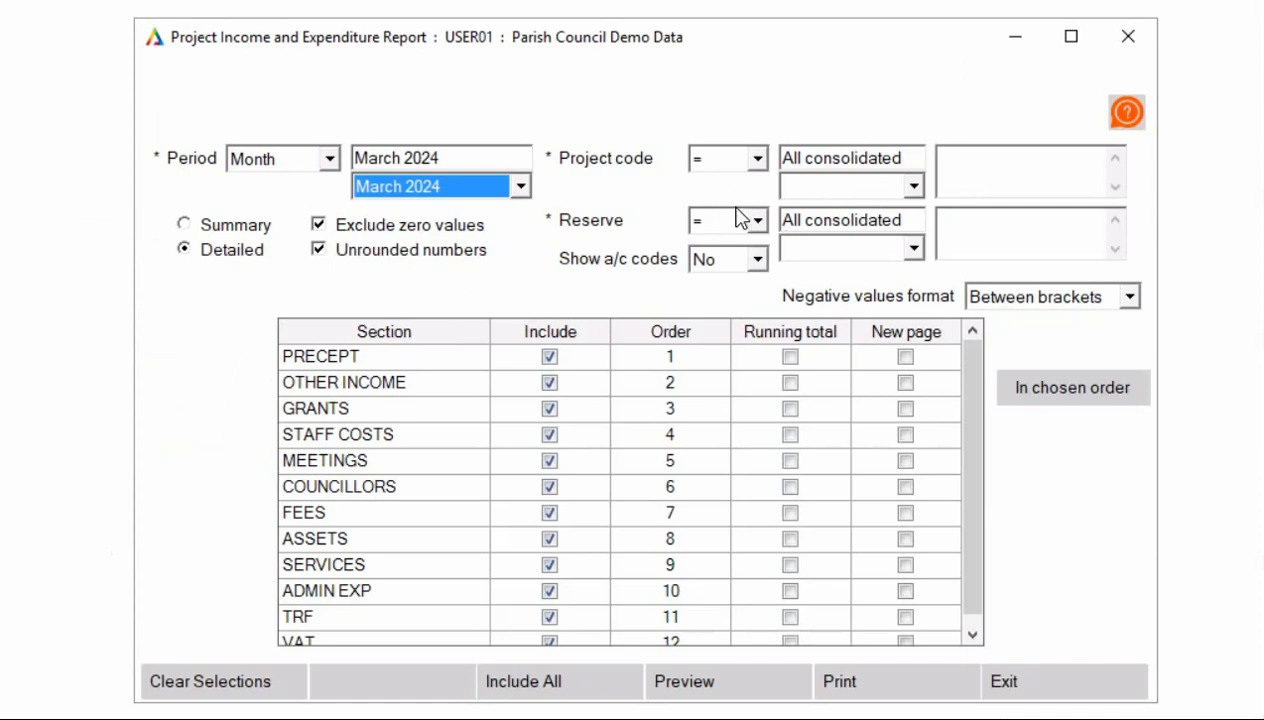
- Preview the Project Income and Expenditure Report for project code Speed, and exit the report
click(910, 186)
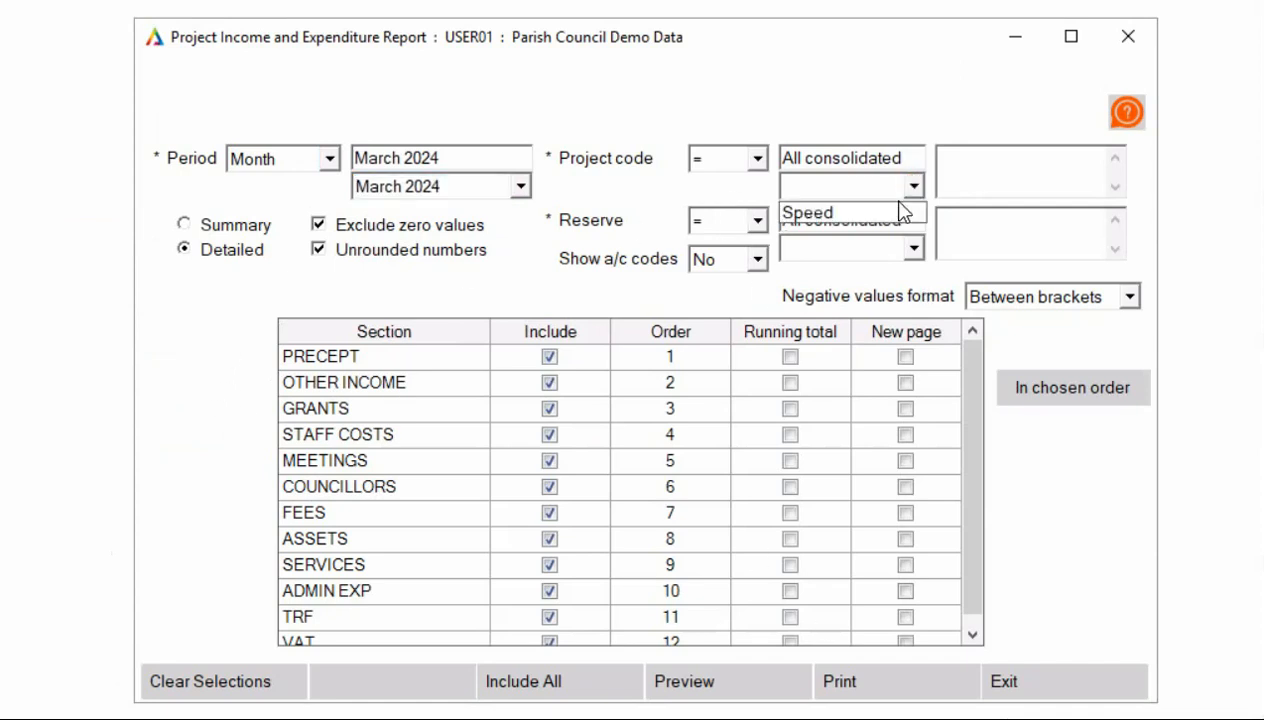
click(898, 212)
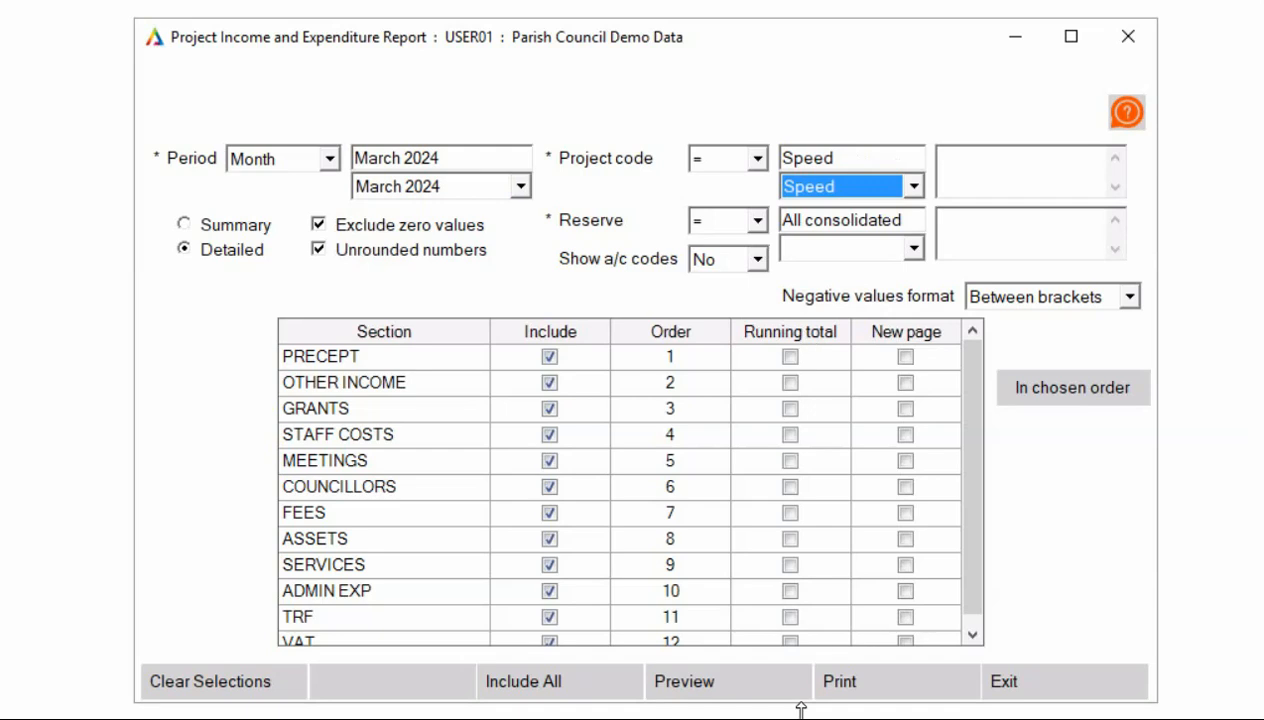
click(724, 688)
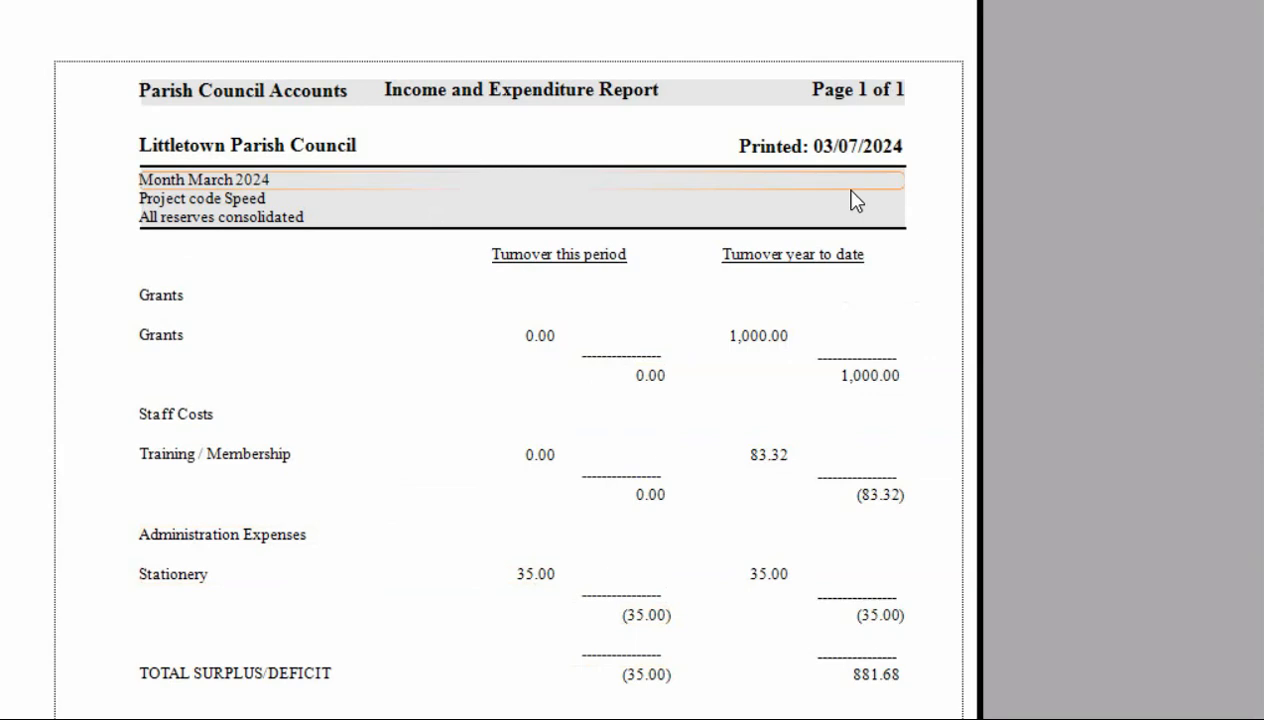
key(Escape)
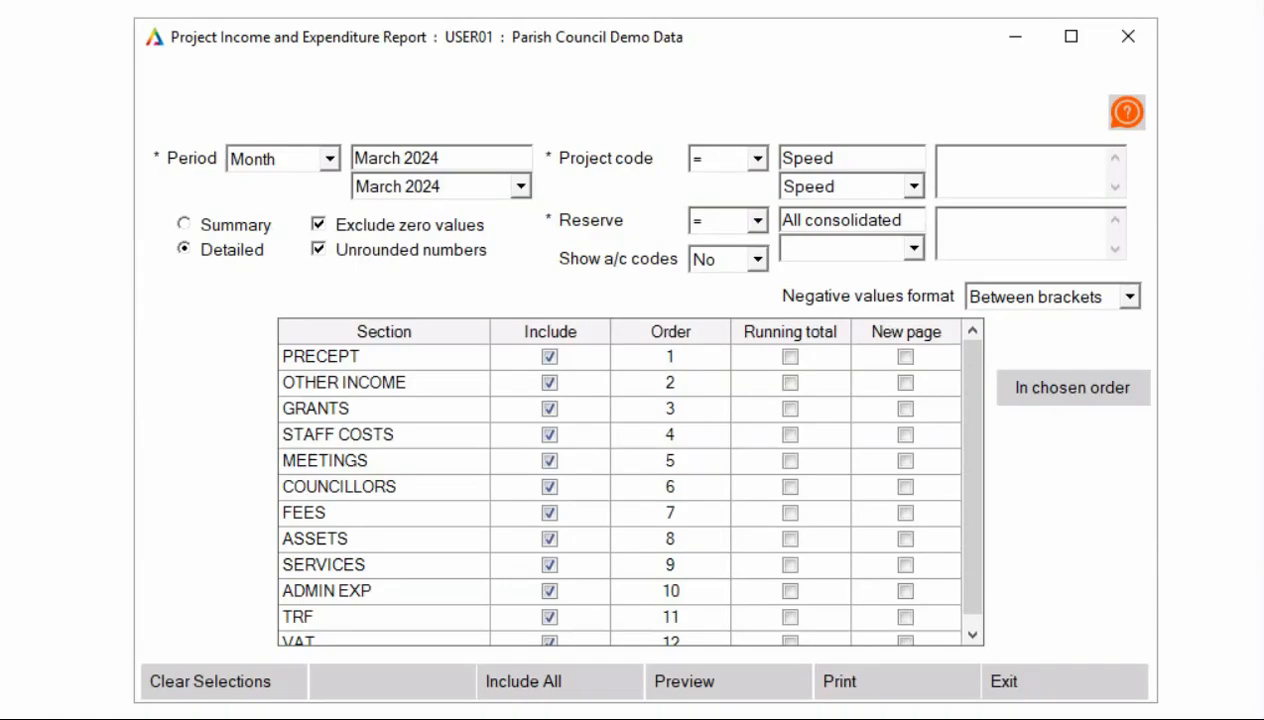
click(1060, 684)
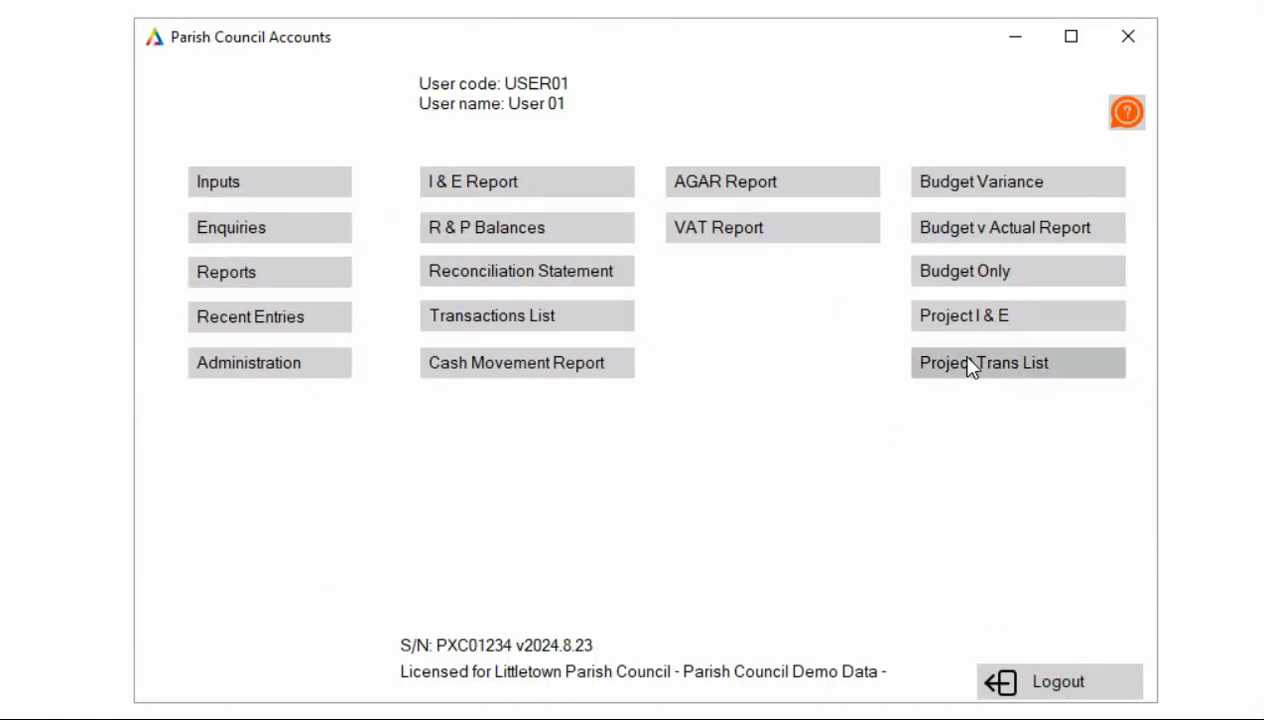
- Open the Project Transactions List and set the project code equal to Speed (Speed Awareness)
click(981, 359)
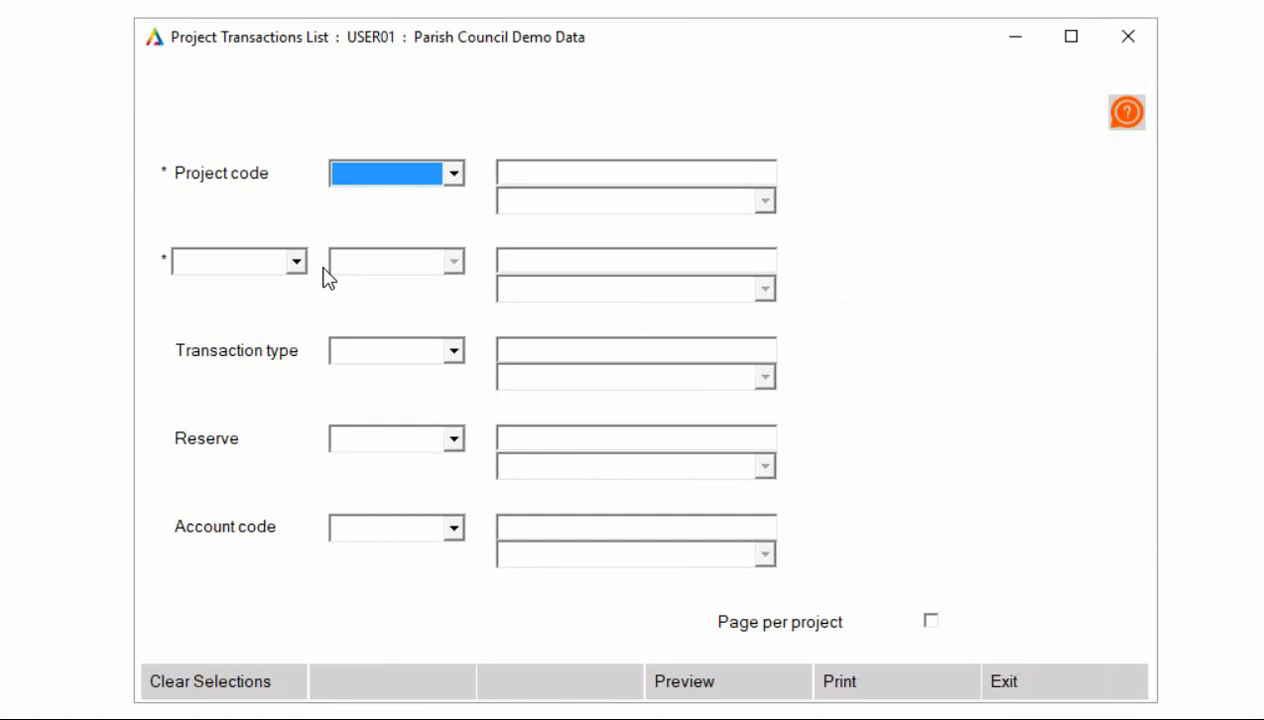
click(387, 180)
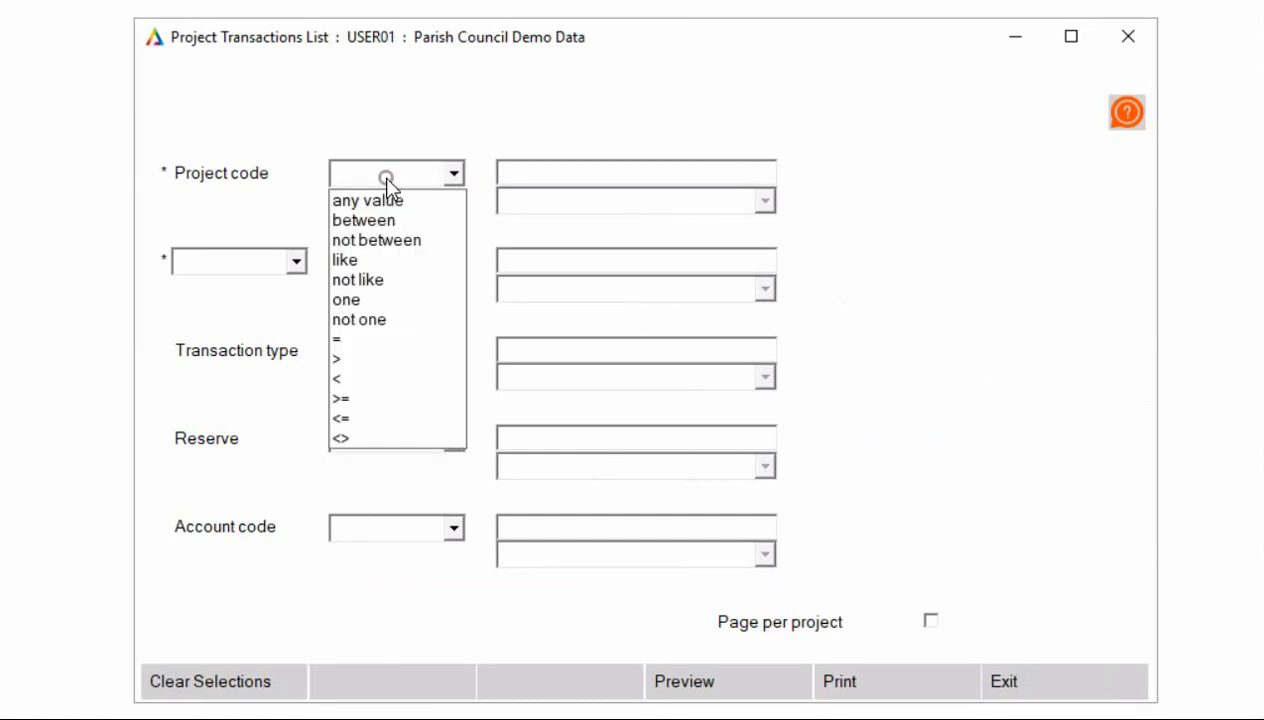
click(366, 338)
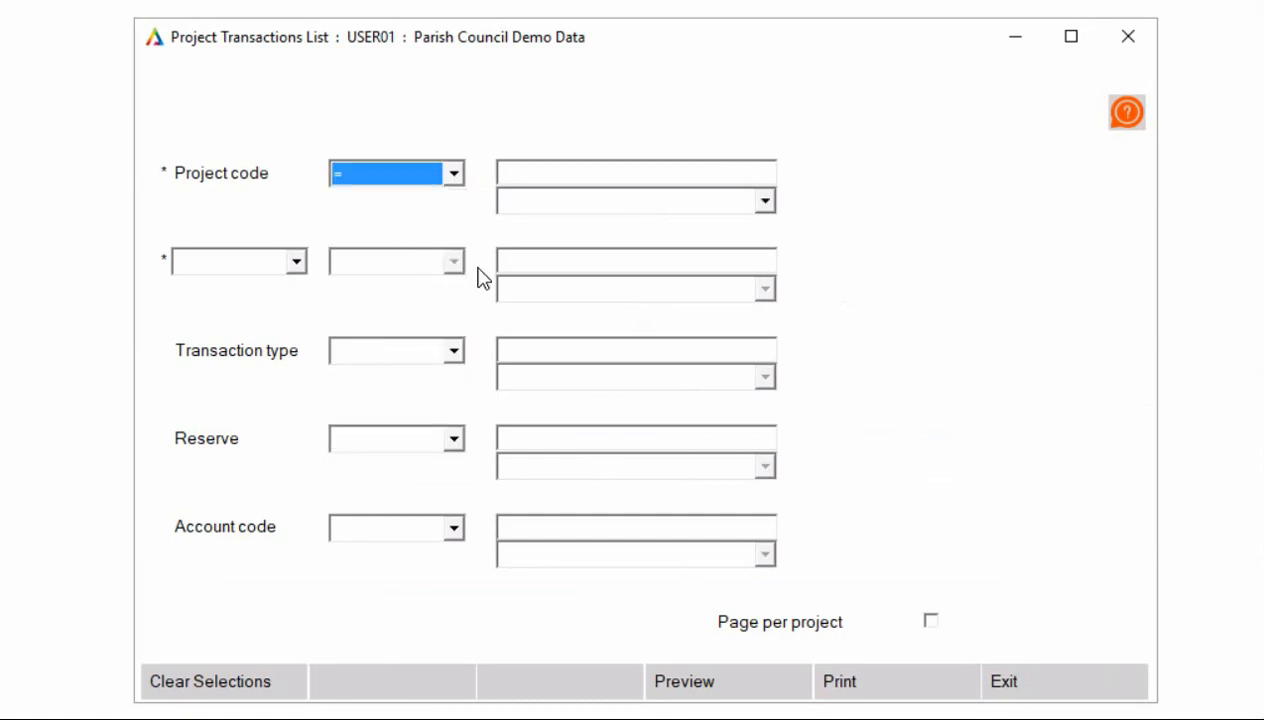
click(547, 199)
click(539, 222)
- Preview the Project Transactions List with the date set to any value, and exit the report
click(195, 263)
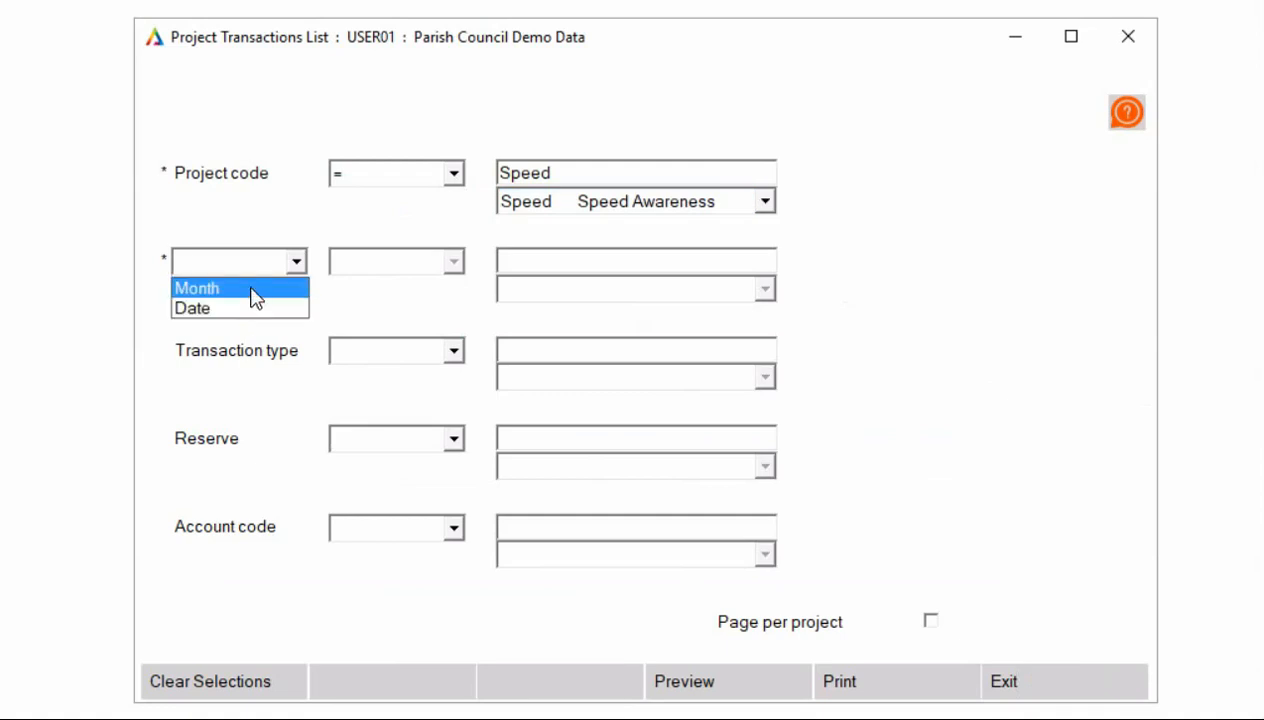
click(250, 310)
click(384, 264)
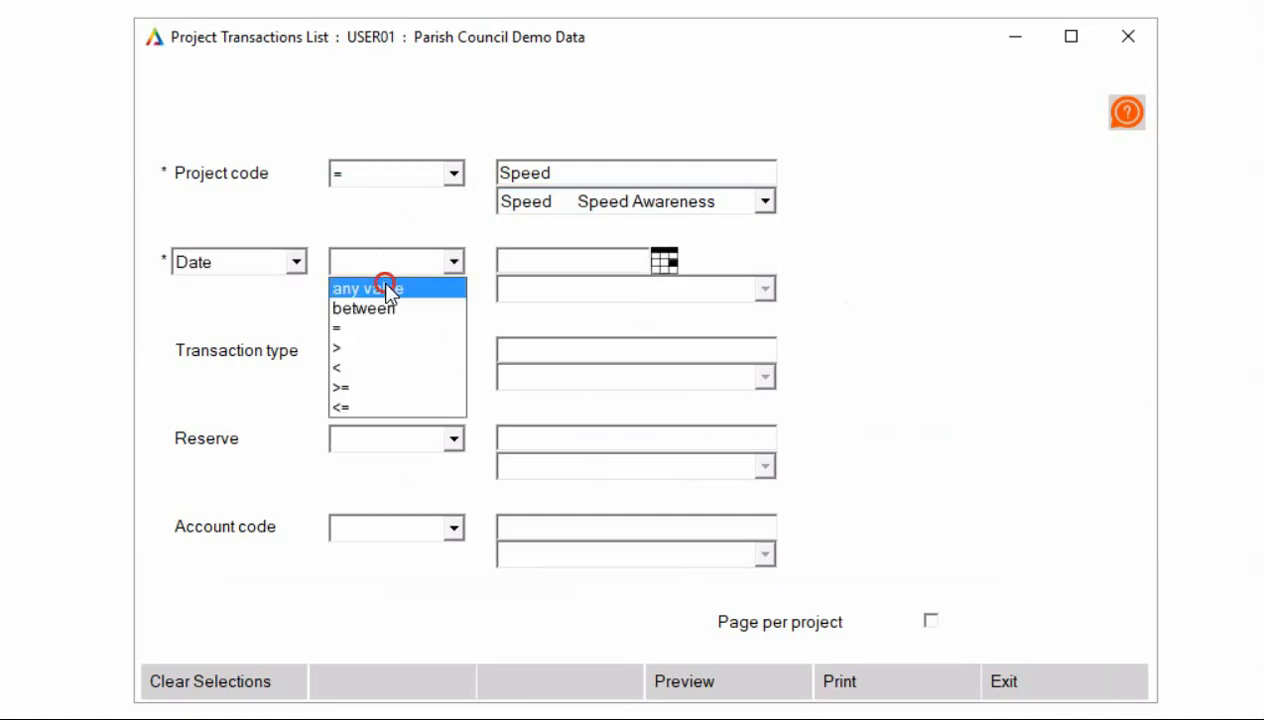
click(386, 288)
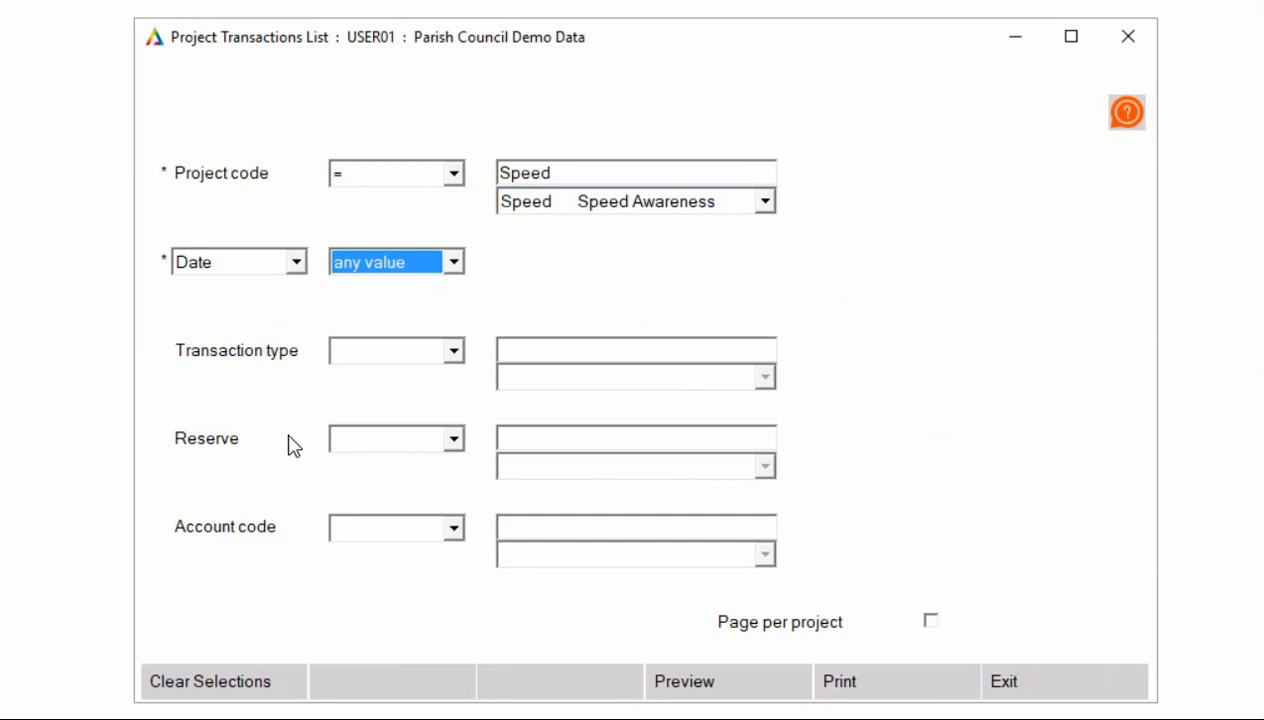
click(712, 681)
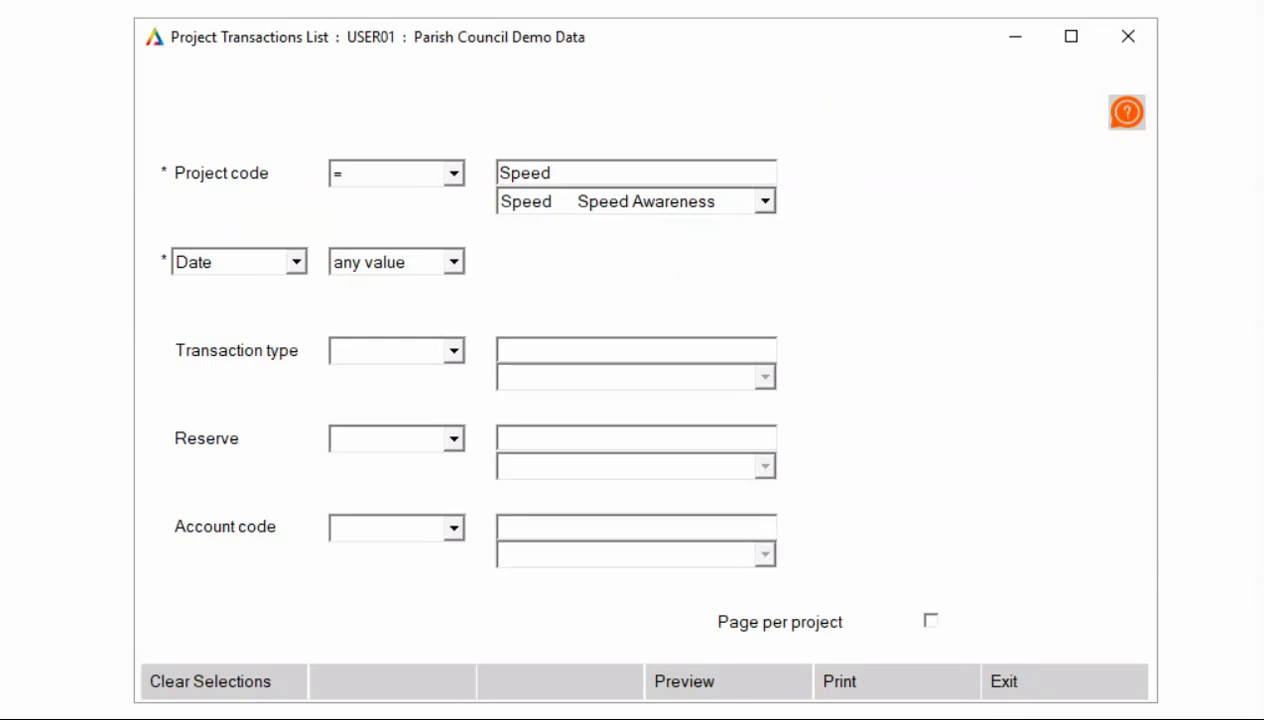
click(1045, 683)
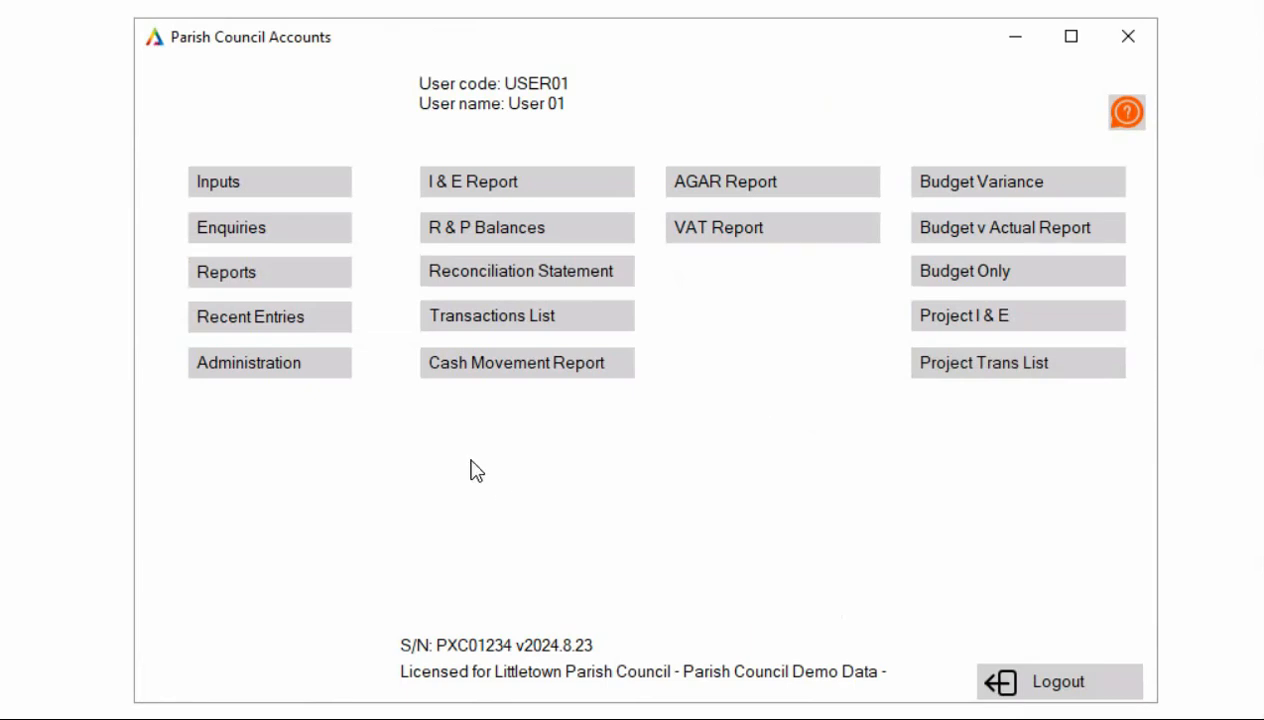
- Open the recently entered transactions, view the YesPay Ltd payment dated 01/04/24, and exit it
click(316, 318)
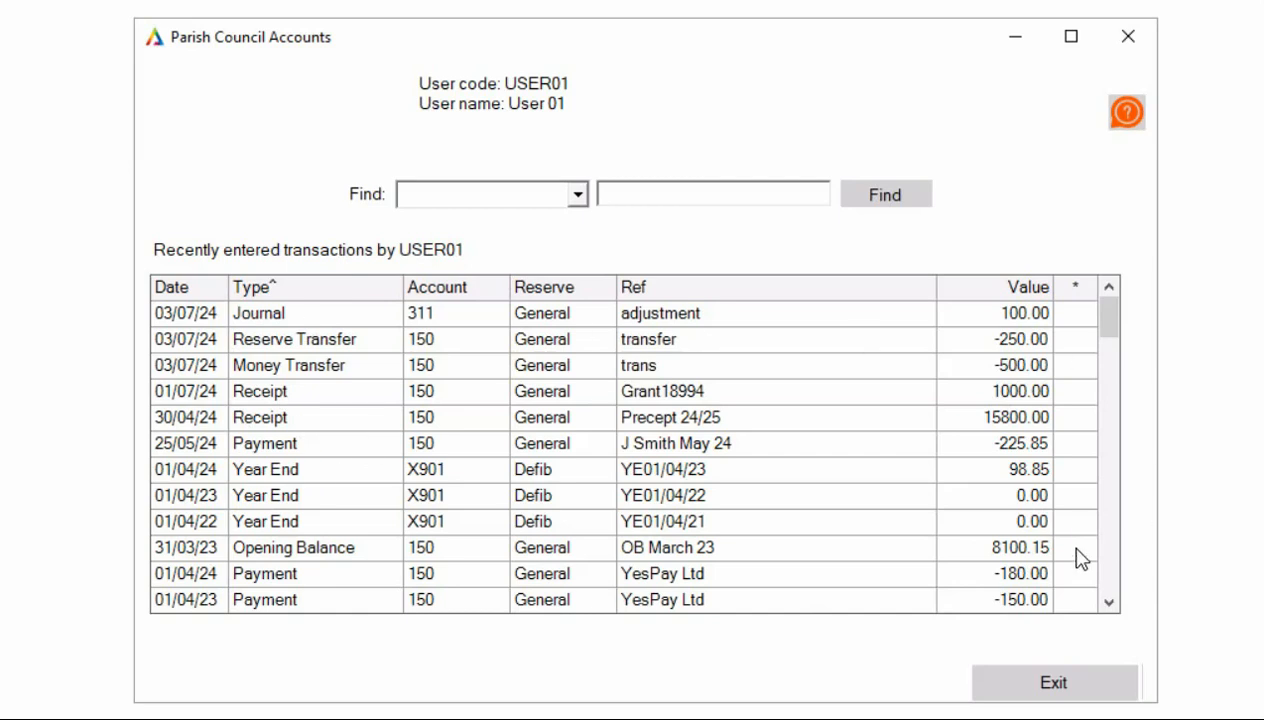
double_click(1066, 578)
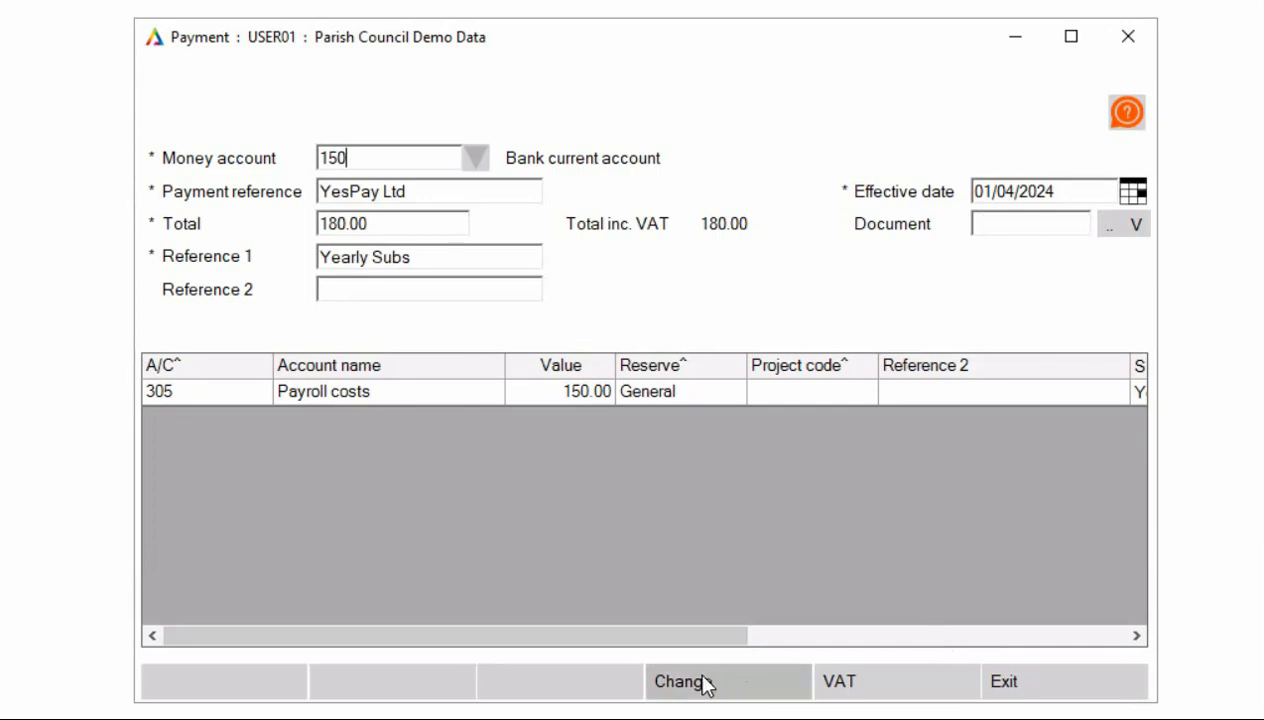
click(1065, 690)
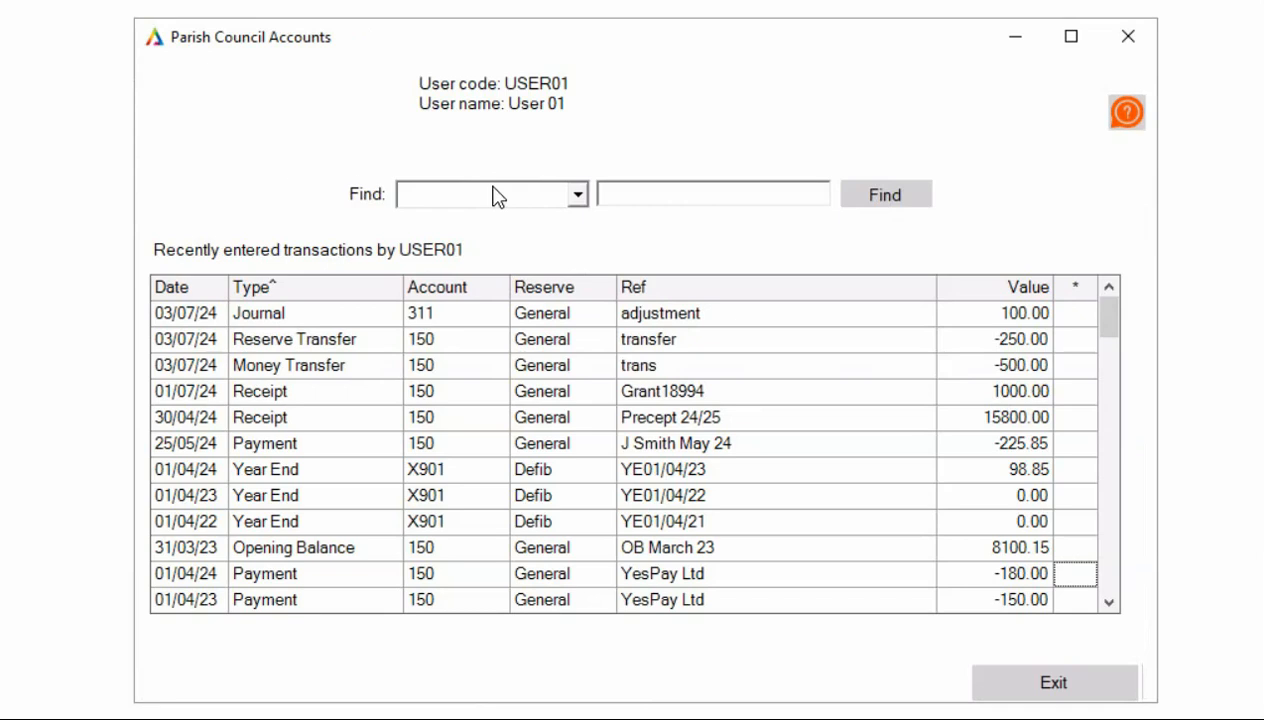
- Find transactions with an amount of 100, view the adjustment journal dated 03/07/24, and exit to the main menu
click(577, 196)
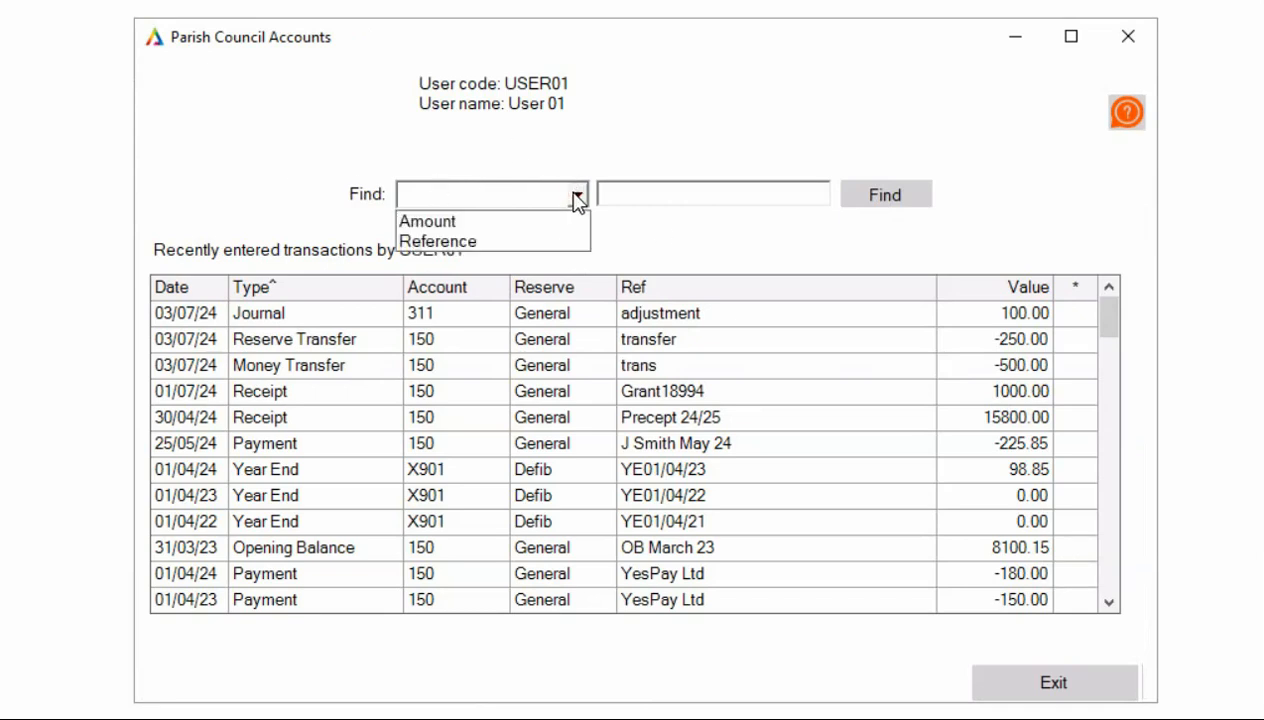
click(500, 222)
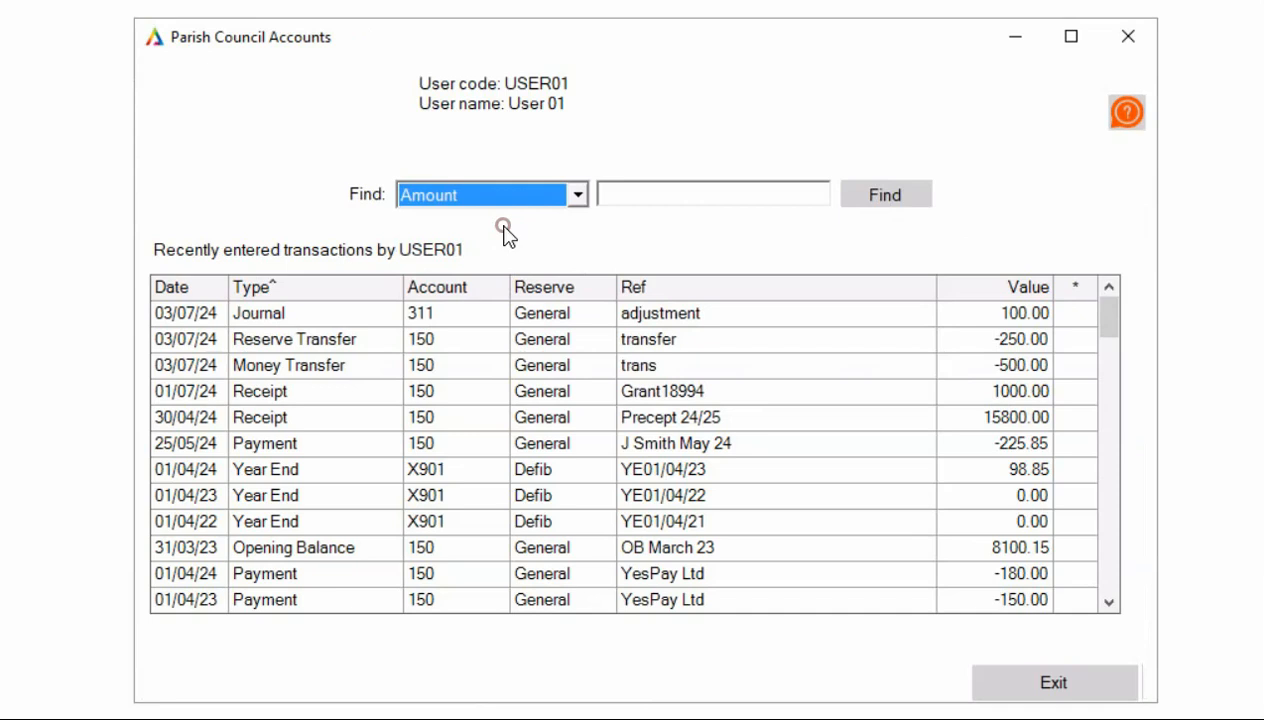
click(697, 196)
text(100)
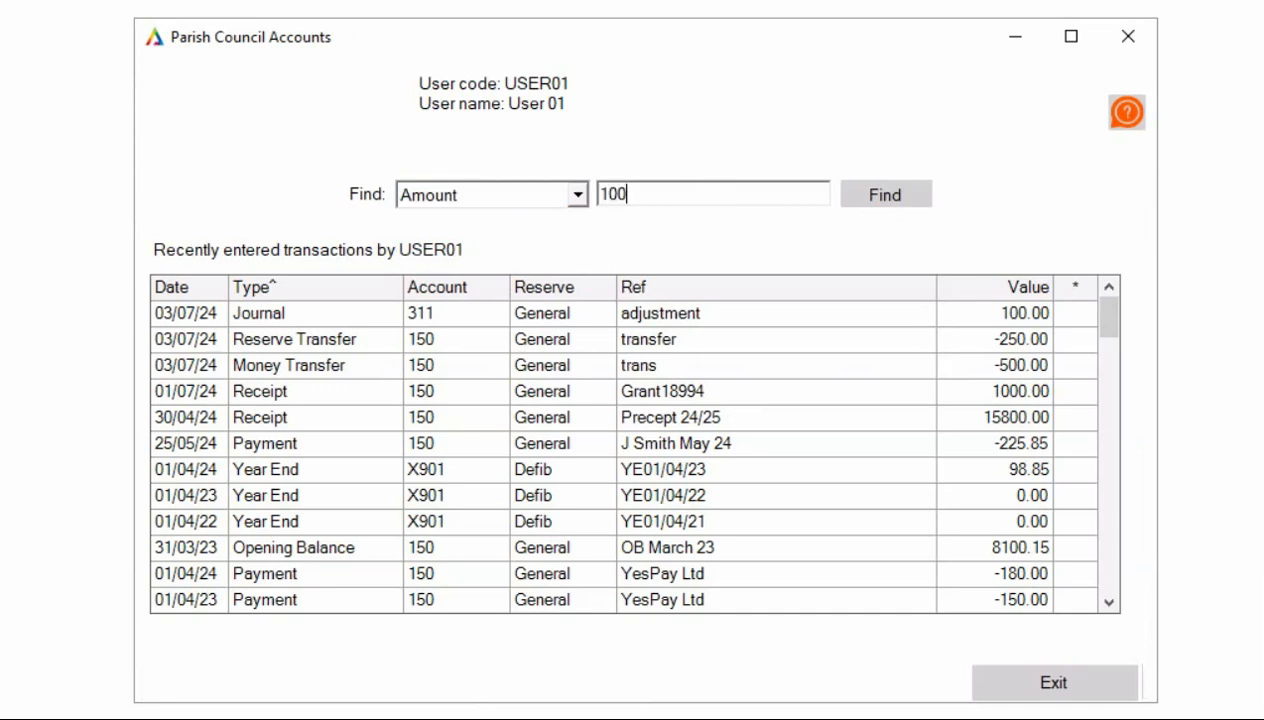
click(896, 195)
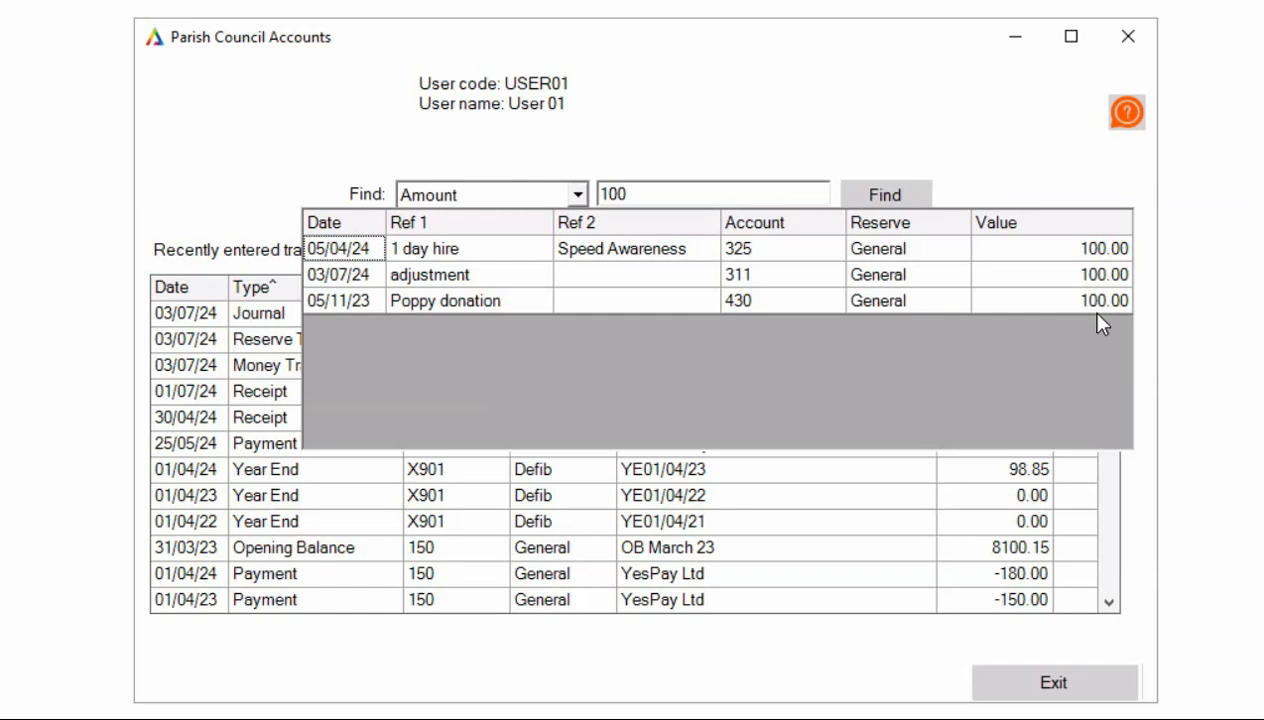
double_click(341, 273)
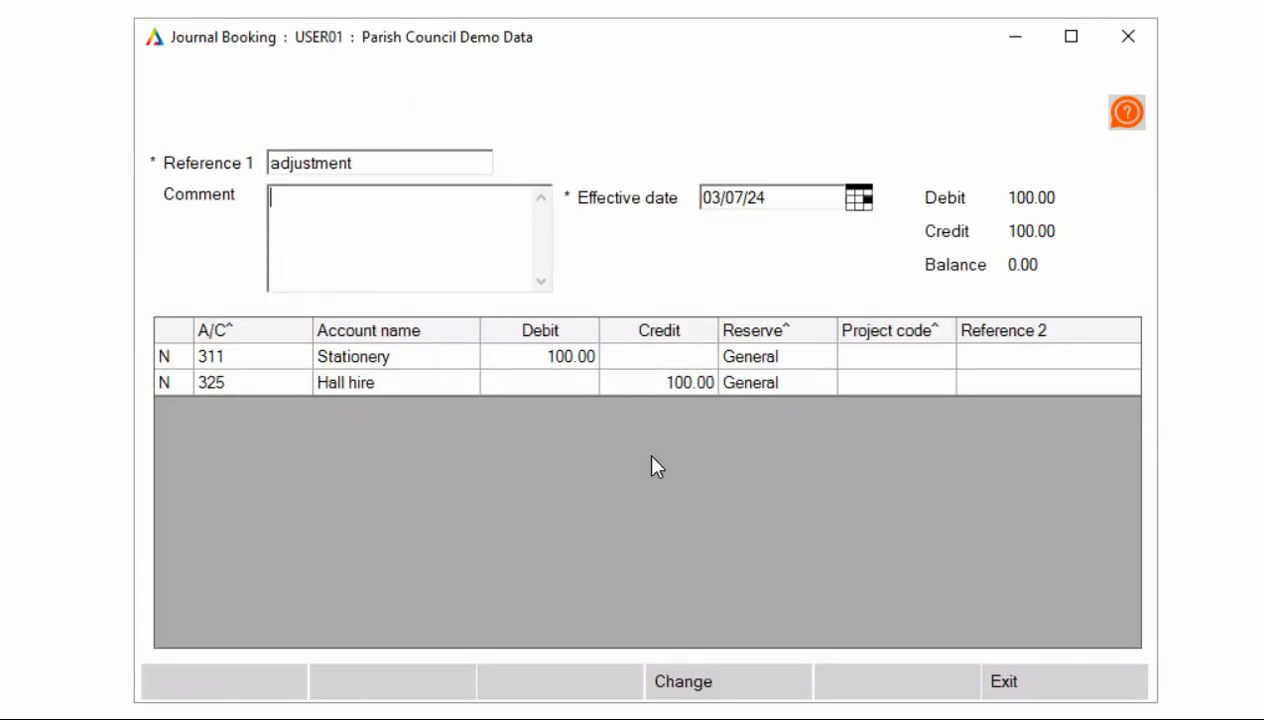
click(1060, 684)
click(1068, 688)
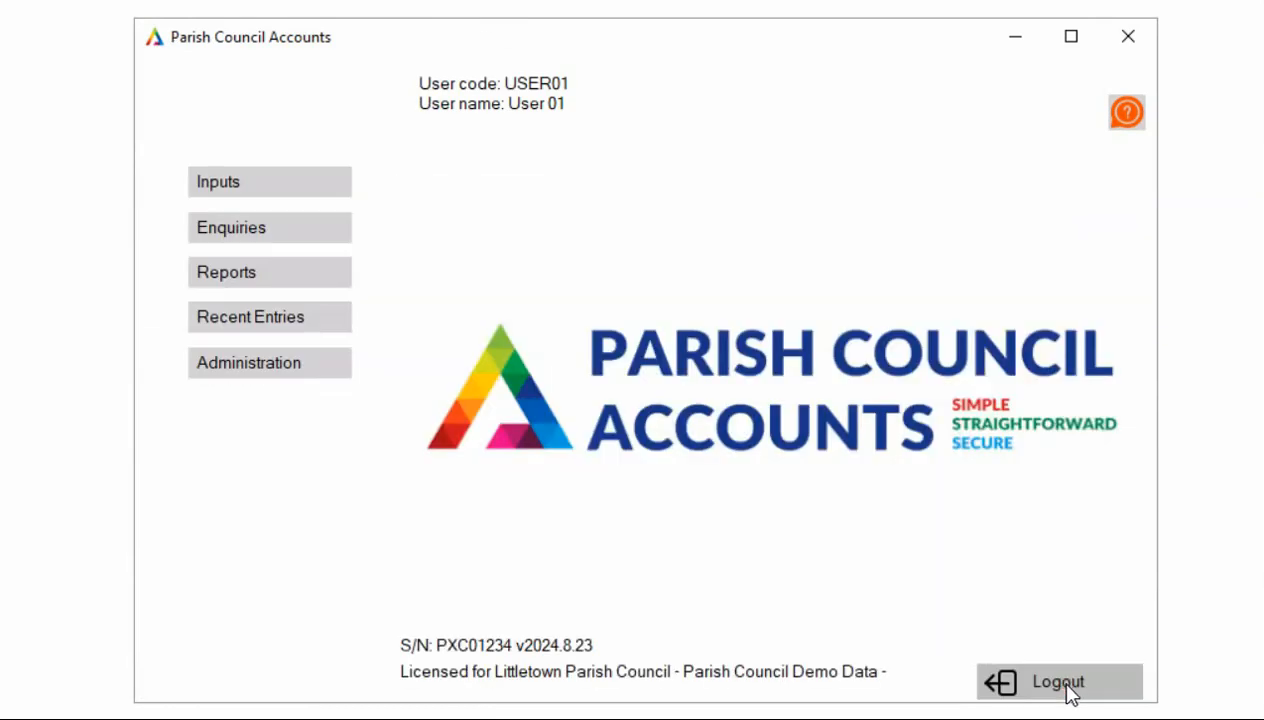
- Review the full Chart of Accounts from the Getting Started administration options, and exit it
click(290, 364)
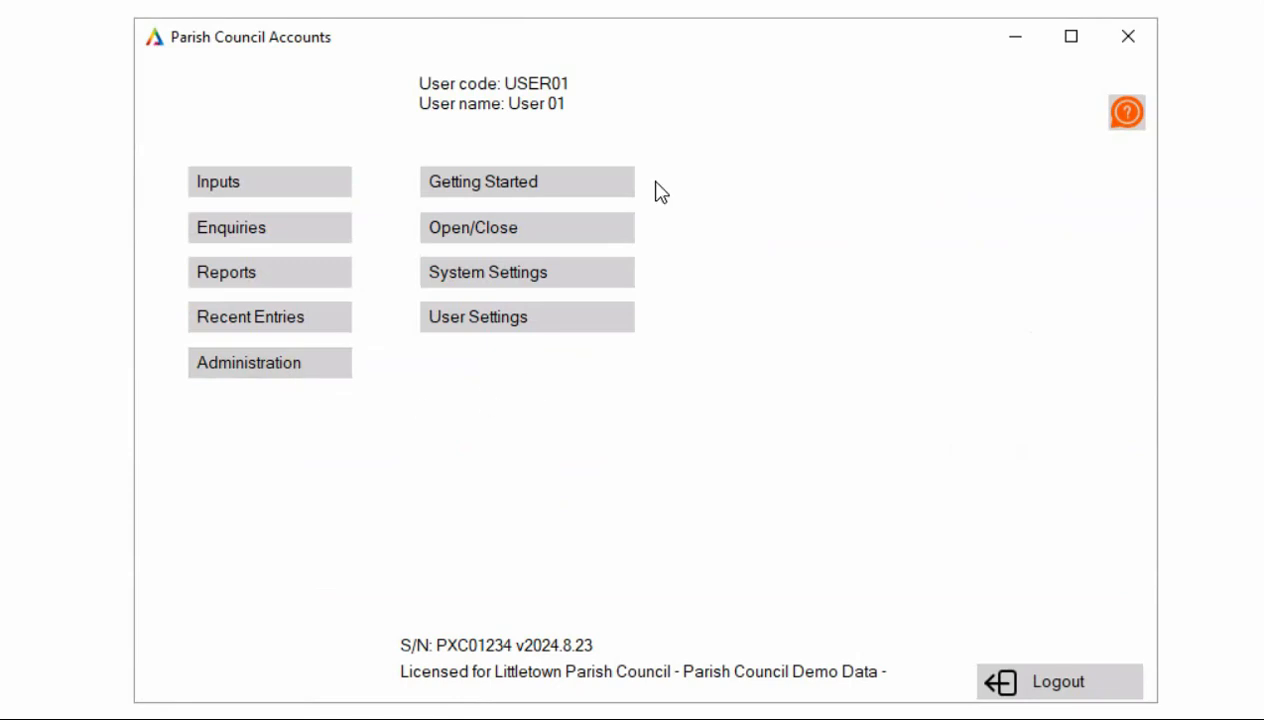
click(588, 190)
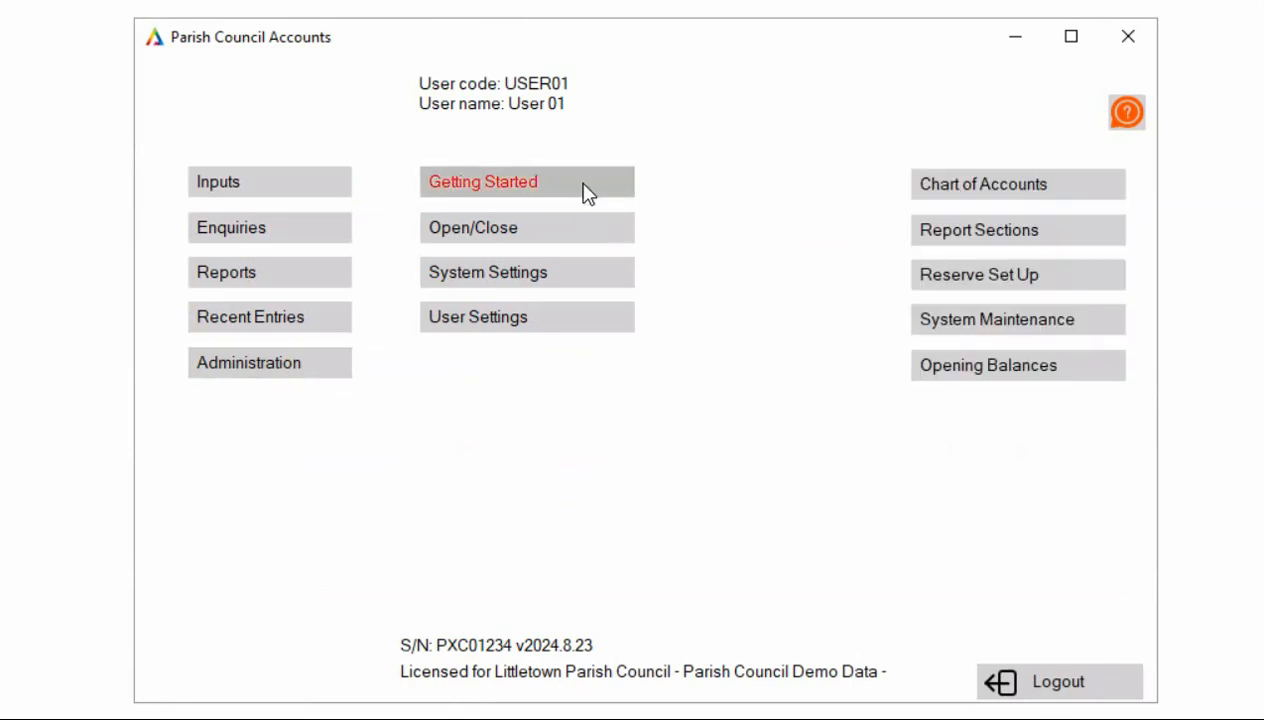
click(997, 188)
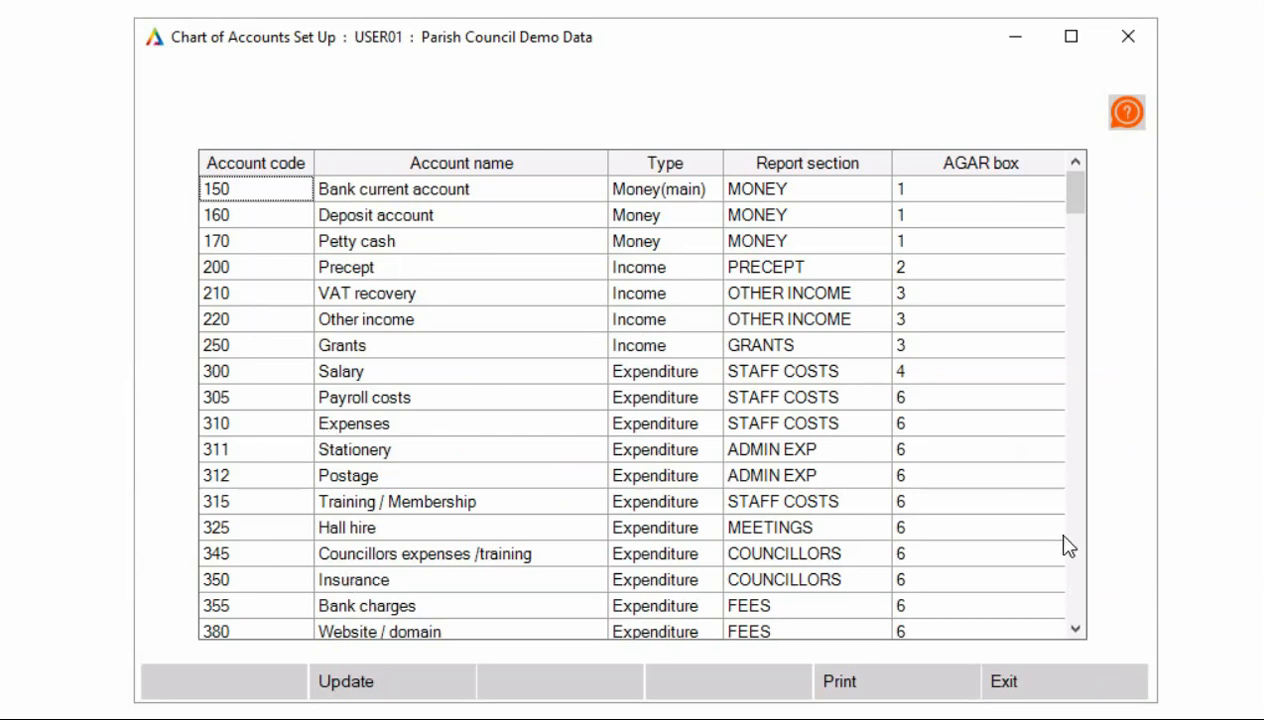
drag(1077, 628, 1078, 630)
drag(1072, 160, 1072, 160)
click(1068, 697)
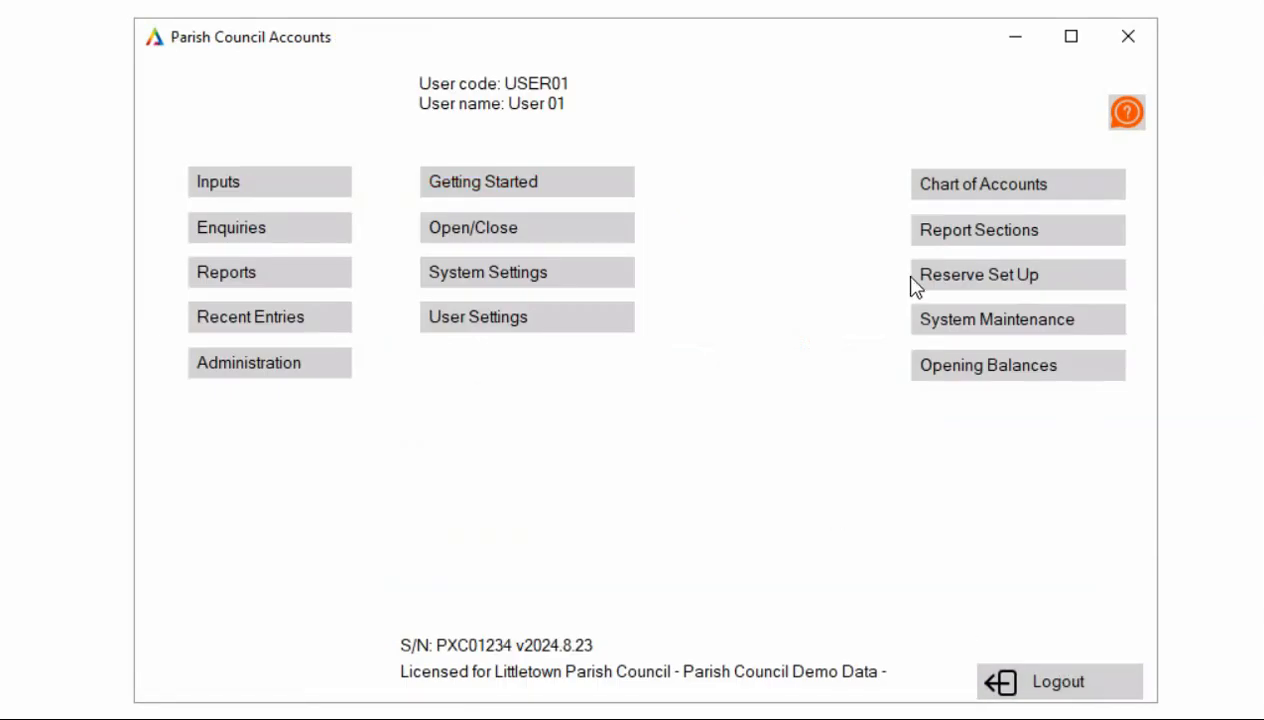
- Review the Report Sections list and check the report section assignments in the Chart of Accounts, exiting both
click(968, 237)
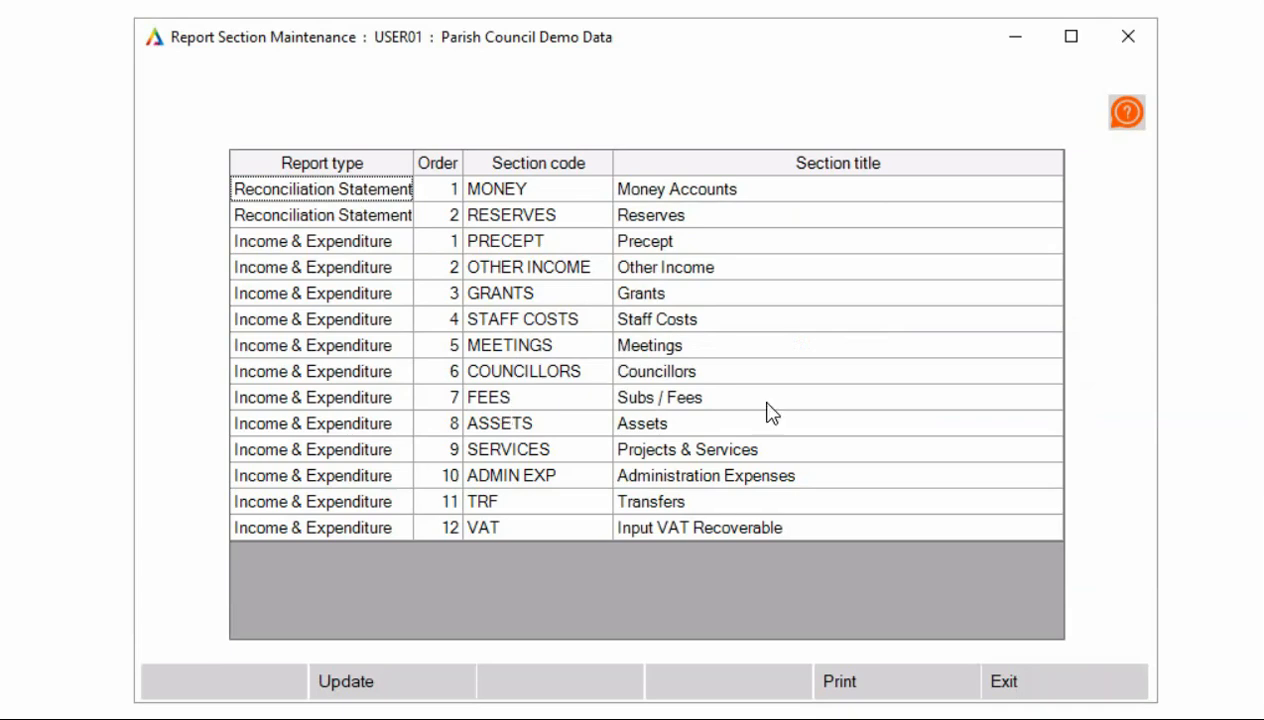
click(1027, 686)
click(1013, 193)
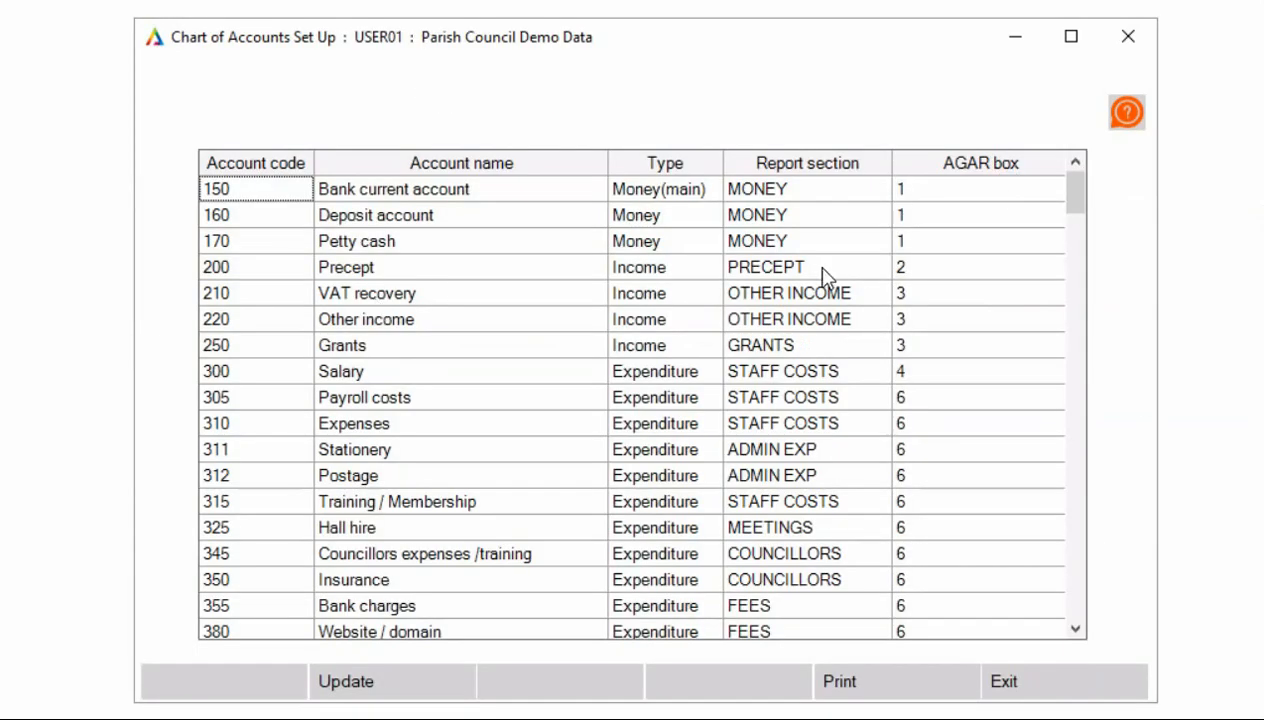
click(1061, 681)
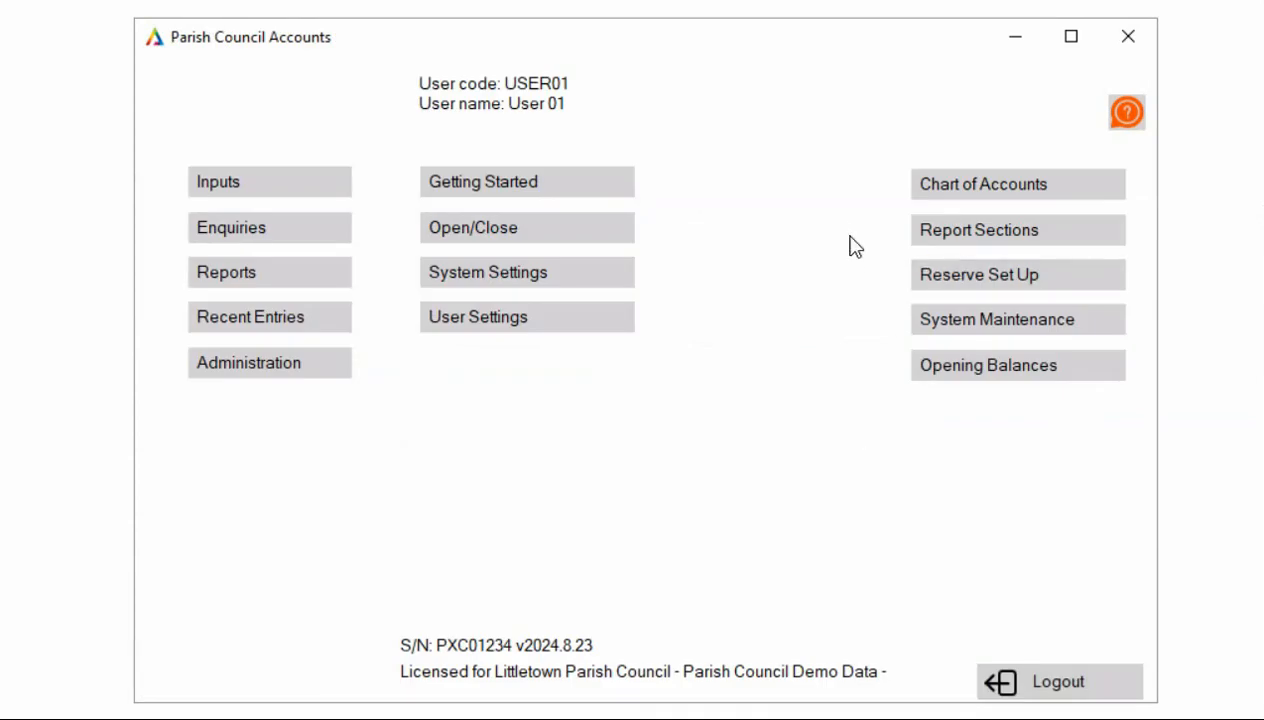
- View the Reserve Set Up list and the council details in System Maintenance, exiting each
click(1004, 279)
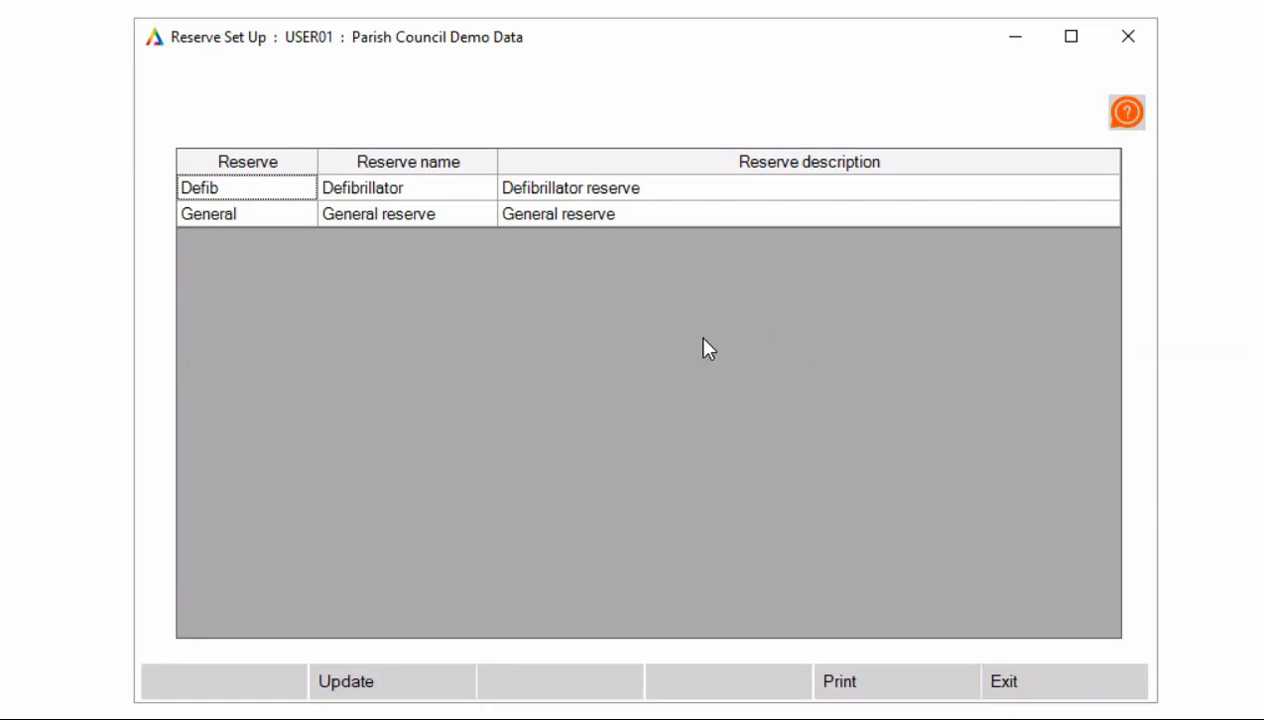
click(1037, 685)
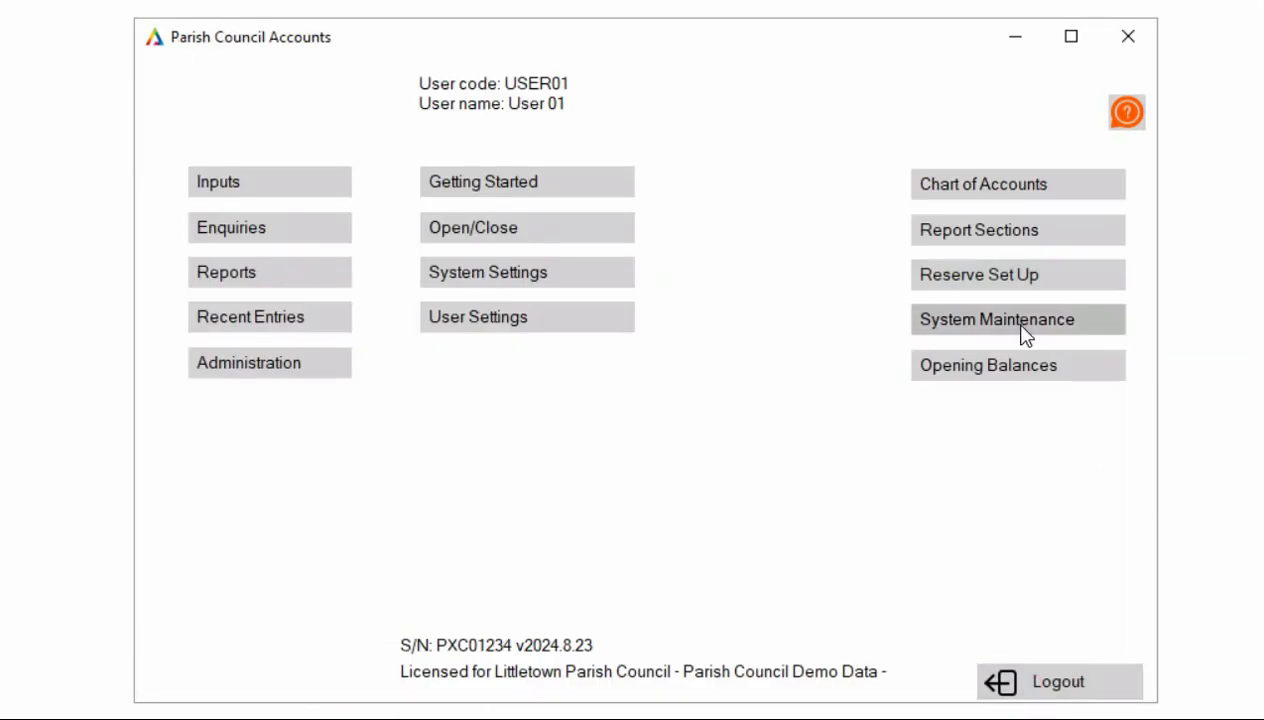
click(1022, 334)
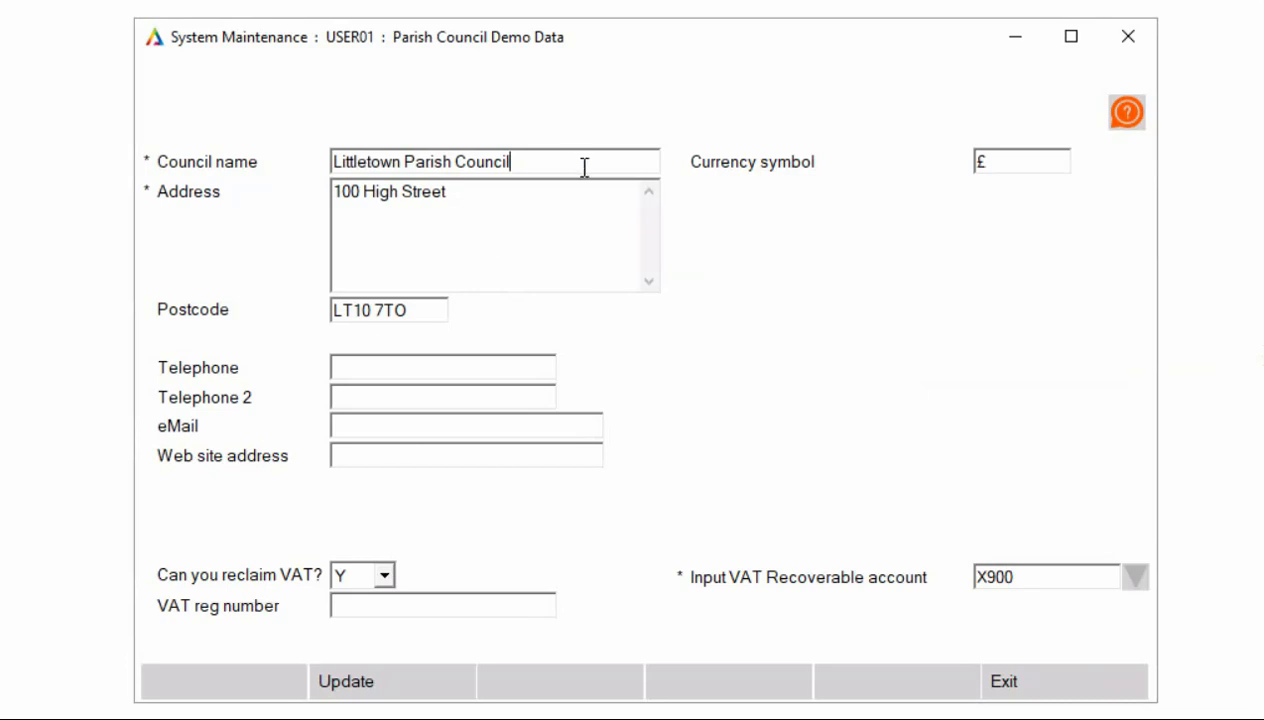
click(1069, 688)
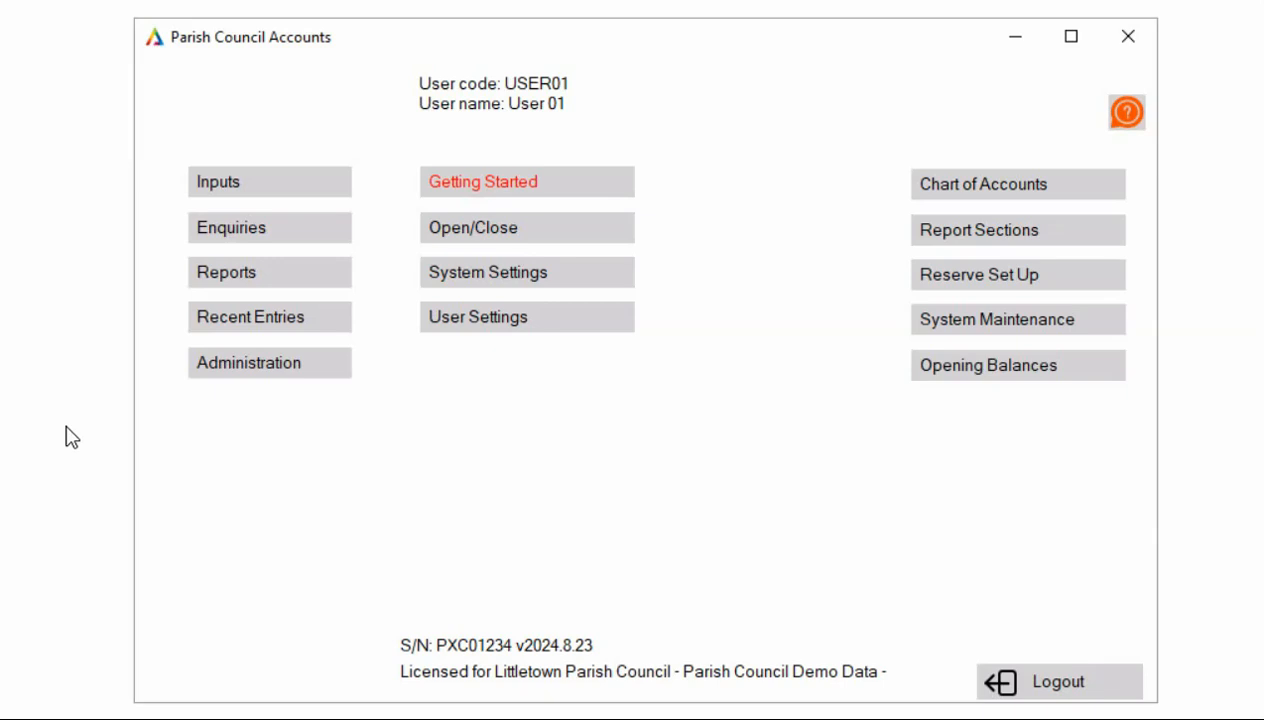
- Show the Open/Close options, and examine the access levels offered for a new user in User Maintenance without recording one
click(522, 228)
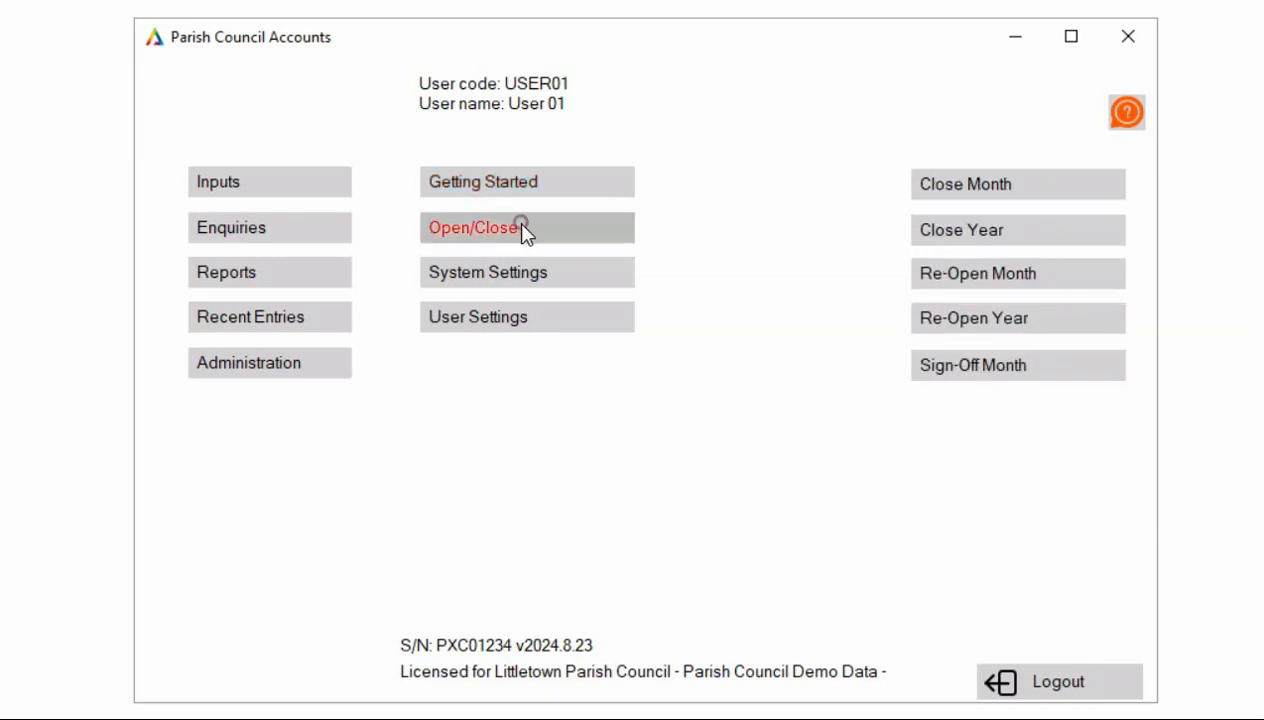
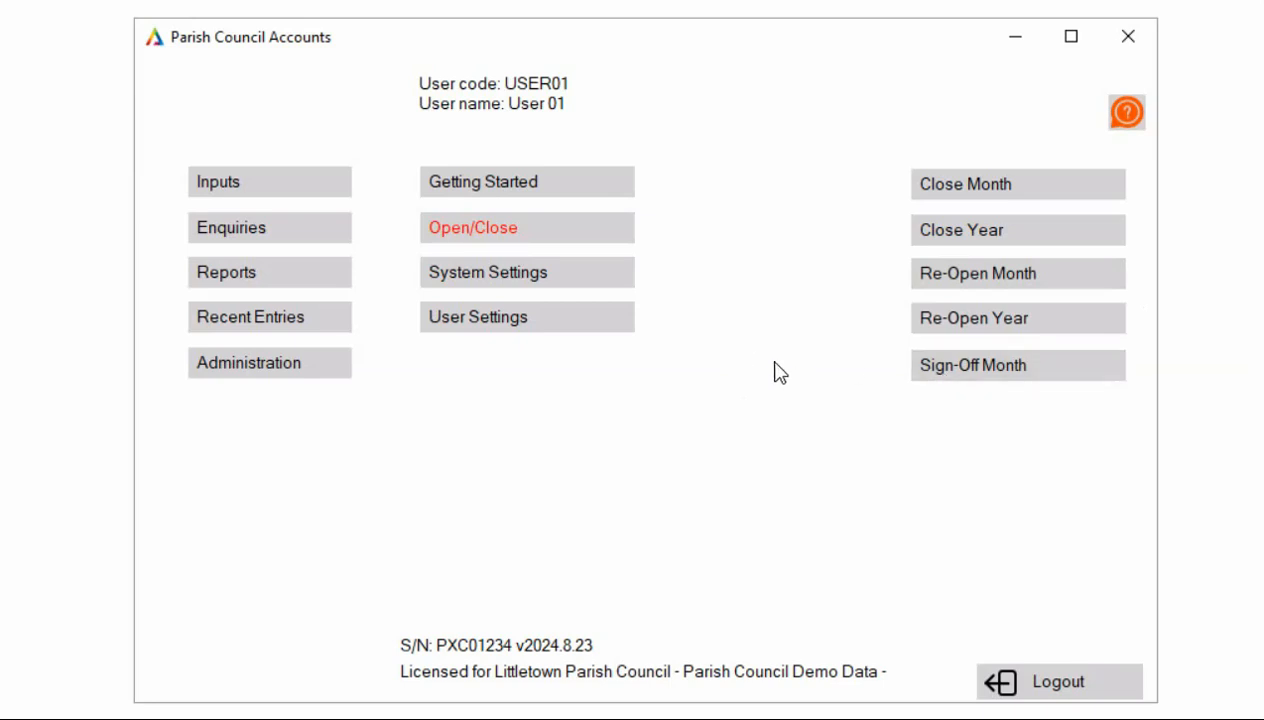
click(537, 274)
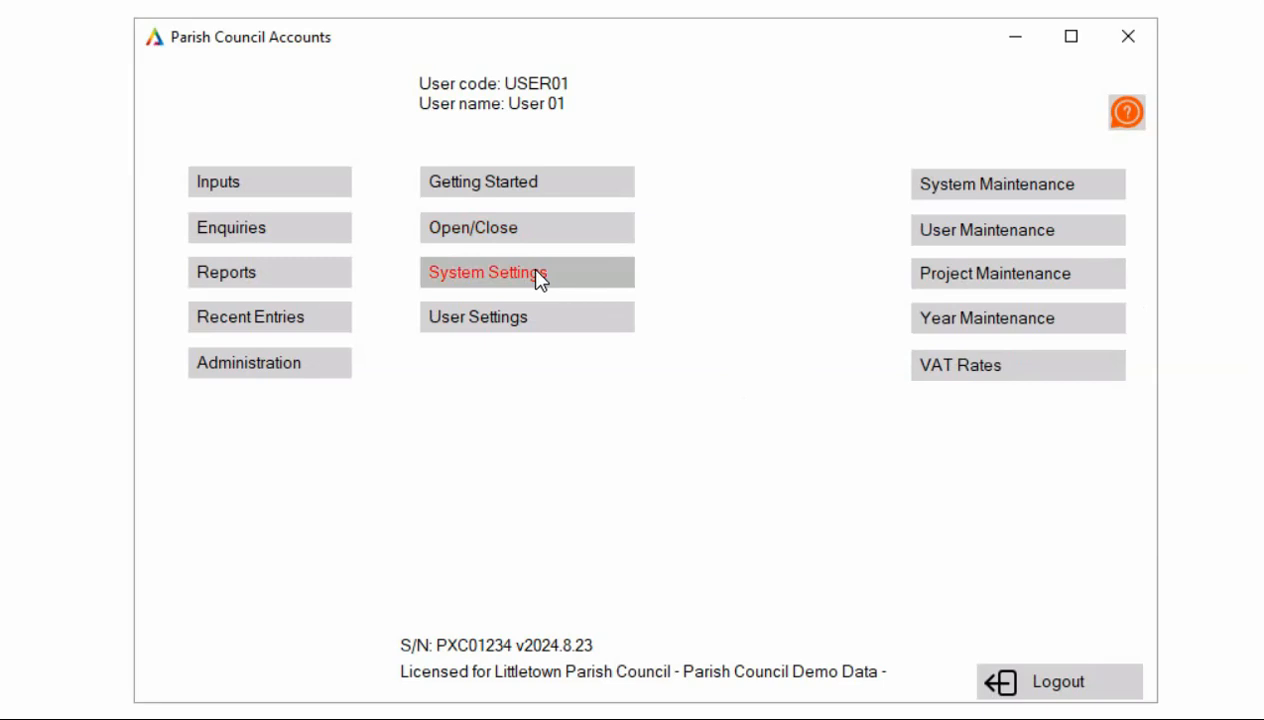
click(965, 231)
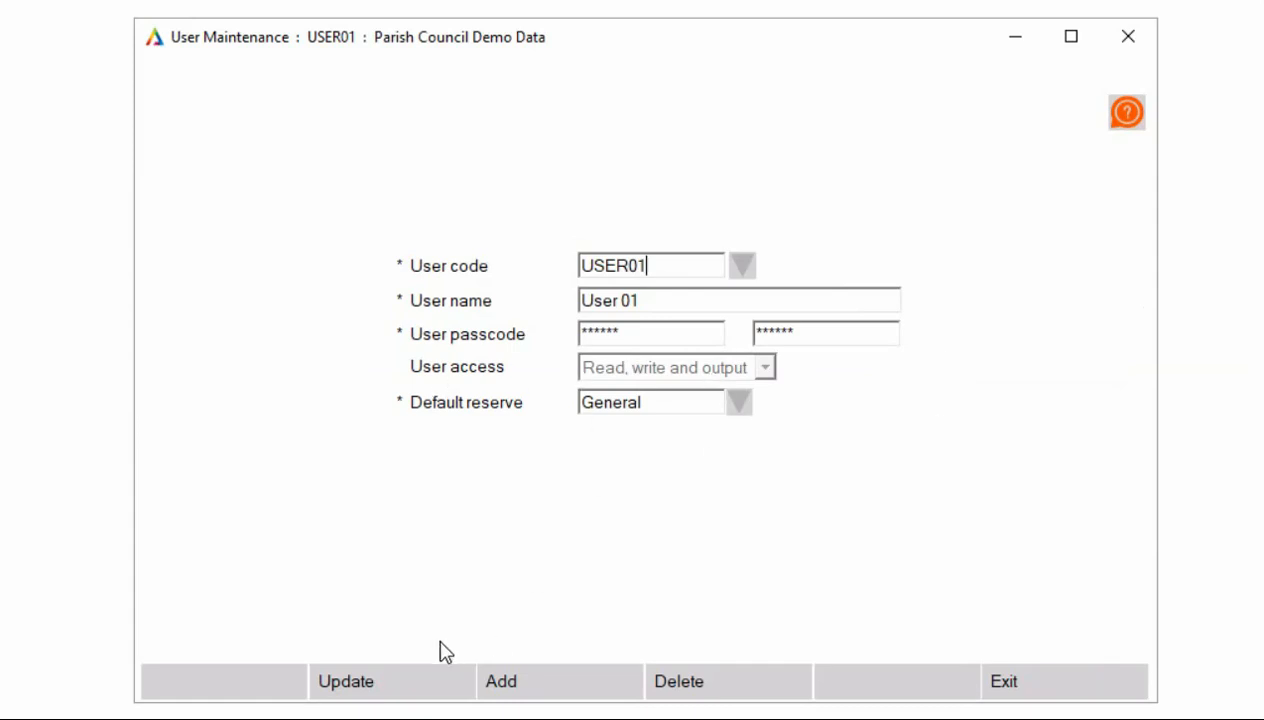
click(551, 693)
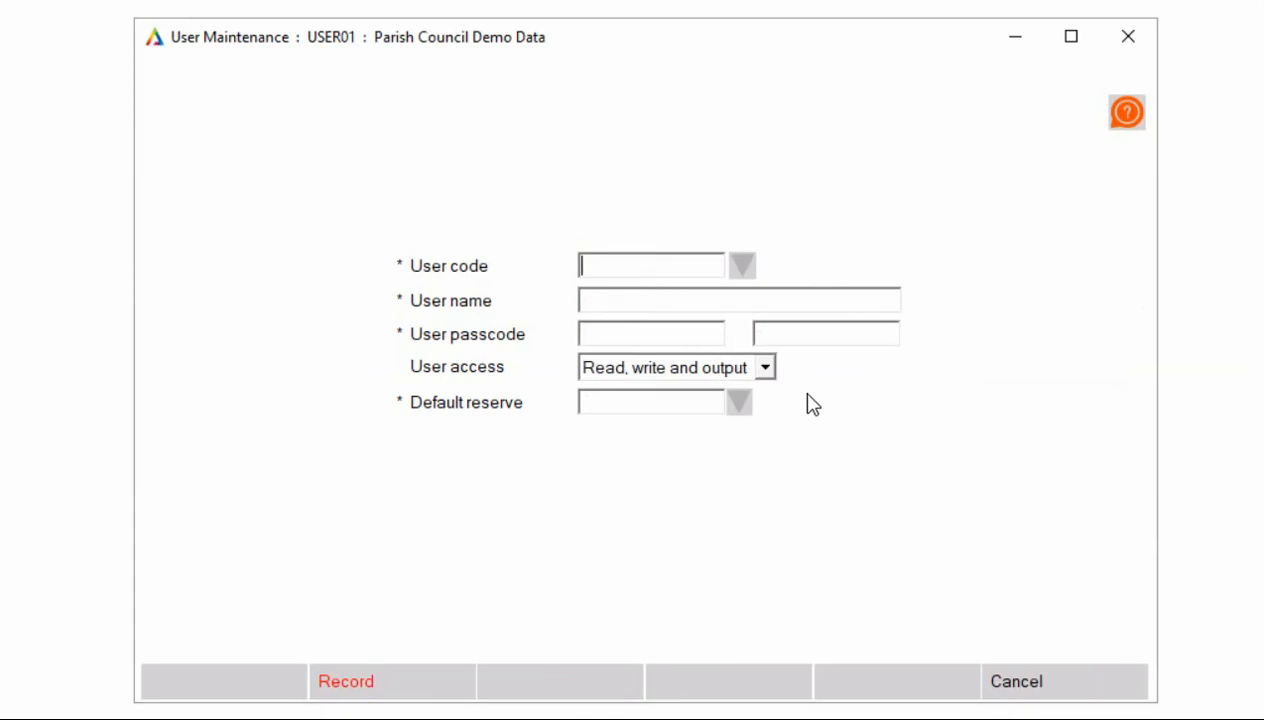
click(765, 367)
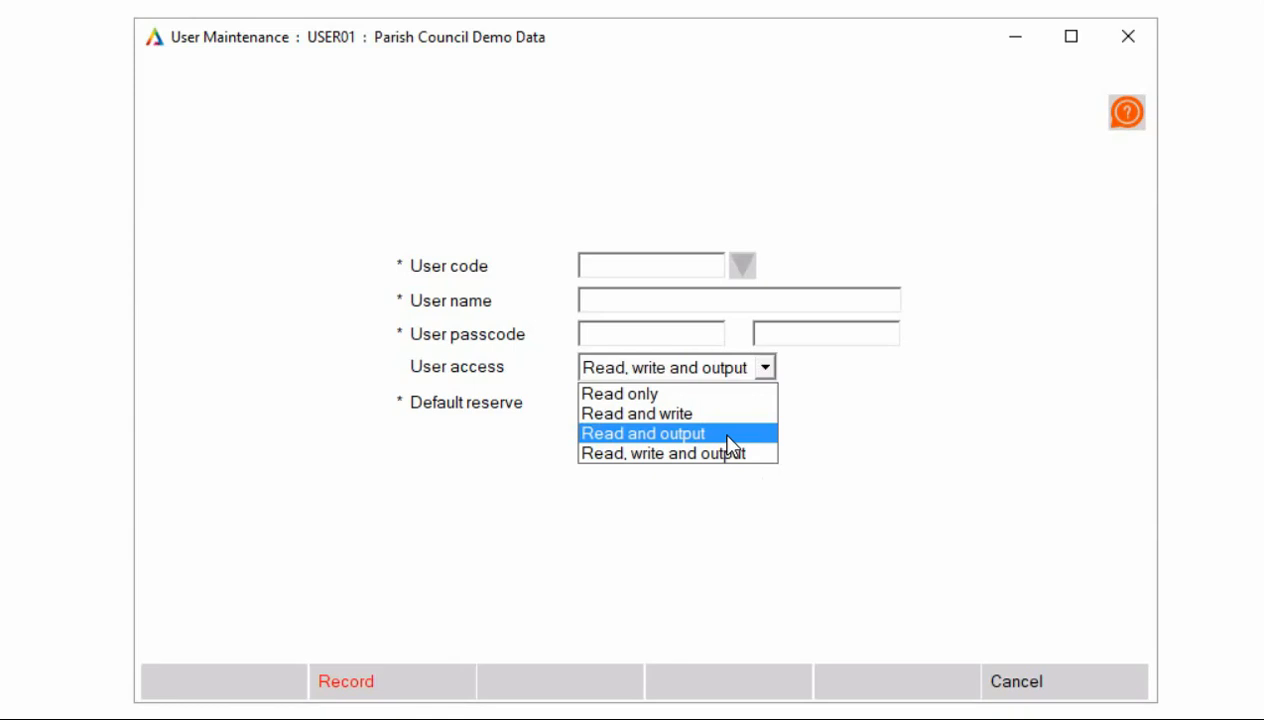
click(975, 532)
click(1094, 680)
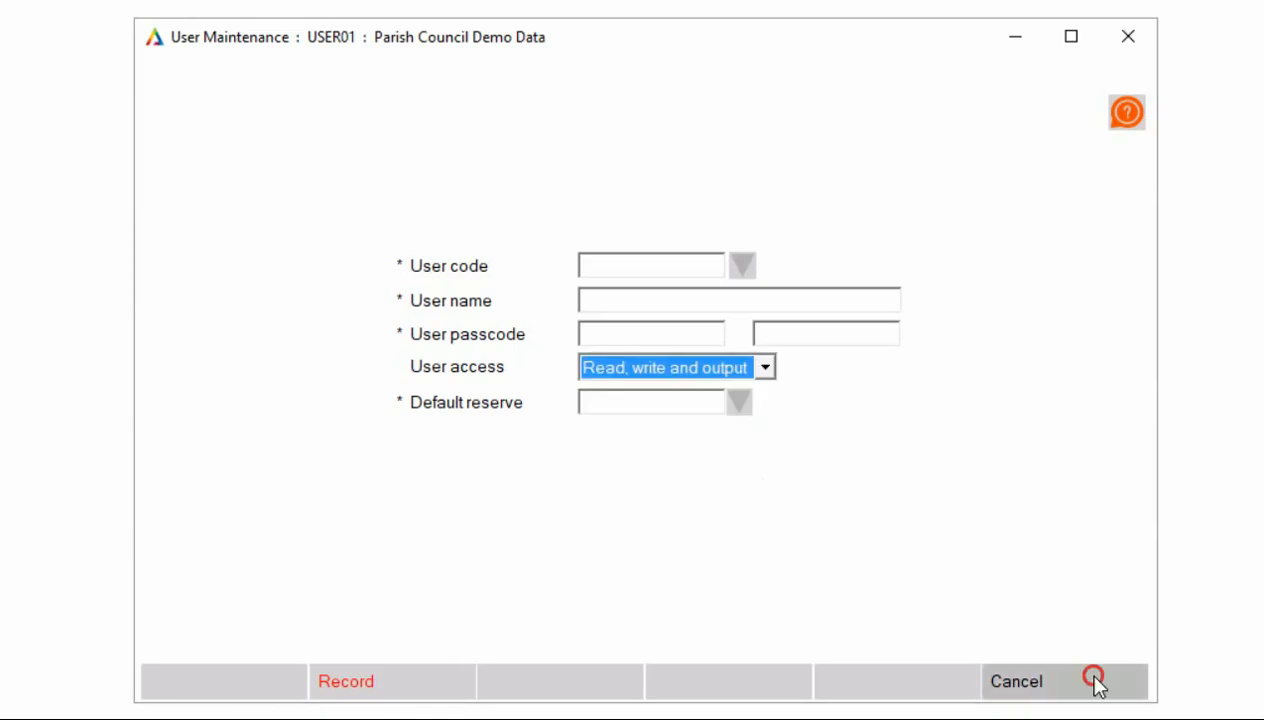
click(1094, 680)
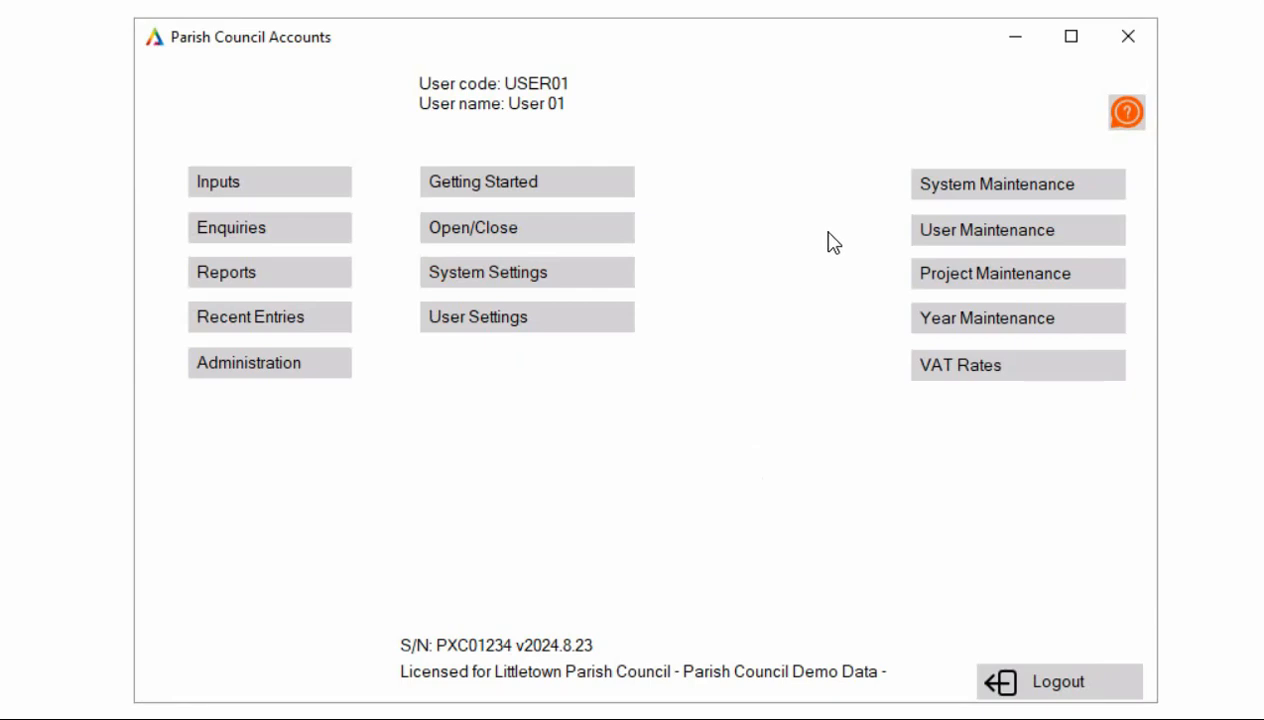
- View the Speed Awareness project in Project Maintenance and the 2025 year in Year Maintenance, exiting each
click(1012, 275)
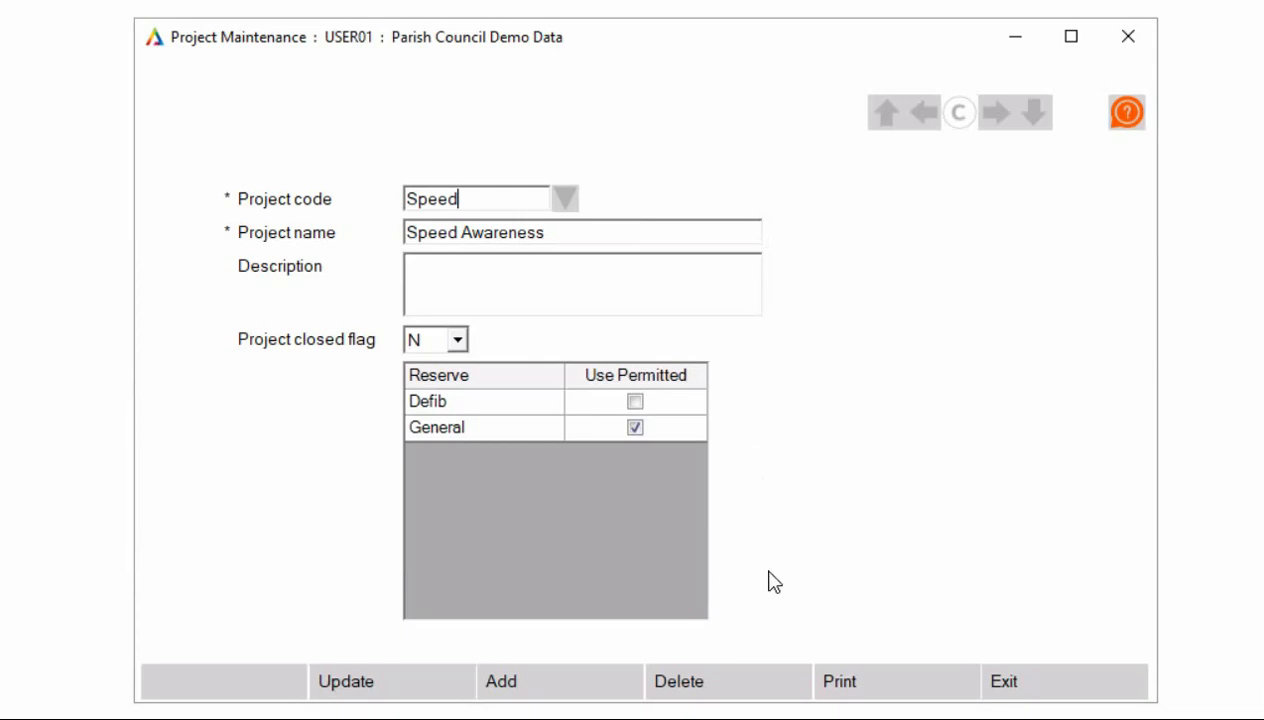
click(1055, 686)
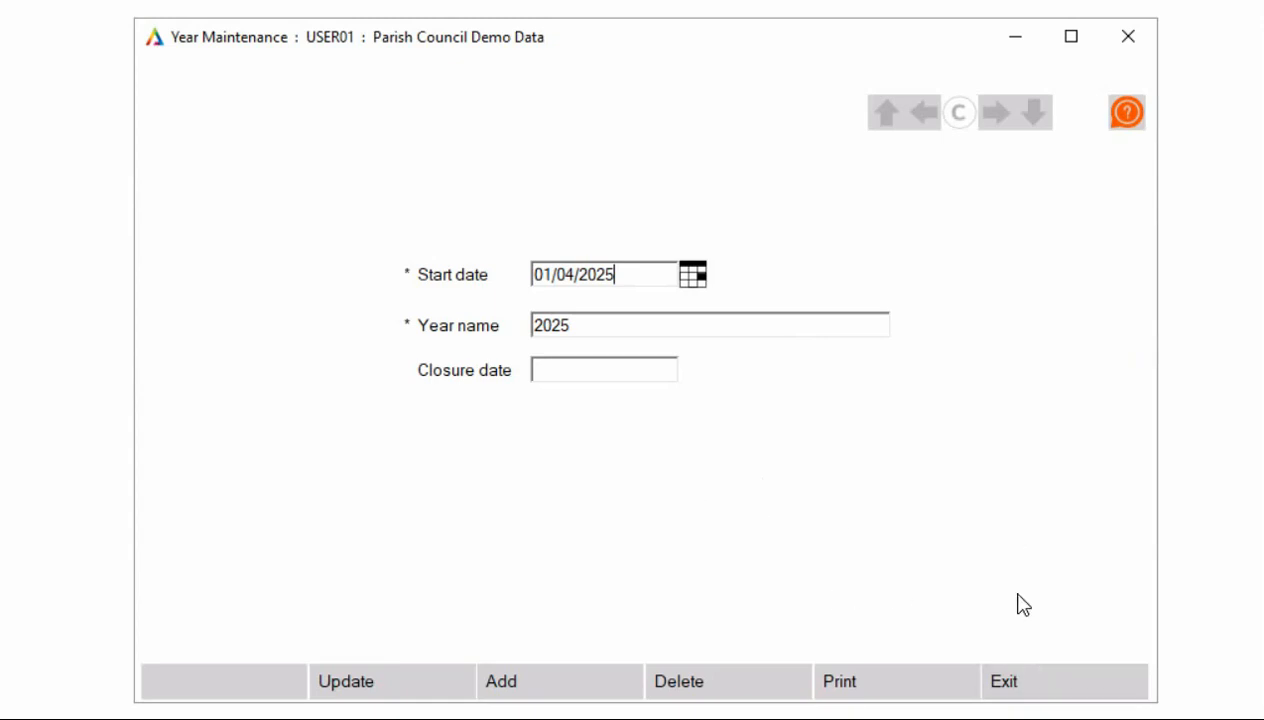
click(1077, 681)
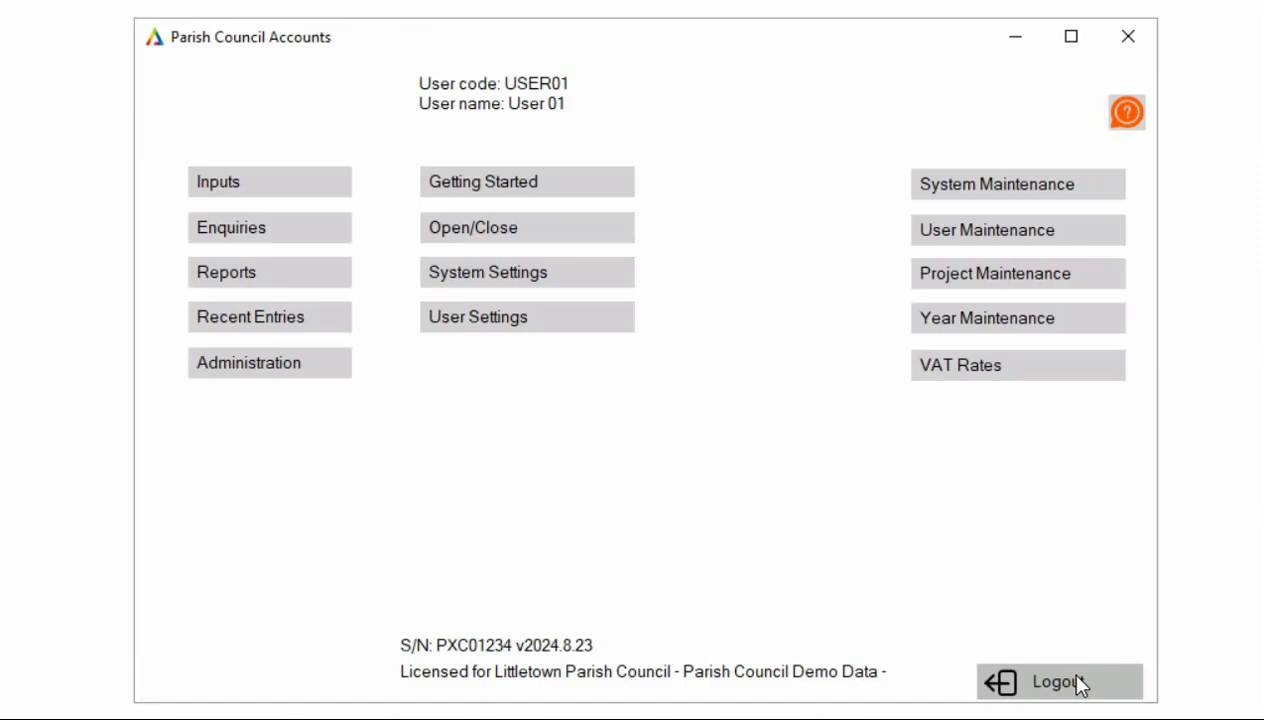
- Review the VAT Rates table including the rate for VAT code 1, exit it, and show the User Settings options
click(1046, 368)
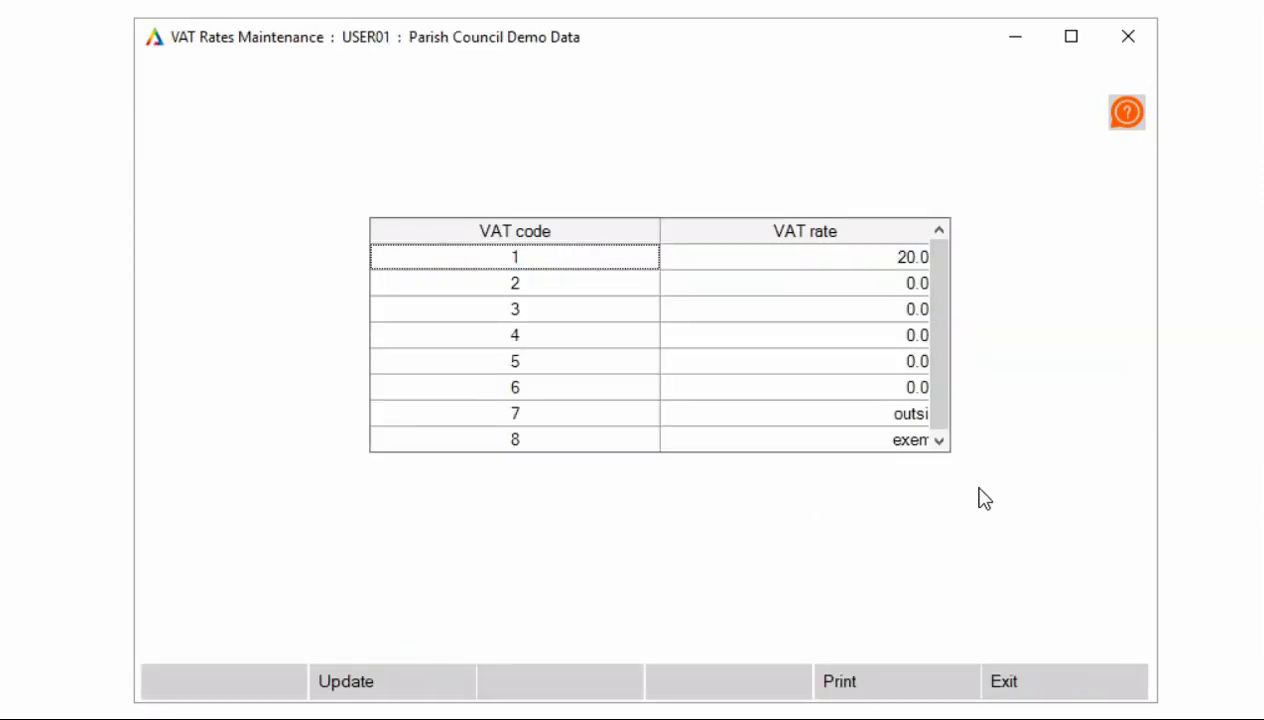
click(877, 258)
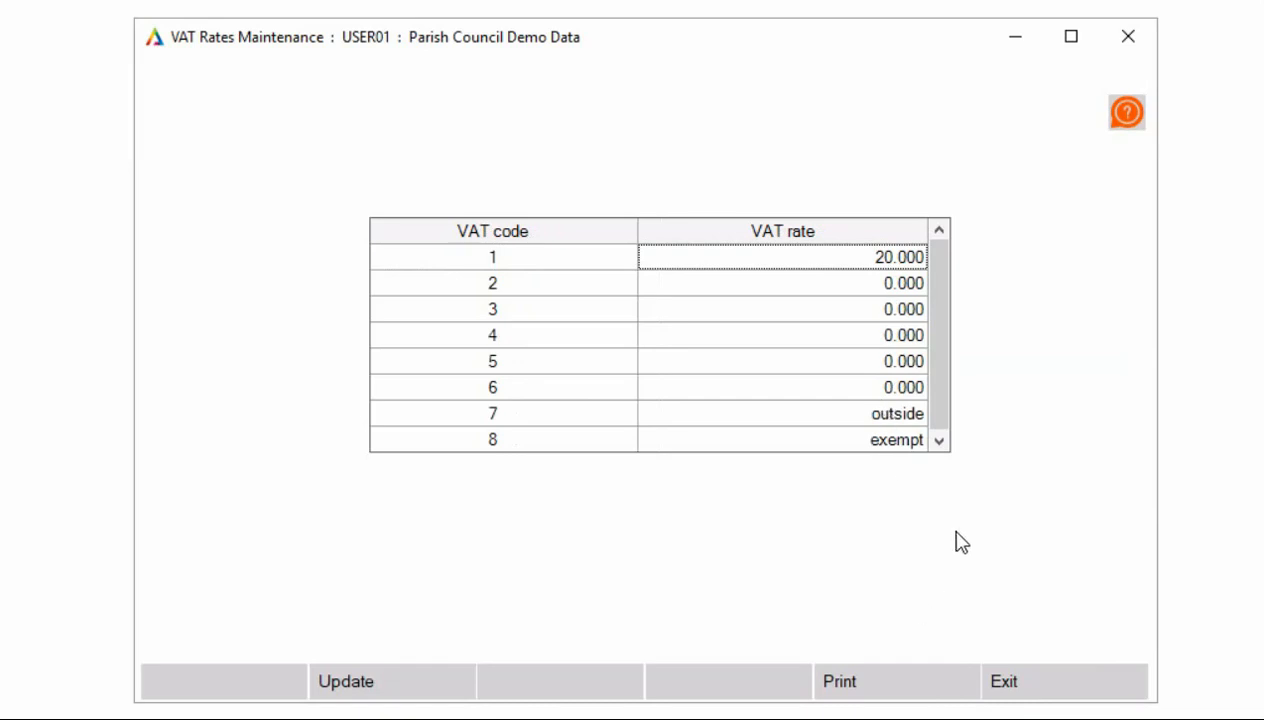
click(1073, 690)
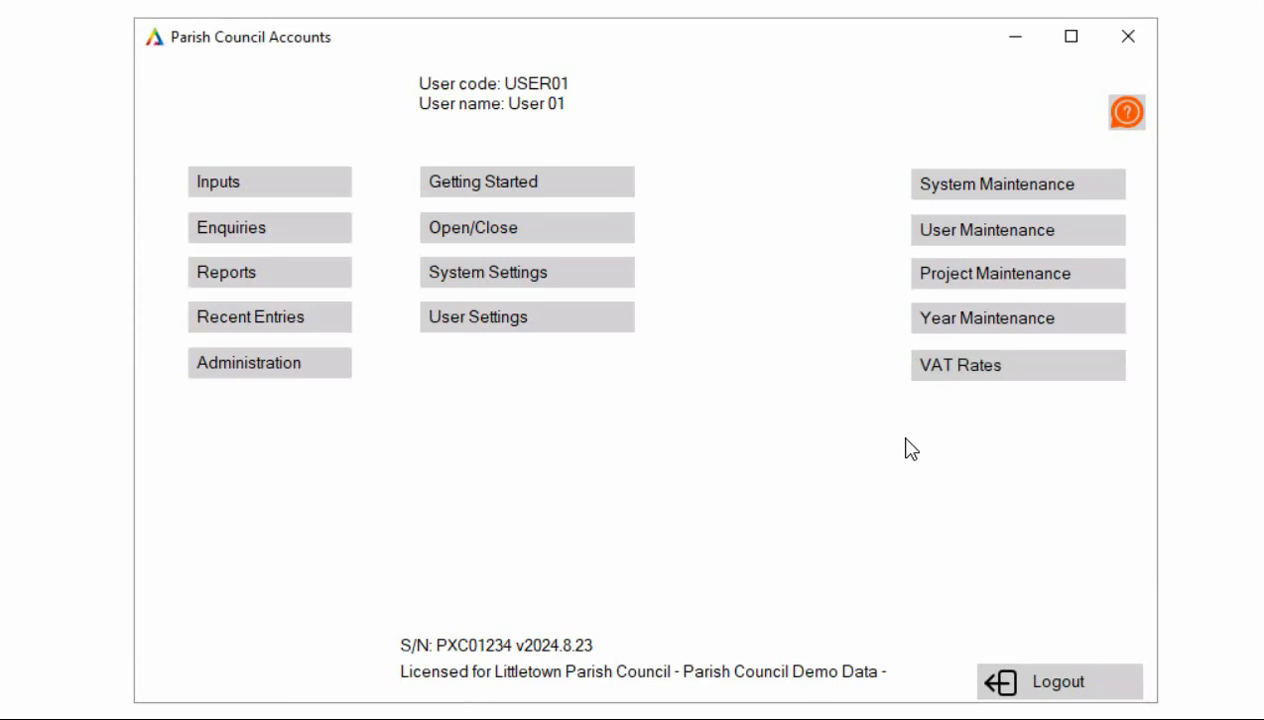
click(568, 317)
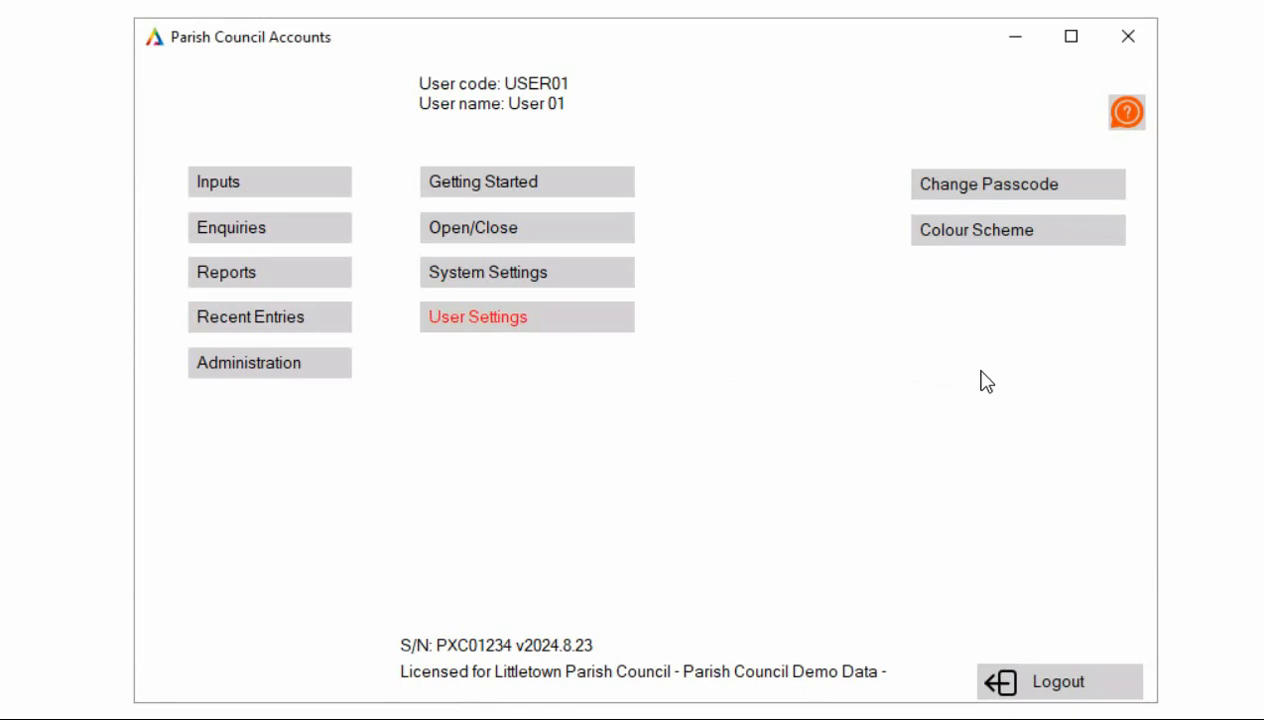
- Preview a pale yellow window background in the user-defined colour scheme, cancel without recording it, and exit Colour Scheme Maintenance
click(932, 232)
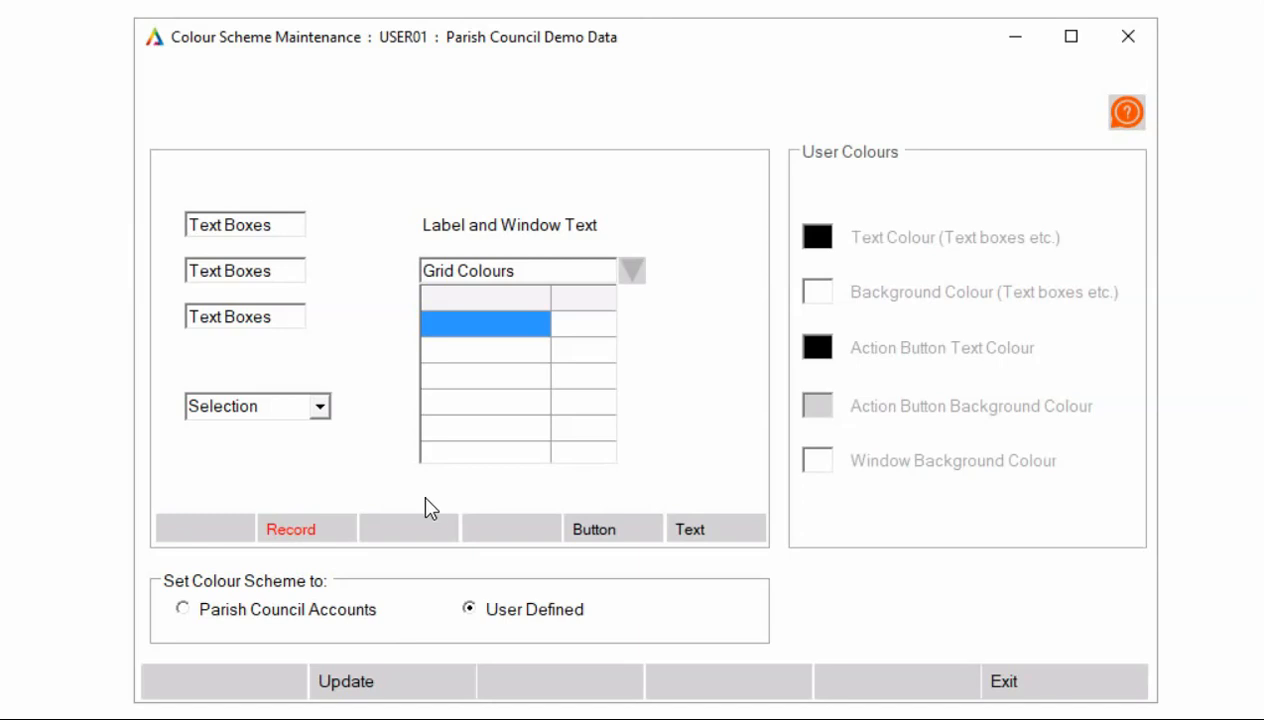
click(396, 686)
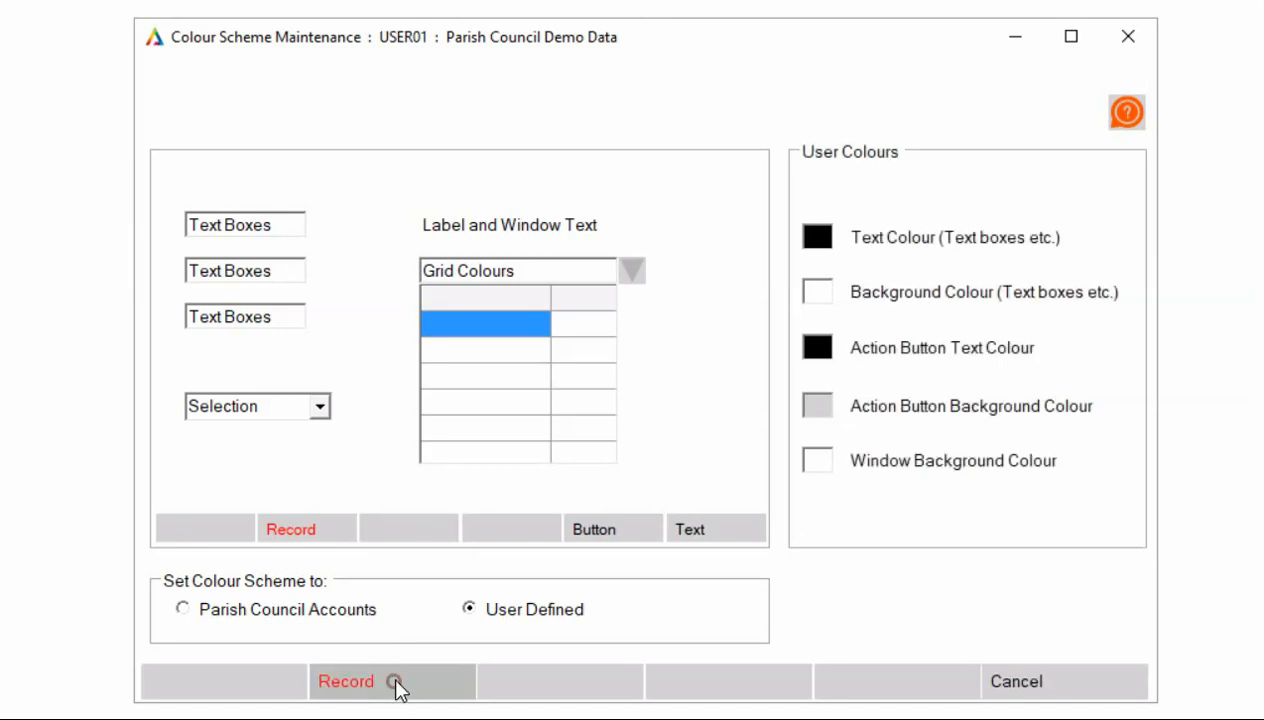
click(813, 458)
click(414, 111)
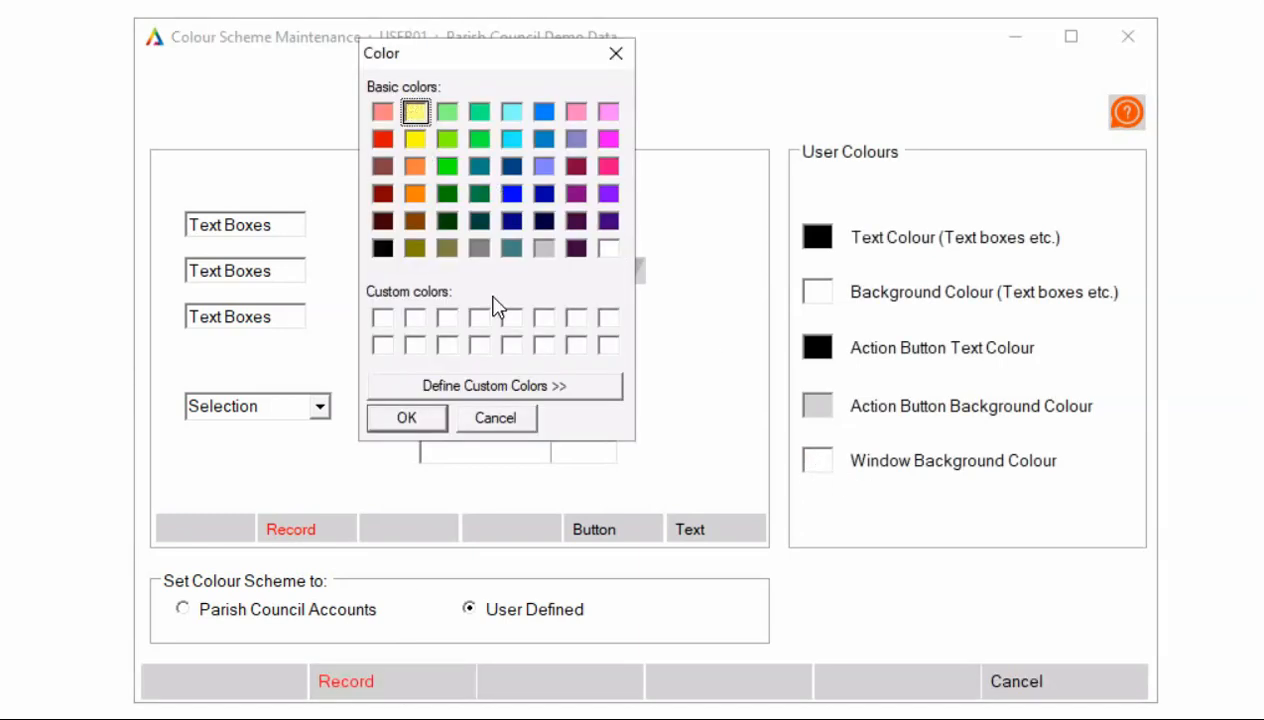
click(420, 424)
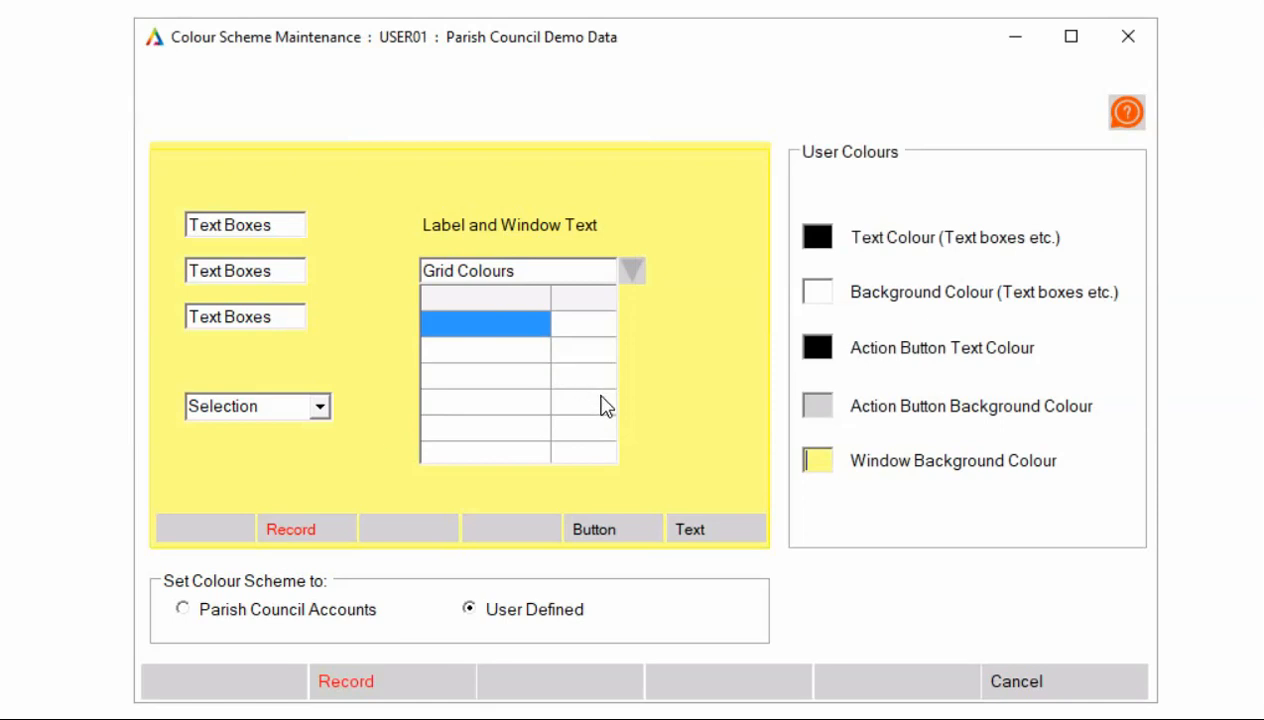
click(1089, 684)
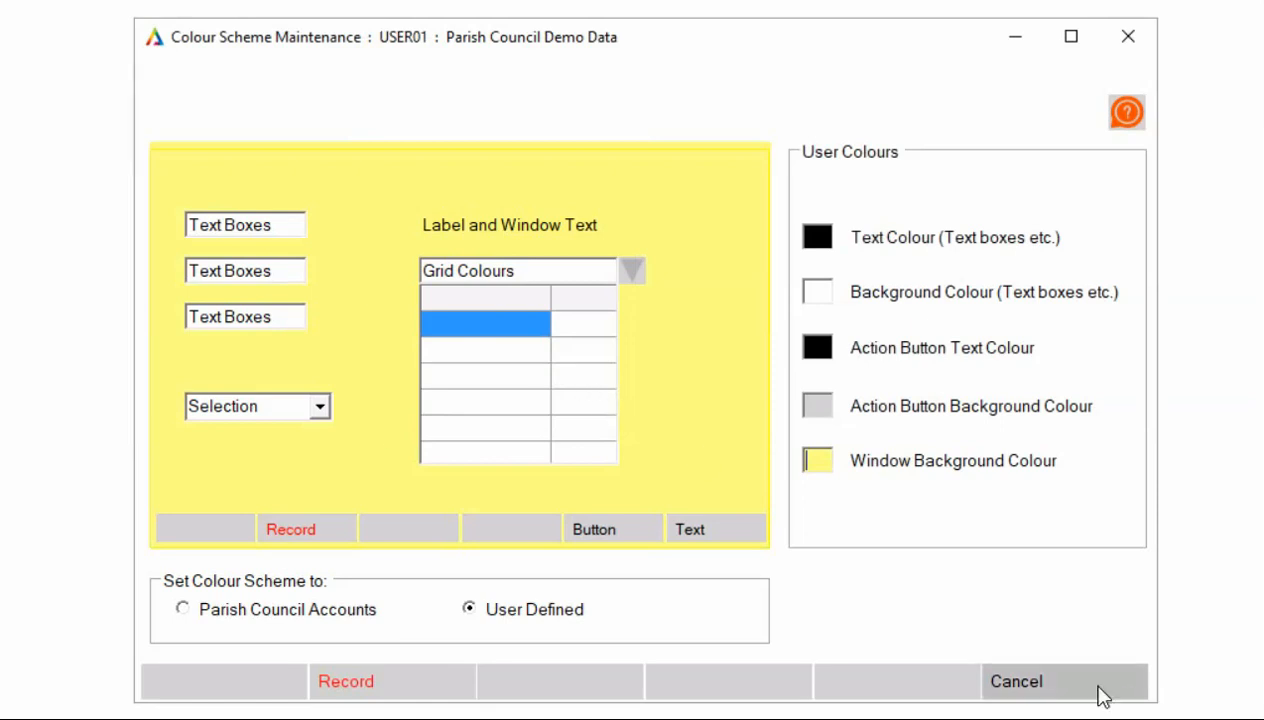
click(1095, 694)
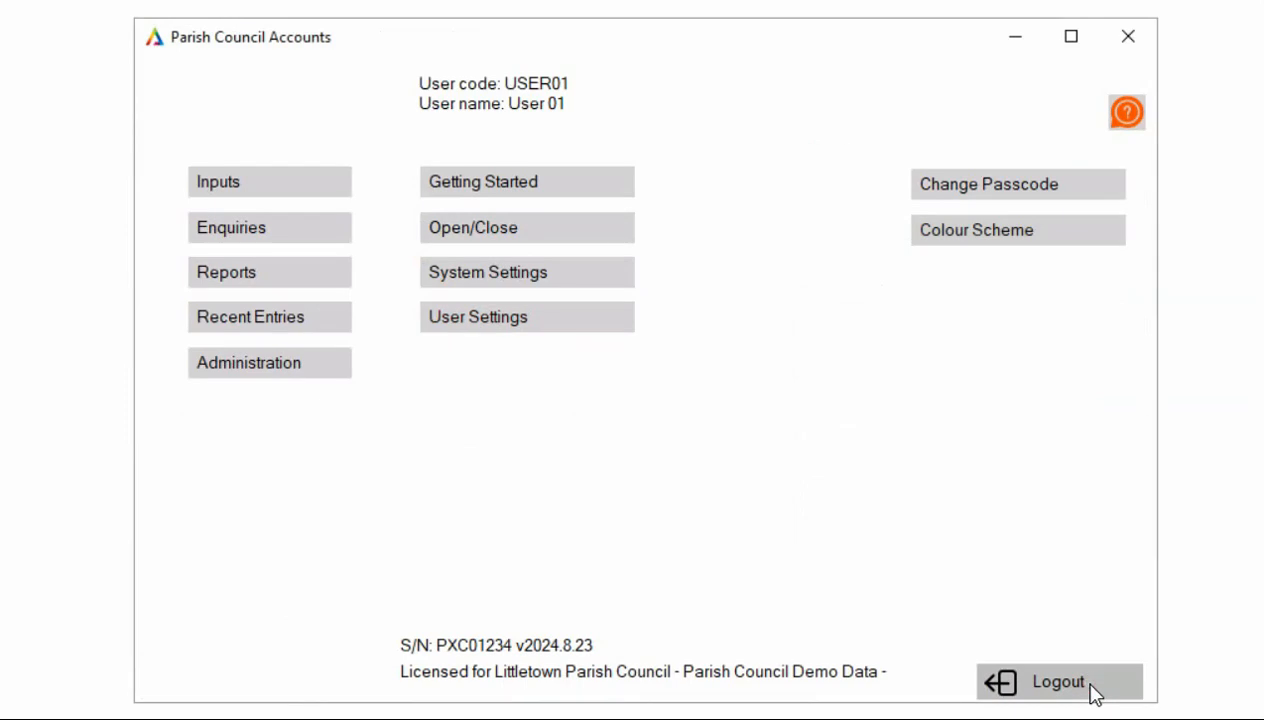